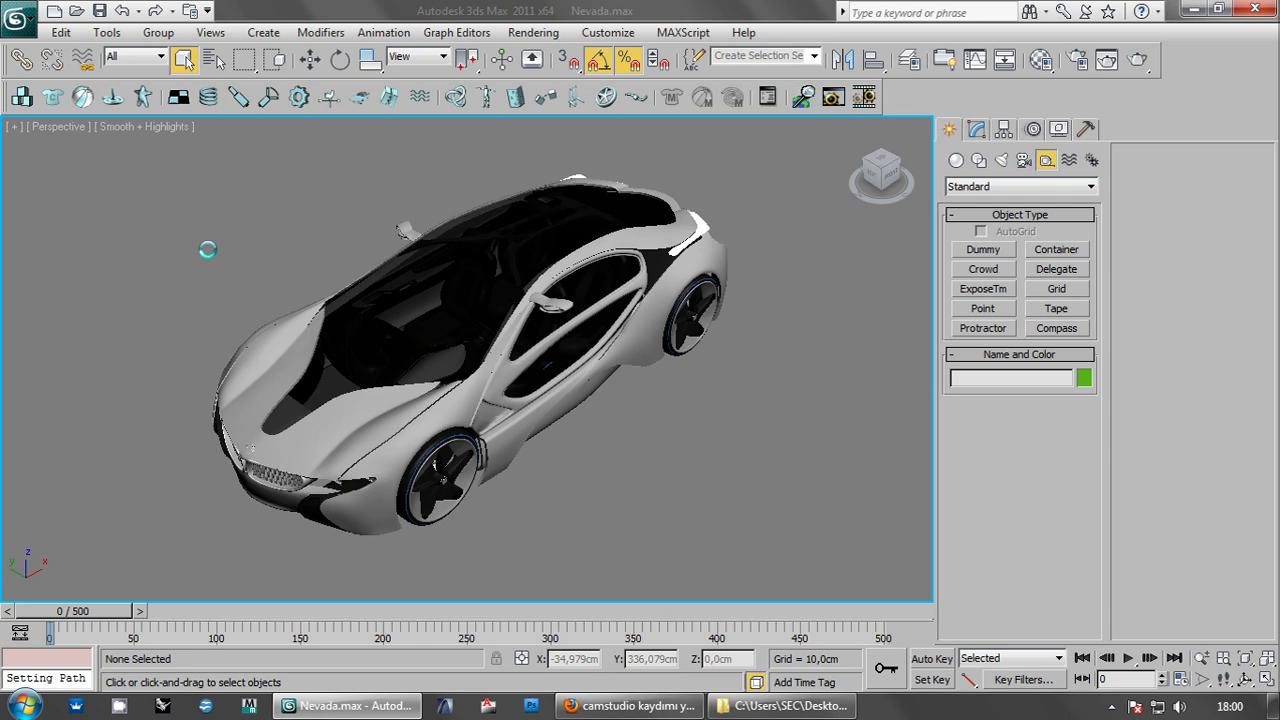
- Select the BMW car group, test lifting the body off its wheels, then undo
left_click(448, 267)
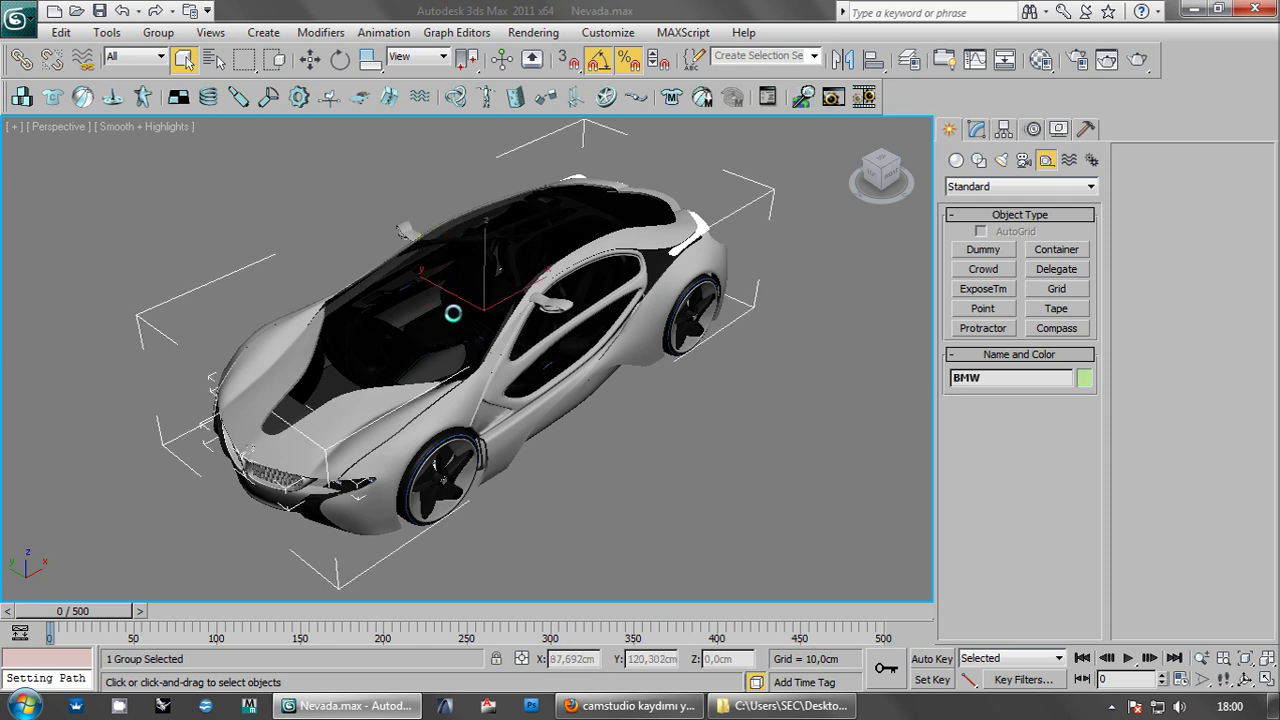
left_click(310, 59)
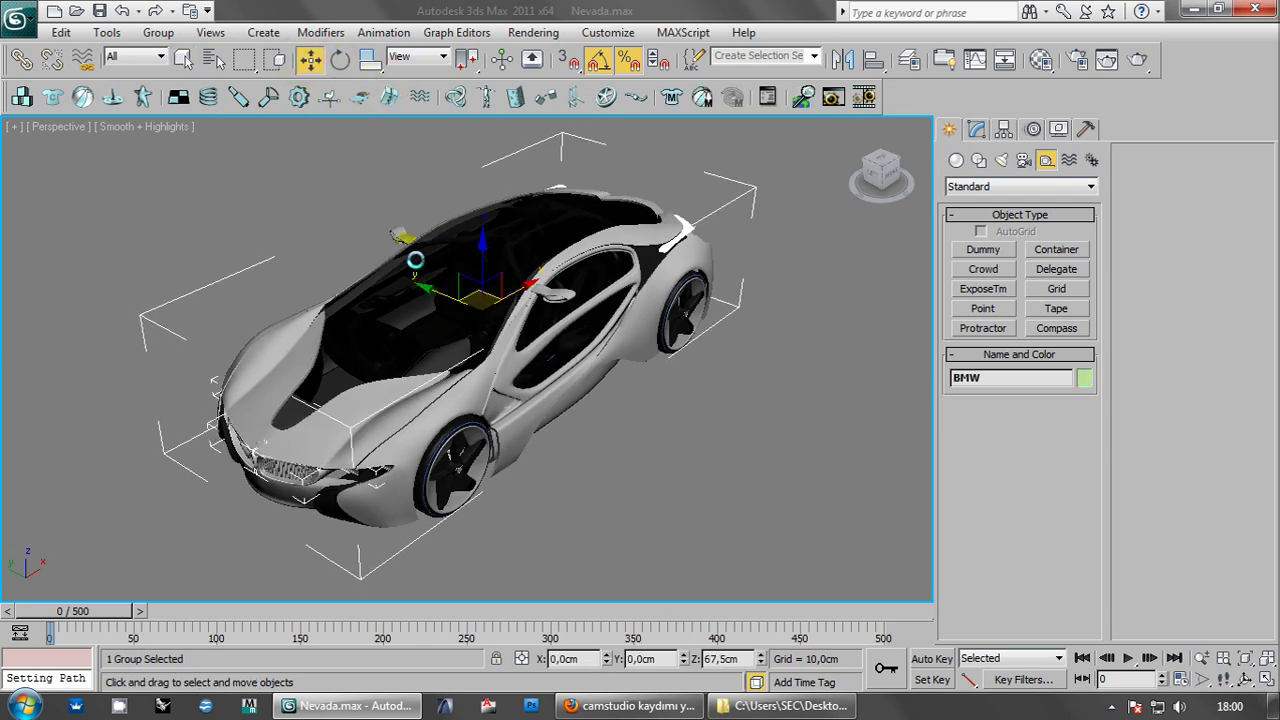
scroll(420, 285, "down", 3)
left_click_drag(496, 307, 508, 213)
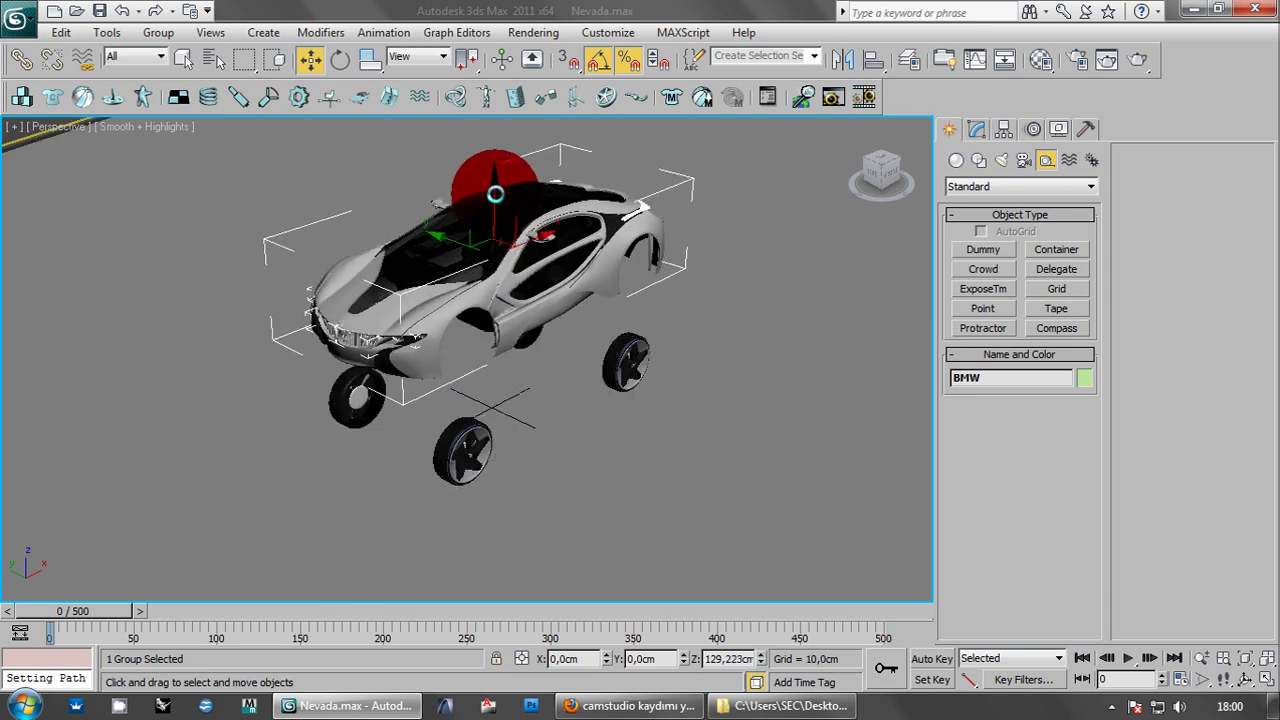
key("ctrl+z")
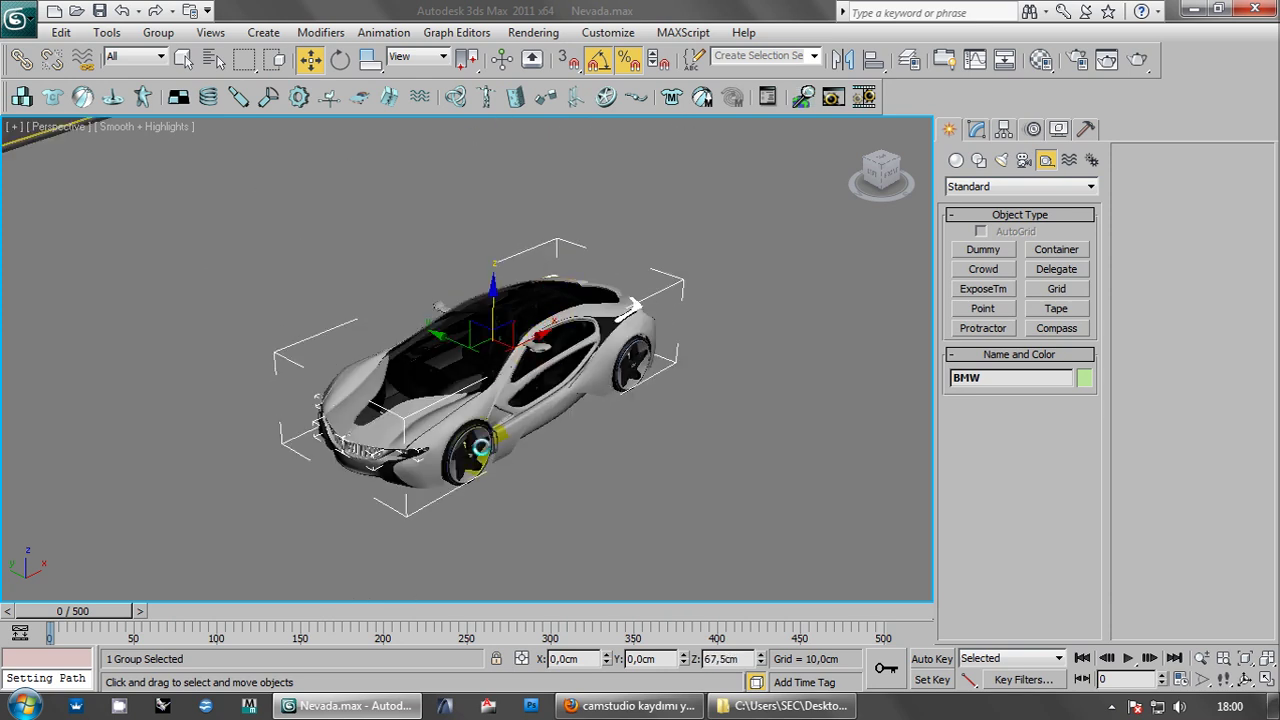
- Select the BackRight wheel and pull it away from the car body
left_click(480, 448)
mouse_move(480, 448)
middle_mouse_down("alt")
mouse_move(515, 452)
mouse_move(457, 449)
middle_mouse_up("alt")
left_click(457, 449)
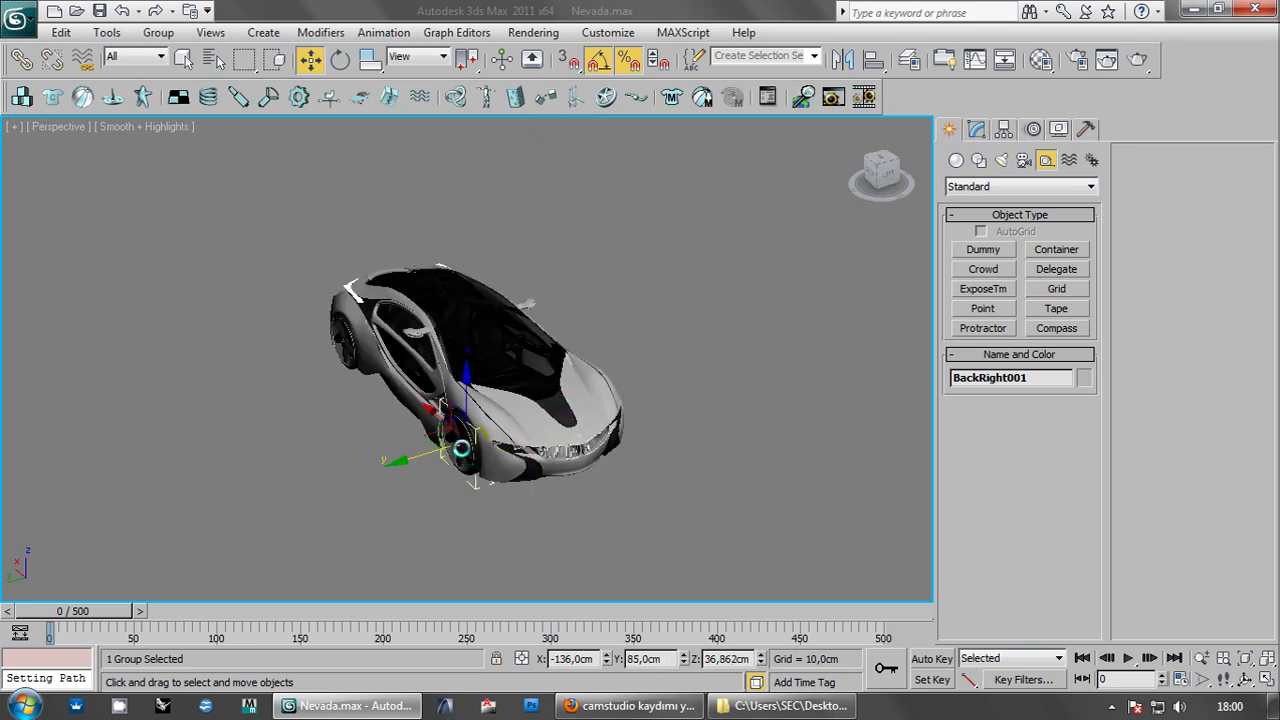
left_click_drag(422, 455, 329, 469)
mouse_move(329, 469)
middle_mouse_down("alt")
mouse_move(345, 455)
mouse_move(465, 504)
middle_mouse_up("alt")
left_click(345, 455)
left_click_drag(467, 502, 569, 512)
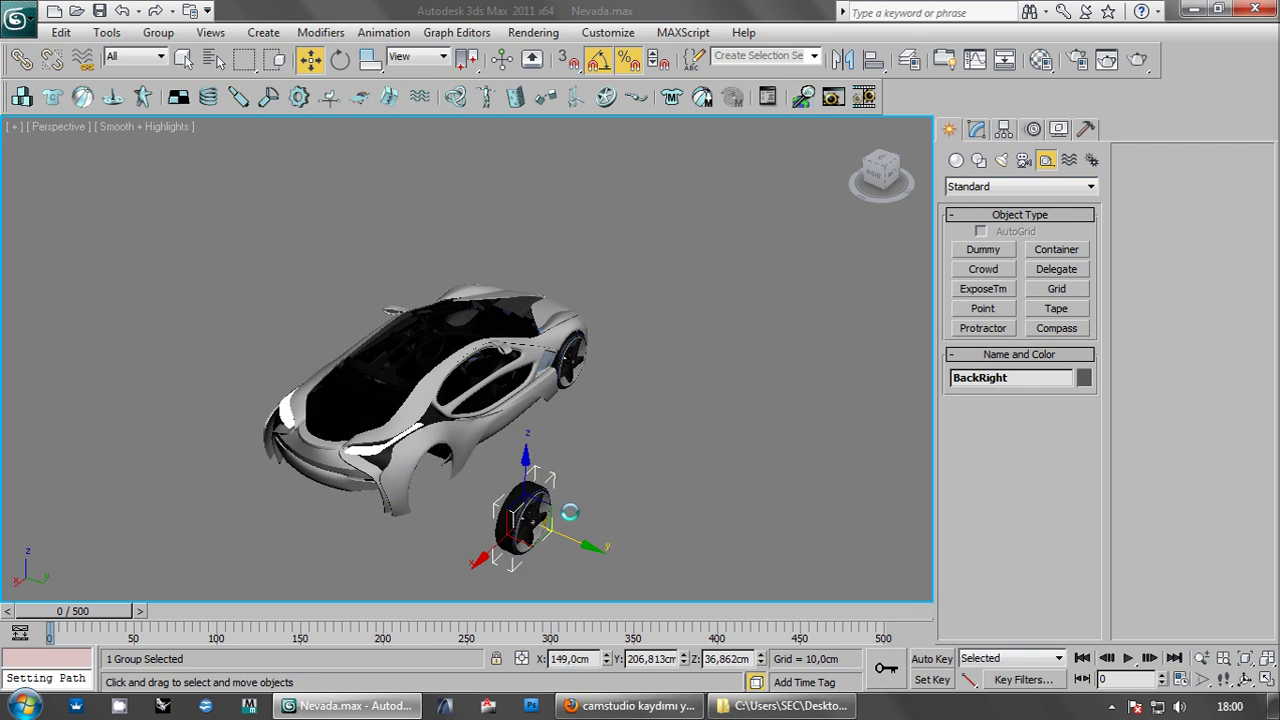
- Test pulling the BackLeft wheel out, then select only the rear wheel
middle_click_drag(518, 510, 590, 445, "alt")
left_click(597, 441)
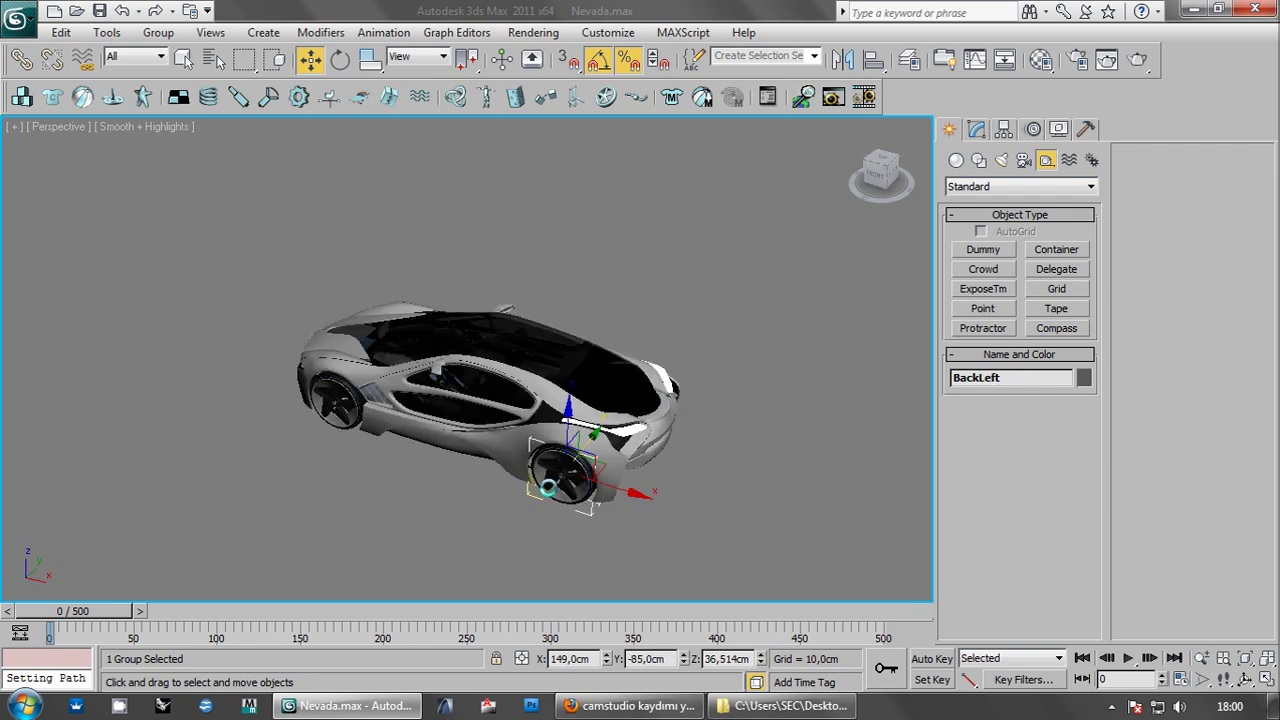
left_click_drag(597, 441, 568, 474)
left_click(377, 401, "ctrl")
middle_click_drag(377, 401, 350, 457, "alt")
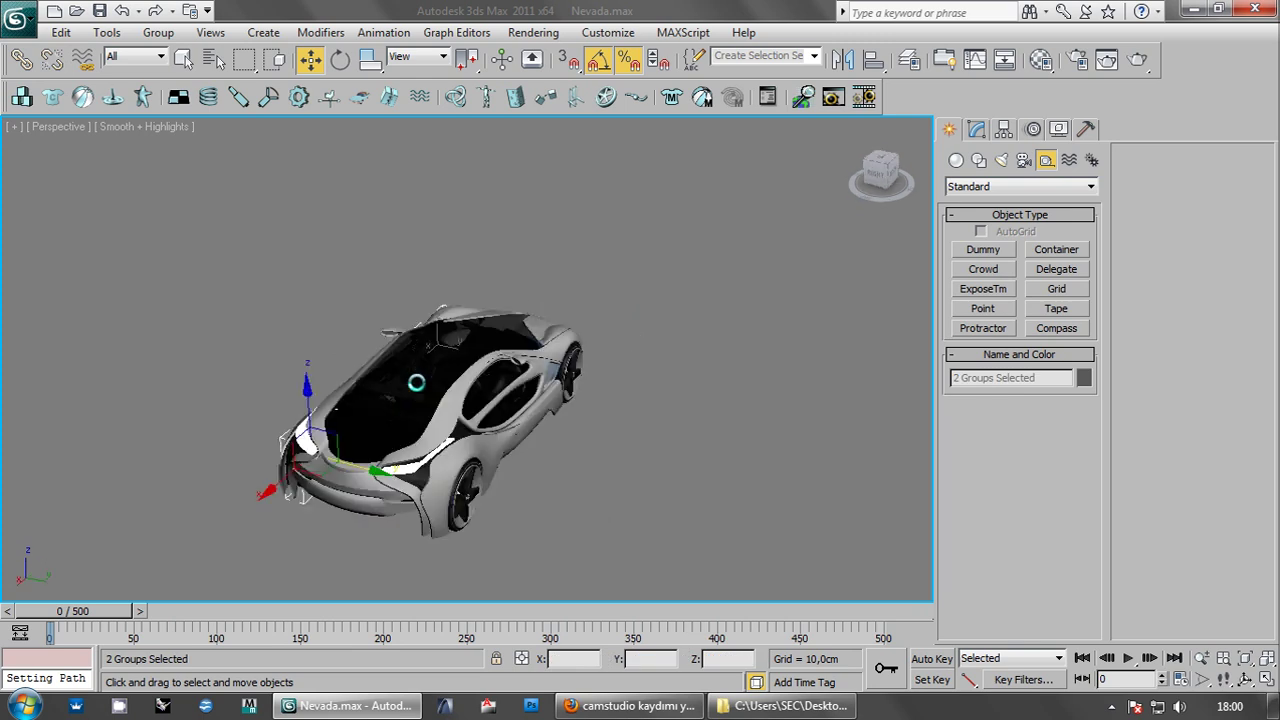
left_click(507, 413)
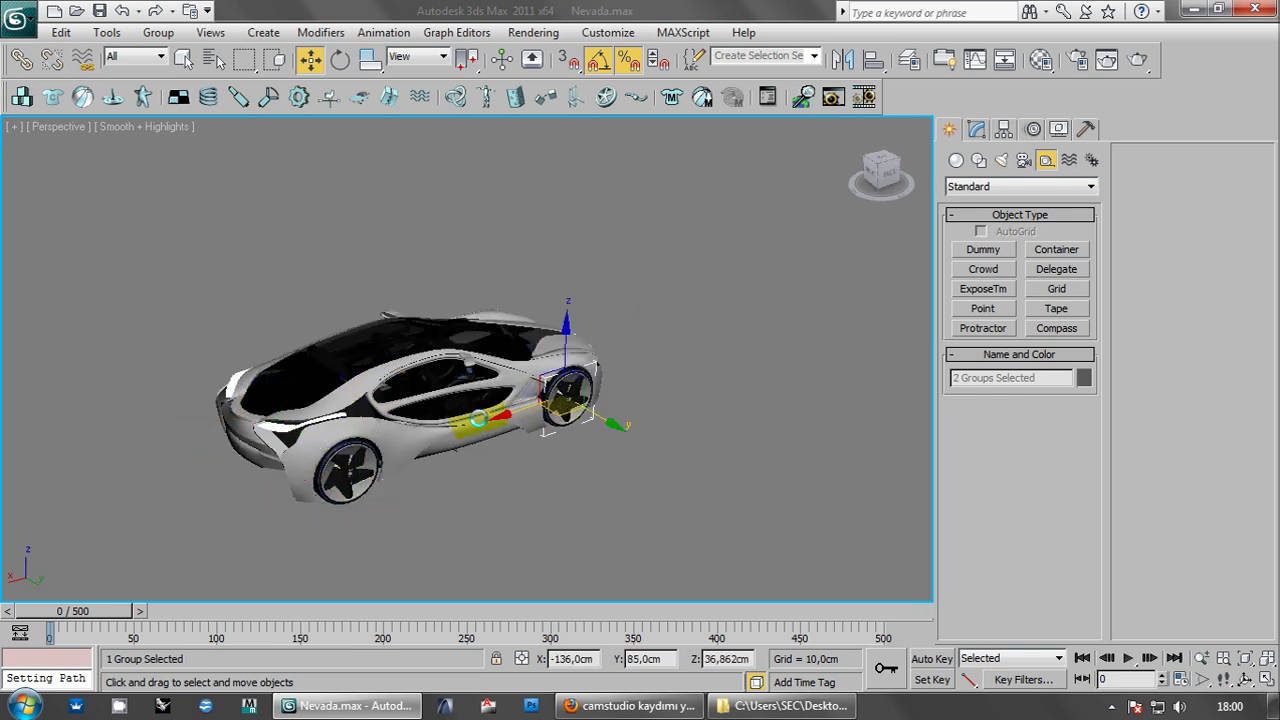
- Zoom to the BackRight001 wheel, spin it on its local Y axle, then zoom back out
key("z")
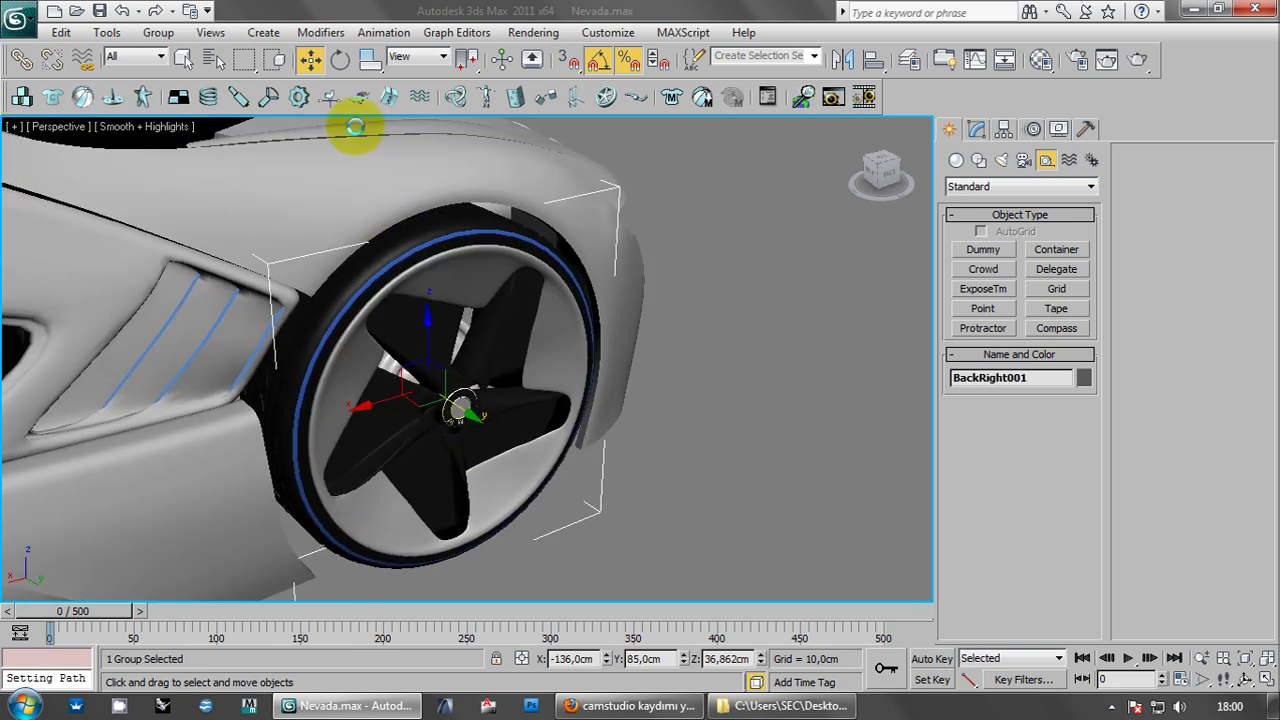
left_click(342, 62)
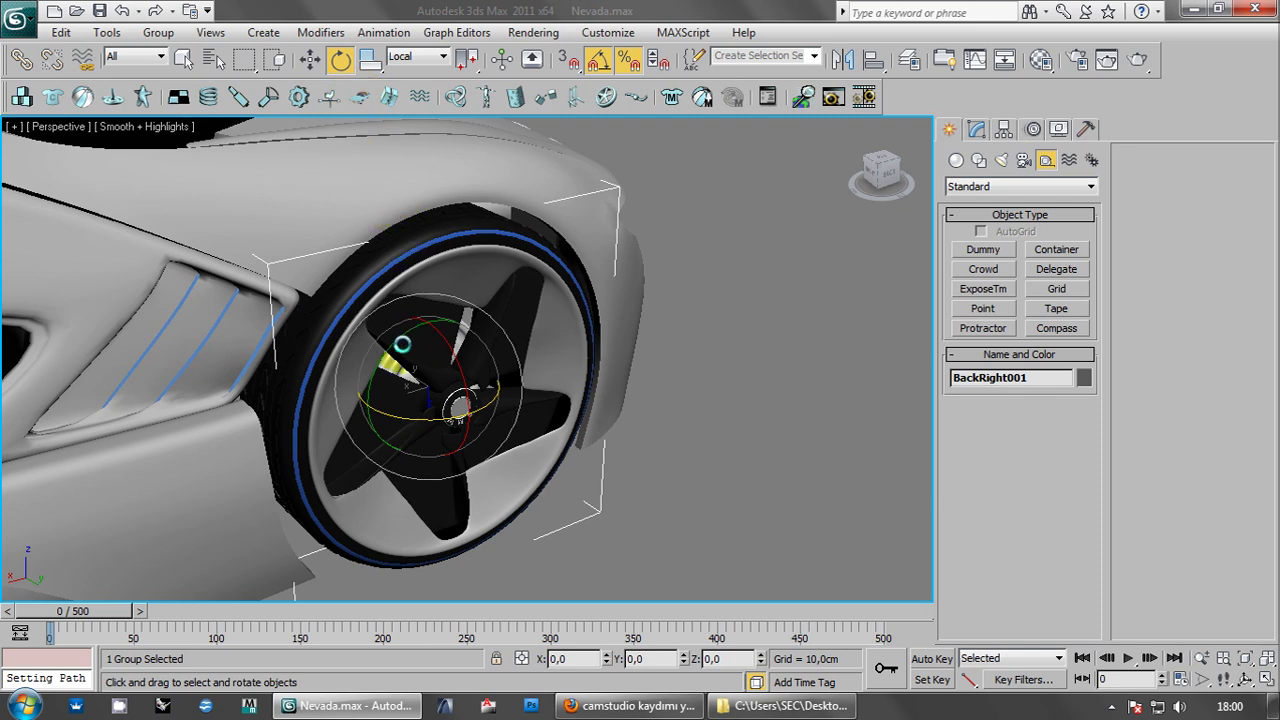
mouse_move(390, 347)
left_mouse_down()
mouse_move(893, 172)
mouse_move(463, 302)
mouse_move(491, 380)
left_mouse_up()
left_click(709, 366)
key("ctrl+z")
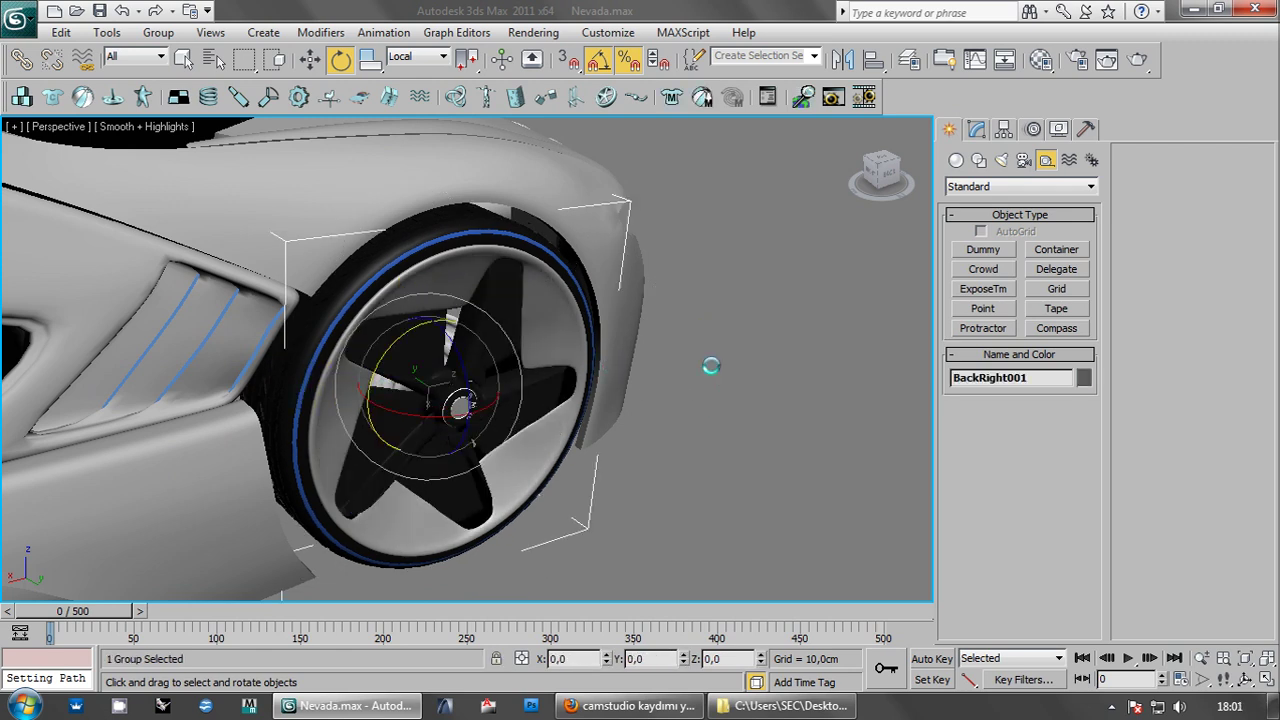
key("shift+z")
key("shift+z")
key("shift+z")
key("shift+z")
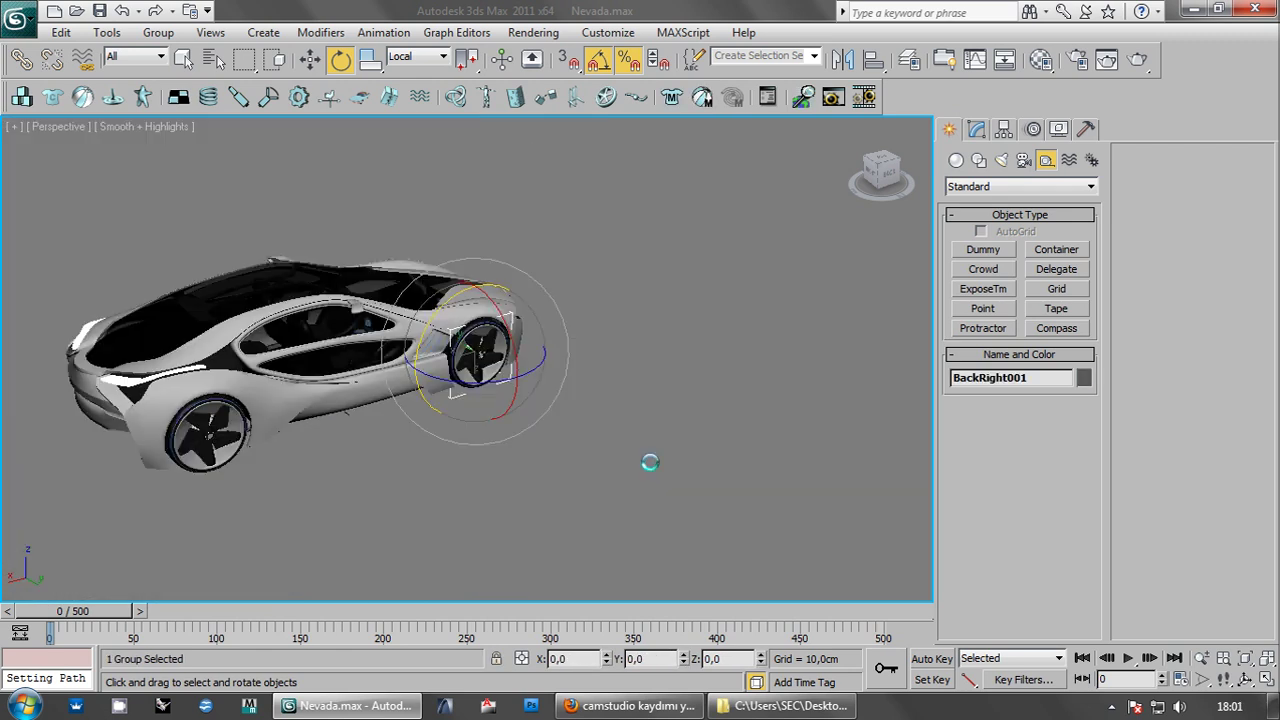
key("ctrl+z")
key("shift+z")
key("shift+z")
key("shift+z")
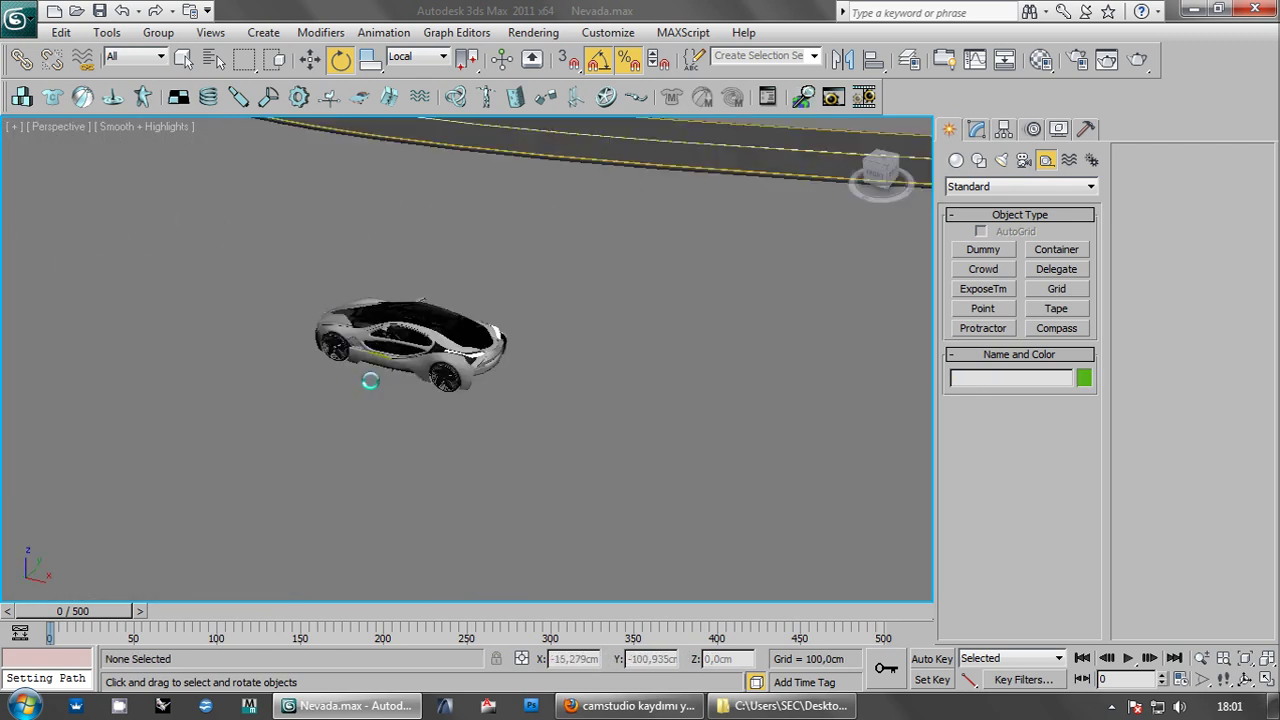
key("shift+z")
key("shift+z")
key("shift+z")
key("shift+z")
key("shift+z")
left_click(553, 352)
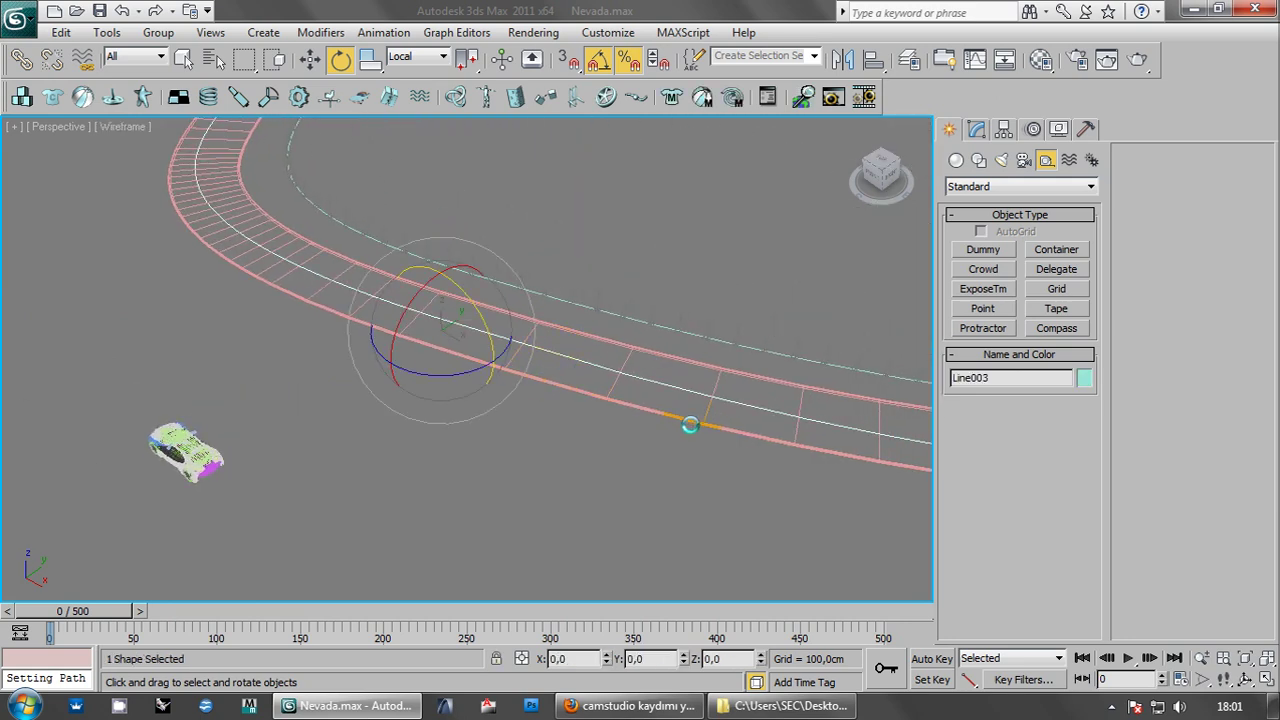
key("shift+z")
key("shift+z")
key("shift+z")
key("shift+z")
key("shift+z")
key("shift+z")
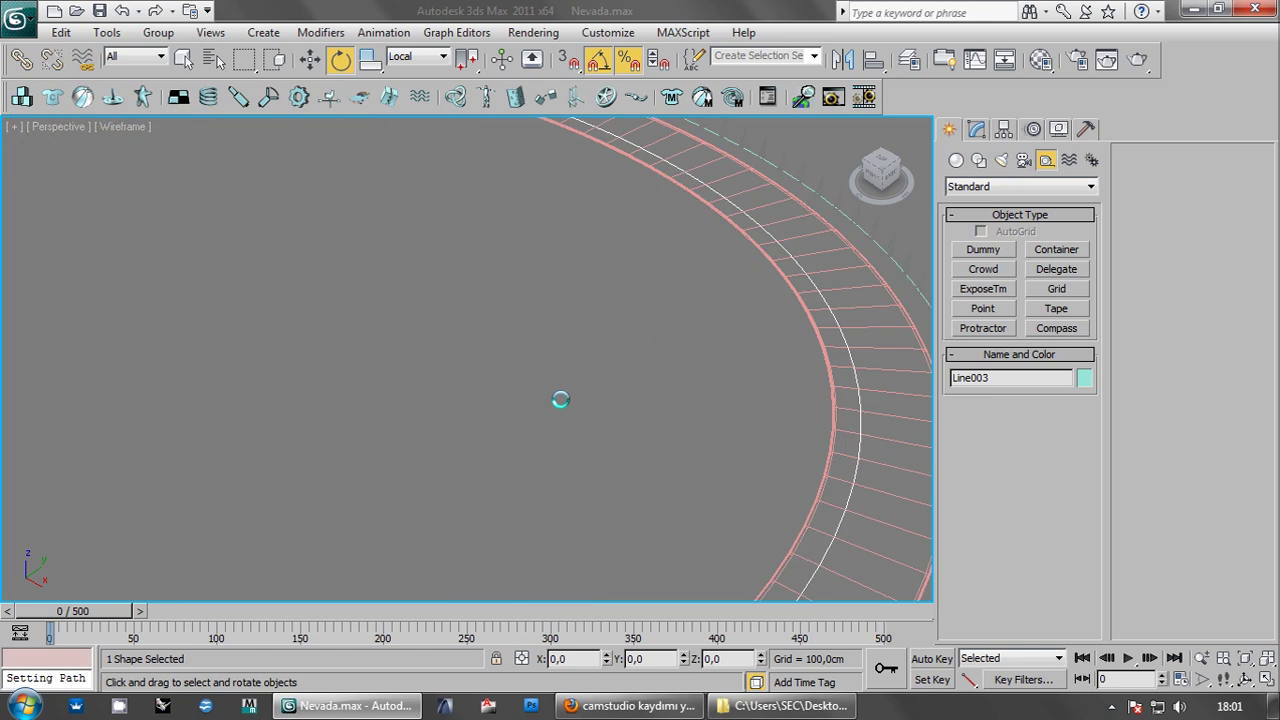
key("shift+z")
key("shift+z")
key("shift+z")
key("shift+z")
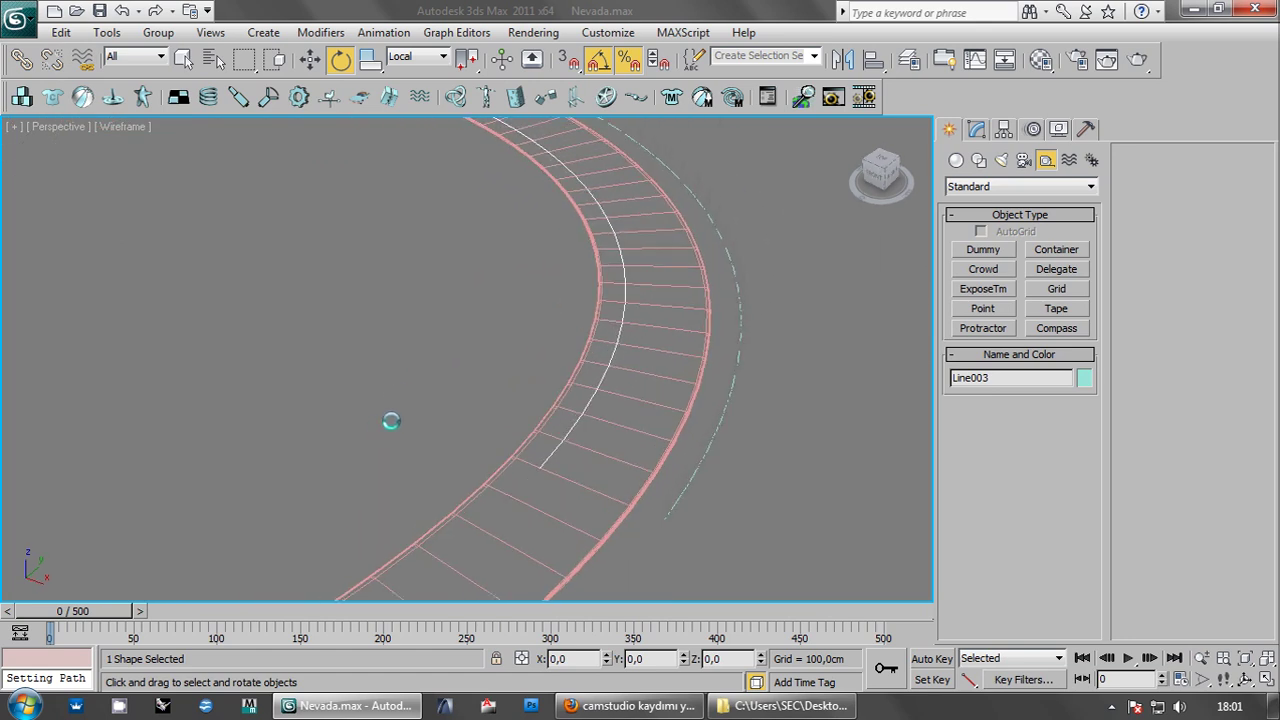
key("shift+z")
left_click(354, 423)
key("shift+z")
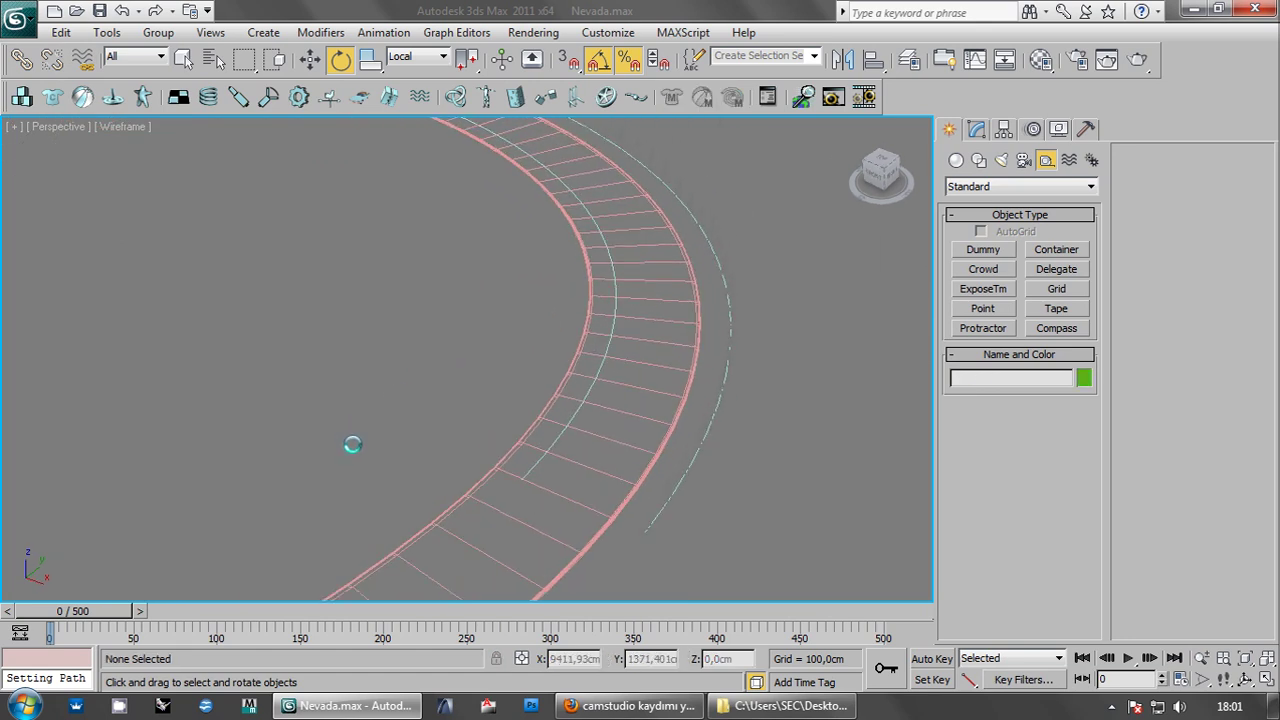
key("shift+z")
left_click(562, 425)
key("shift+z")
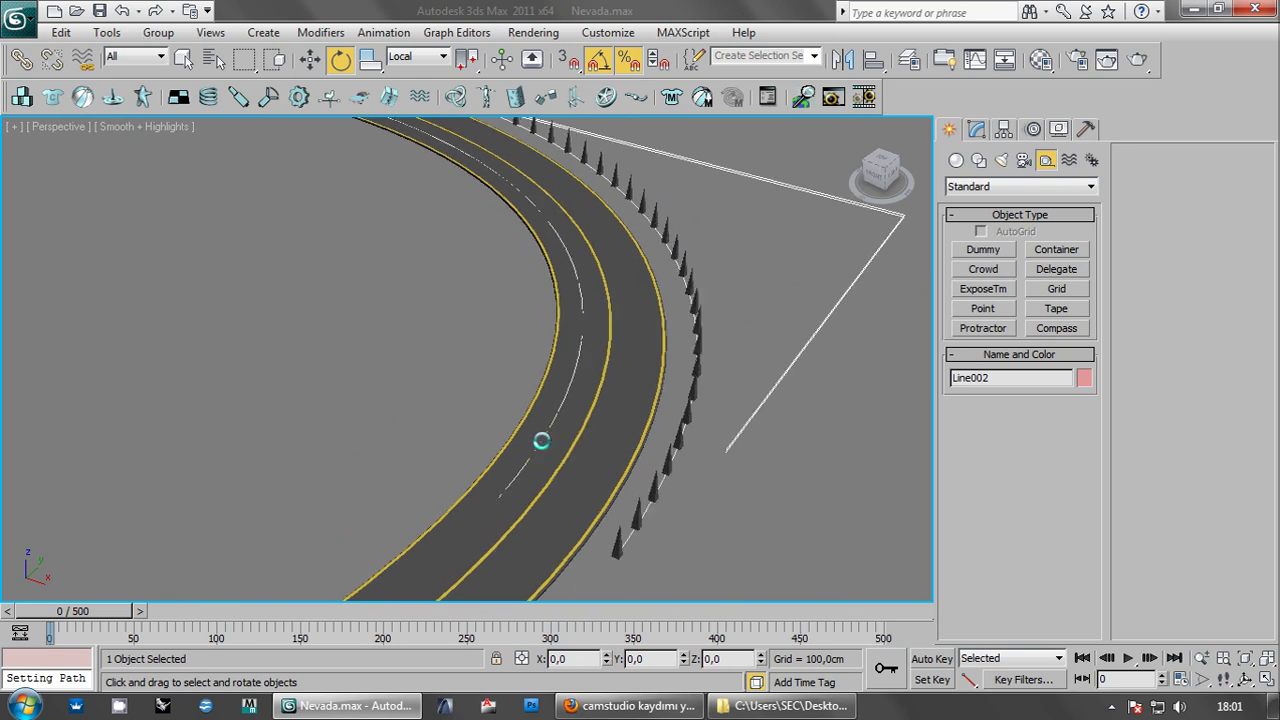
key("shift+z")
key("shift+z")
key("shift+z")
key("shift+z")
key("shift+z")
left_click(781, 270)
left_click(731, 320)
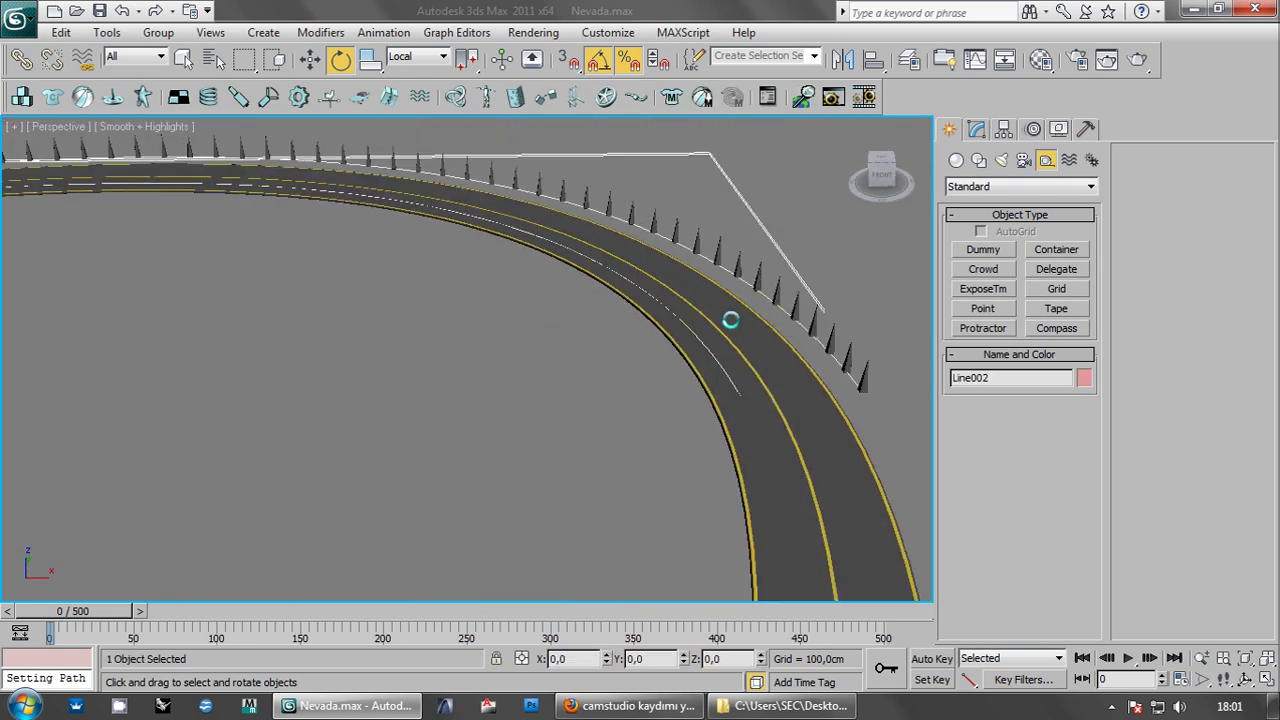
key("shift+z")
key("shift+z")
left_click(363, 394)
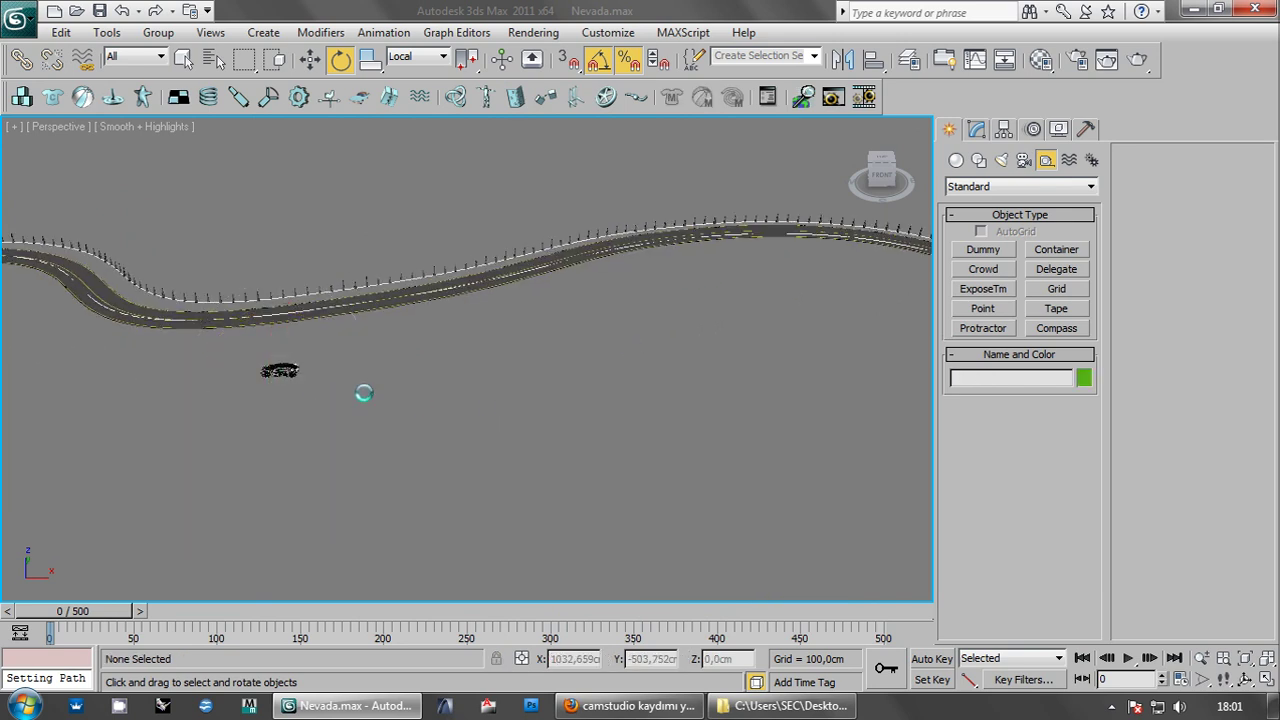
key("shift+z")
key("shift+z")
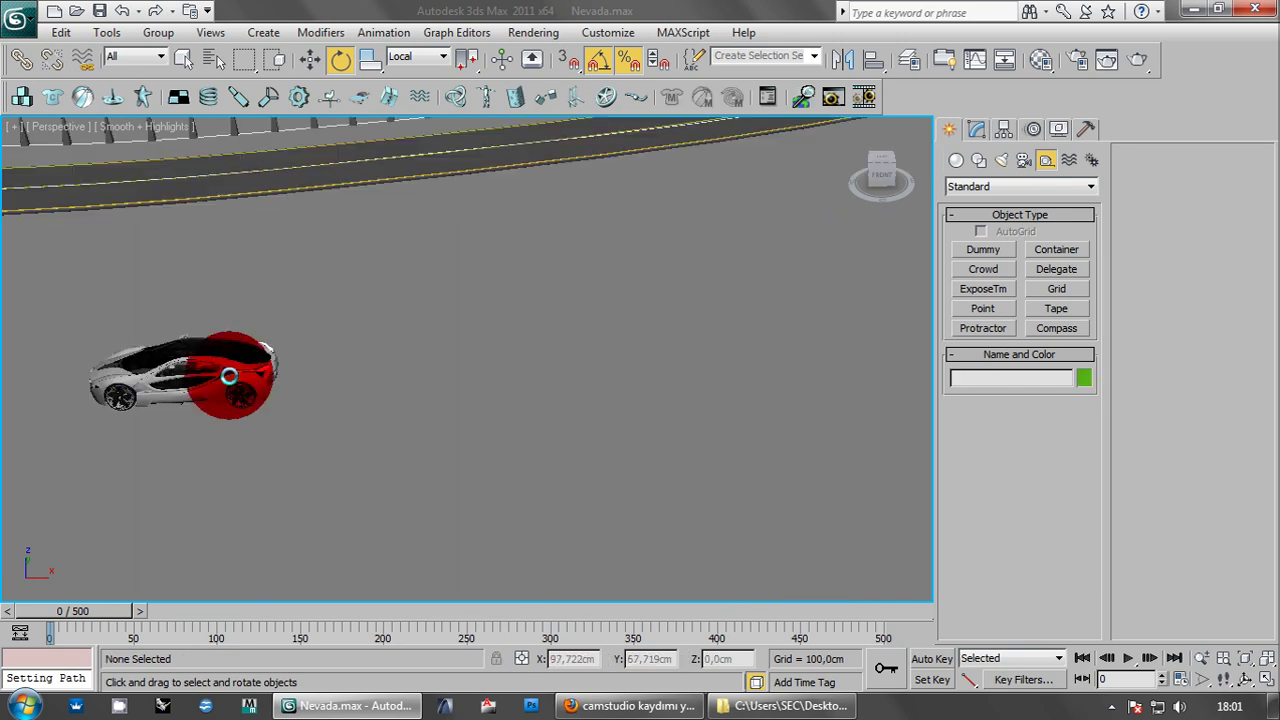
left_click(229, 376)
key("z")
mouse_move(370, 403)
middle_mouse_down("alt")
mouse_move(337, 443)
mouse_move(337, 423)
middle_mouse_up("alt")
key("alt+w")
left_click(224, 268)
key("alt+w")
scroll(386, 380, "up", 4)
scroll(488, 355, "up", 2)
middle_click_drag(524, 367, 364, 410)
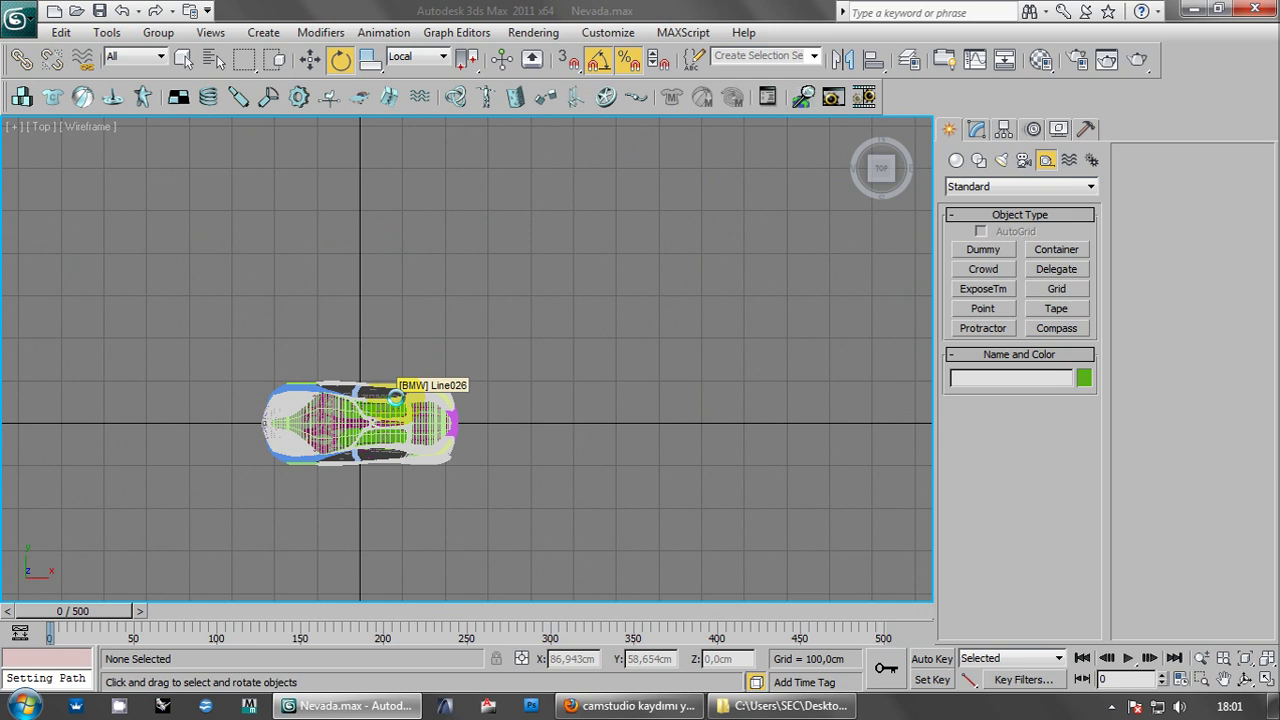
scroll(486, 280, "up", 1)
scroll(443, 343, "up", 3)
left_click(510, 356)
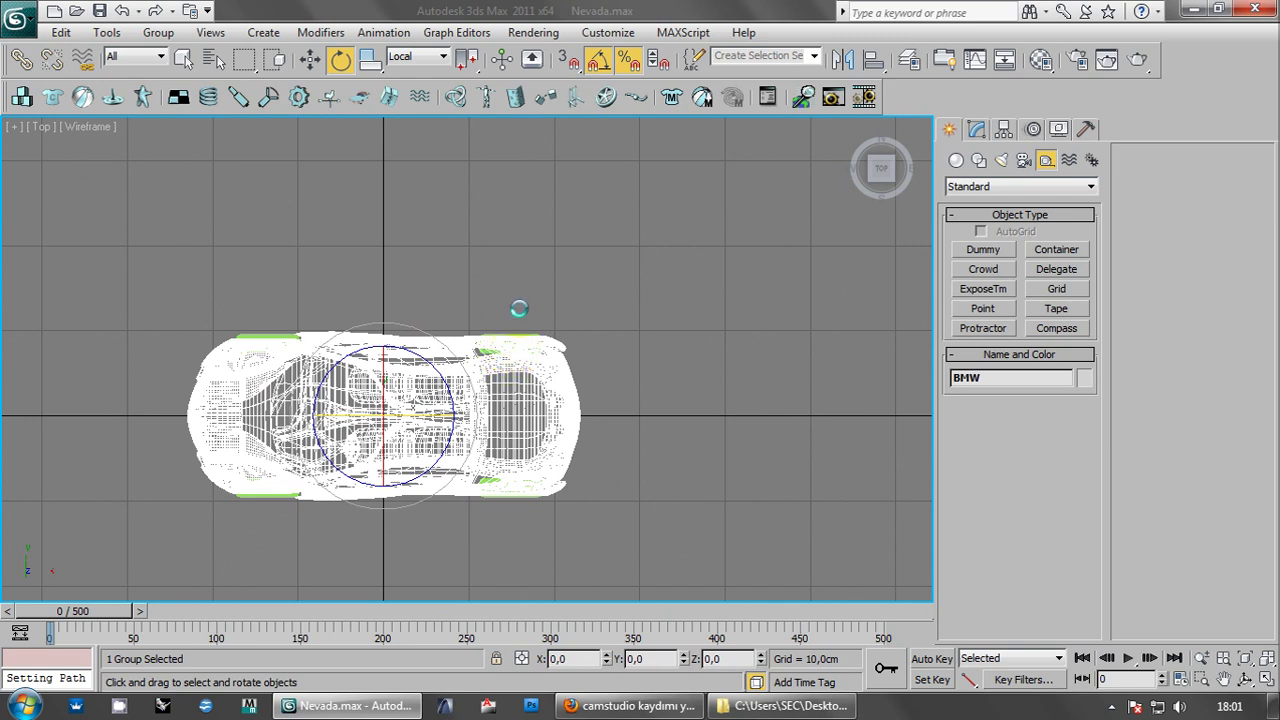
key("alt+w")
key("alt+w")
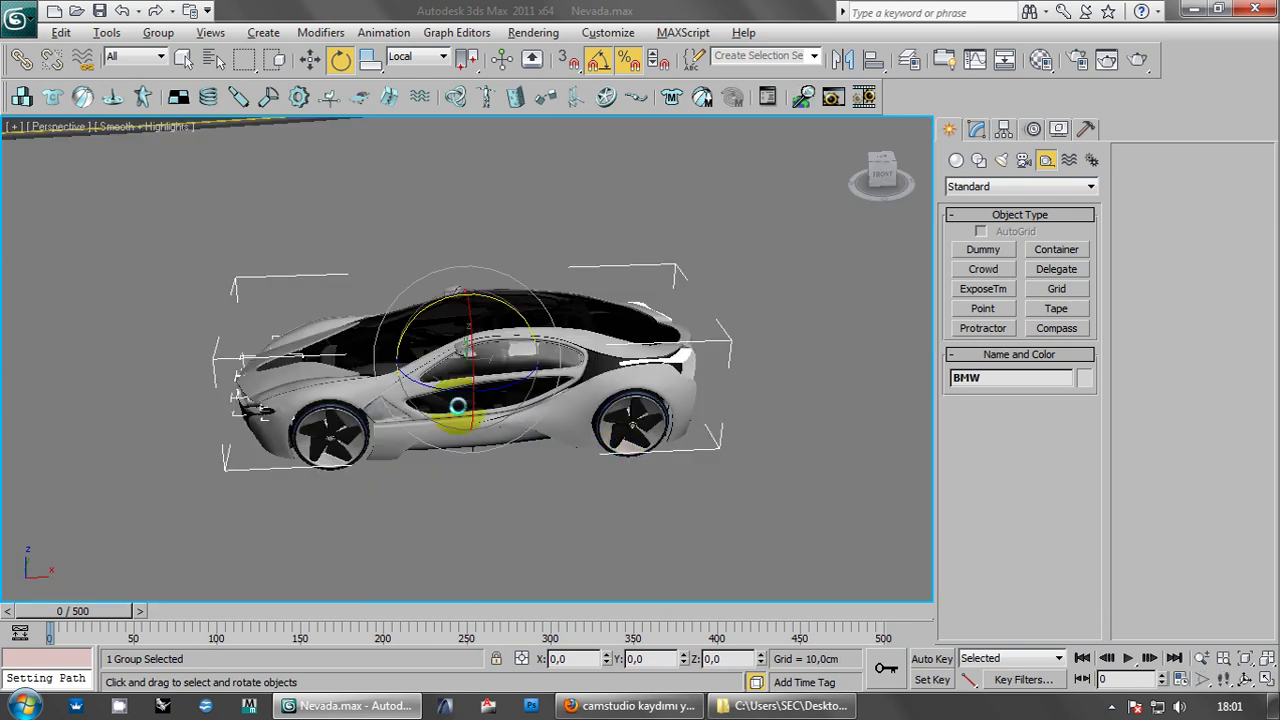
middle_click_drag(393, 380, 512, 373, "alt")
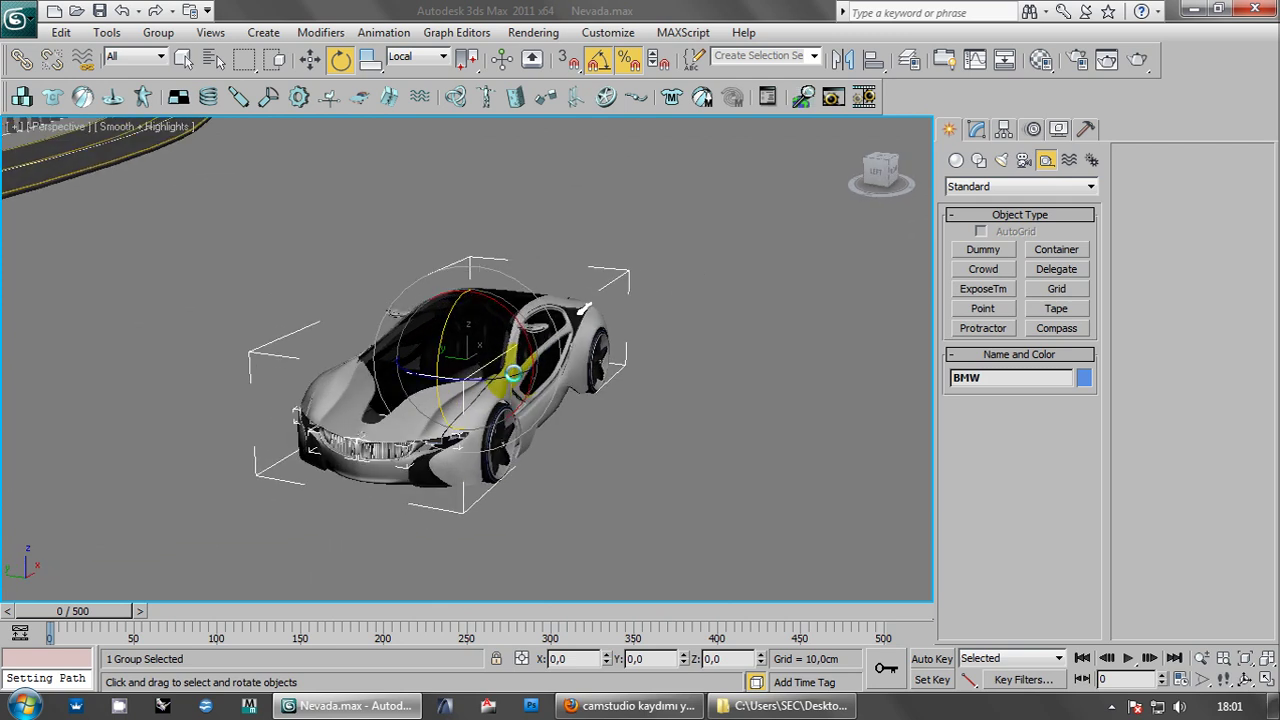
scroll(512, 373, "up", 3)
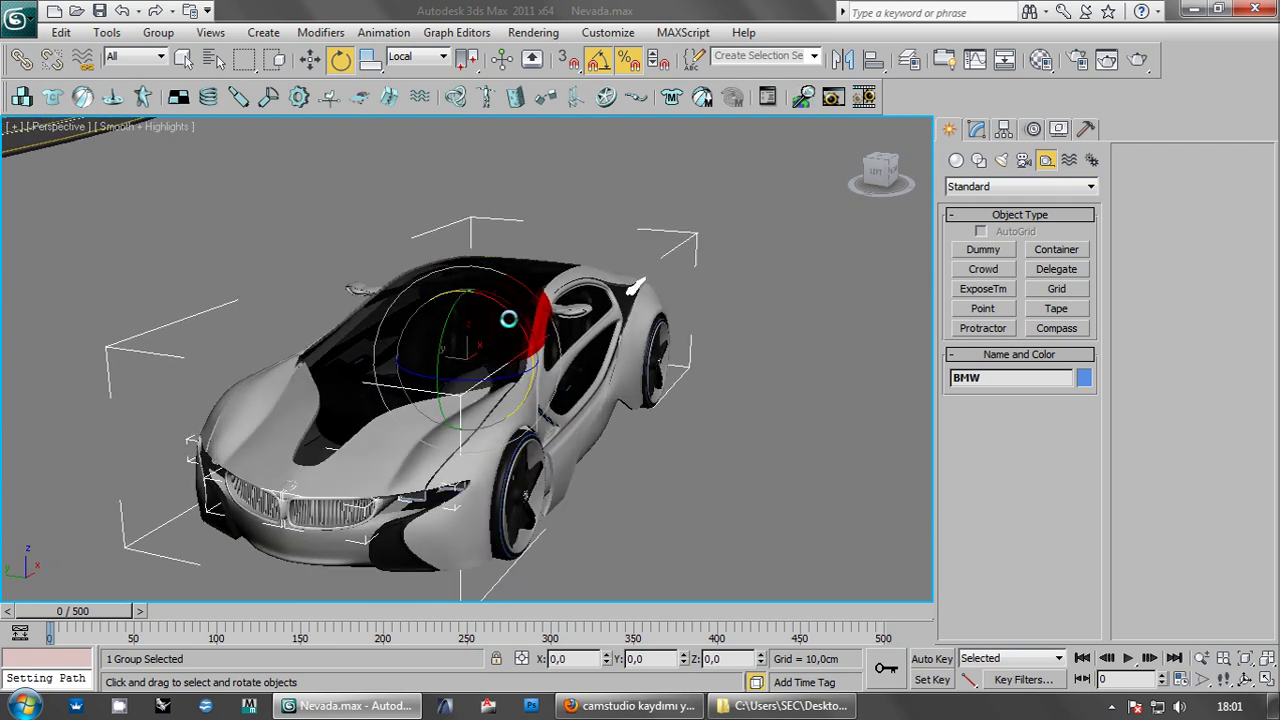
left_click_drag(509, 318, 507, 318)
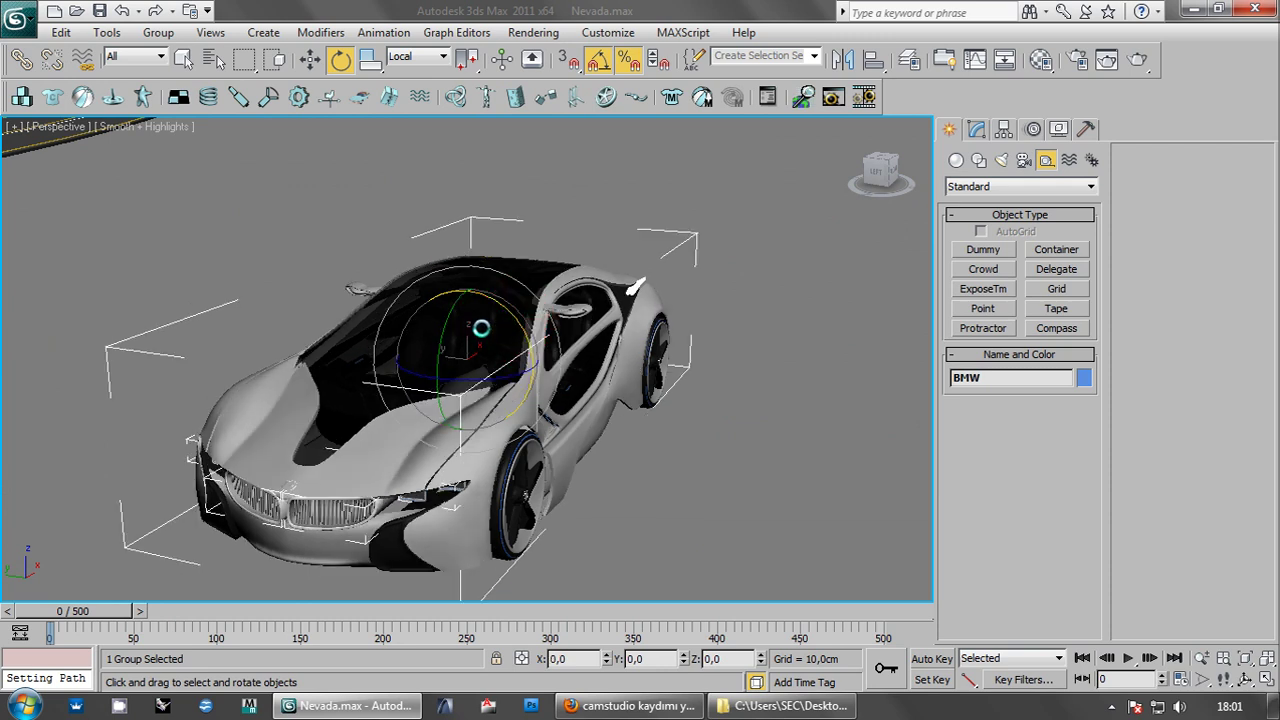
key("alt+w")
right_click(258, 206)
key("alt+w")
left_click(399, 190)
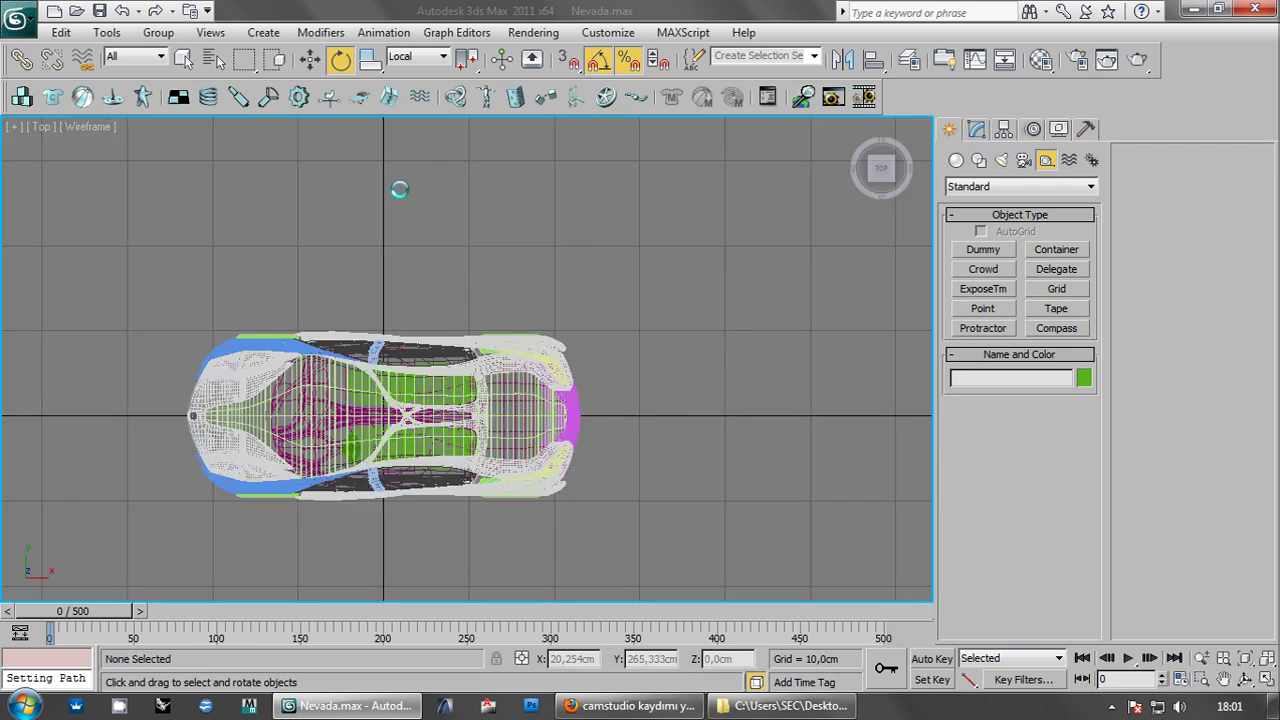
scroll(443, 209, "up", 1)
scroll(443, 226, "up", 1)
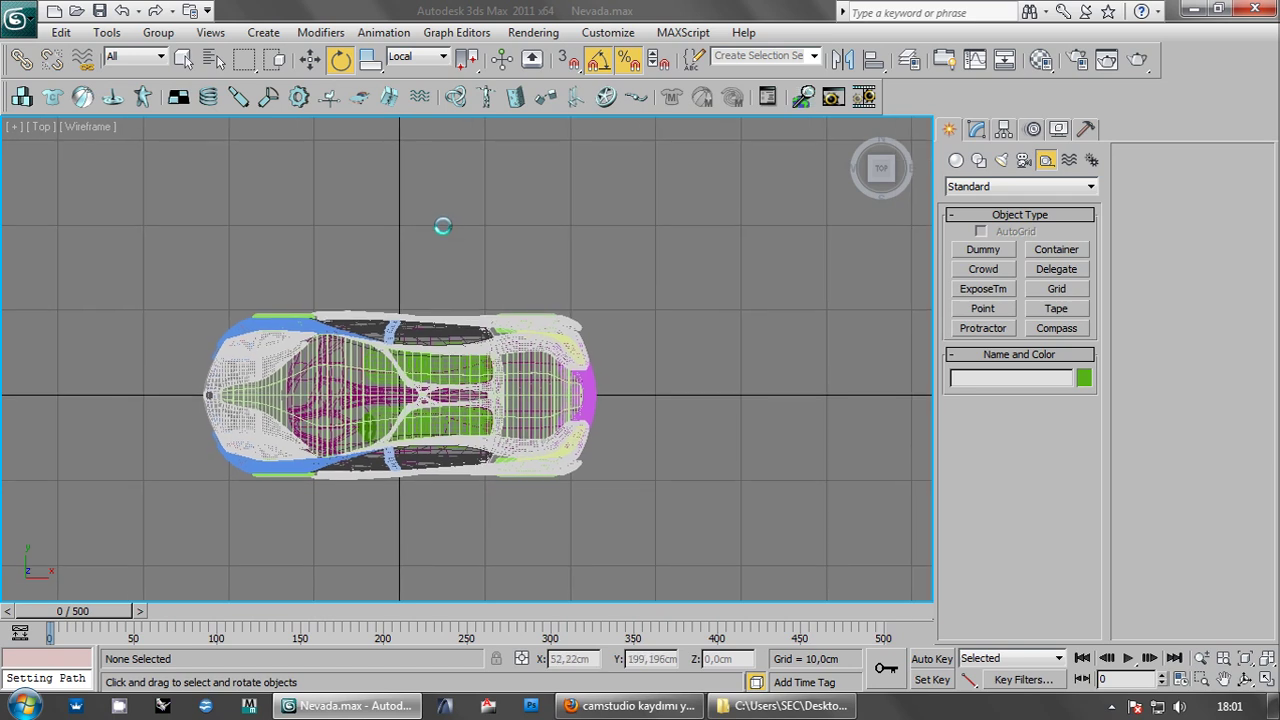
scroll(457, 246, "up", 1)
scroll(507, 188, "up", 1)
middle_click_drag(507, 188, 507, 185)
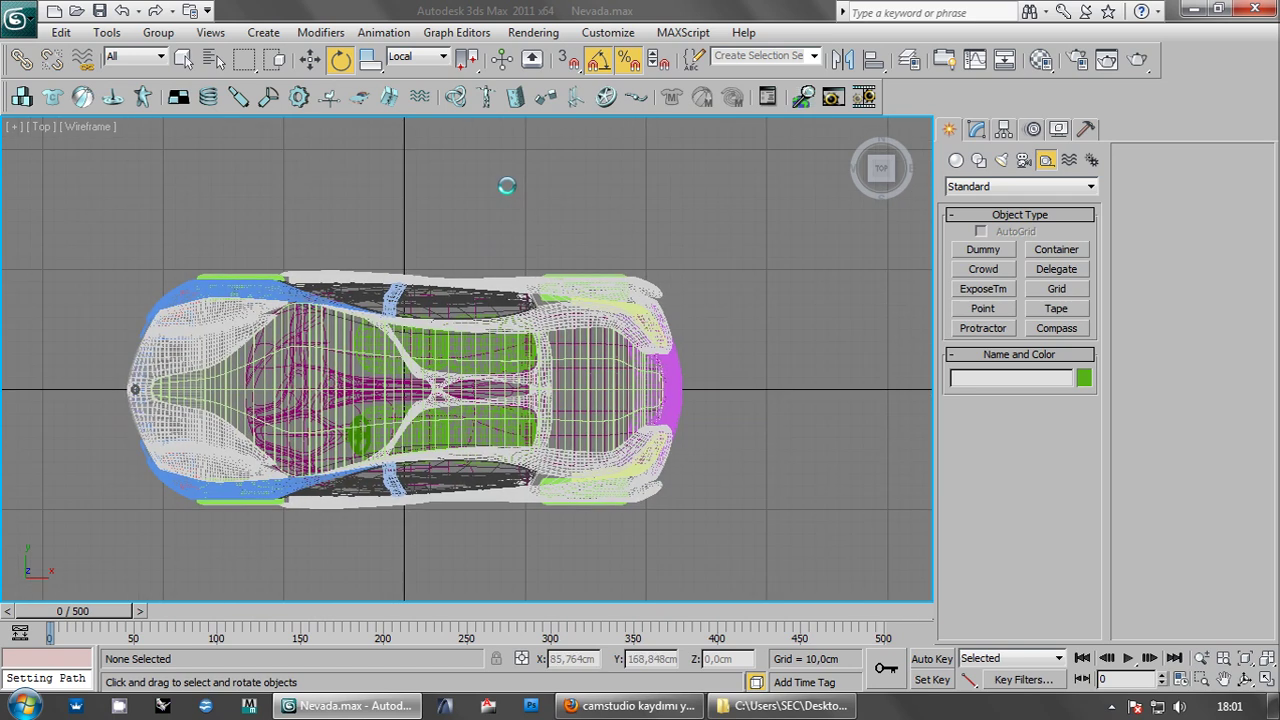
- Create a Dummy001 helper box over the car's front in the top view
left_click(960, 249)
mouse_move(609, 237)
left_mouse_down()
mouse_move(653, 271)
mouse_move(761, 432)
left_mouse_up()
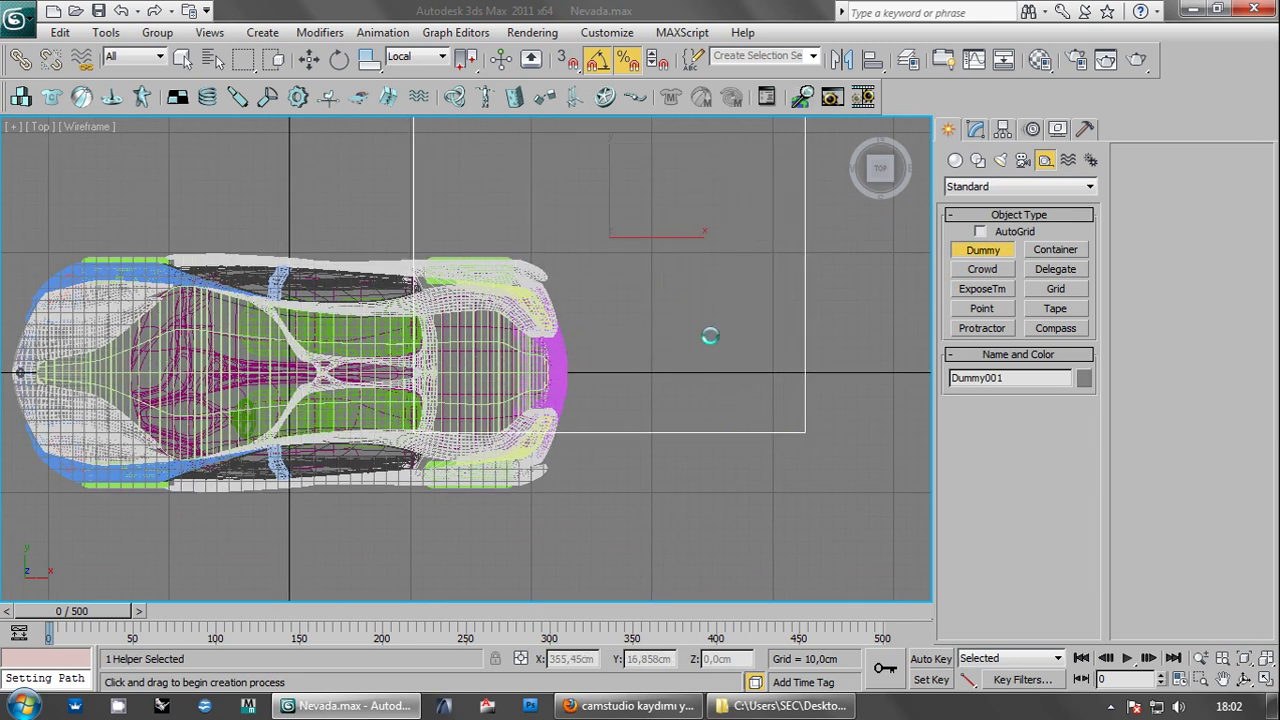
middle_click_drag(709, 336, 709, 365)
scroll(709, 363, "down", 2)
scroll(705, 370, "down", 1)
scroll(703, 375, "down", 1)
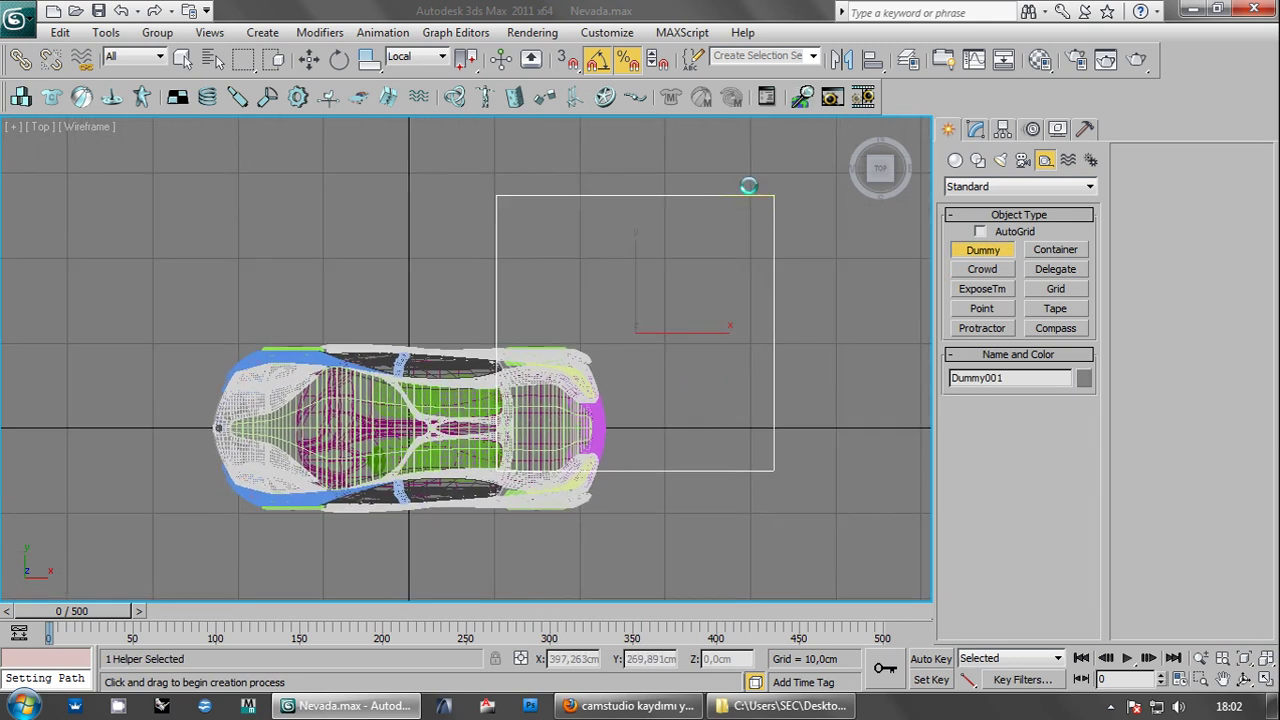
- Start aligning Dummy001 with Line026 as the target
left_click(872, 59)
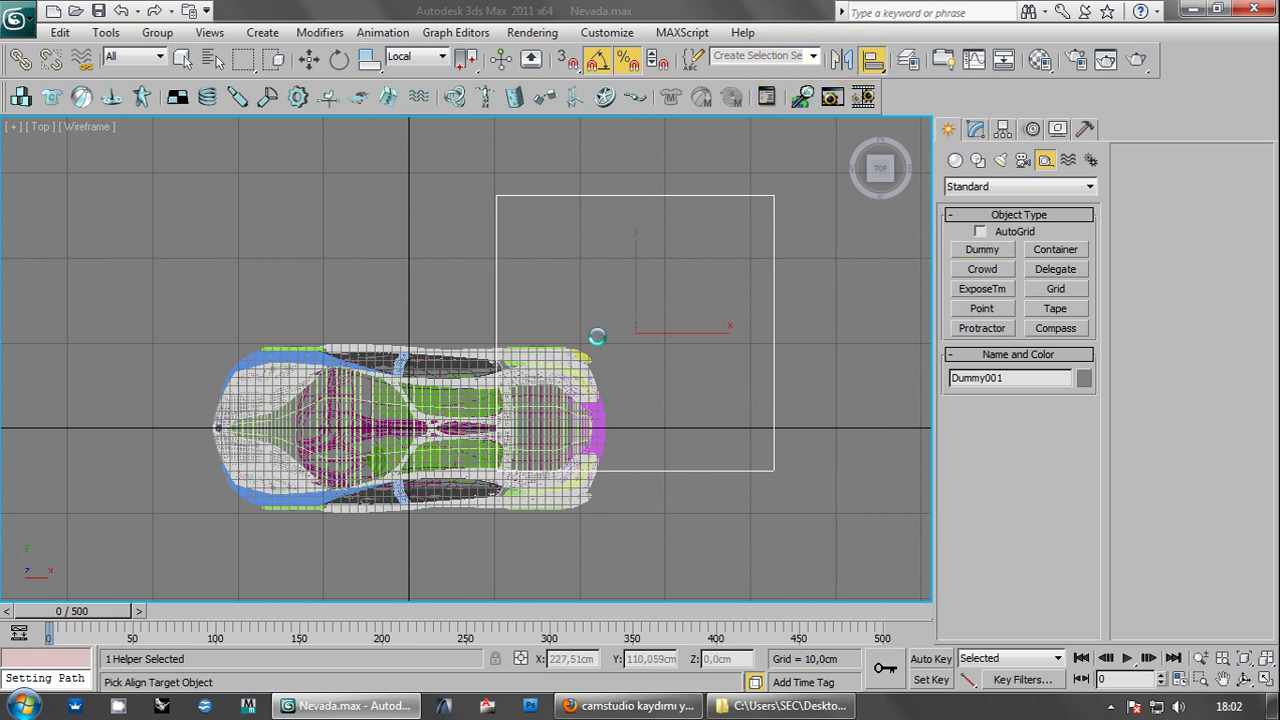
scroll(481, 350, "up", 5)
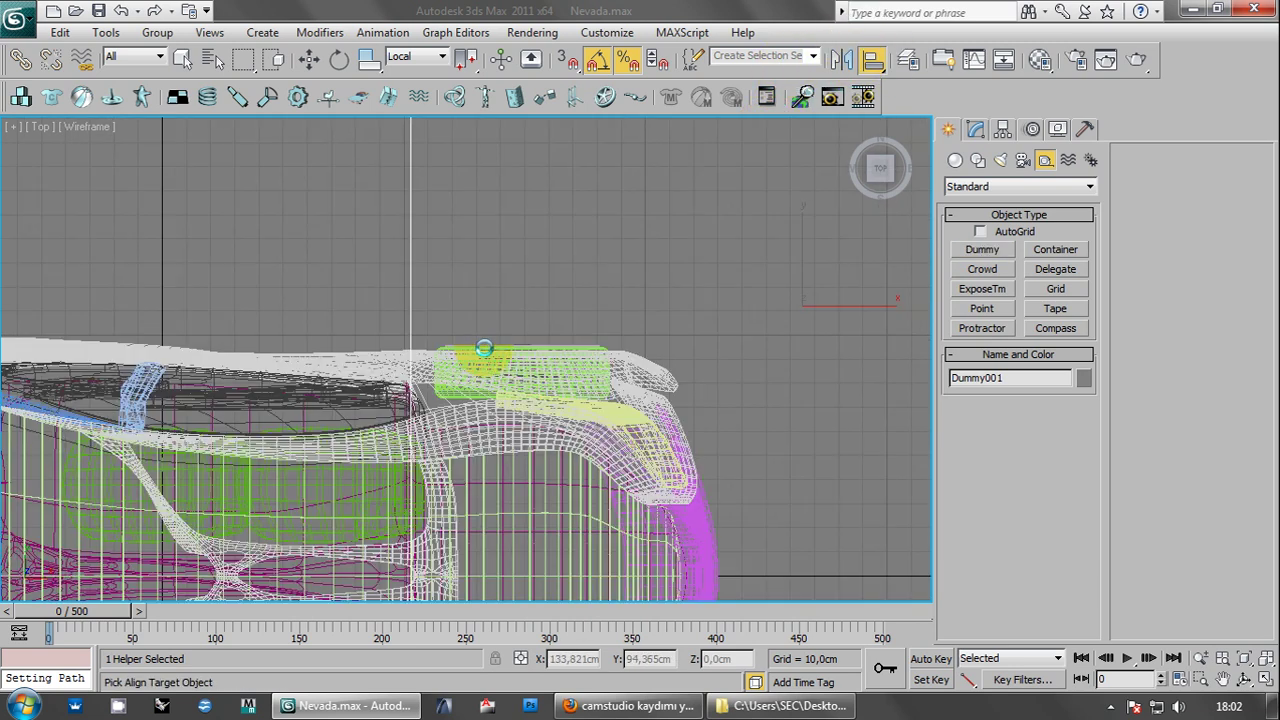
left_click(668, 411)
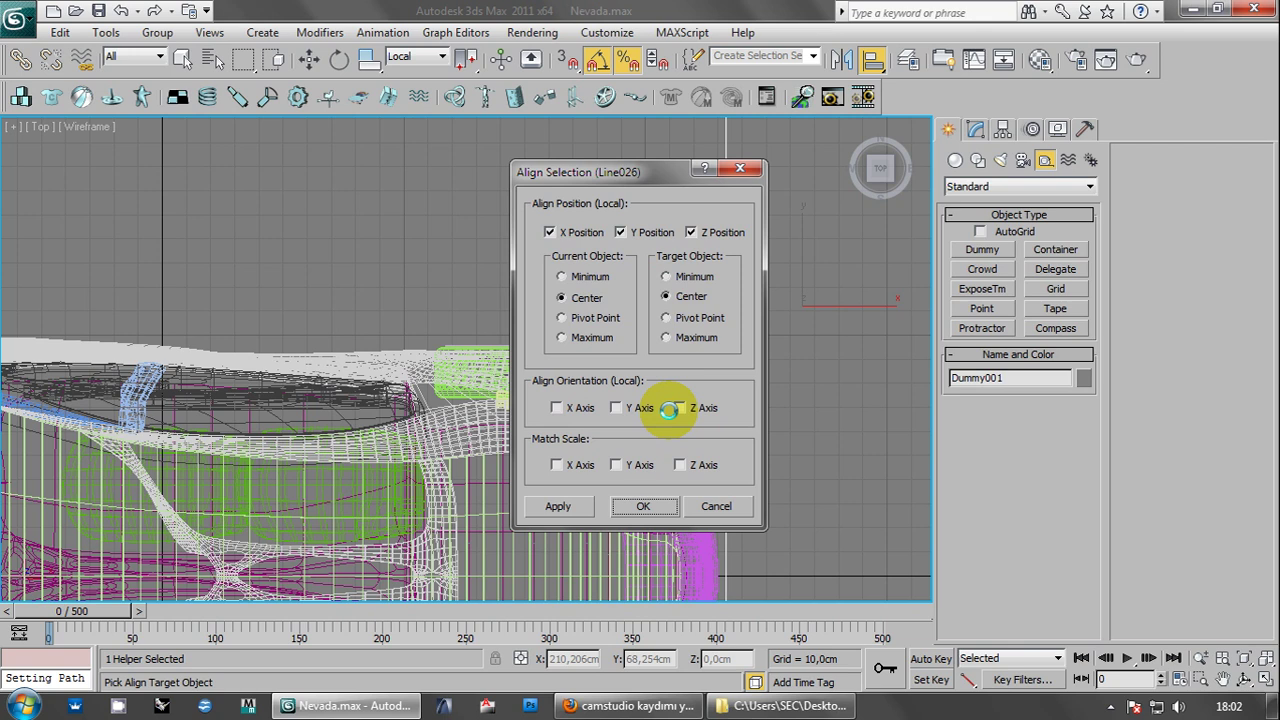
- Align Dummy001 centre-to-centre with Line026 on X, Y and Z Position
left_click(560, 232)
left_click(697, 232)
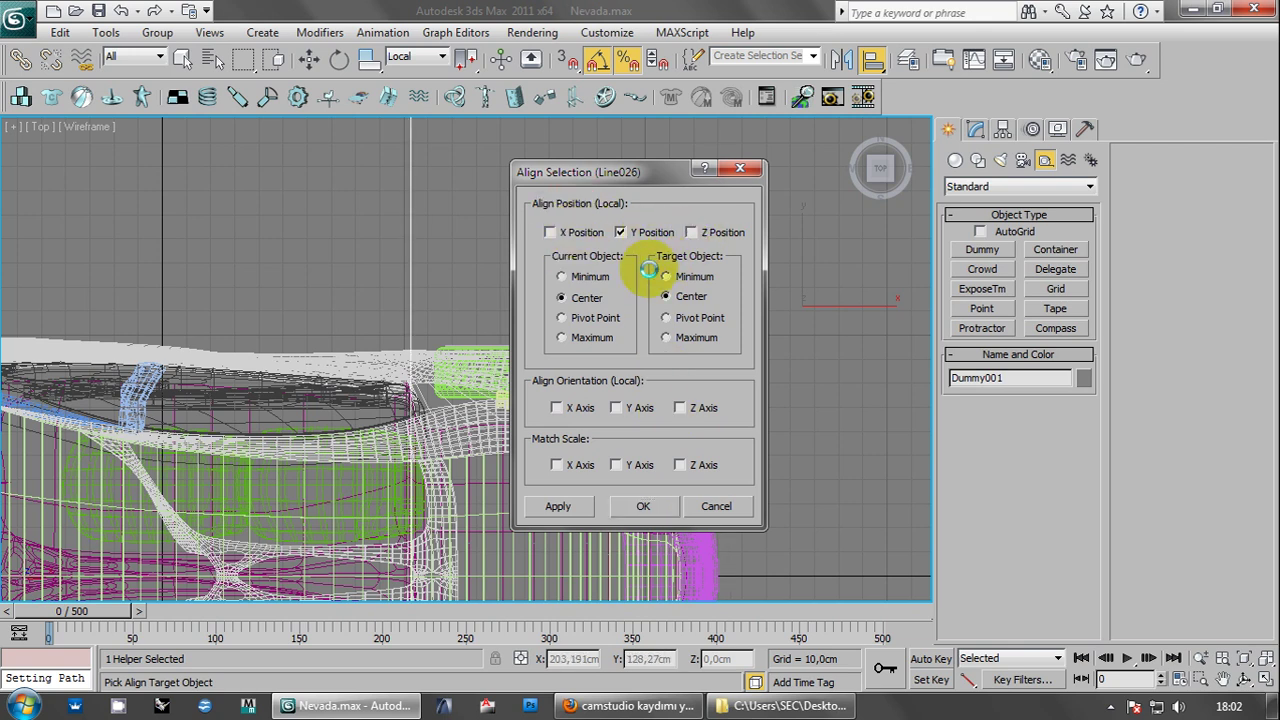
left_click(550, 232)
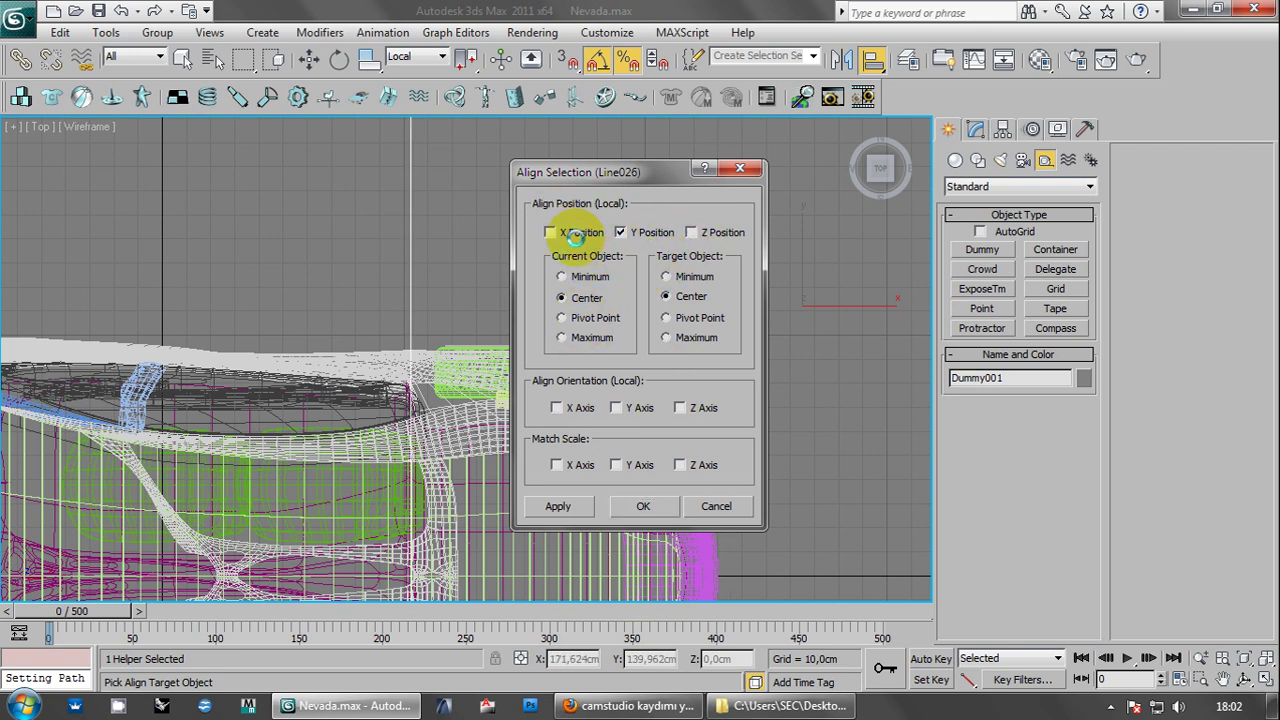
left_click(620, 232)
left_click(549, 232)
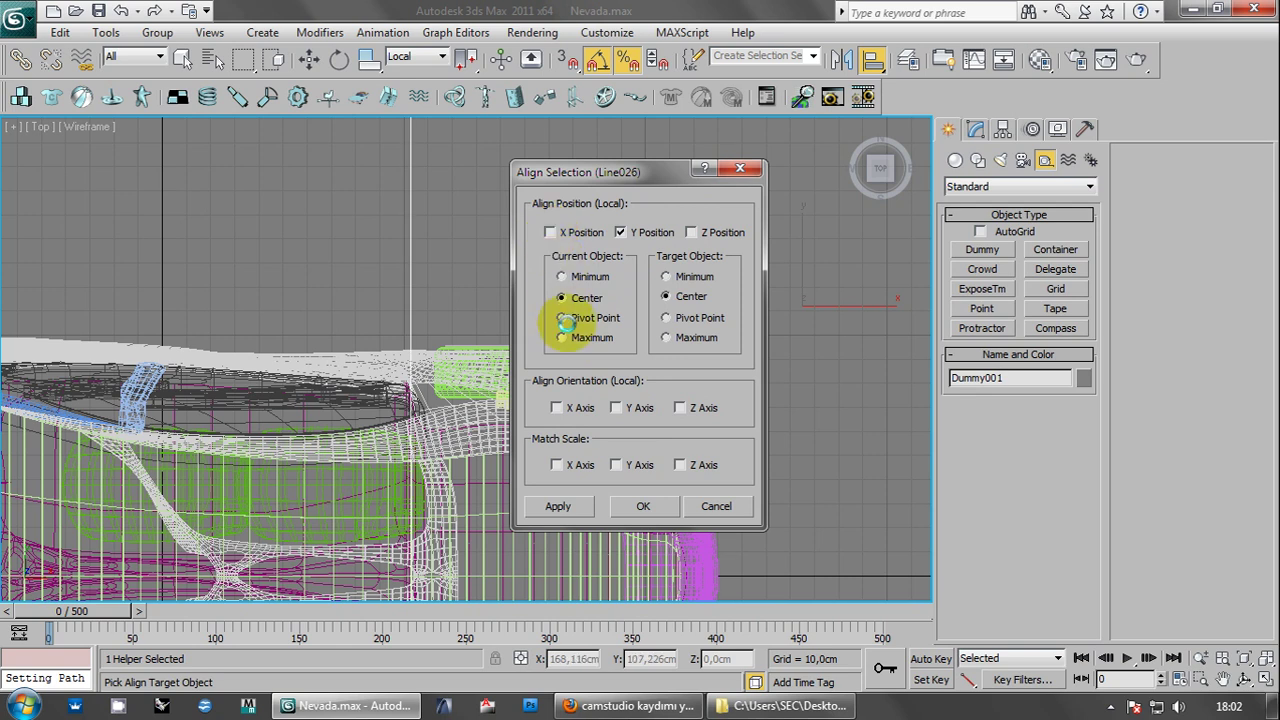
left_click(691, 232)
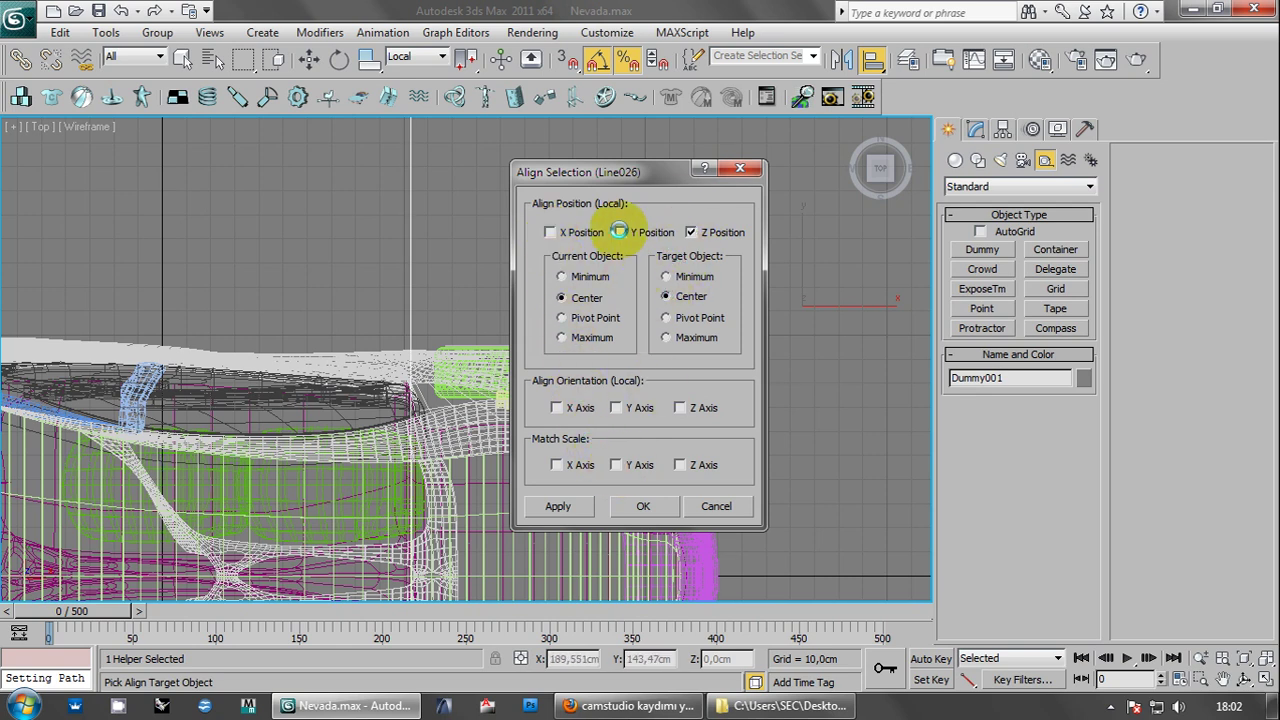
left_click(620, 232)
left_click(549, 232)
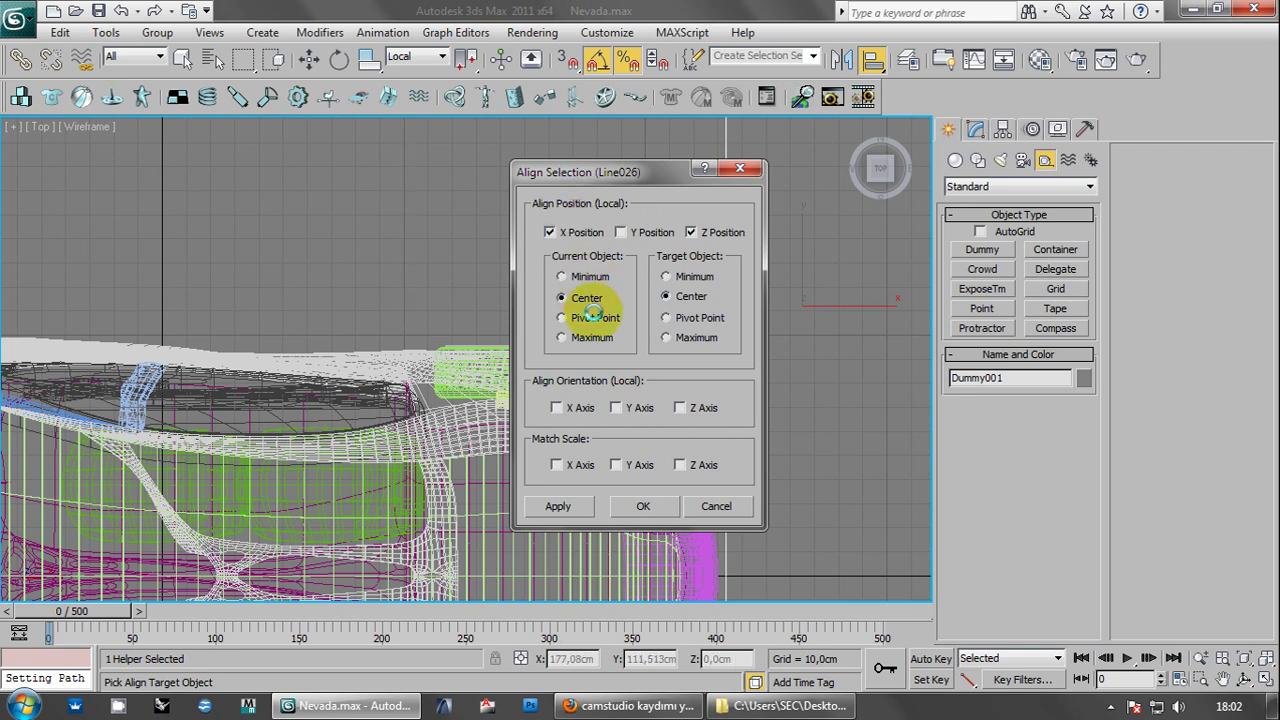
left_click(620, 232)
left_click(665, 500)
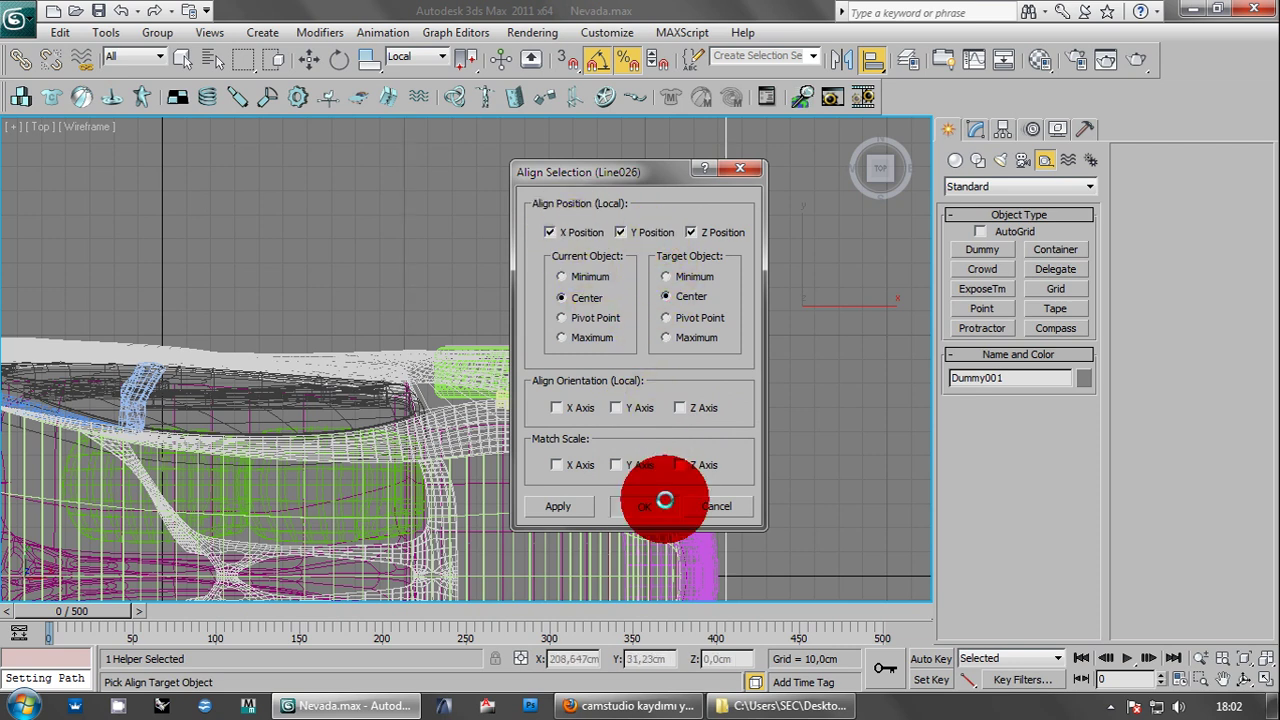
- Recentre the top view and start a second alignment targeting the car body Line009
scroll(643, 348, "down", 2)
scroll(643, 348, "down", 3)
scroll(643, 348, "down", 1)
scroll(635, 350, "up", 2)
middle_click_drag(628, 352, 610, 347)
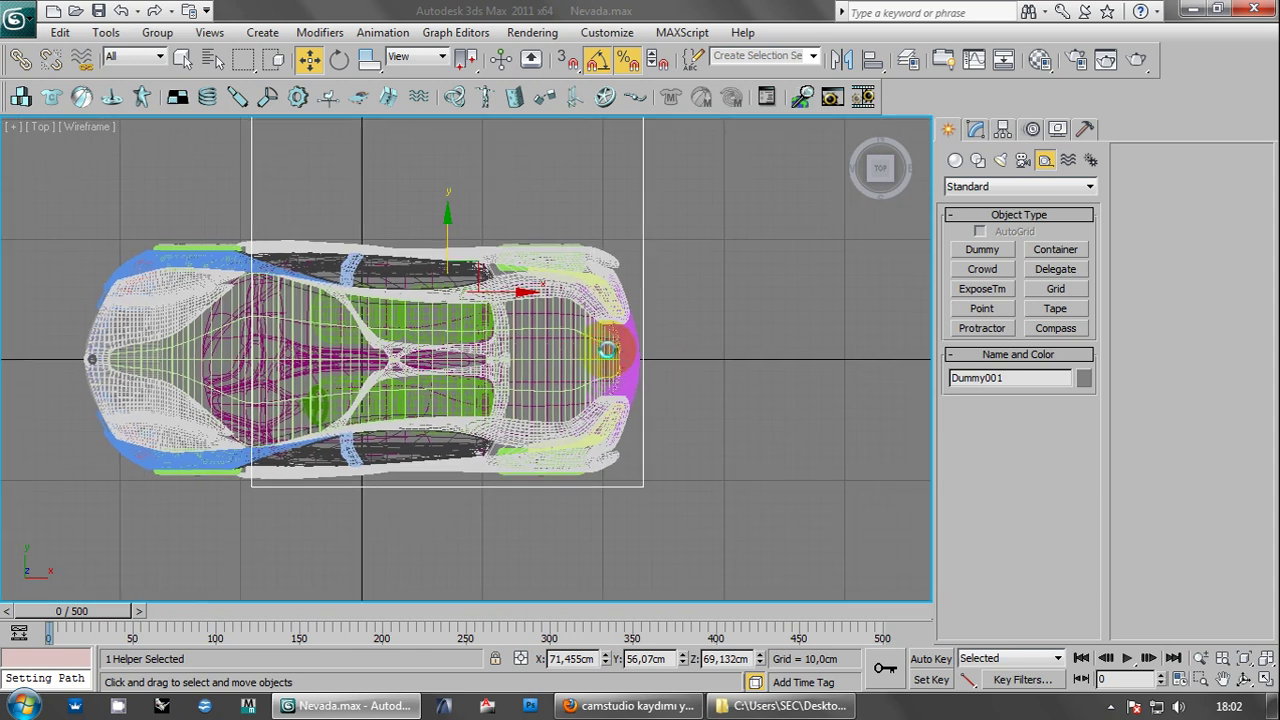
left_click(872, 59)
left_click(566, 315)
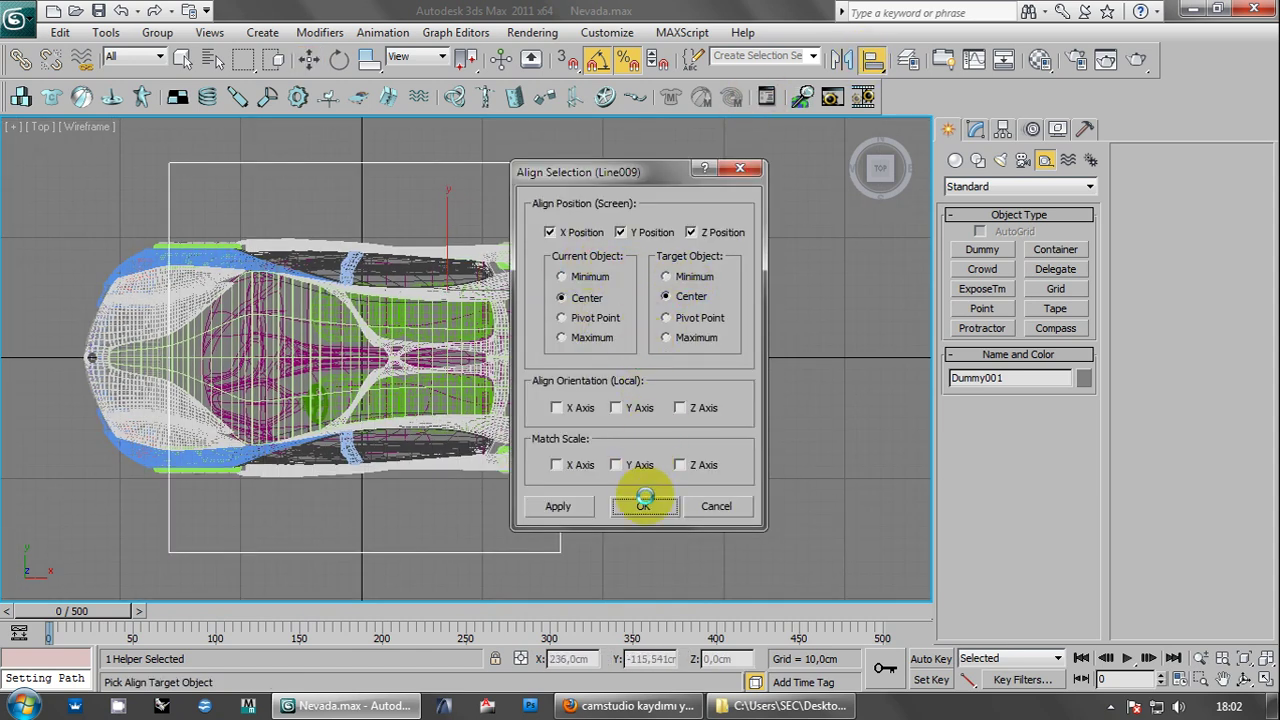
- Centre Dummy001 on Line009 in X, Y and Z, at 93.349 cm height
left_click(643, 506)
middle_click_drag(577, 277, 516, 292)
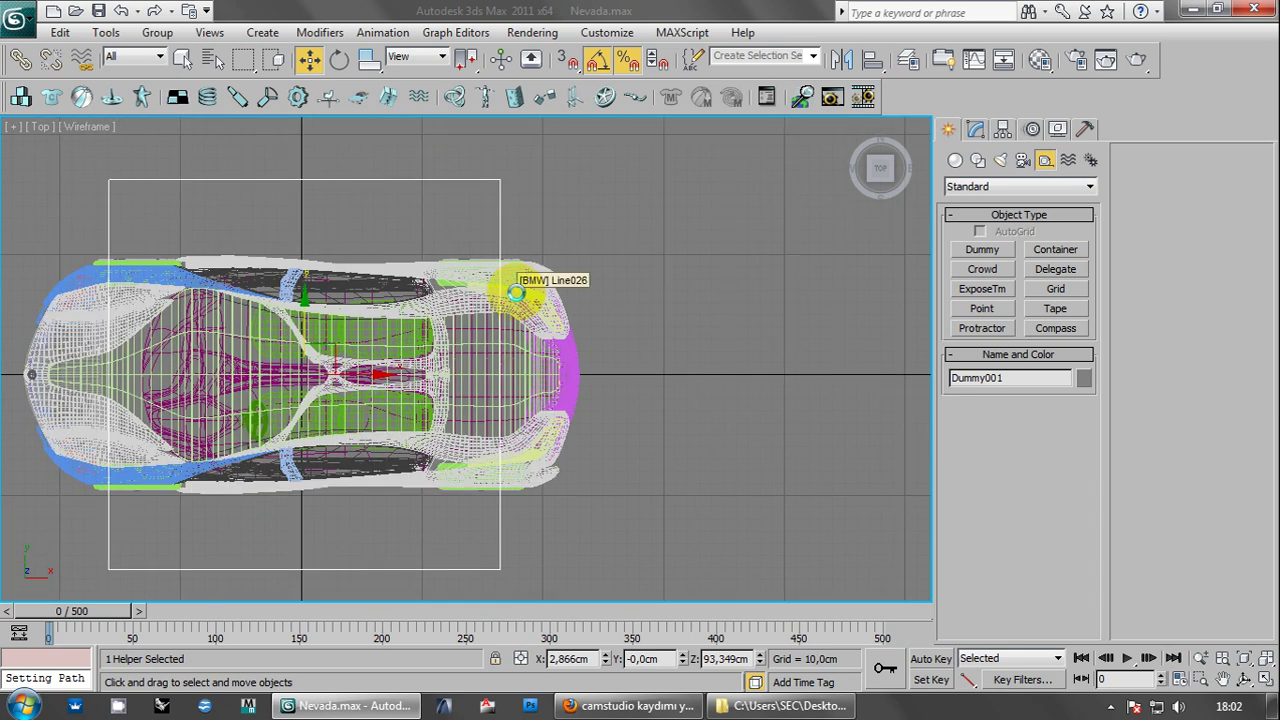
scroll(560, 260, "up", 3)
scroll(599, 226, "up", 2)
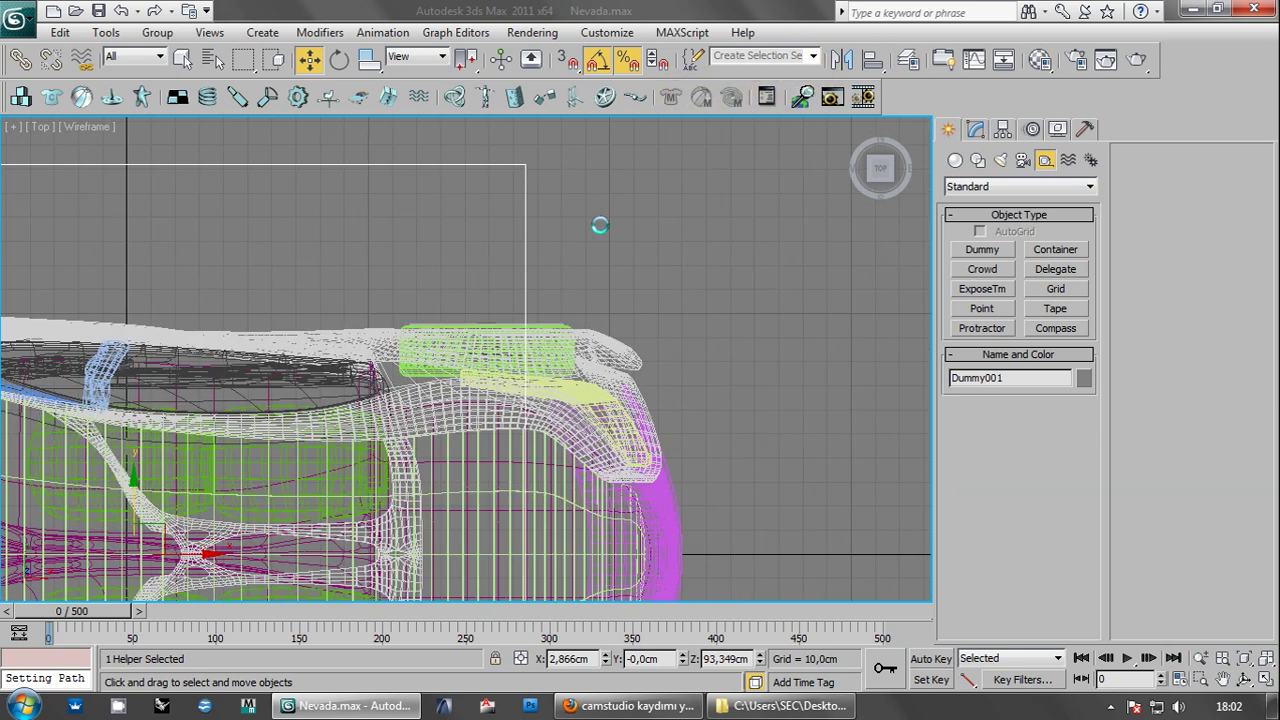
scroll(599, 226, "down", 4)
- Align Dummy001 to front wheel ChamferCyl004 on X Position only, placing it at X 149 cm
left_click(871, 58)
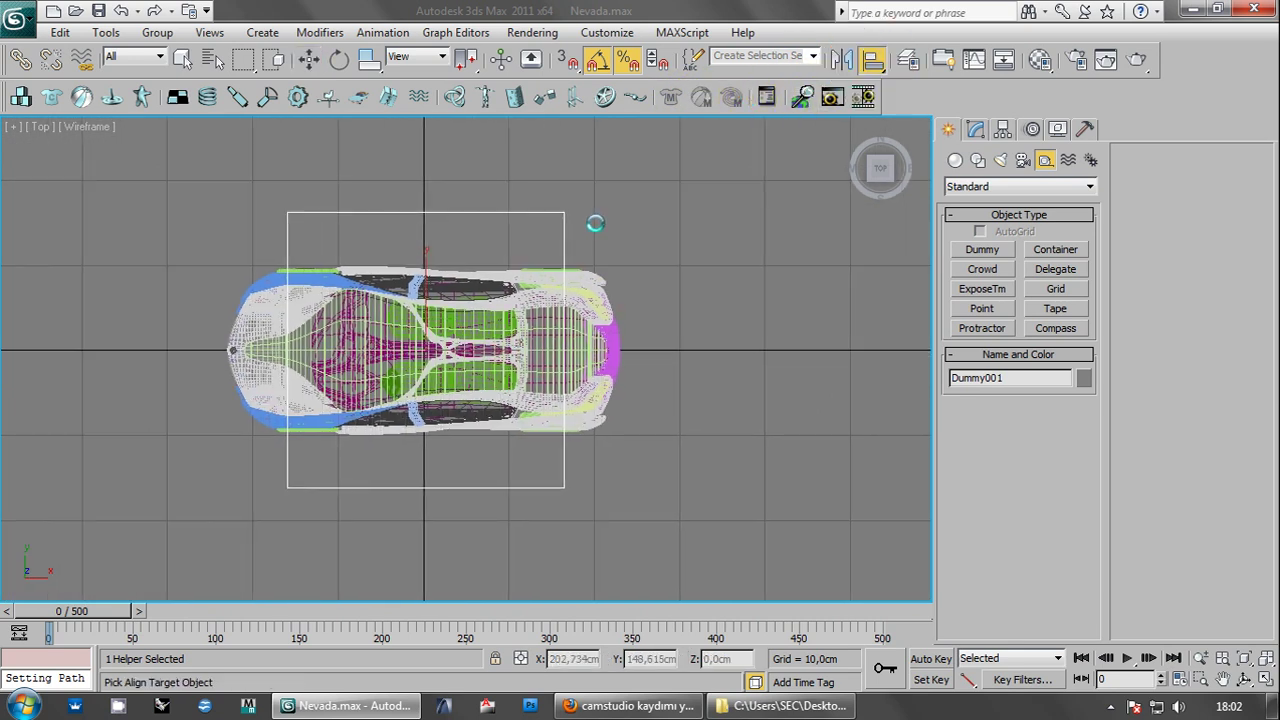
scroll(588, 250, "up", 5)
scroll(580, 257, "up", 1)
scroll(575, 265, "up", 1)
scroll(560, 288, "down", 4)
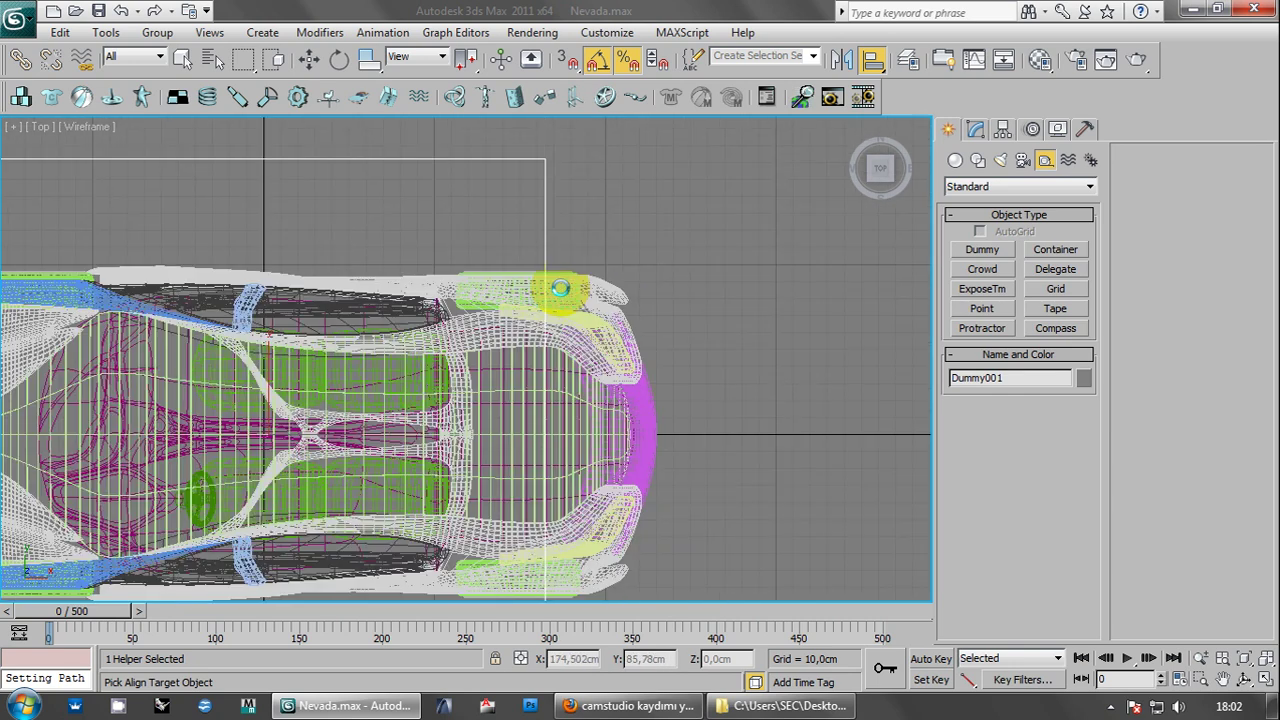
scroll(560, 288, "down", 3)
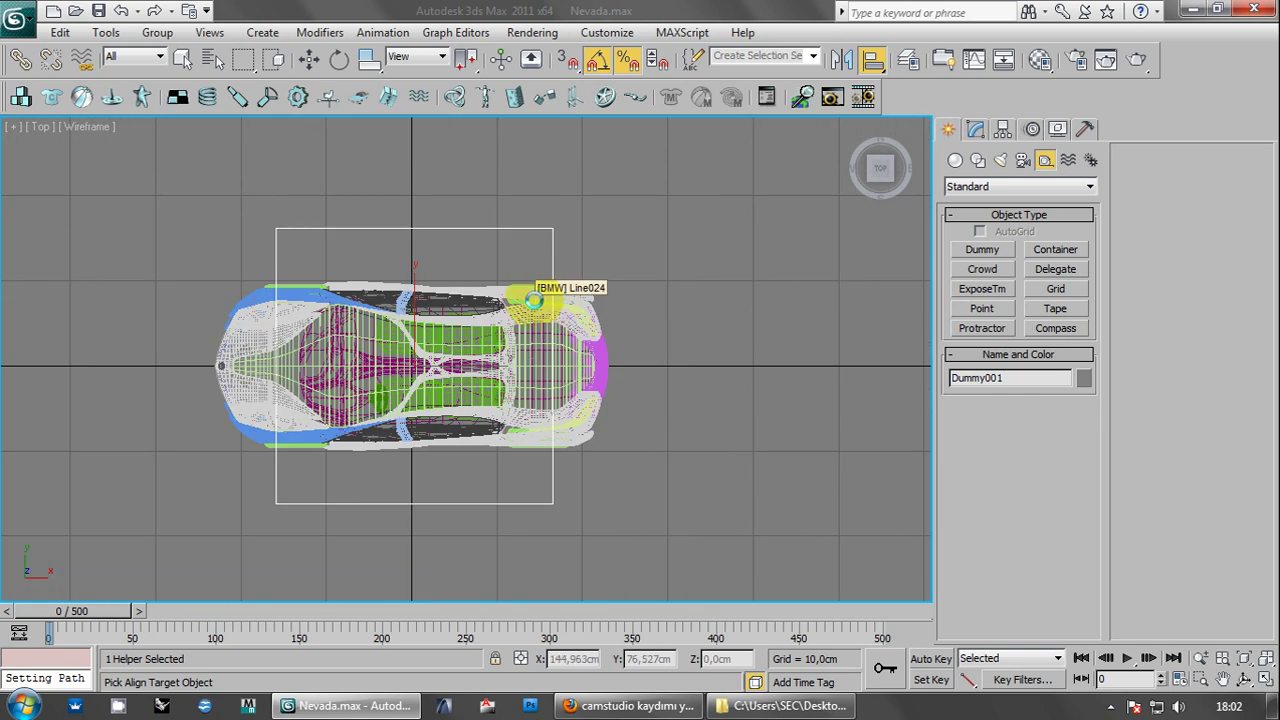
scroll(535, 298, "up", 1)
scroll(508, 282, "up", 3)
scroll(495, 296, "up", 1)
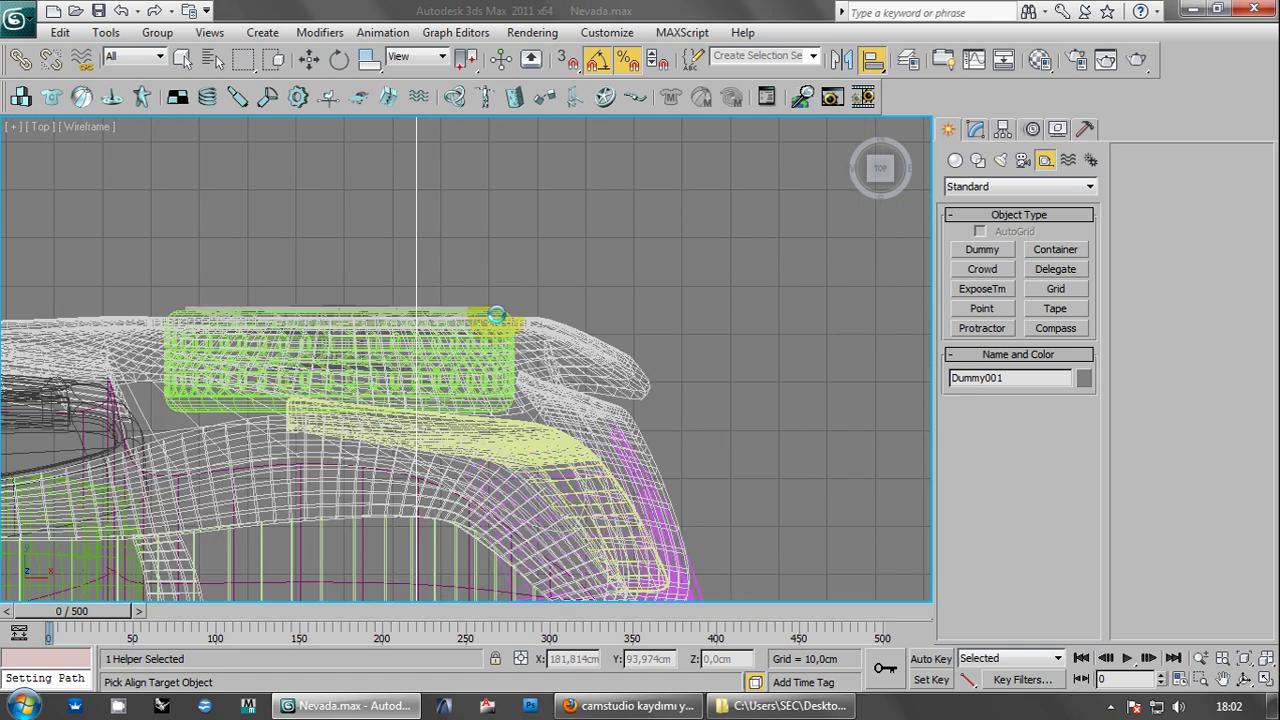
left_click(496, 315)
left_click(621, 232)
left_click(692, 232)
left_click(648, 505)
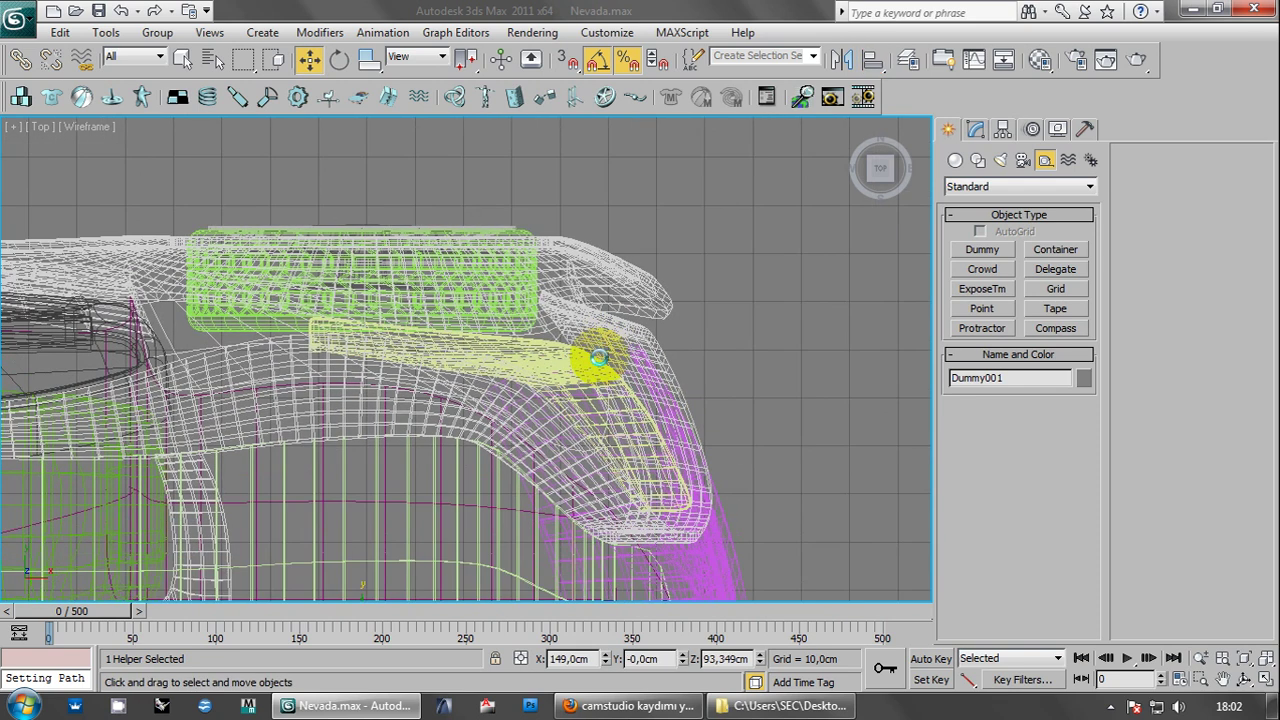
- In the Front view, set Dummy001's Z position to 0 cm
scroll(612, 302, "down", 5)
scroll(612, 302, "down", 1)
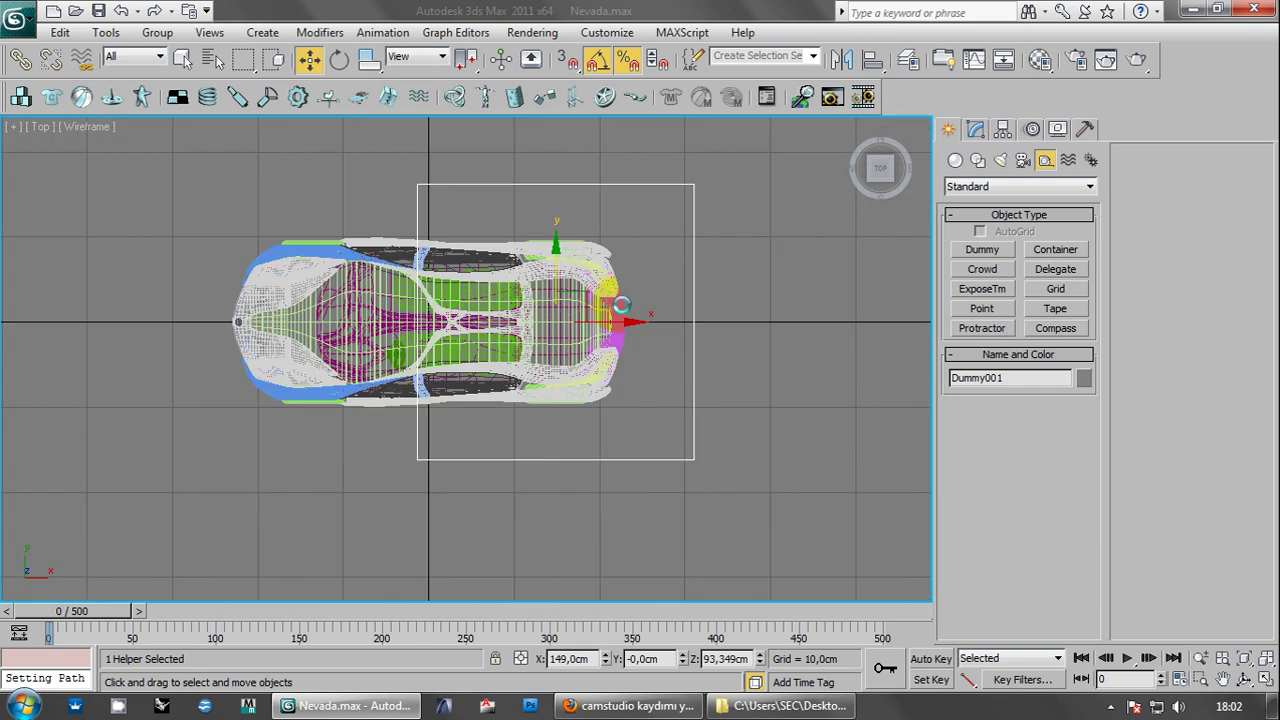
key("alt+w")
key("alt+w")
scroll(630, 265, "up", 3)
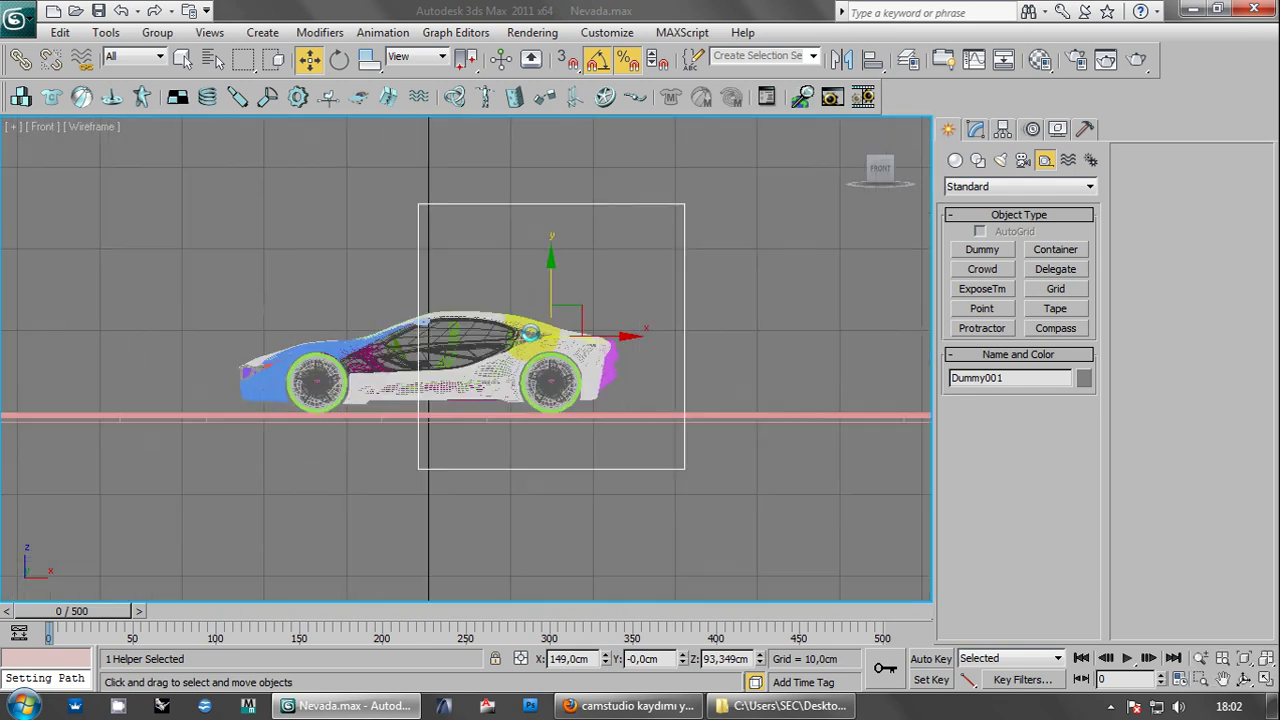
scroll(530, 333, "up", 3)
left_click(712, 658)
double_click(722, 658)
type("0")
key("Return")
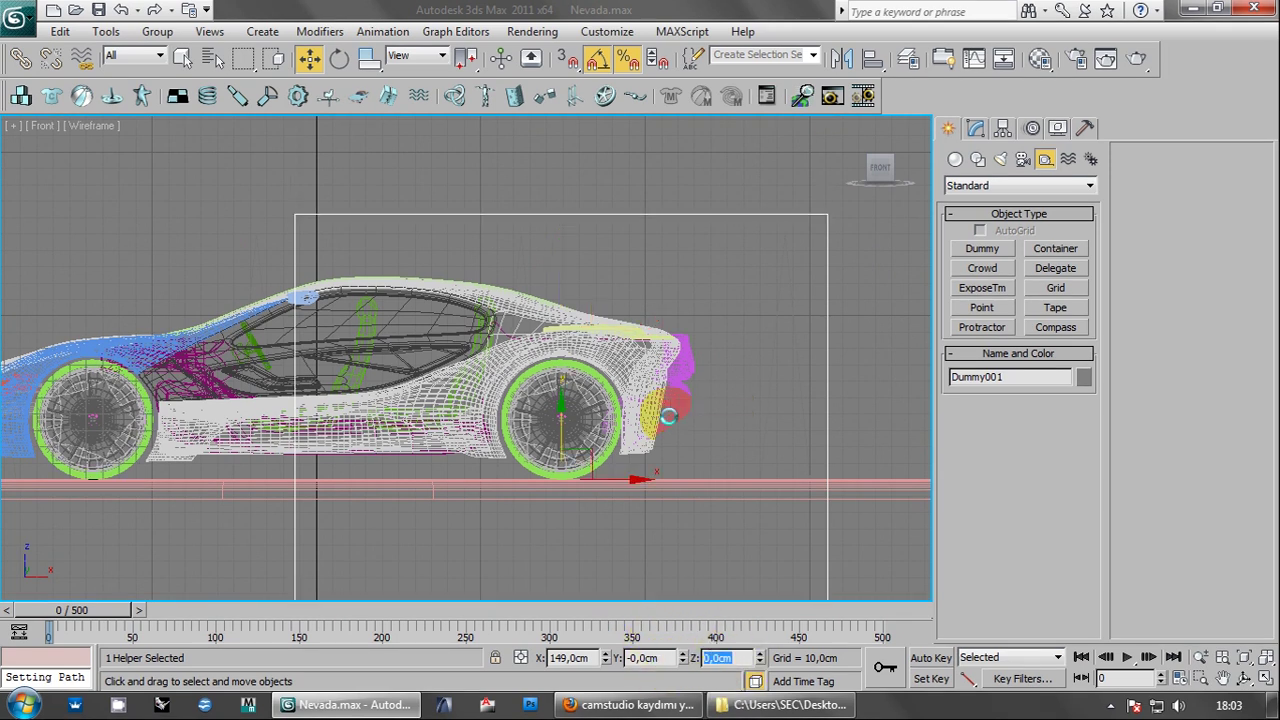
- Switch between the four-view layout and a maximised Perspective viewport
key("alt+w")
right_click(580, 390)
key("alt+w")
key("alt+w")
right_click(570, 330)
key("alt+w")
scroll(405, 453, "up", 2)
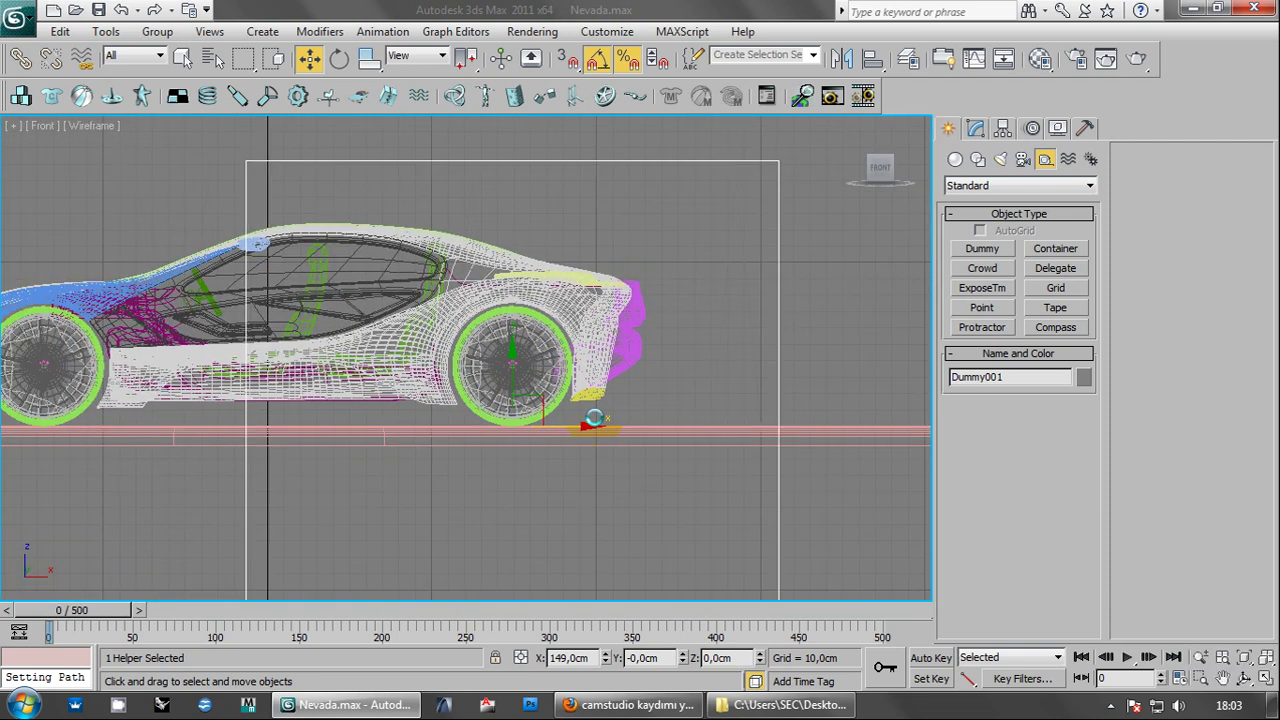
scroll(405, 453, "up", 3)
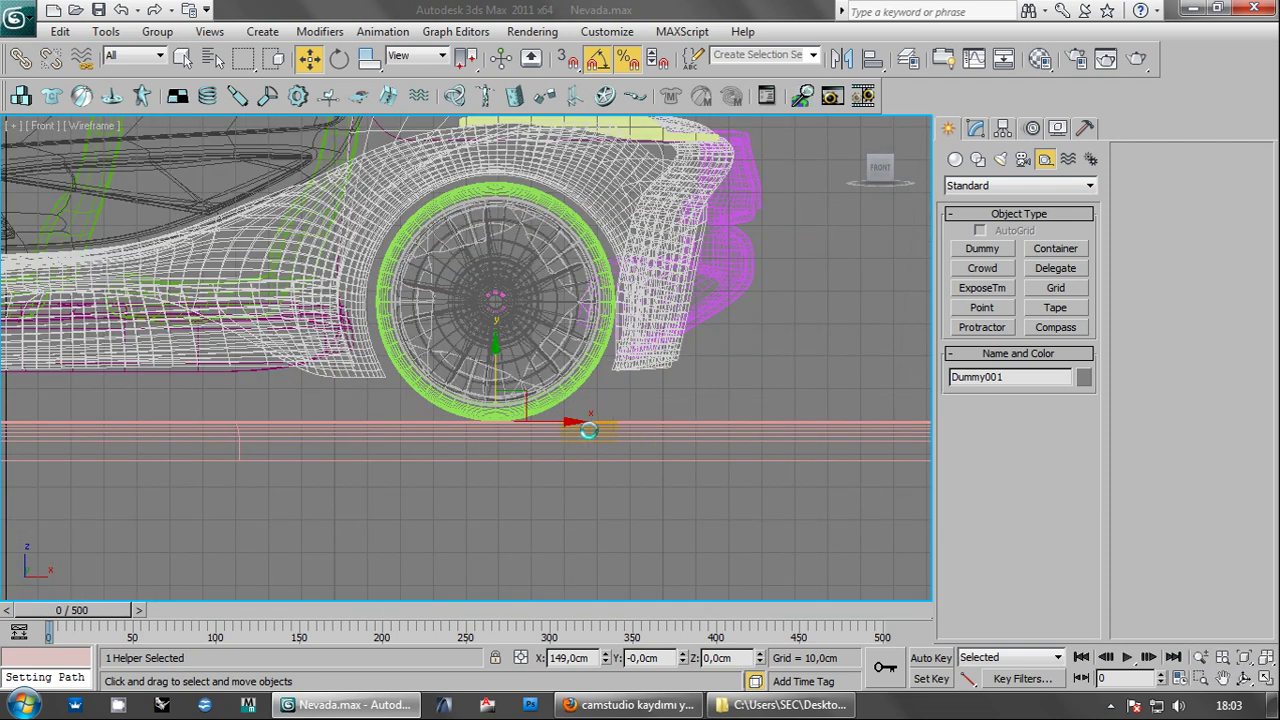
scroll(675, 424, "down", 5)
key("alt+w")
right_click(675, 424)
key("alt+w")
- Inspect the road spline Line003 in Perspective, toggling wireframe and shaded display
scroll(648, 420, "down", 3)
mouse_move(648, 420)
middle_mouse_down("alt")
mouse_move(549, 400)
mouse_move(306, 491)
middle_mouse_up("alt")
key("F3")
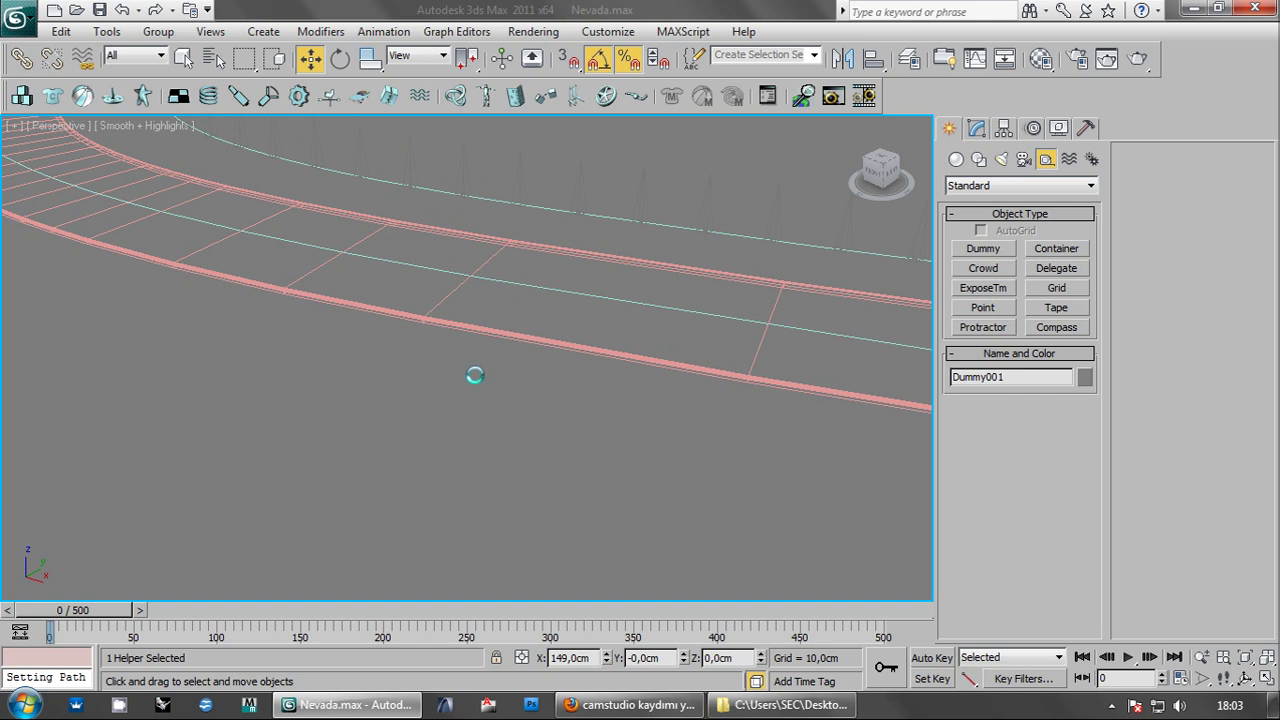
left_click(494, 323)
key("F3")
mouse_move(489, 337)
middle_mouse_down("alt")
mouse_move(517, 349)
mouse_move(537, 309)
mouse_move(480, 374)
middle_mouse_up("alt")
key("F3")
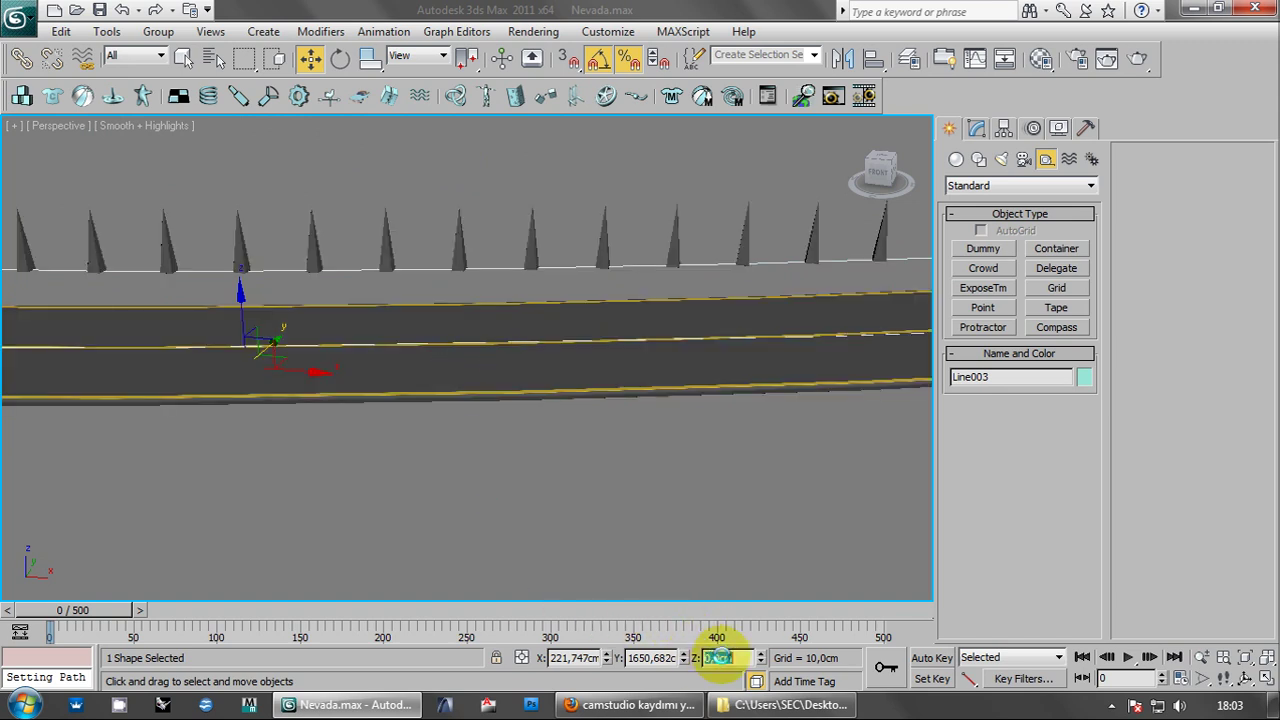
middle_click_drag(507, 372, 492, 374, "alt")
left_click(424, 484)
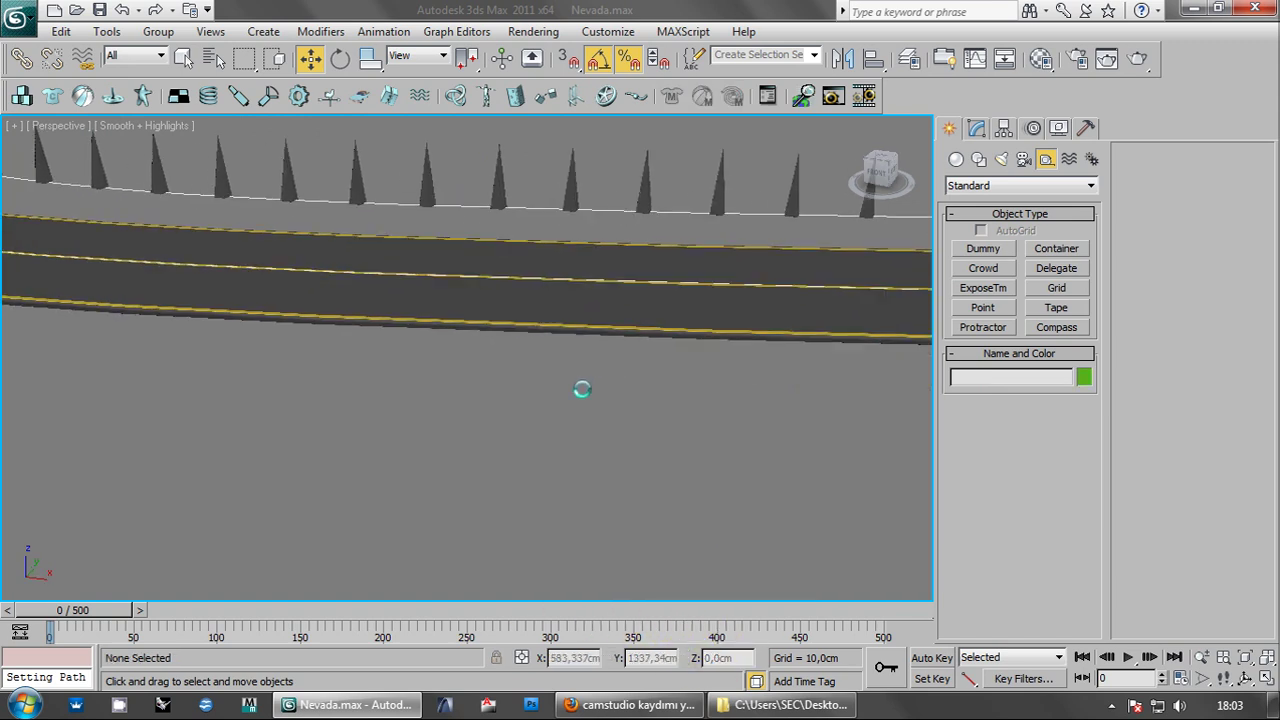
- Orbit out over the road and car, then maximise the Top viewport
scroll(363, 429, "down", 5)
middle_click_drag(363, 429, 409, 394, "alt")
key("alt+w")
scroll(226, 284, "up", 2)
key("alt+w")
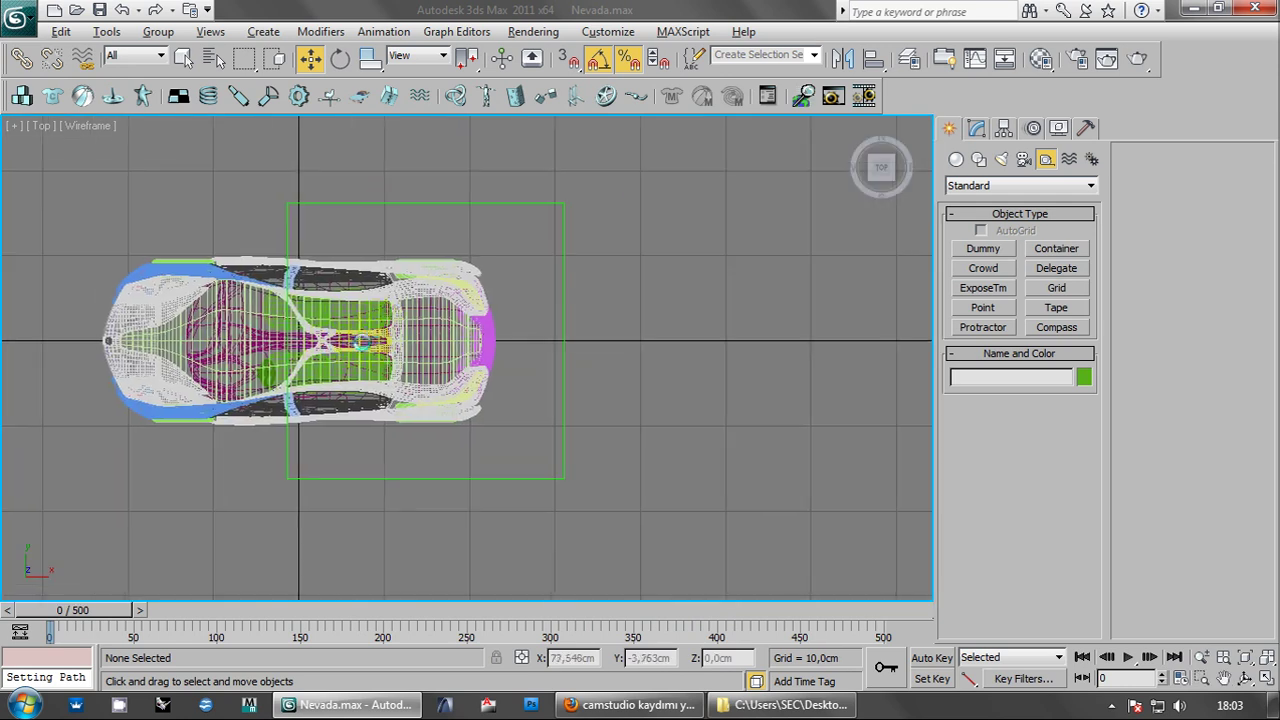
scroll(594, 290, "up", 3)
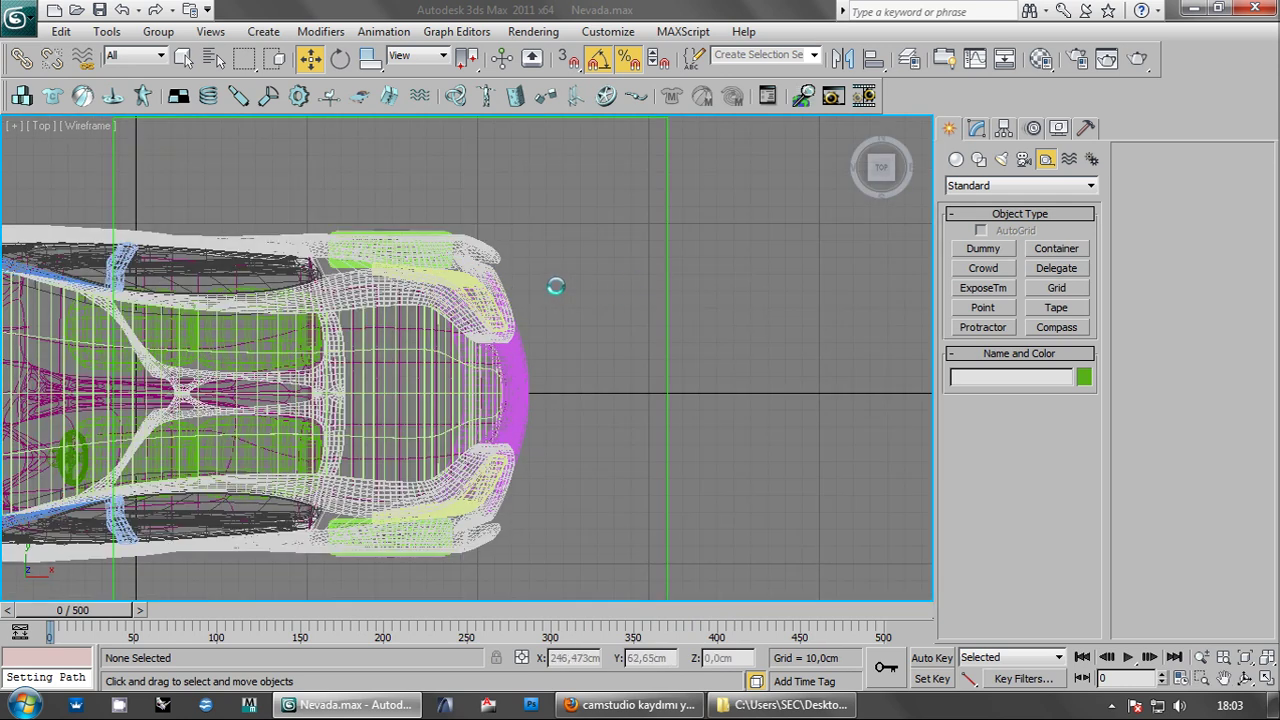
scroll(556, 287, "down", 1)
scroll(552, 296, "down", 1)
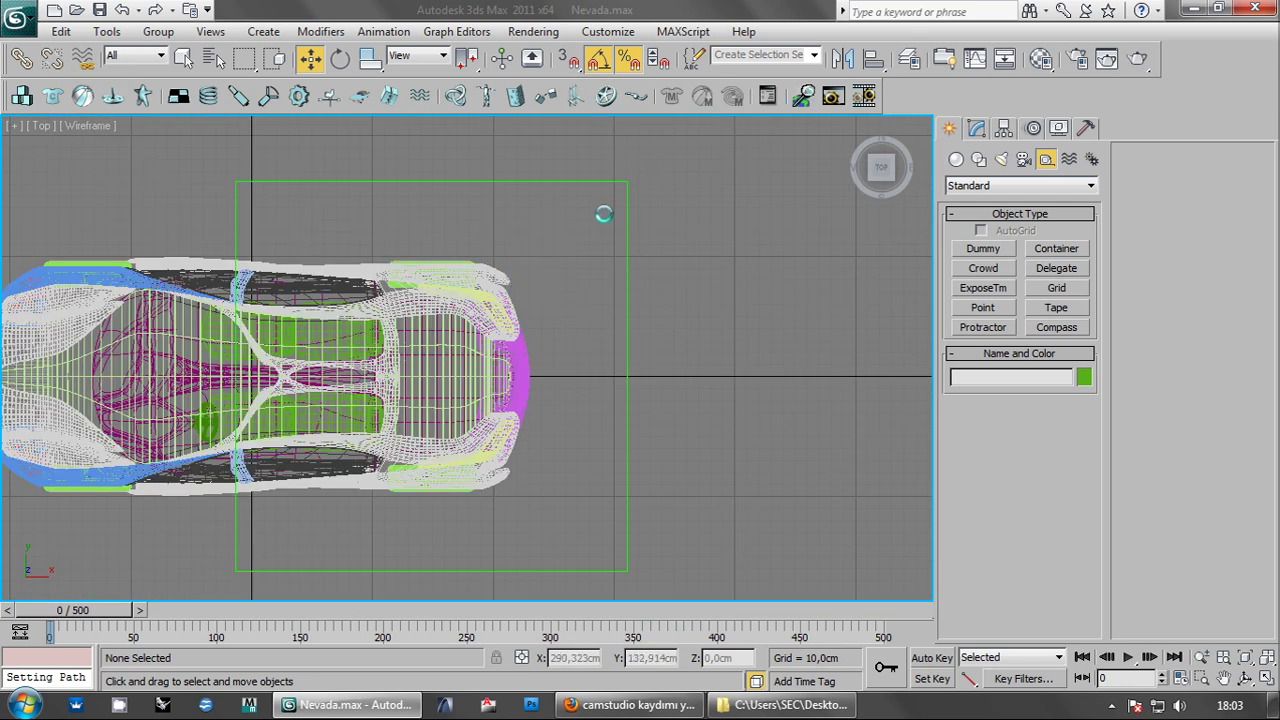
- Create a square dummy helper over the car's front and rename it Body
left_click_drag(621, 215, 622, 215)
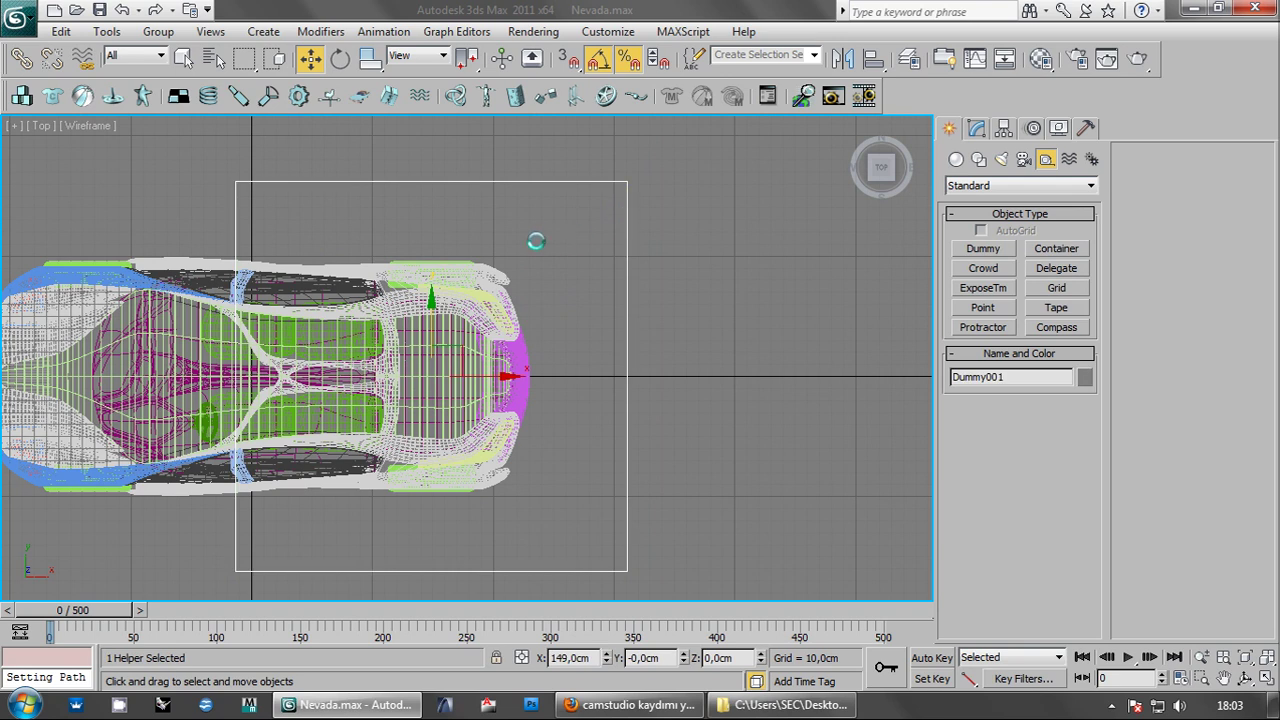
left_click(1031, 375)
left_click(1023, 375)
left_click(668, 309)
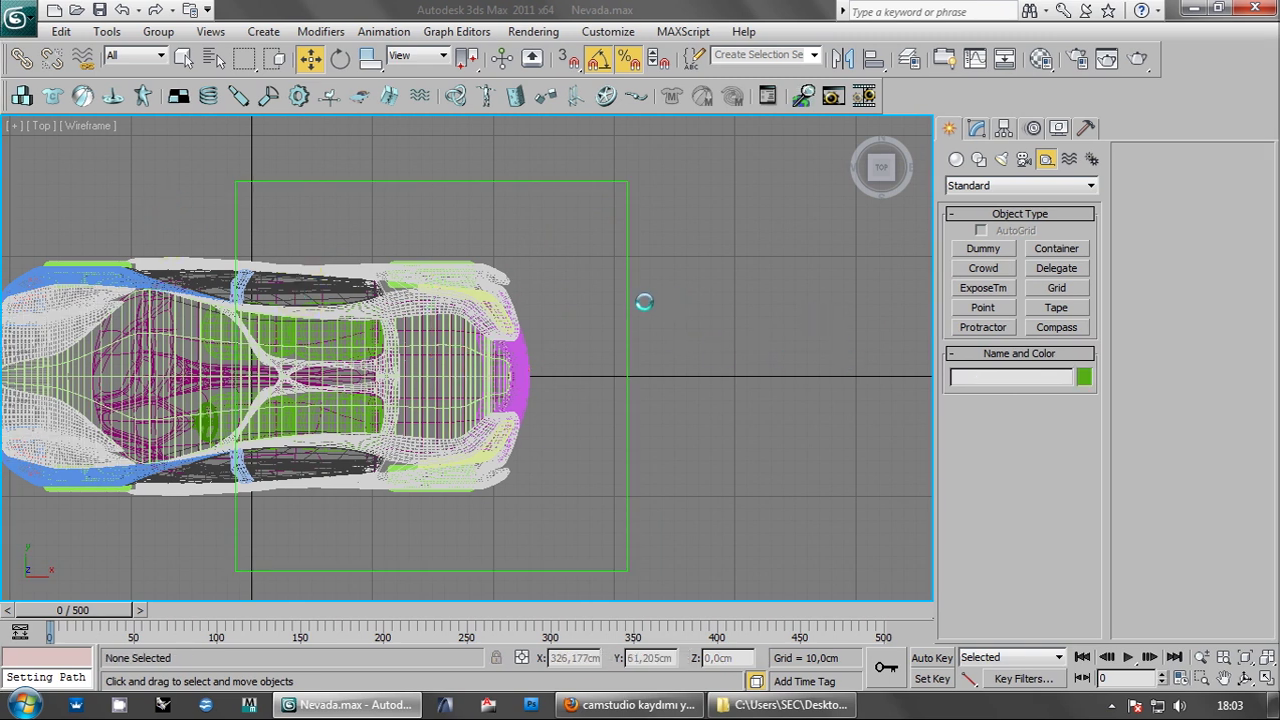
left_click(628, 303)
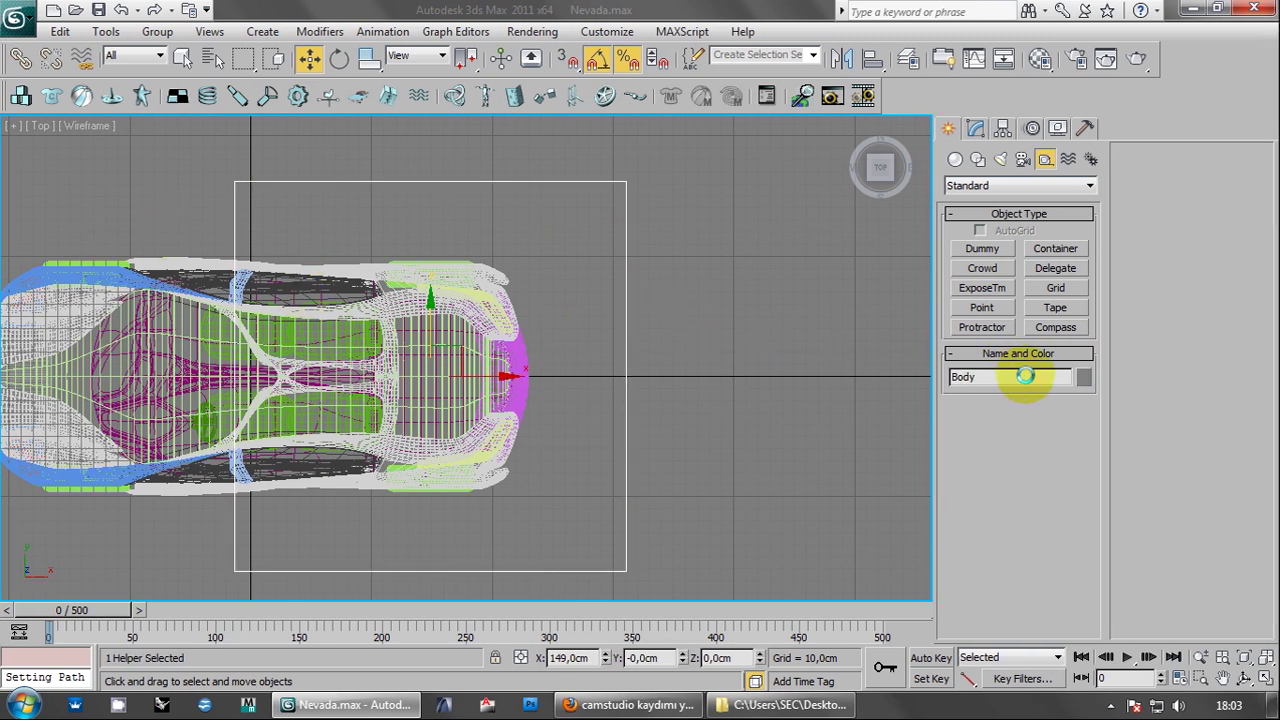
scroll(514, 288, "up", 3)
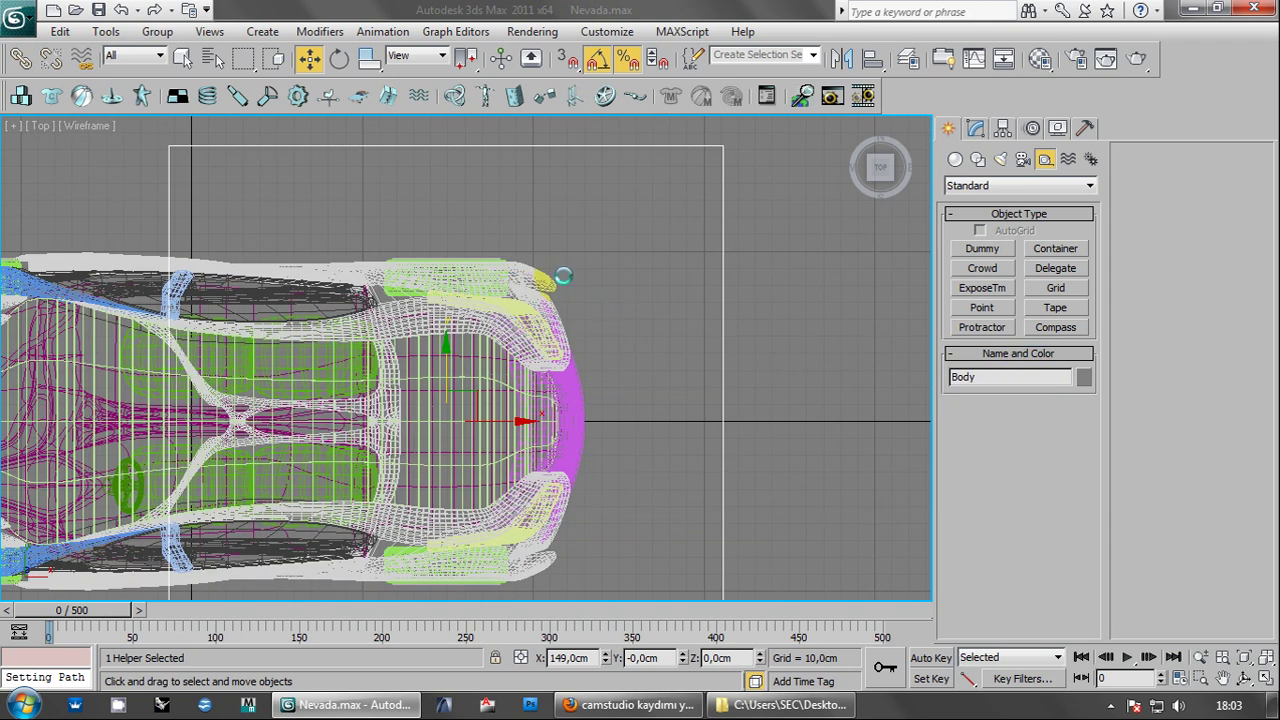
left_click(24, 58)
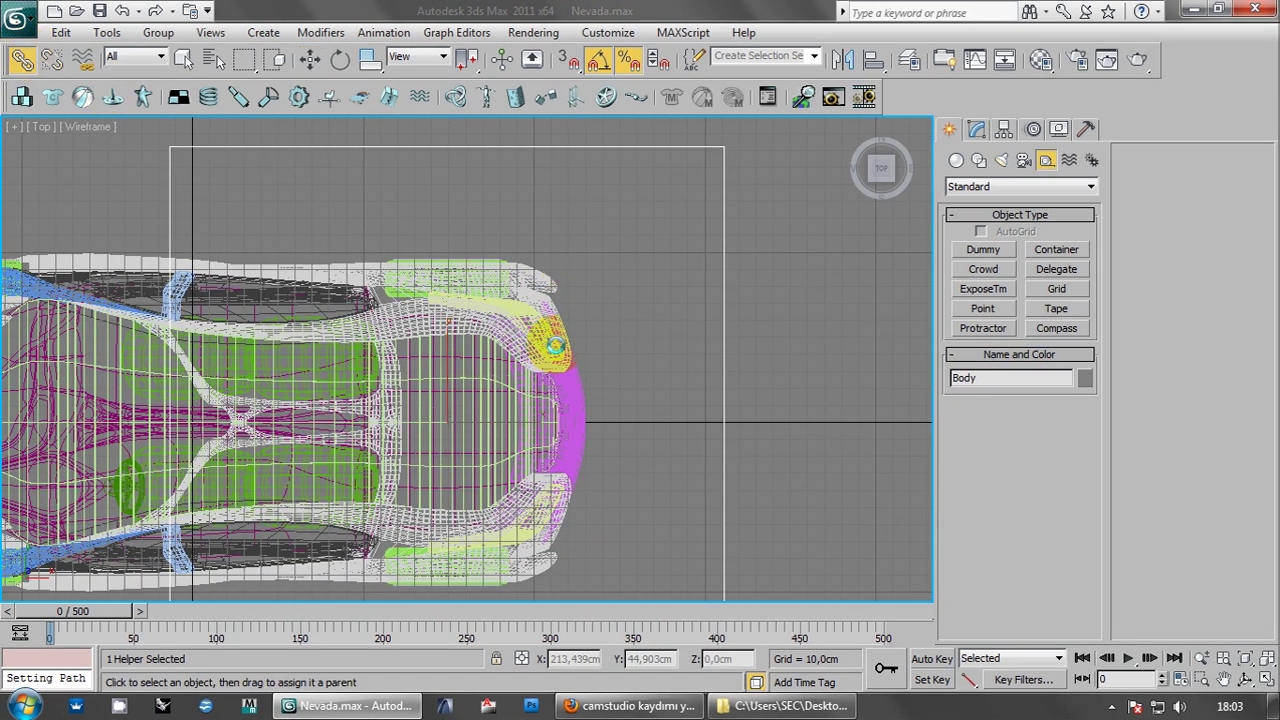
- Link the BMW car to the Body dummy and test it by rotating 45° and back to 0°
left_click(555, 345)
left_click_drag(555, 345, 720, 269)
scroll(650, 268, "down", 5)
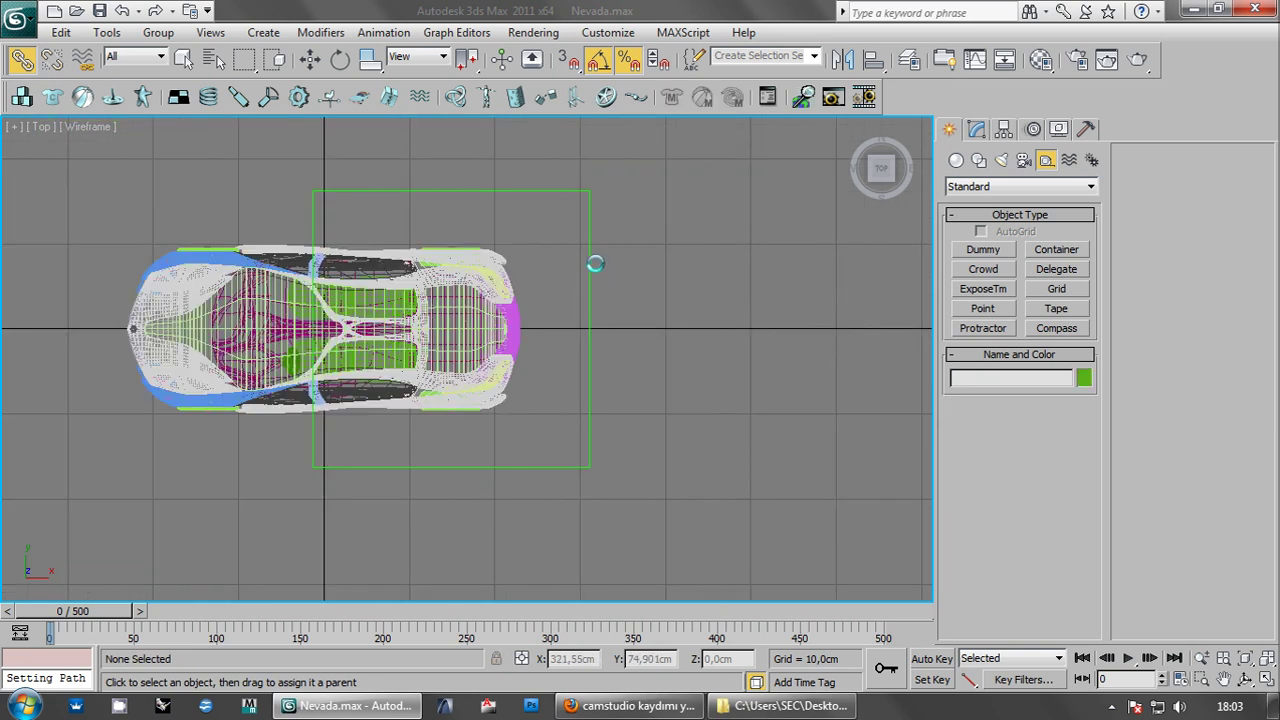
left_click(586, 262)
left_click(340, 59)
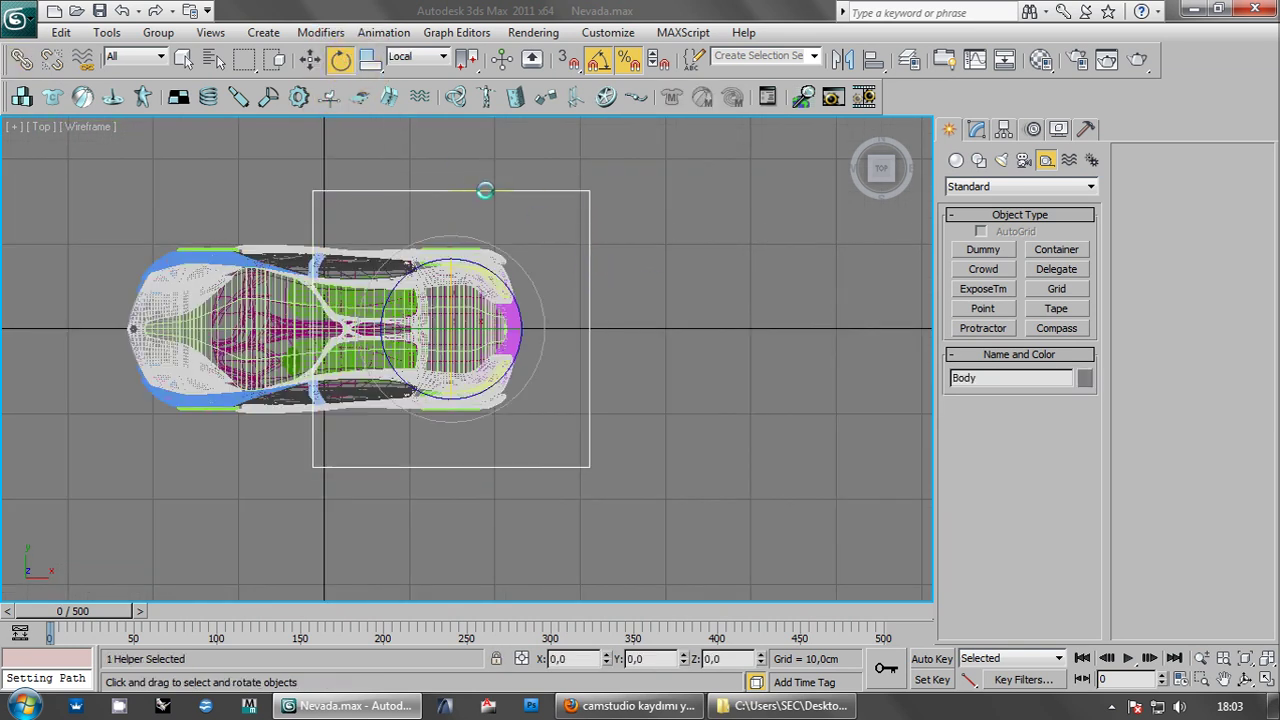
middle_click_drag(490, 240, 491, 250)
left_click_drag(491, 250, 455, 270)
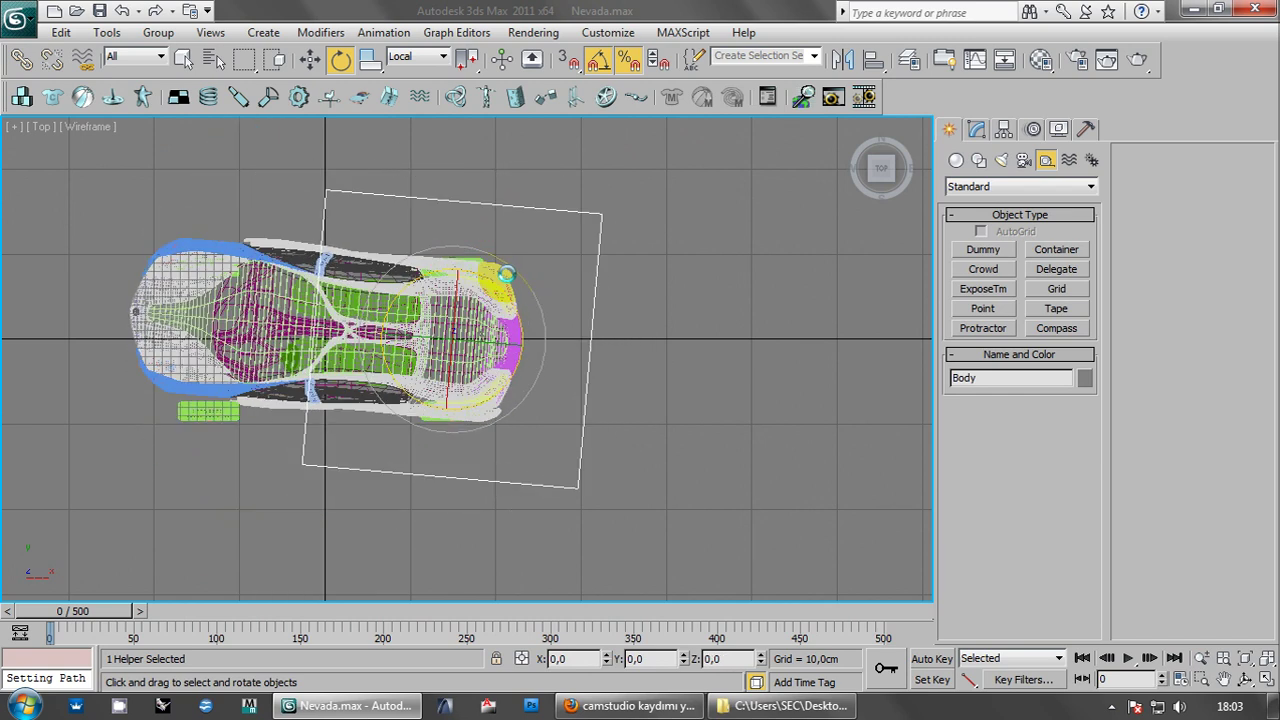
left_click_drag(455, 270, 512, 283)
- Recentre the top view on the car and reselect the Body dummy
middle_click_drag(573, 270, 650, 255)
left_click(732, 242)
middle_click_drag(744, 185, 737, 236)
left_click(662, 248)
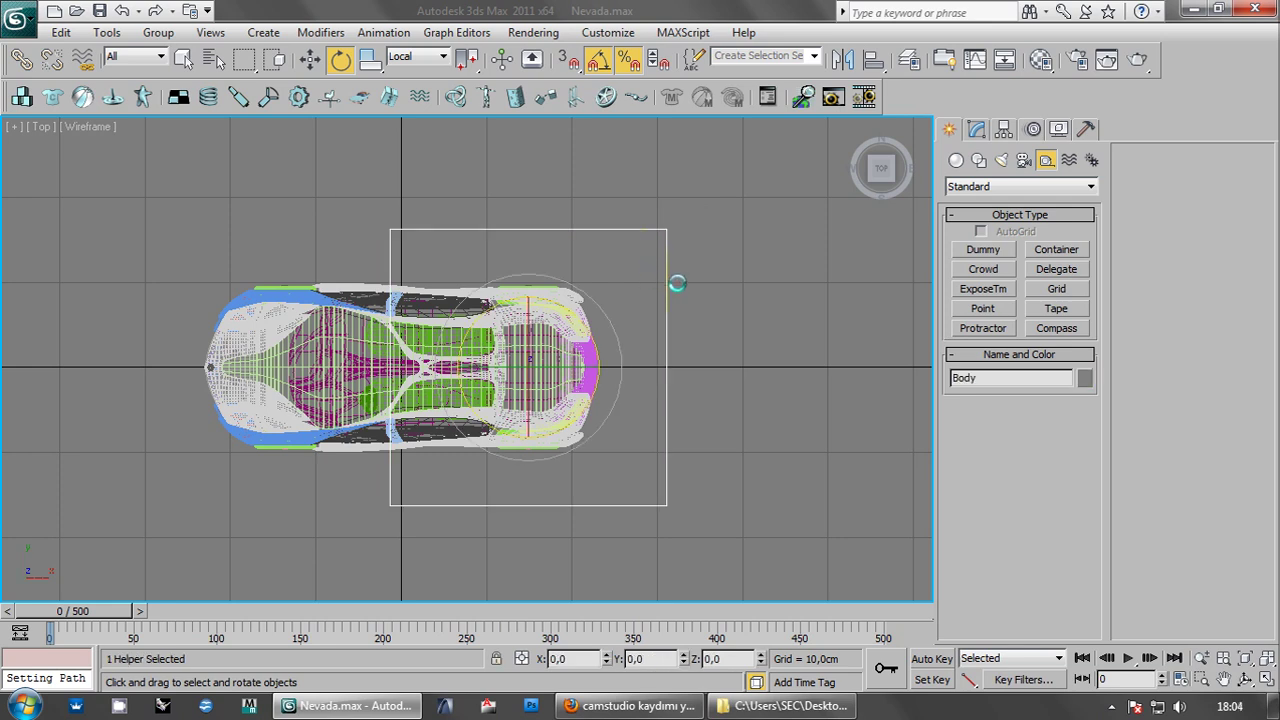
scroll(677, 283, "up", 1)
scroll(690, 290, "up", 2)
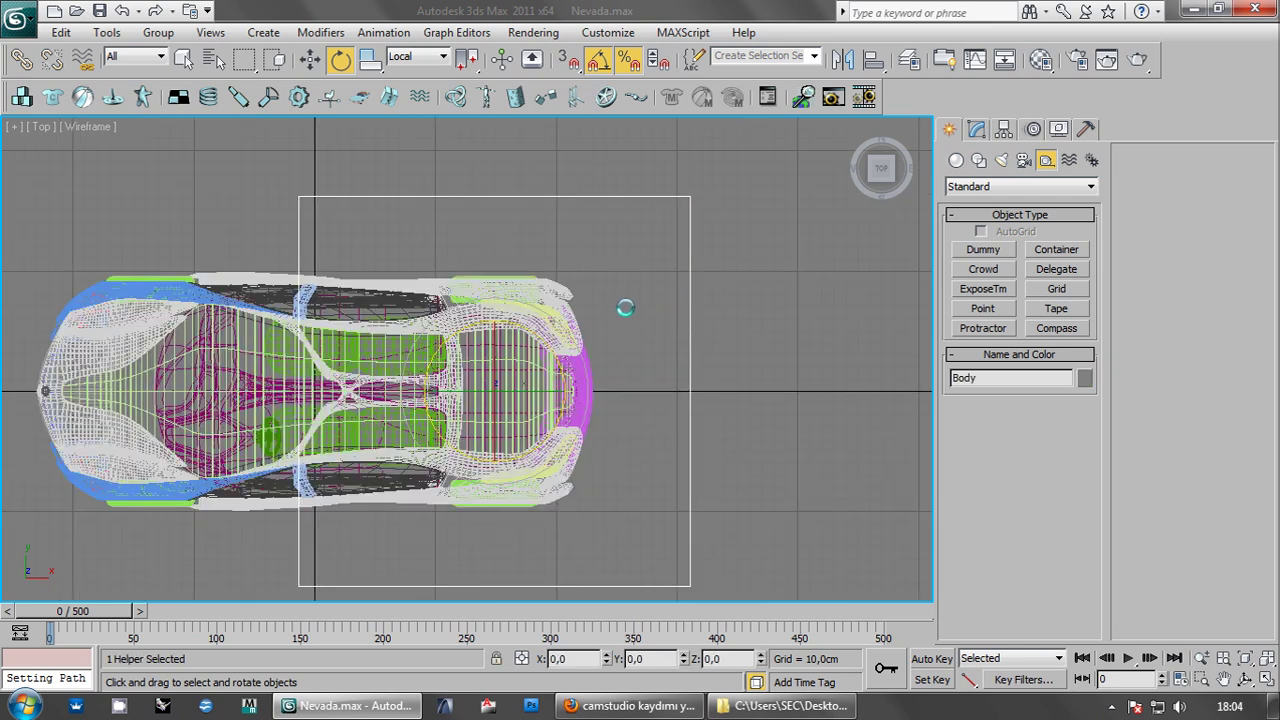
middle_click_drag(624, 309, 636, 310)
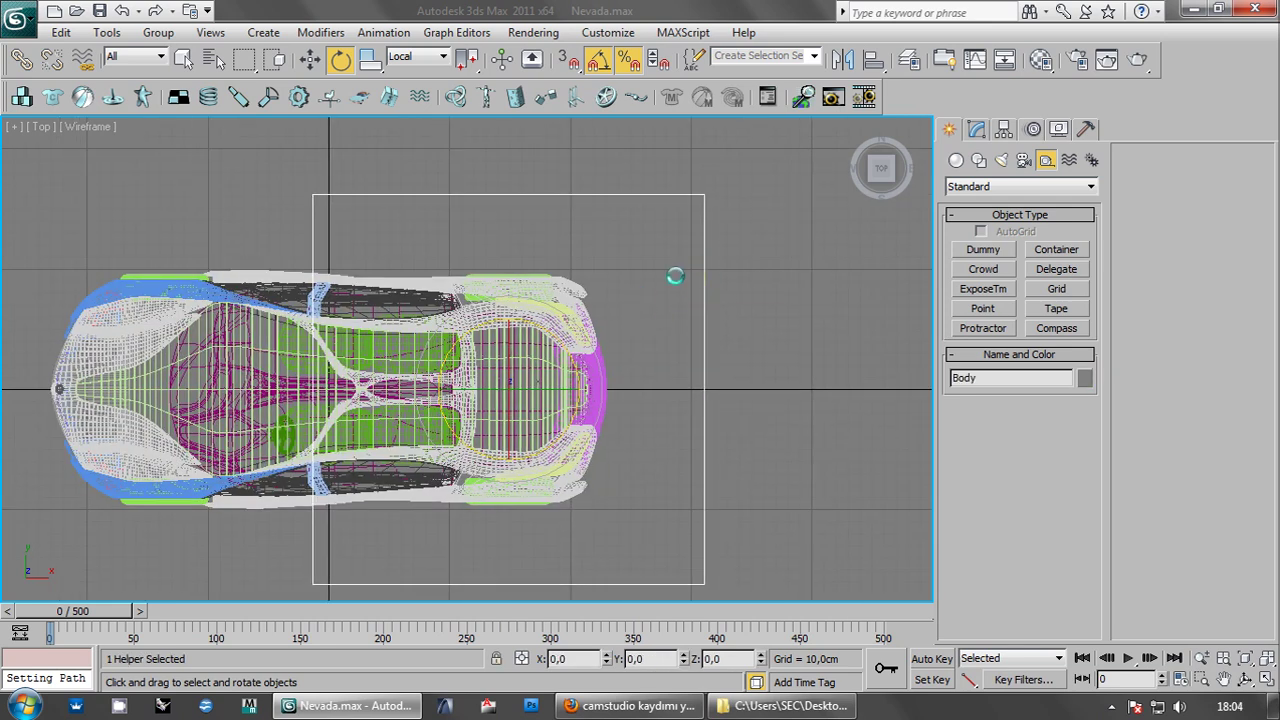
left_click_drag(598, 336, 599, 335)
left_click(620, 330)
mouse_move(623, 329)
middle_mouse_down()
mouse_move(690, 285)
mouse_move(690, 318)
middle_mouse_up()
scroll(695, 312, "down", 2)
scroll(705, 300, "down", 1)
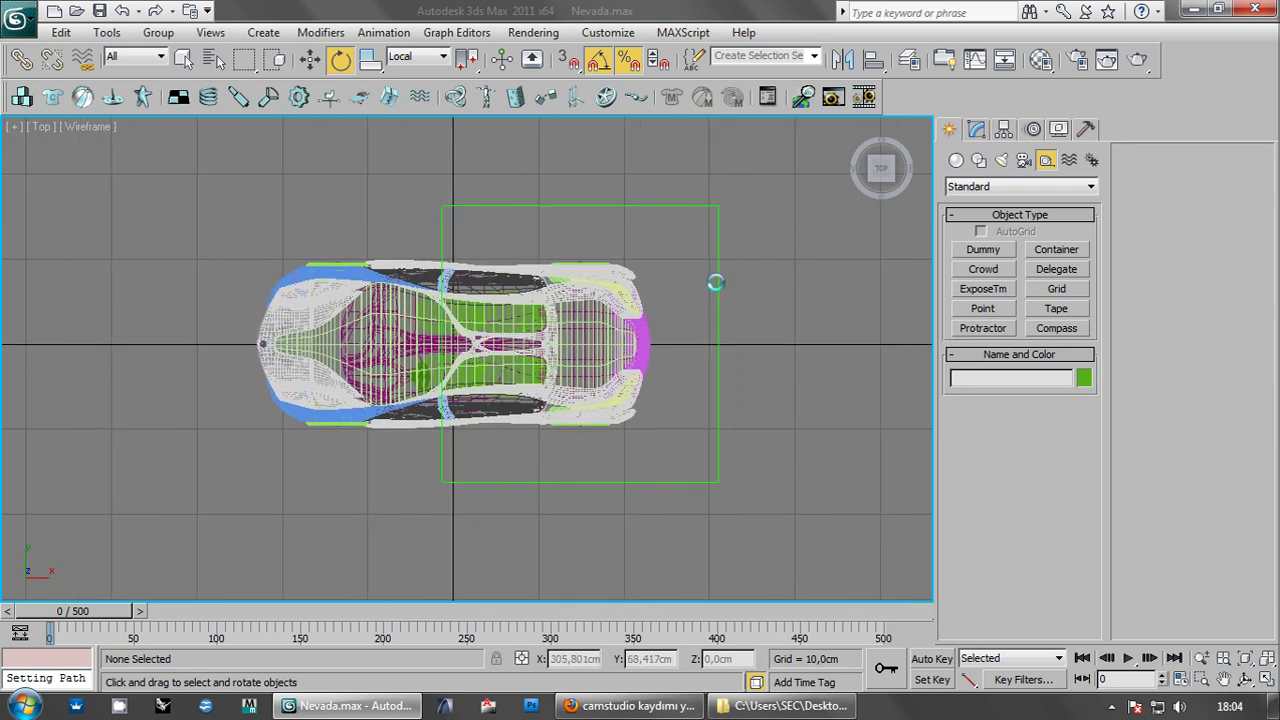
left_click(716, 272)
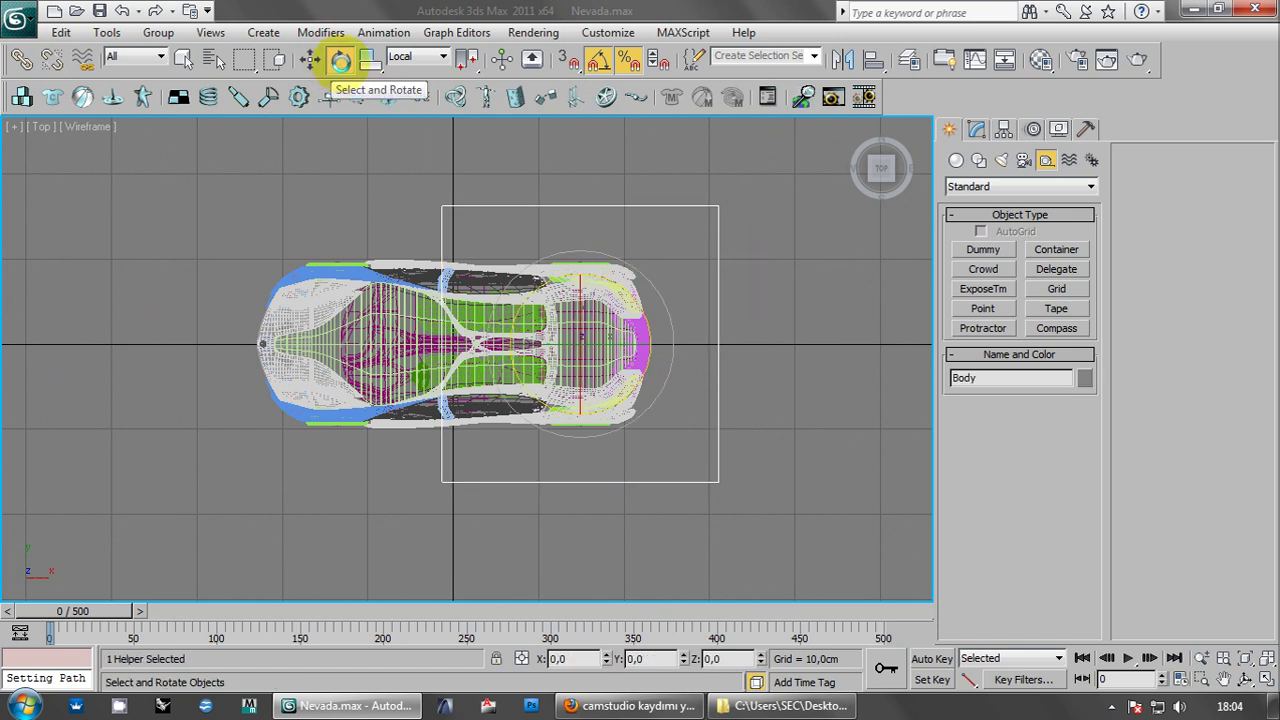
- Shift-scale a copy of the Body dummy and check it in the Front viewport
left_click(370, 59)
middle_click_drag(414, 189, 434, 209)
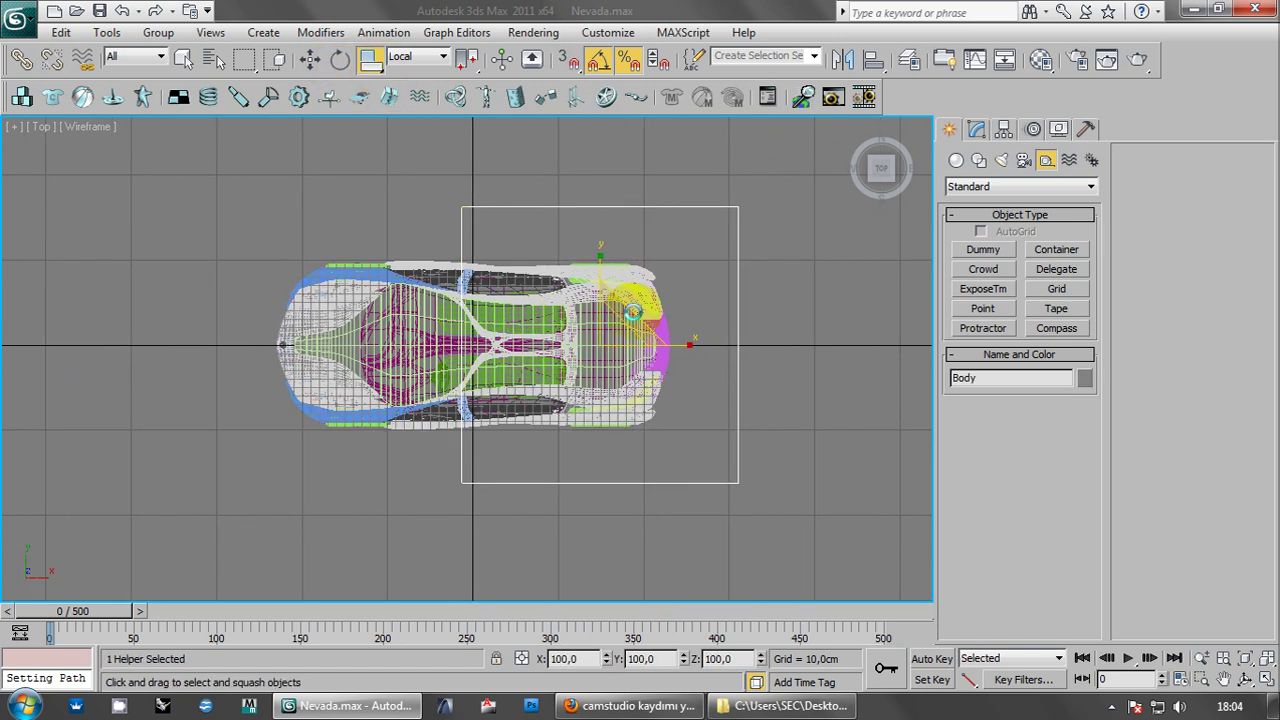
left_click_drag(632, 314, 595, 335)
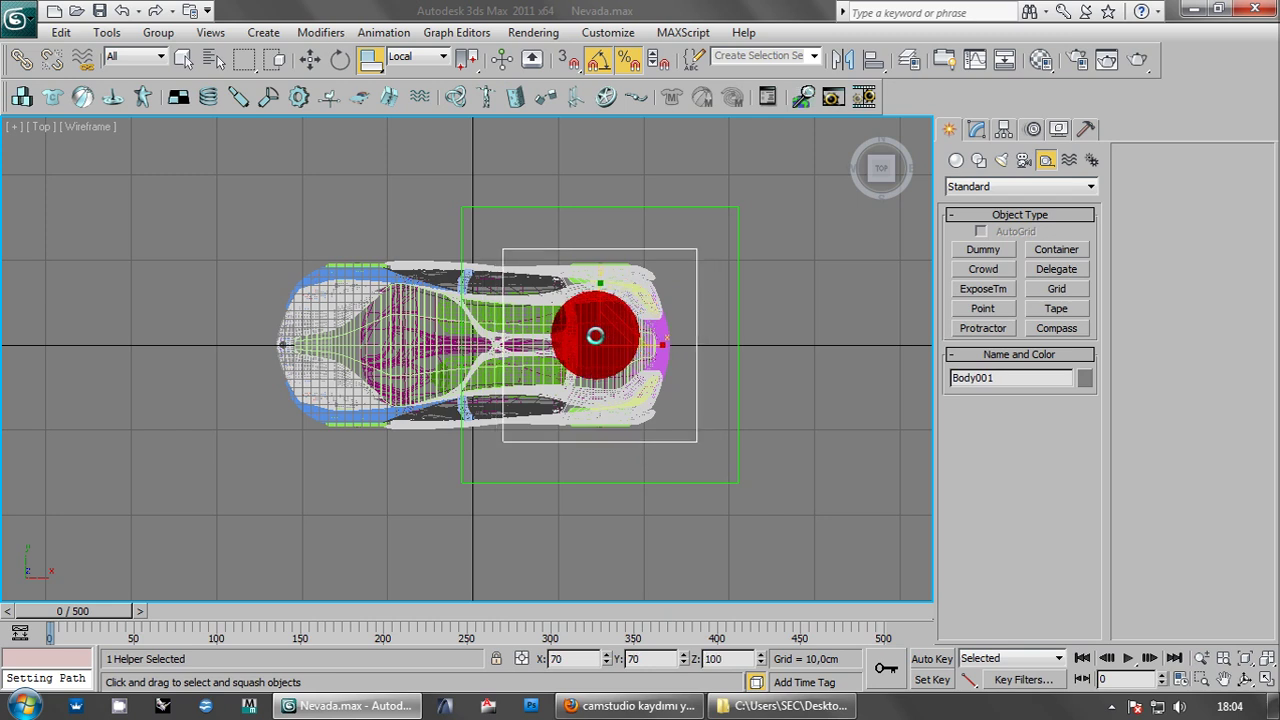
left_click_drag(595, 335, 601, 335)
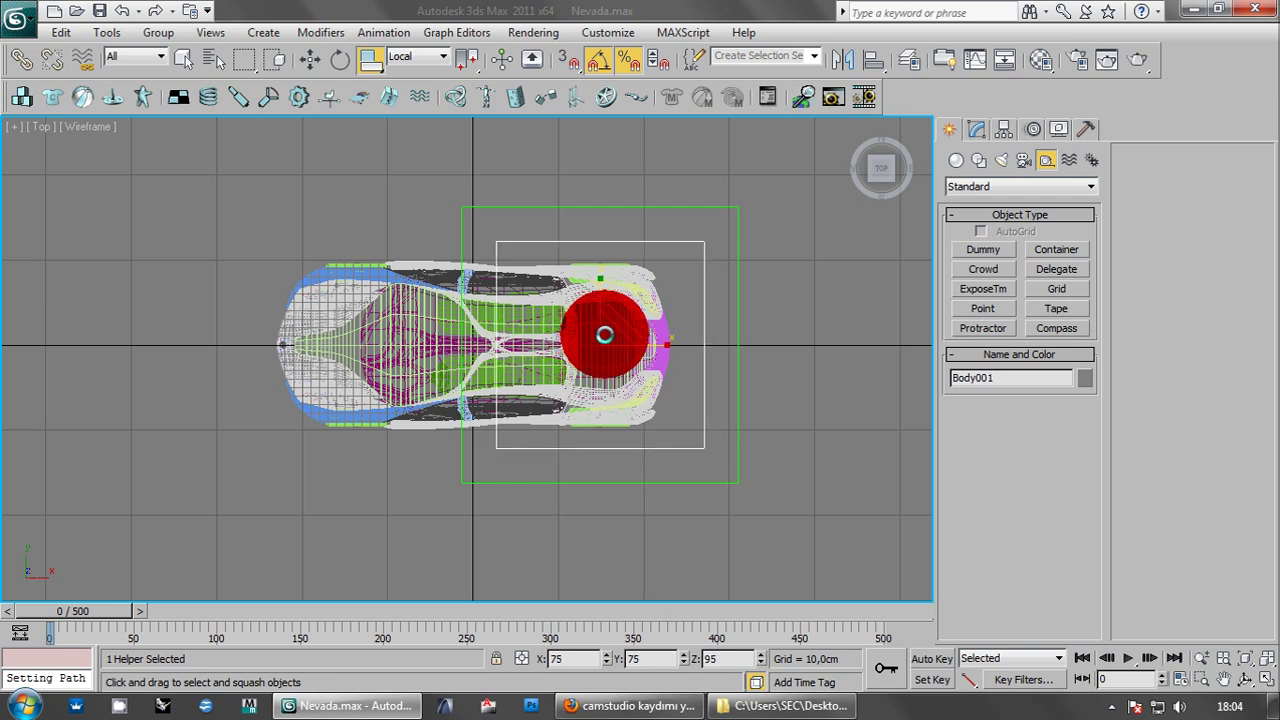
left_click(604, 335, "shift")
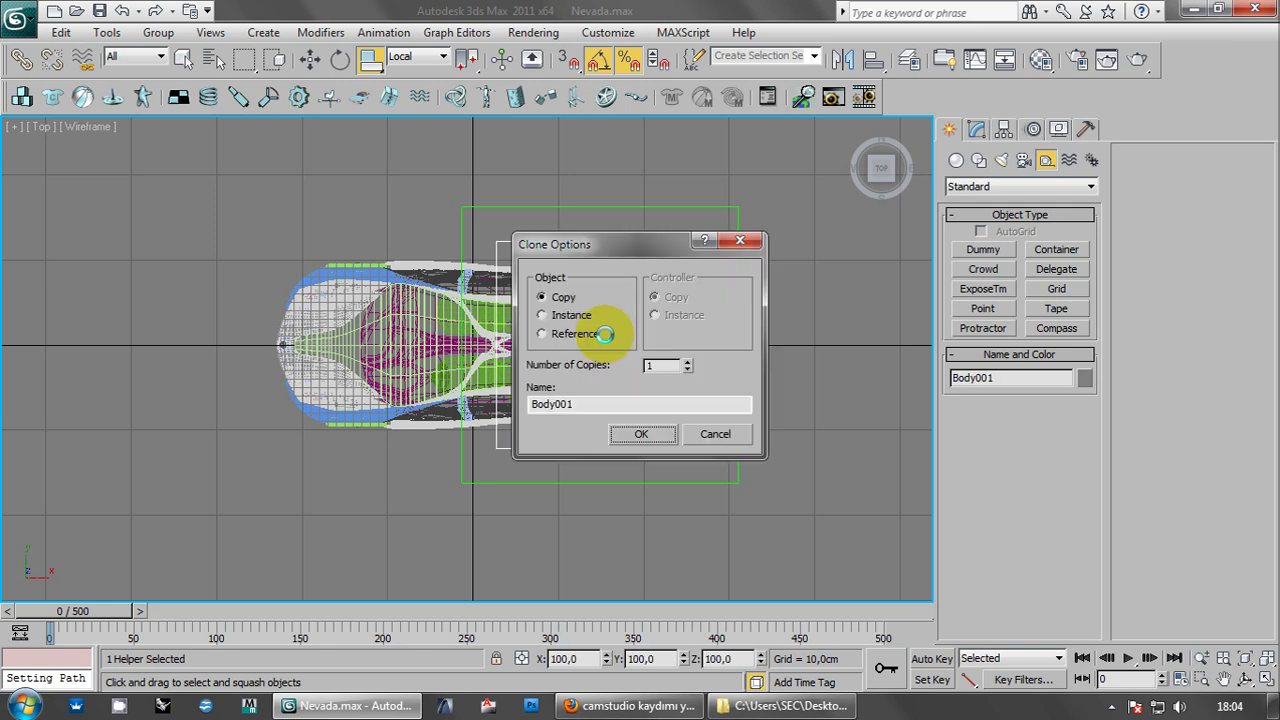
left_click(643, 430)
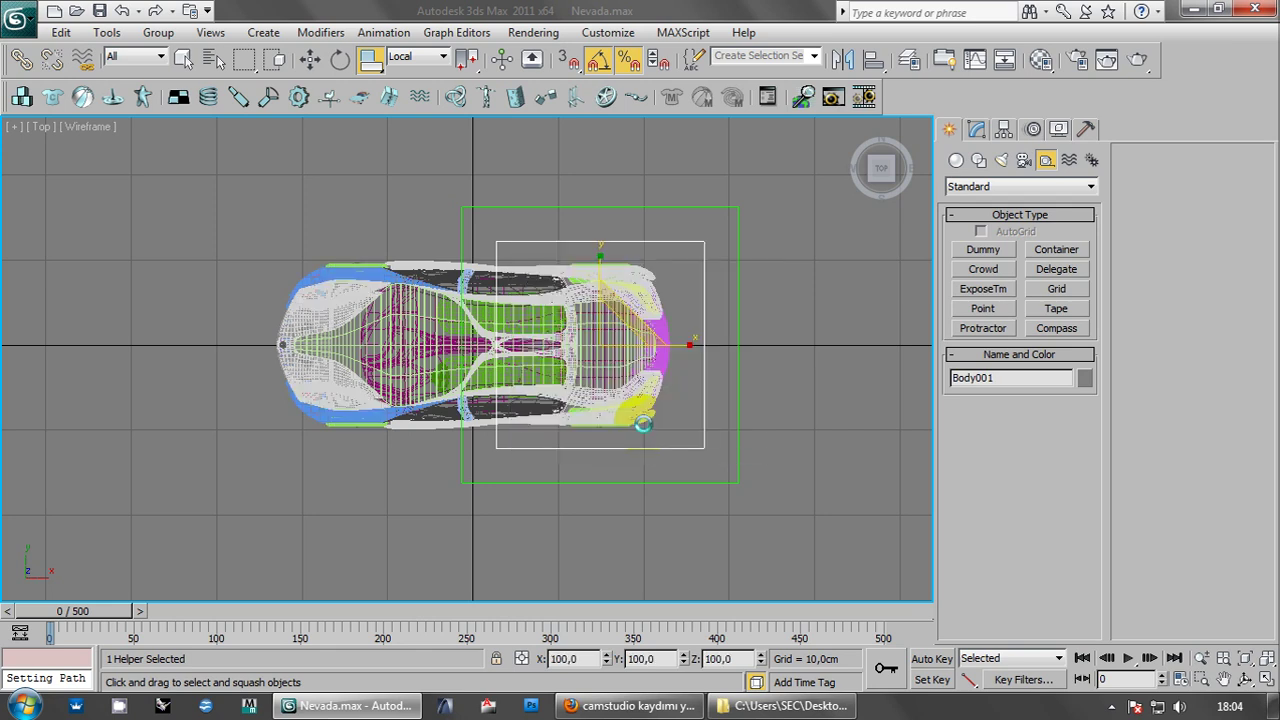
key("alt+w")
right_click(678, 286)
key("alt+w")
middle_click_drag(667, 277, 652, 182)
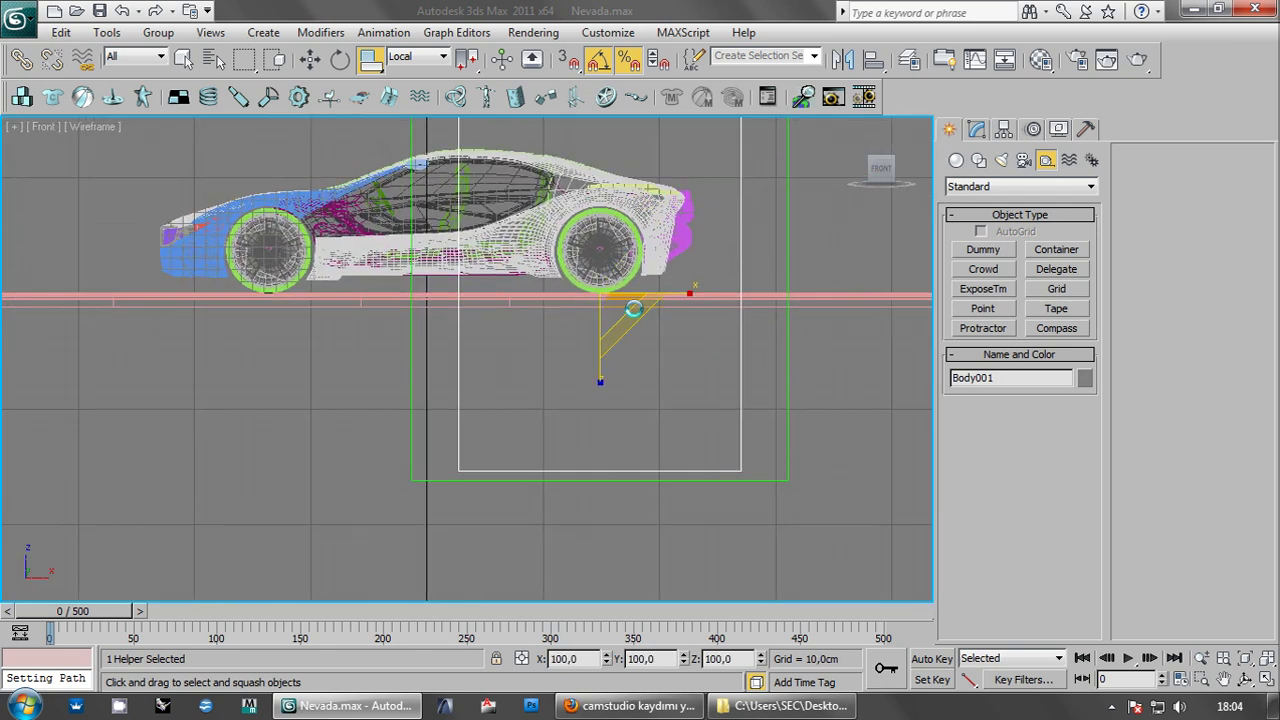
left_click(634, 311)
- Make two more squashed trial copies of the Body dummy in Top and check them in Front
key("alt+w")
right_click(327, 230)
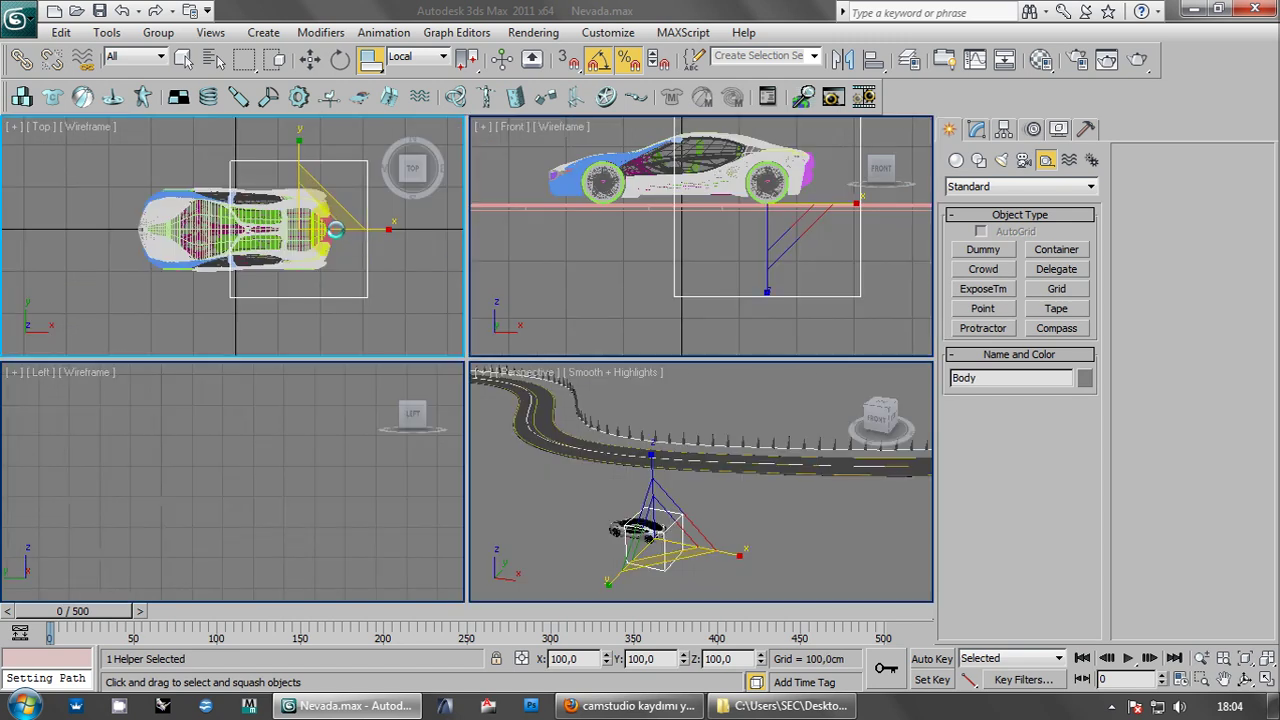
key("alt+w")
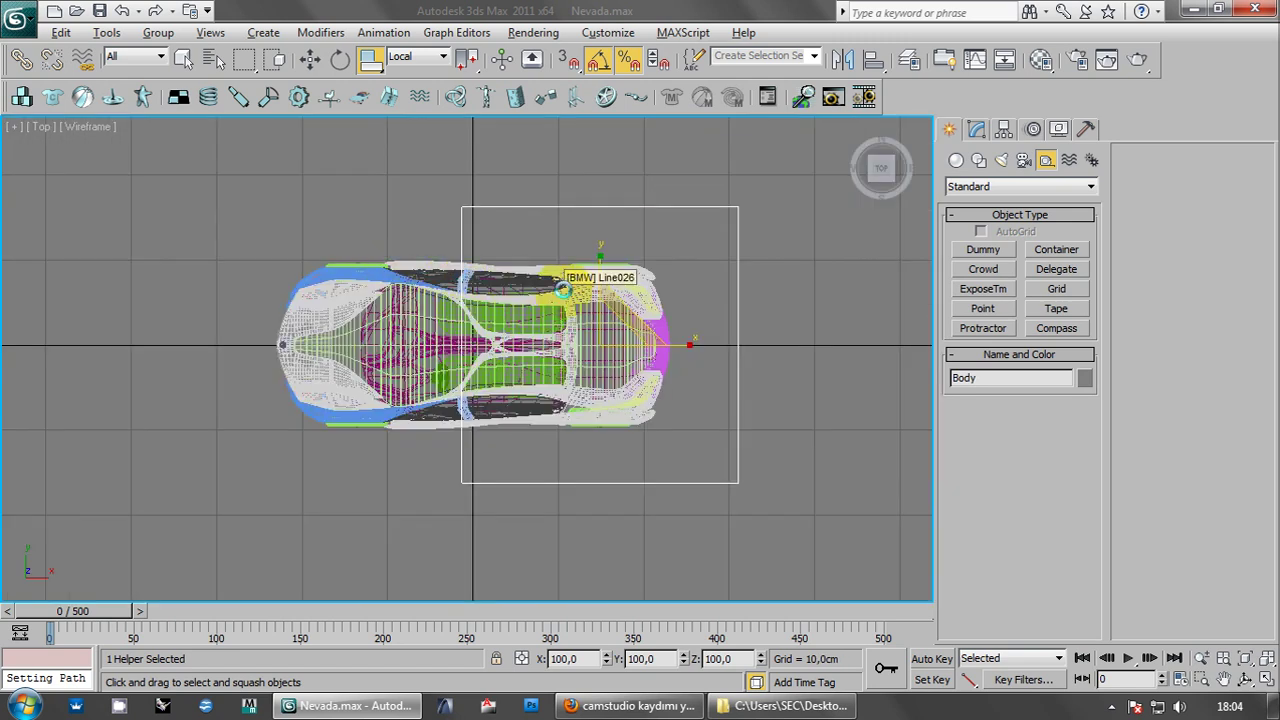
left_click_drag(605, 315, 600, 343)
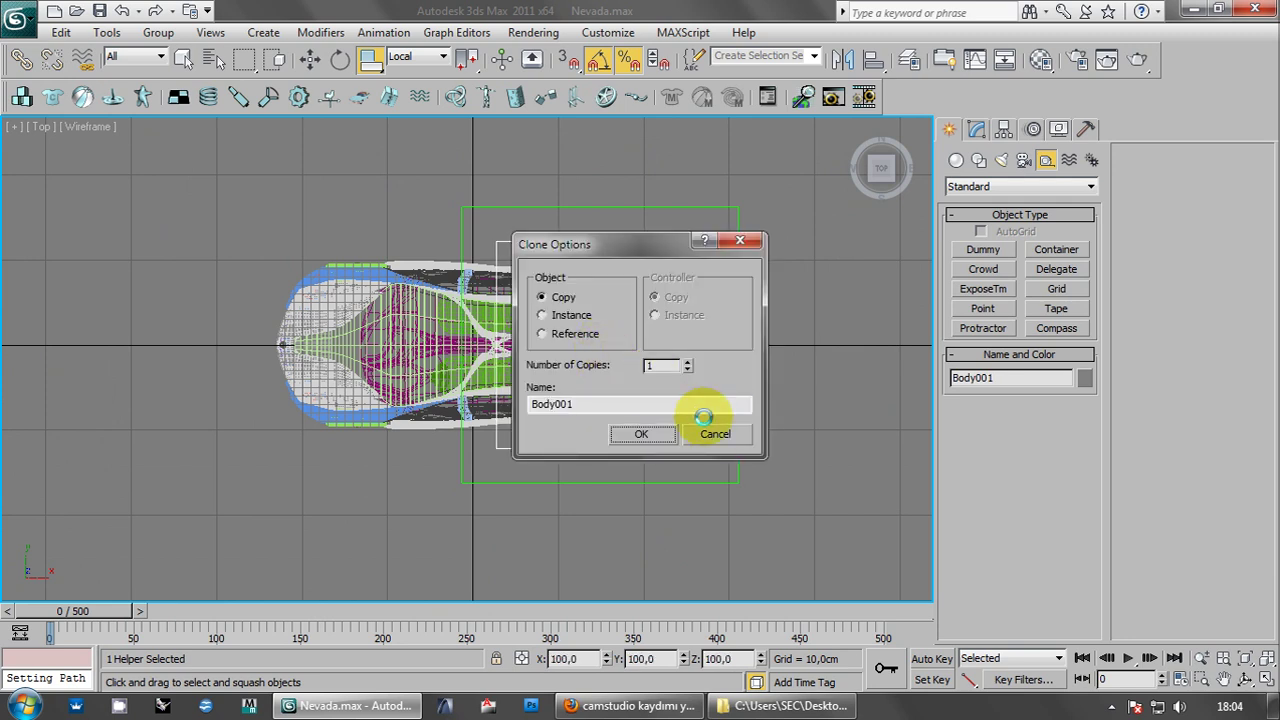
left_click(712, 430)
left_click_drag(605, 352, 590, 382)
left_click(634, 434)
key("alt+w")
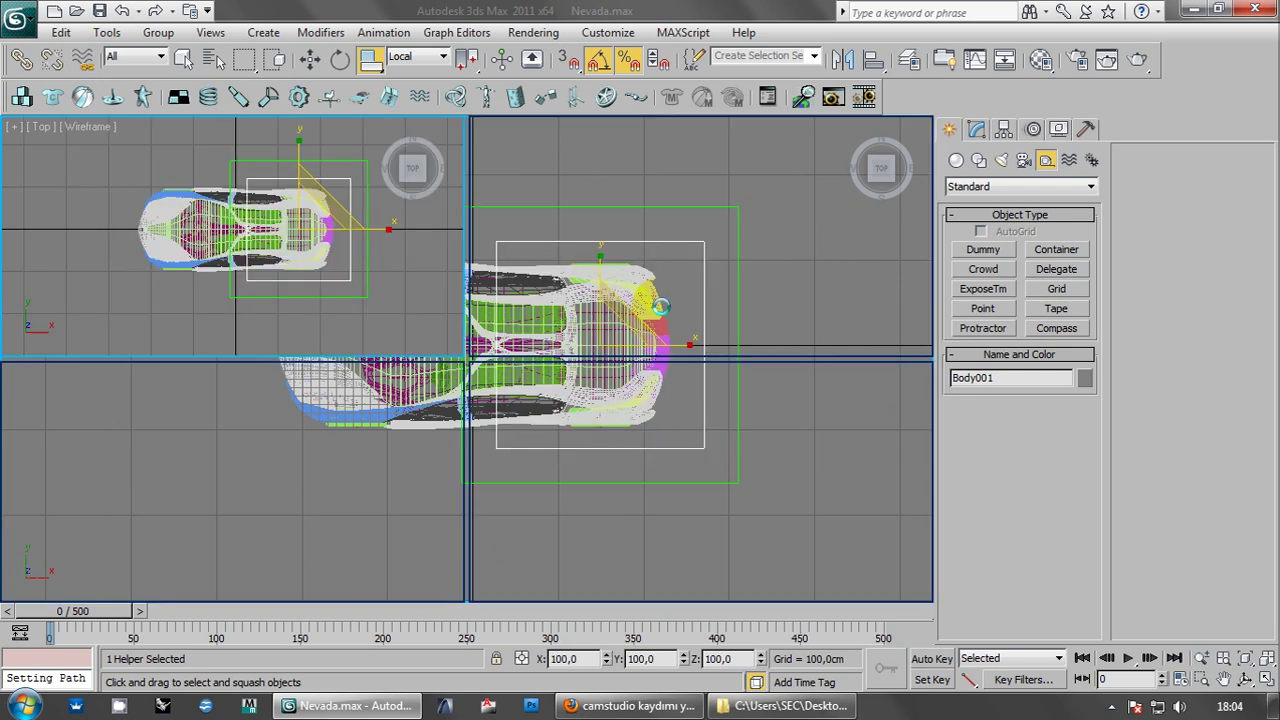
right_click(645, 340)
key("alt+w")
left_click(650, 376)
- Maximize the Top view again and pick Uniform Scale from the Scale flyout
key("alt+w")
right_click(353, 258)
key("alt+w")
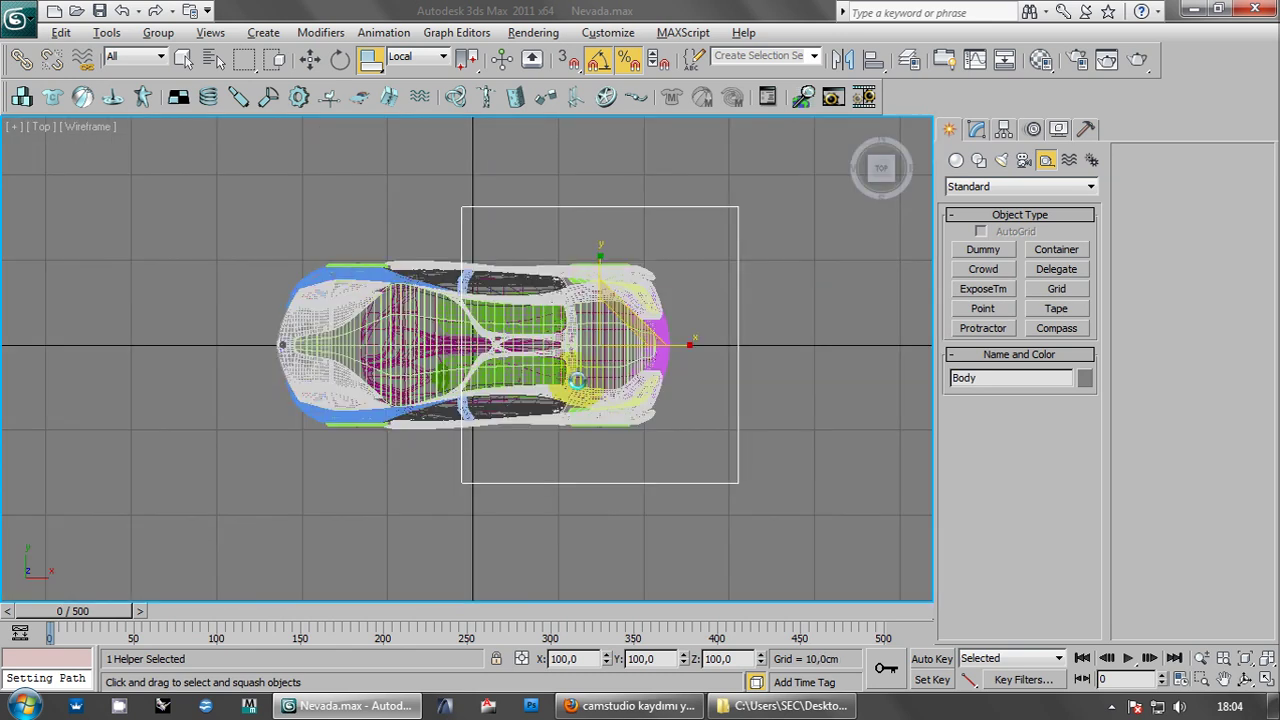
middle_click_drag(610, 333, 572, 333)
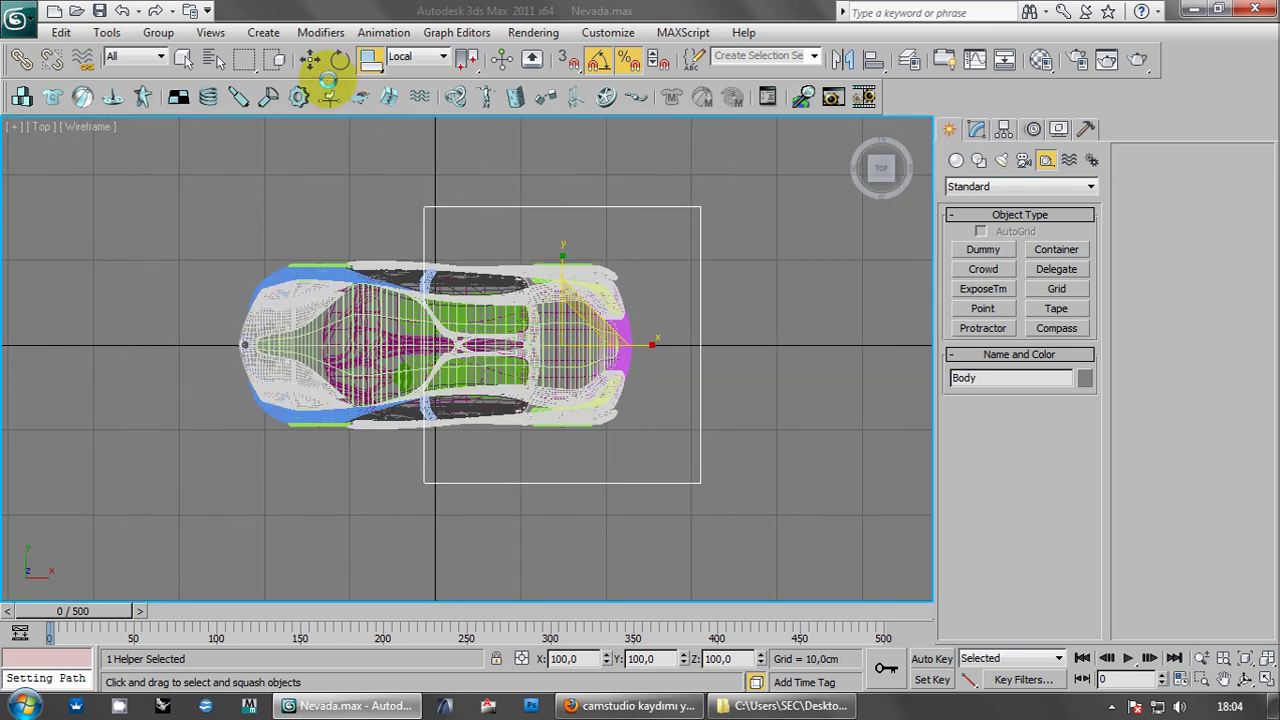
left_click_drag(362, 55, 366, 86)
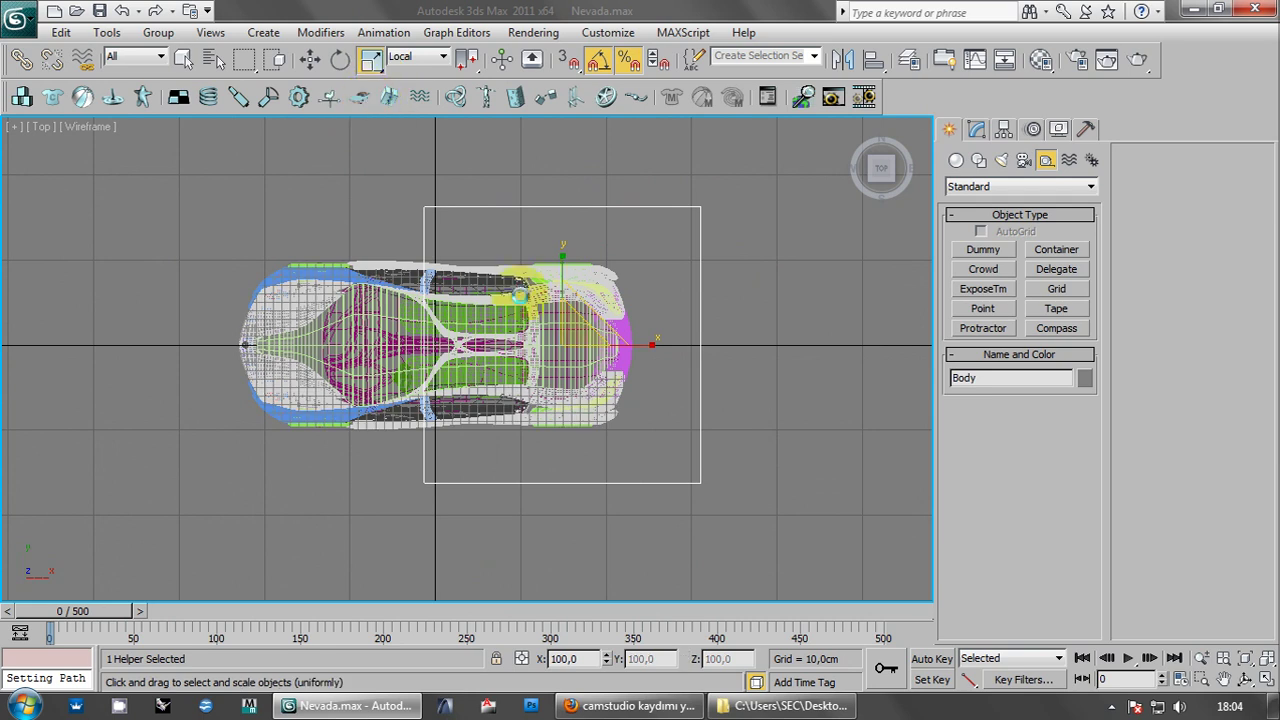
- Create a 75% uniformly scaled copy of the Body dummy and check it in the Front view
middle_click_drag(574, 325, 504, 325)
scroll(504, 325, "up", 2)
left_click_drag(504, 325, 477, 354, "shift")
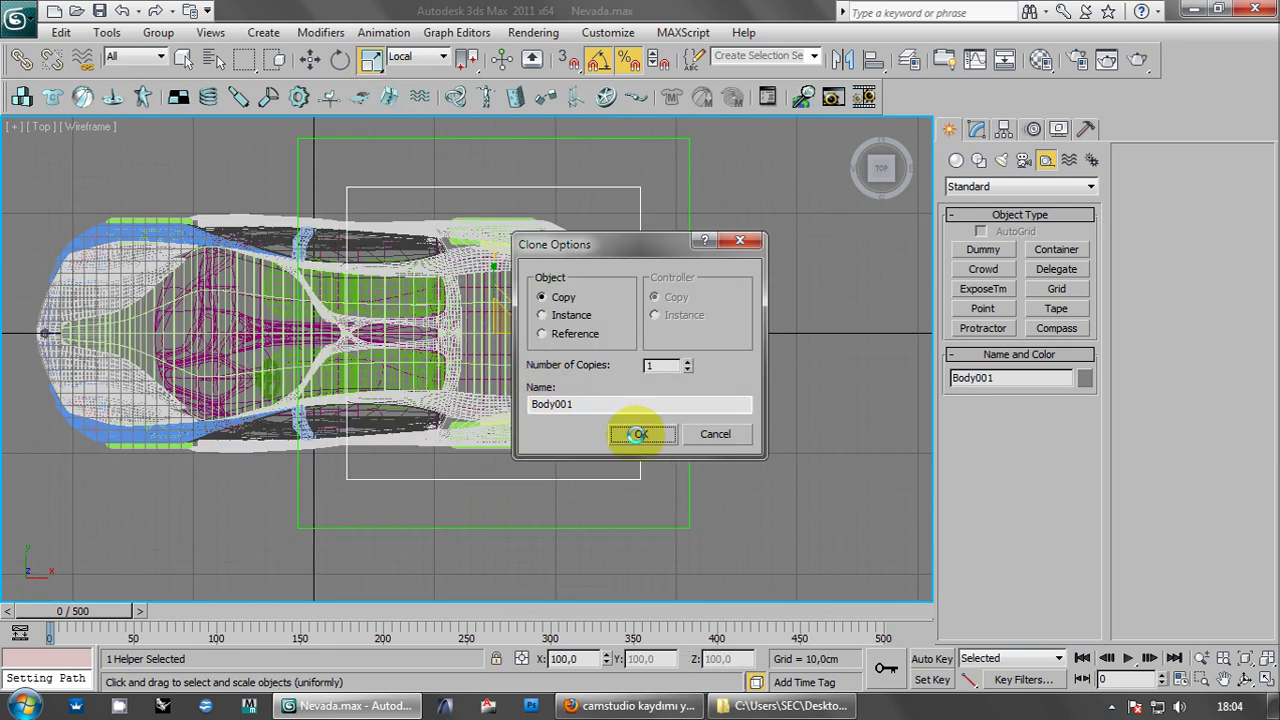
left_click(640, 434)
key("alt+w")
right_click(676, 354)
key("alt+w")
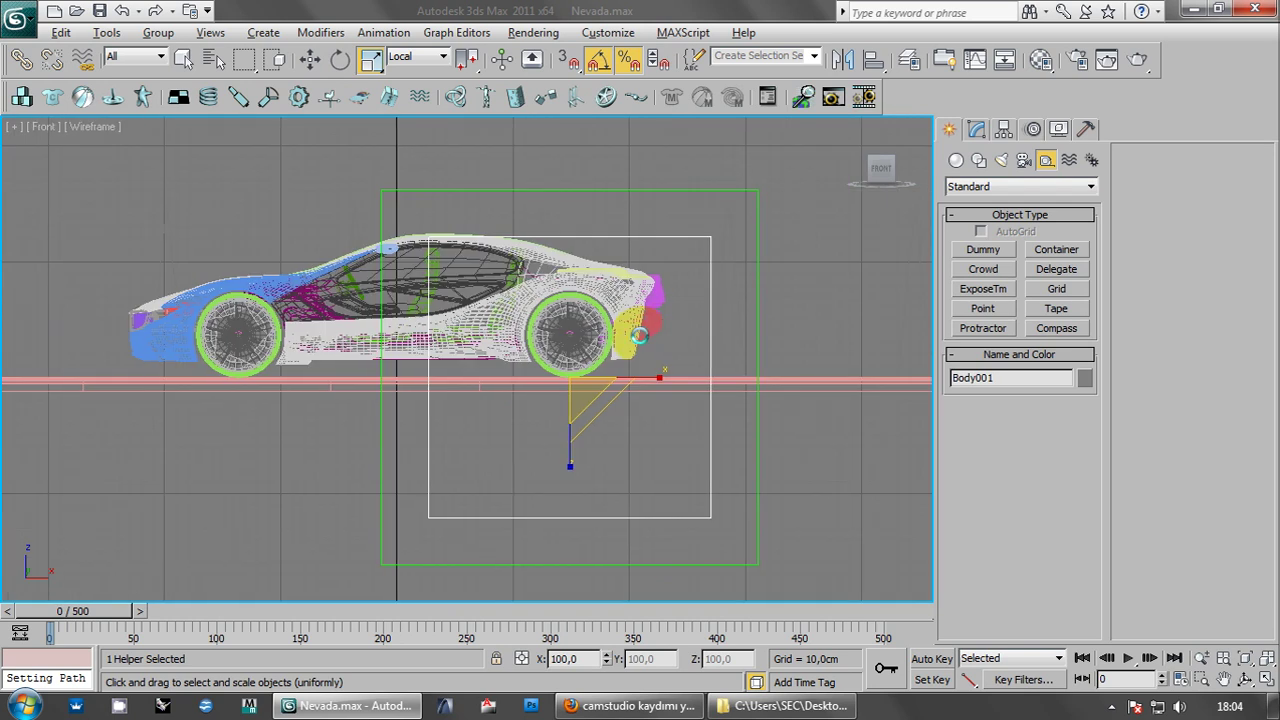
- In a maximized Top view, rename Body001 to Wheels, recentre the car and deselect it
key("alt+w")
right_click(400, 240)
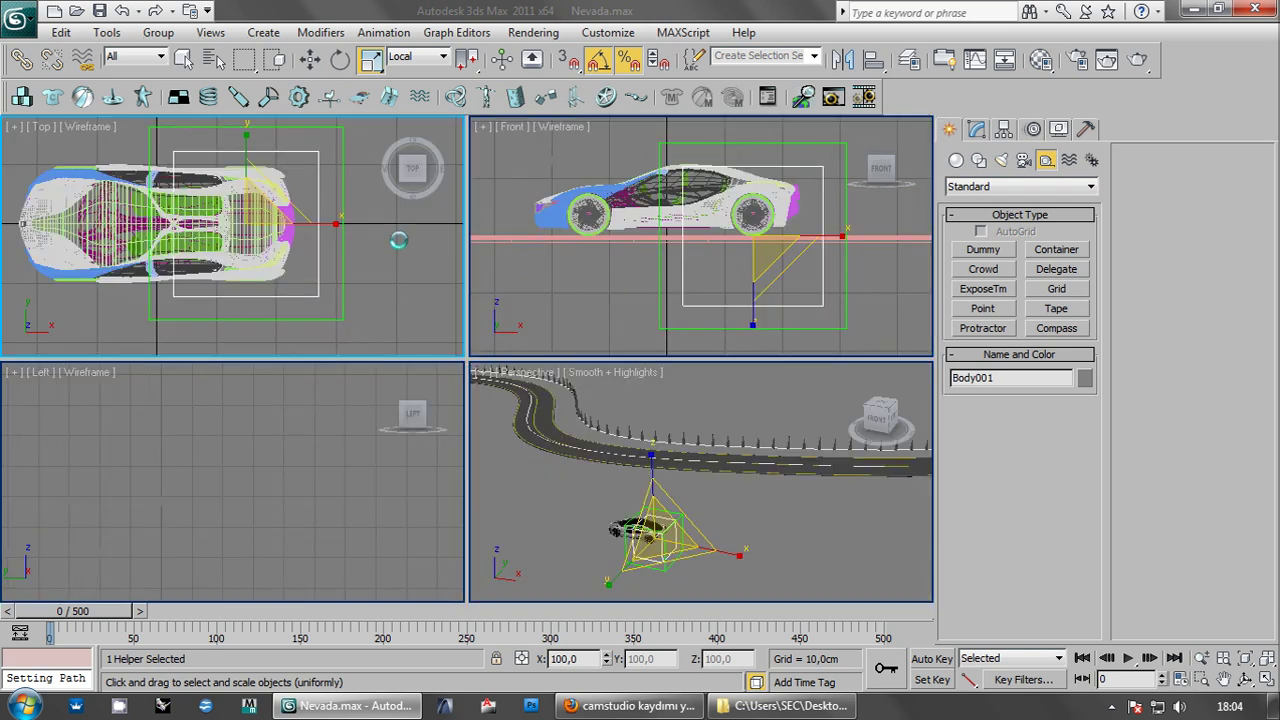
key("alt+w")
double_click(1020, 377)
type("Wheels")
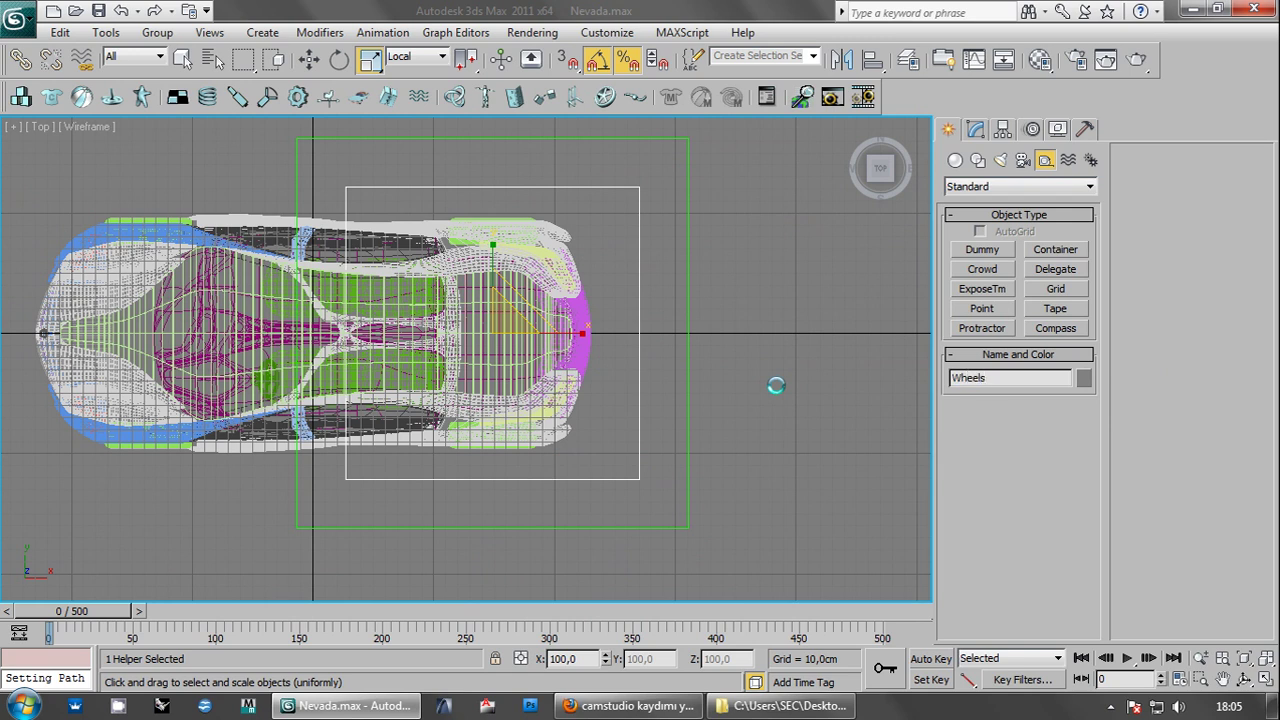
mouse_move(704, 282)
middle_mouse_down()
mouse_move(730, 278)
mouse_move(765, 313)
mouse_move(724, 320)
middle_mouse_up()
left_click(790, 282)
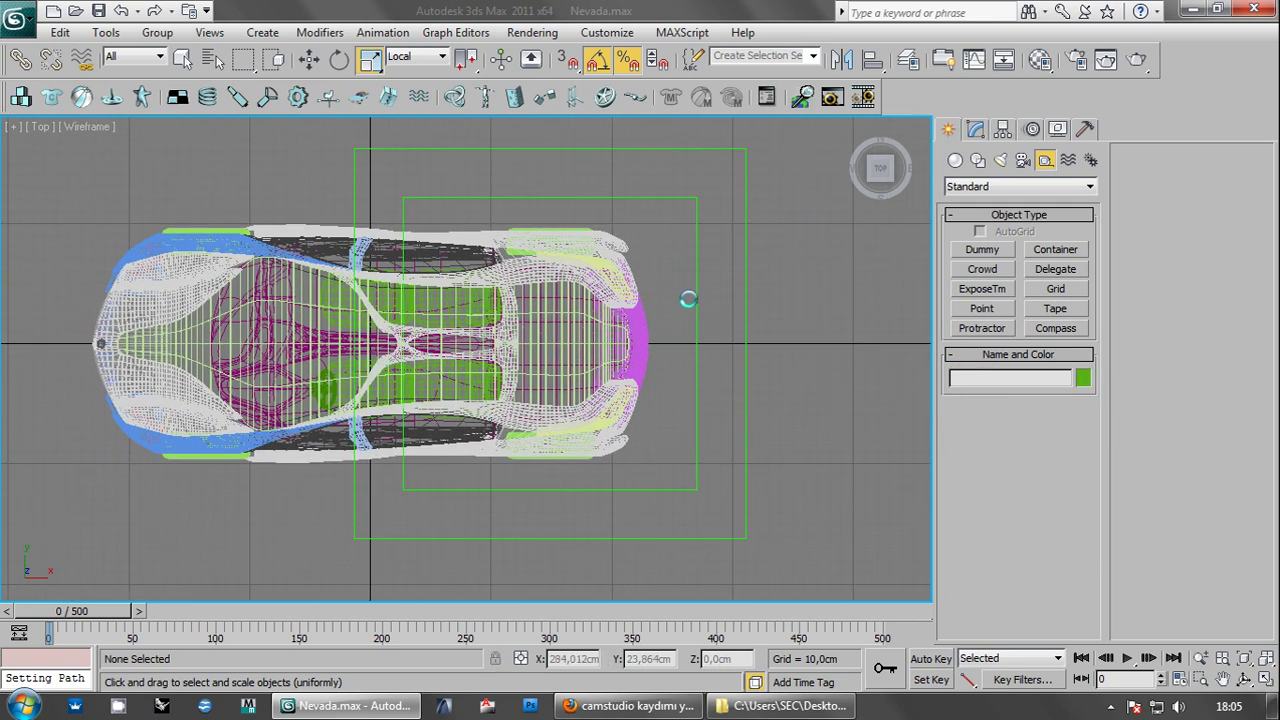
- Select the BMW car group in the Top view, zooming in and back out to inspect it
left_click(616, 281)
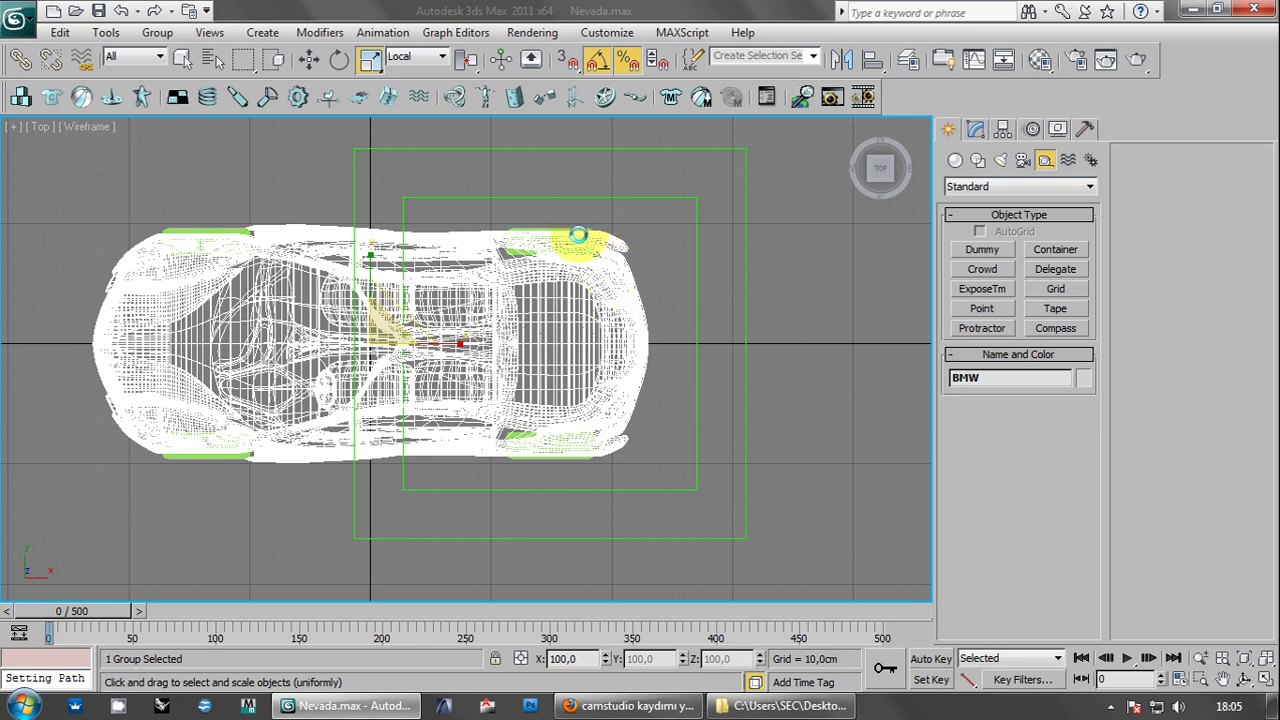
scroll(598, 237, "up", 1)
scroll(598, 237, "up", 7)
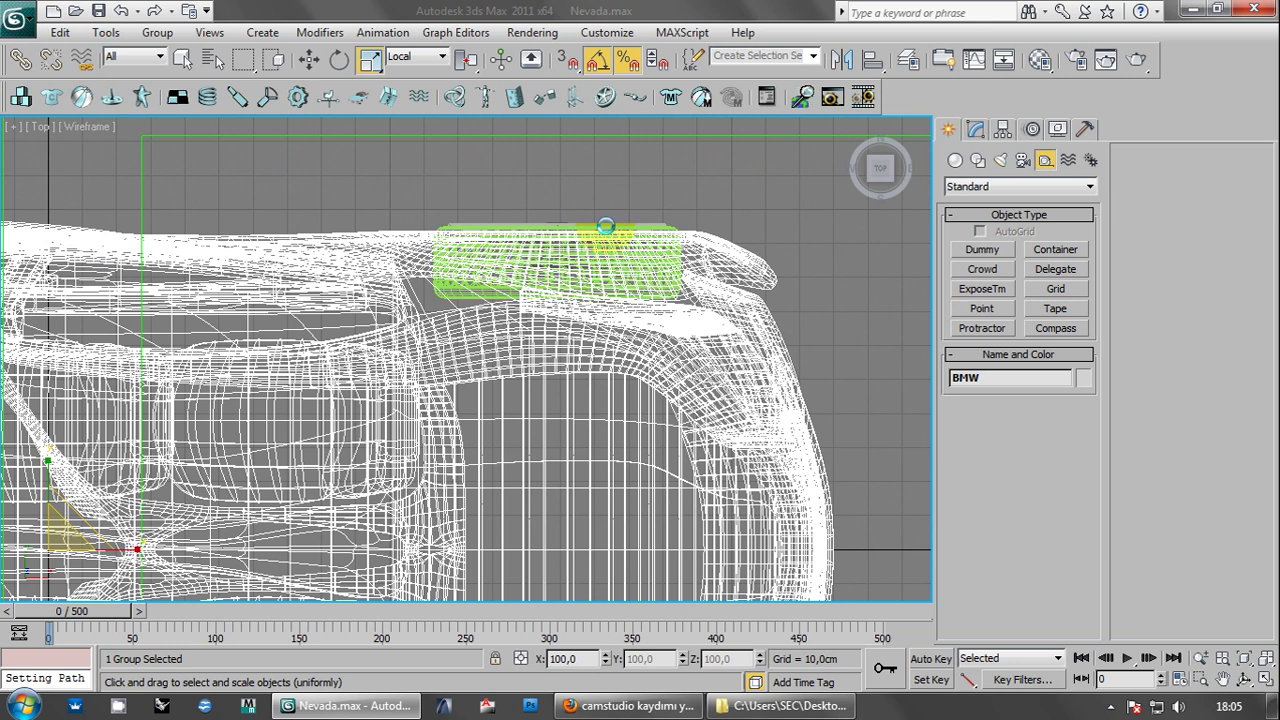
scroll(615, 231, "down", 1)
scroll(630, 230, "down", 3)
scroll(652, 229, "down", 1)
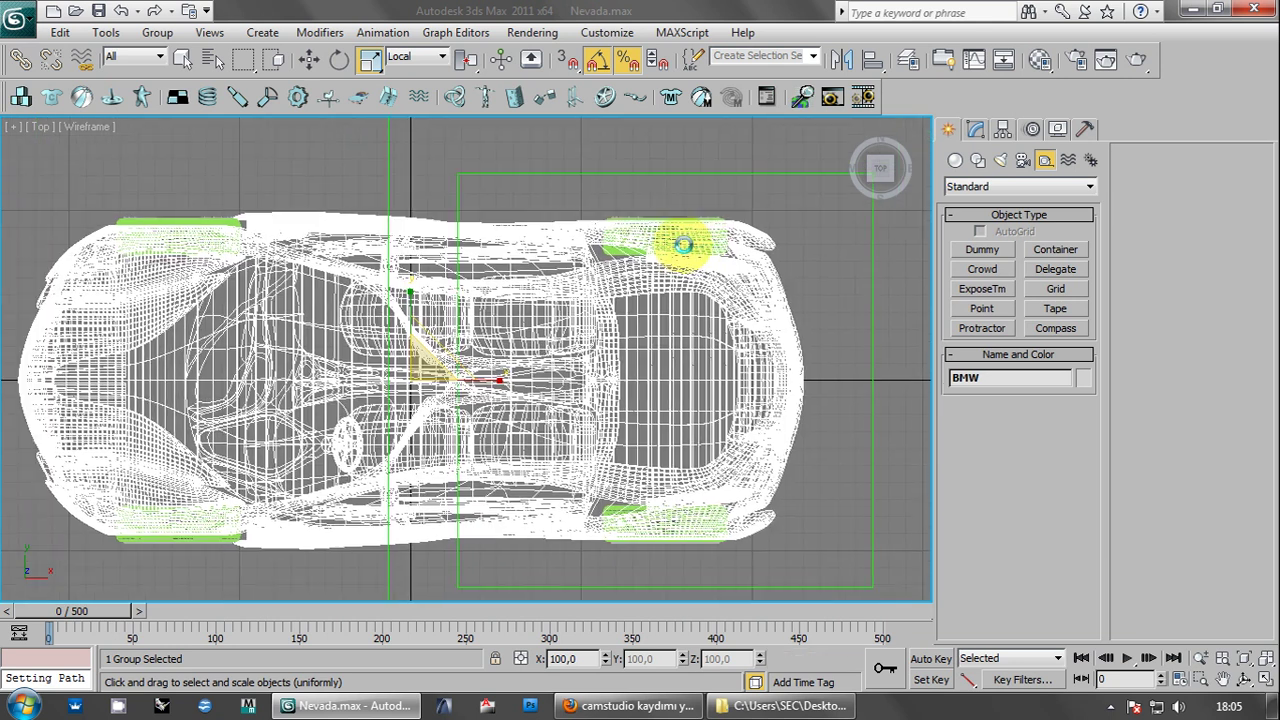
- Create a dummy helper beside the car's top-left wheel
scroll(677, 237, "down", 2)
middle_click_drag(688, 252, 724, 260)
left_click(830, 250)
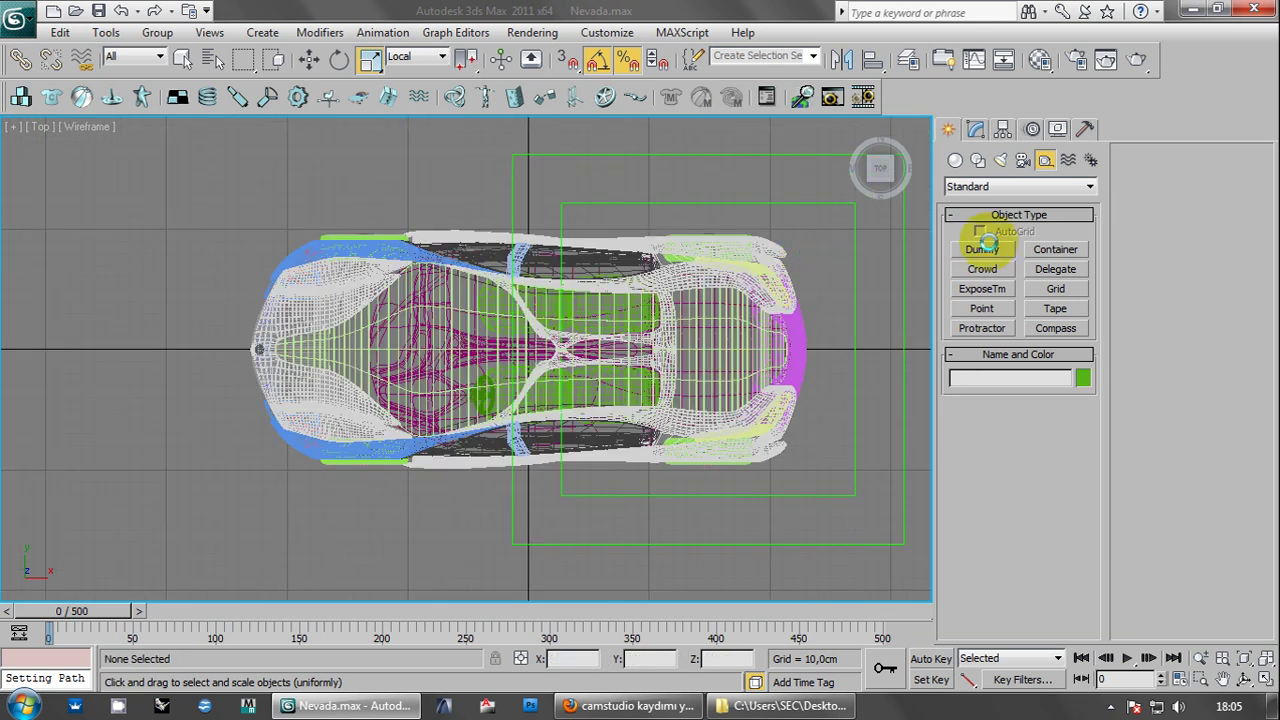
left_click(984, 249)
scroll(802, 245, "up", 1)
scroll(500, 250, "up", 1)
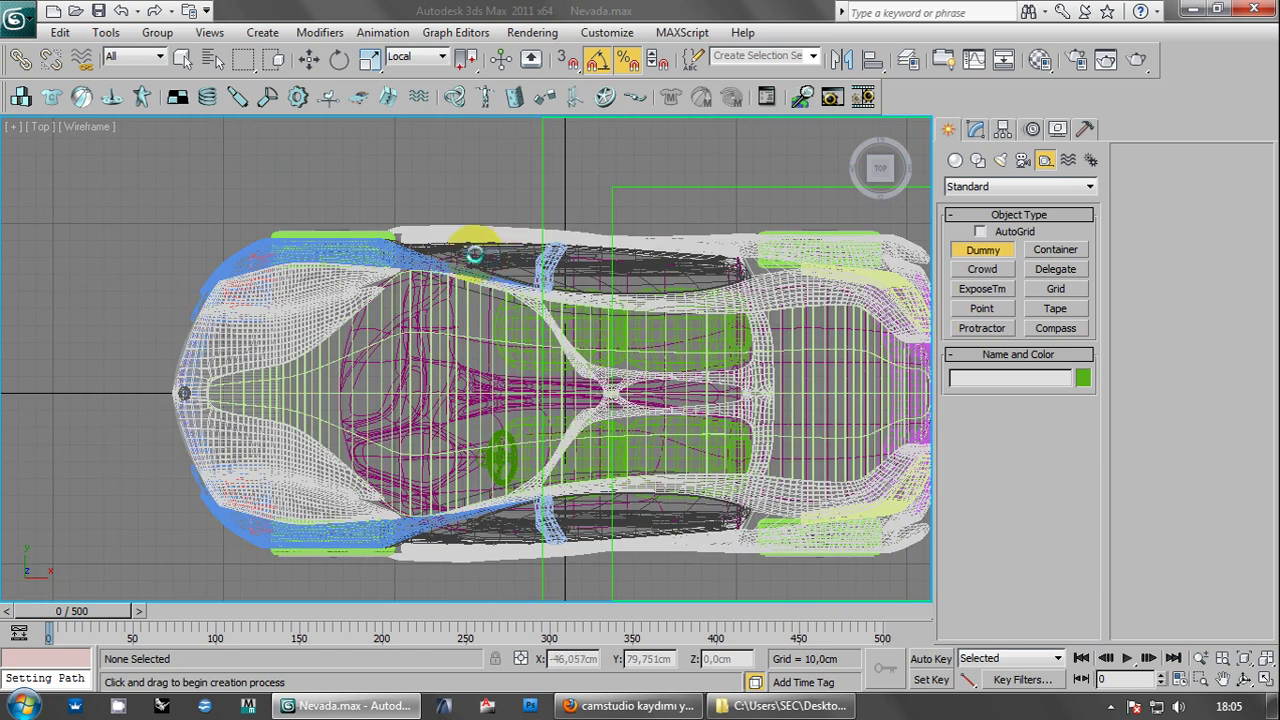
scroll(482, 245, "up", 1)
left_click_drag(382, 197, 417, 237)
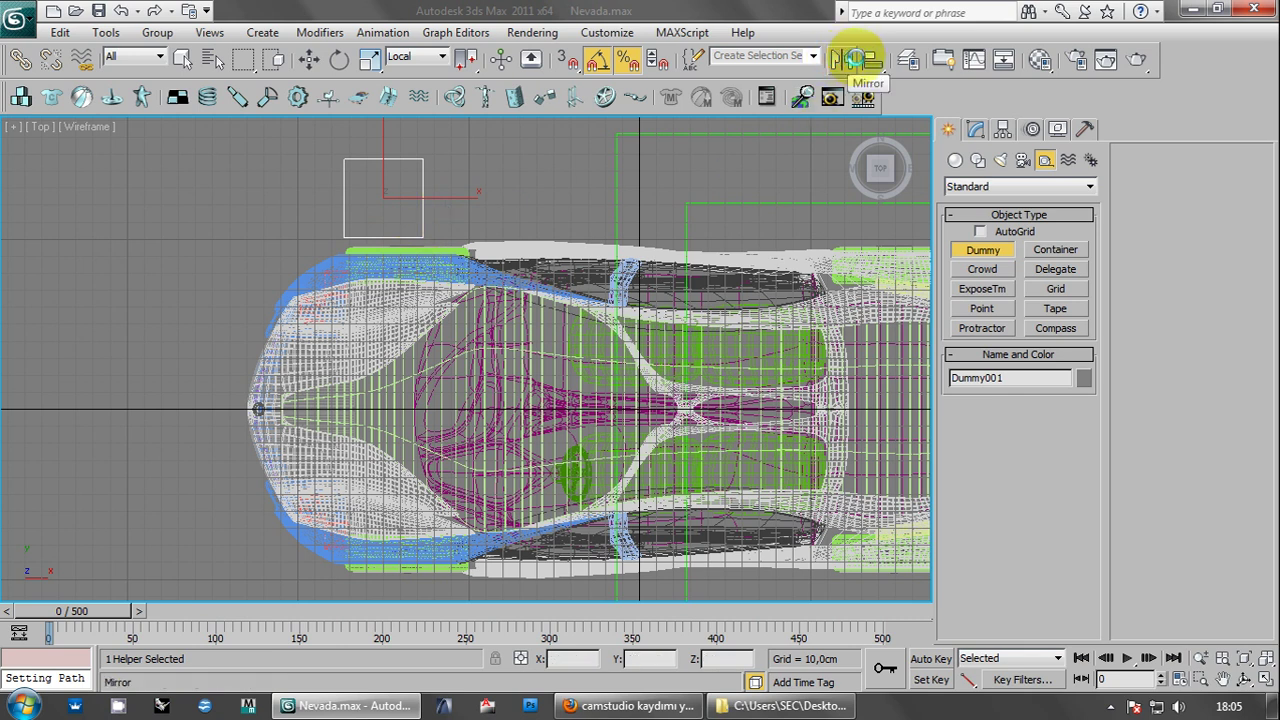
- Align the dummy to the top-left wheel ChamferCyl005 at center in X, Y and Z position
left_click(872, 59)
scroll(443, 200, "up", 2)
scroll(447, 235, "up", 3)
scroll(464, 266, "down", 2)
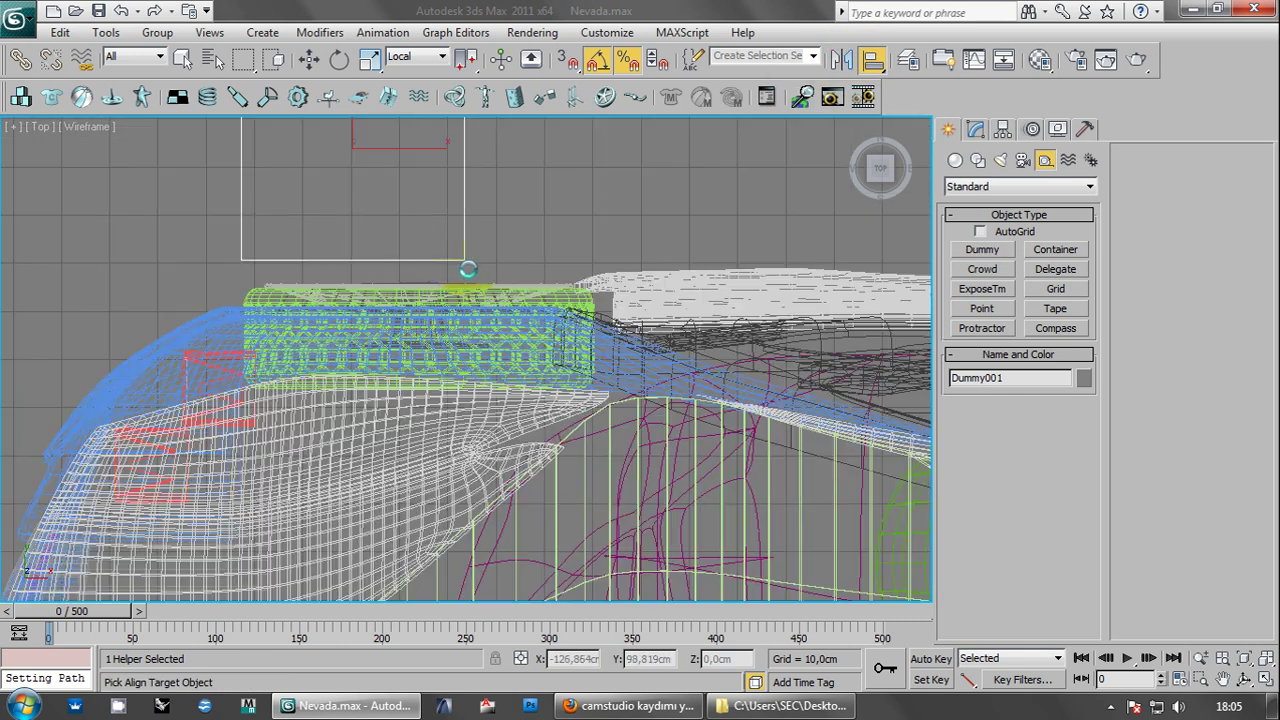
left_click(565, 298)
left_click(620, 232)
left_click(684, 232)
left_click(640, 505)
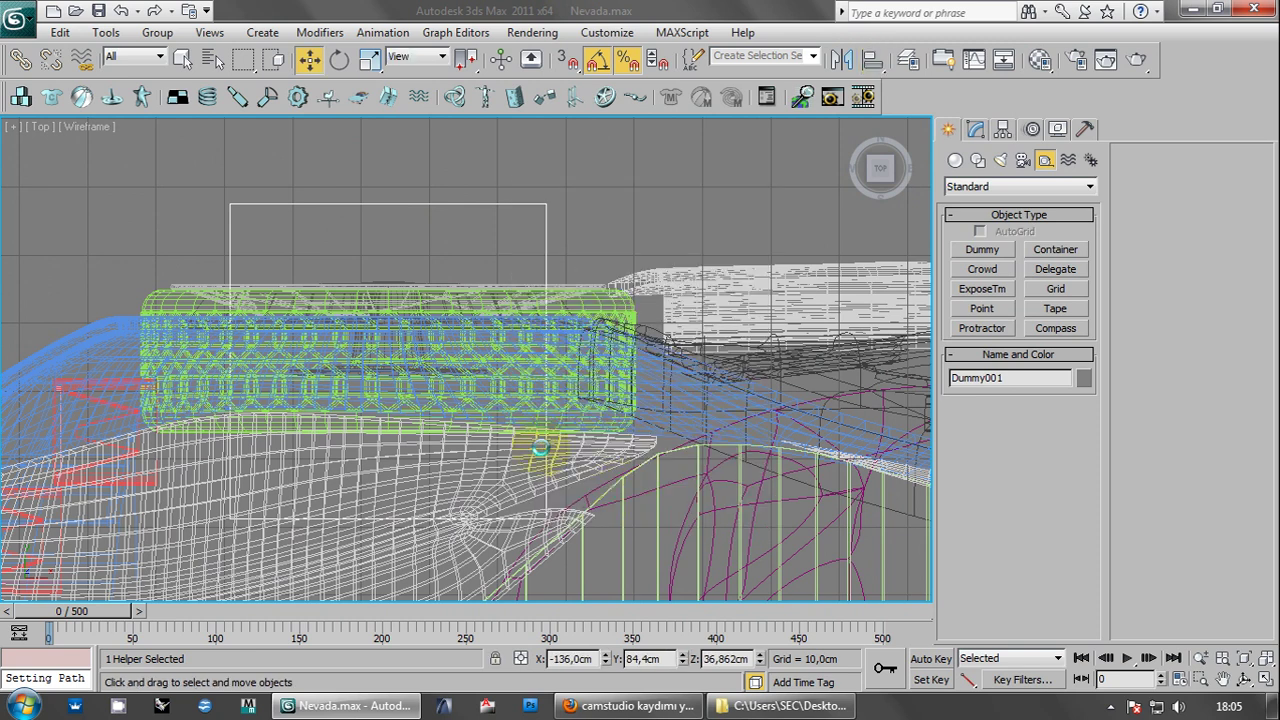
- Shift-clone the dummy as Dummy002
scroll(497, 374, "down", 2)
scroll(497, 374, "down", 2)
scroll(530, 380, "down", 2)
scroll(561, 389, "down", 1)
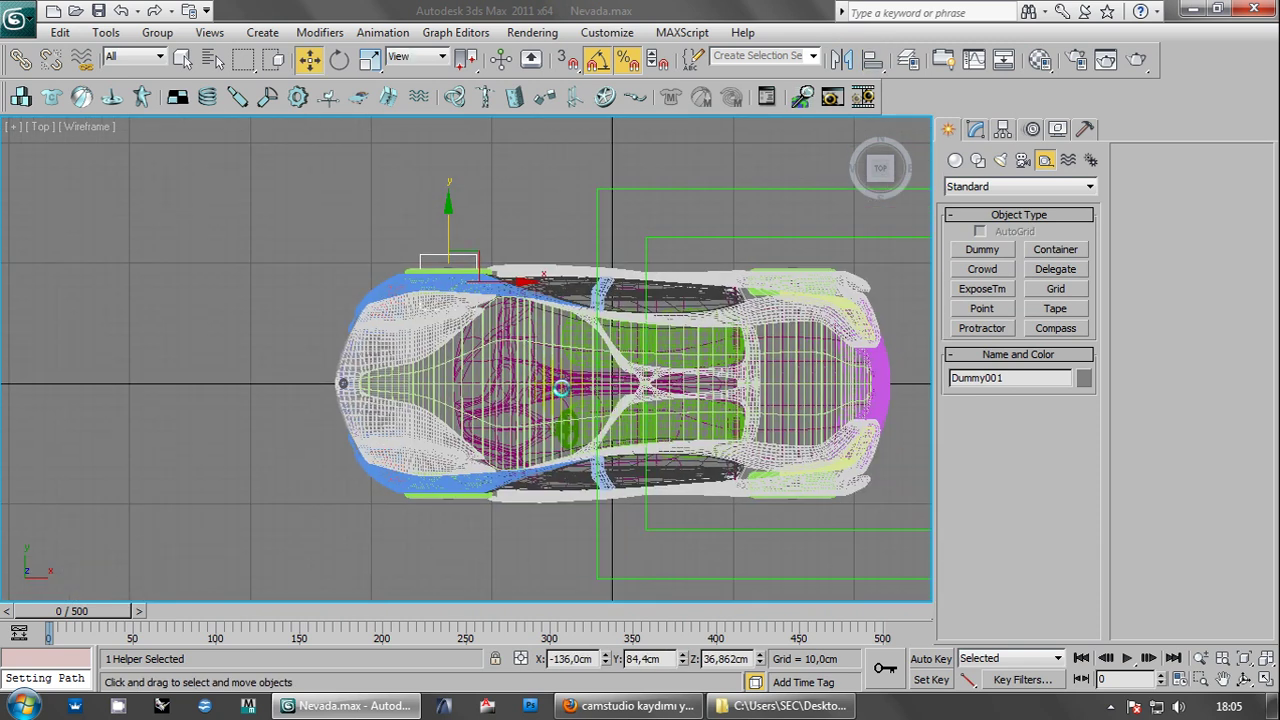
left_click_drag(567, 383, 571, 381, "shift")
left_click(586, 421)
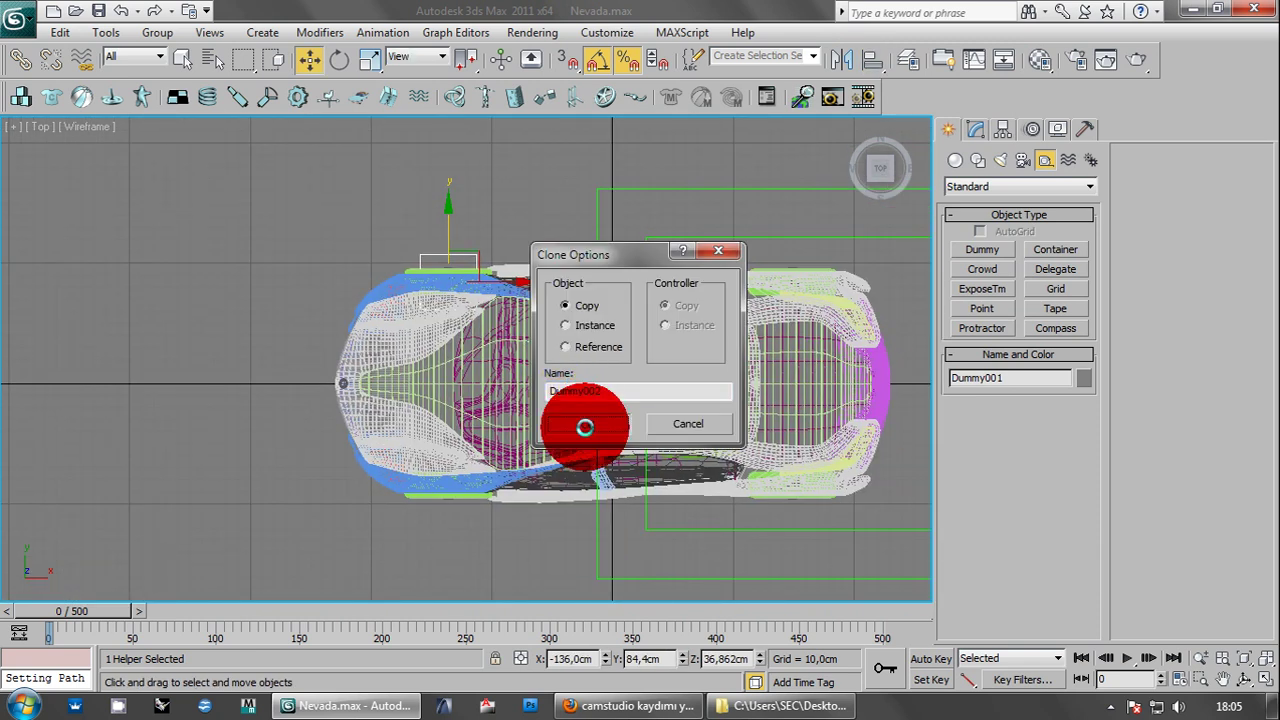
- Centre Dummy002 on the lower-left wheel and clone it as Dummy003
left_click(872, 59)
scroll(440, 530, "up", 4)
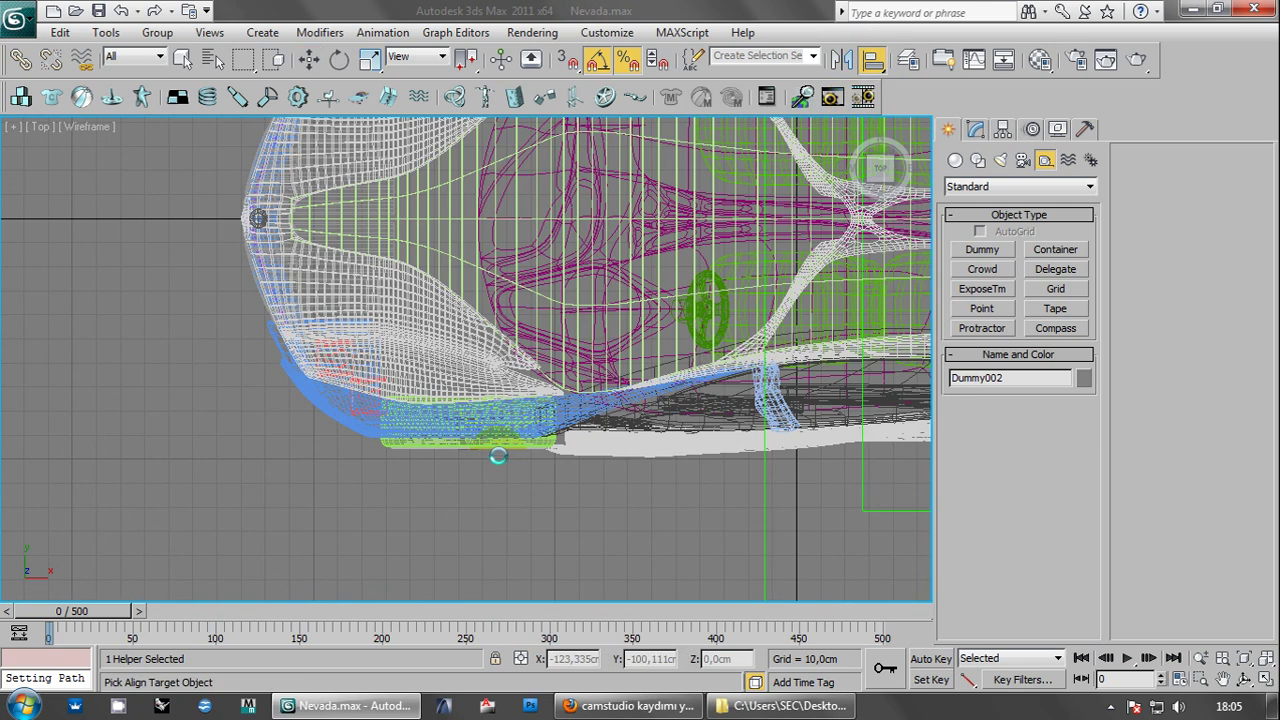
left_click(506, 445)
left_click(627, 503)
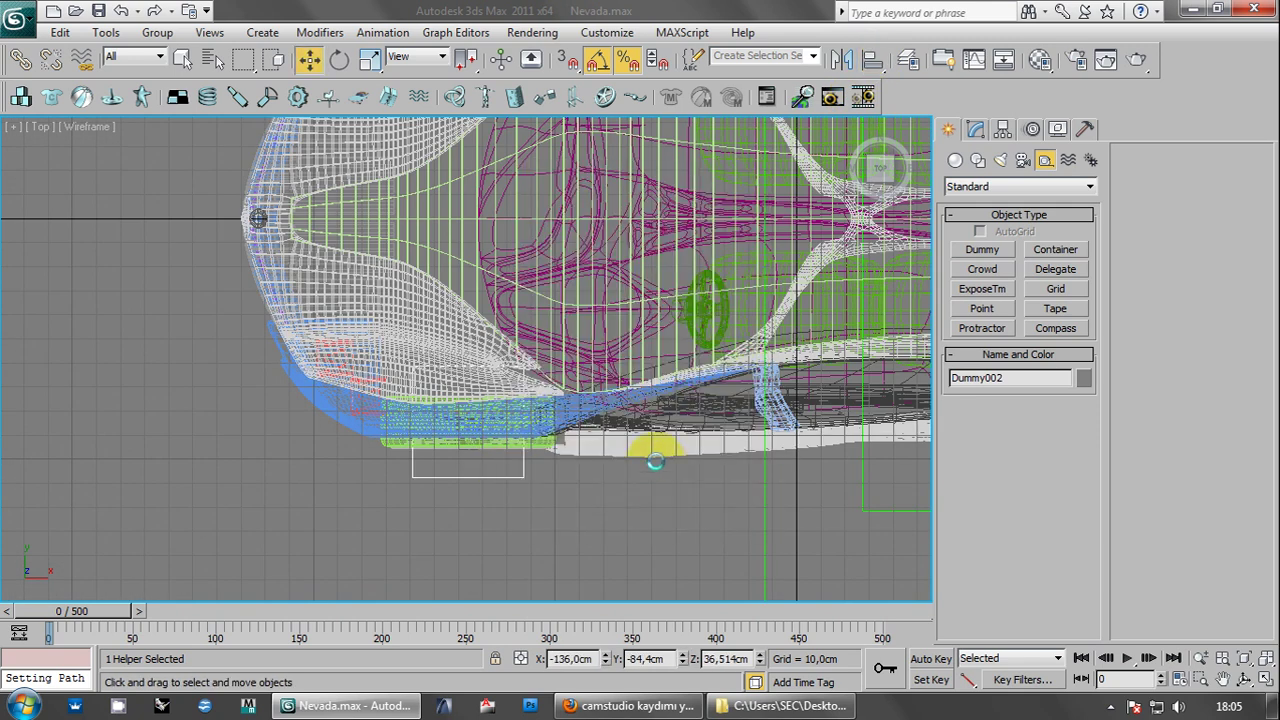
scroll(600, 475, "down", 3)
scroll(493, 470, "down", 2)
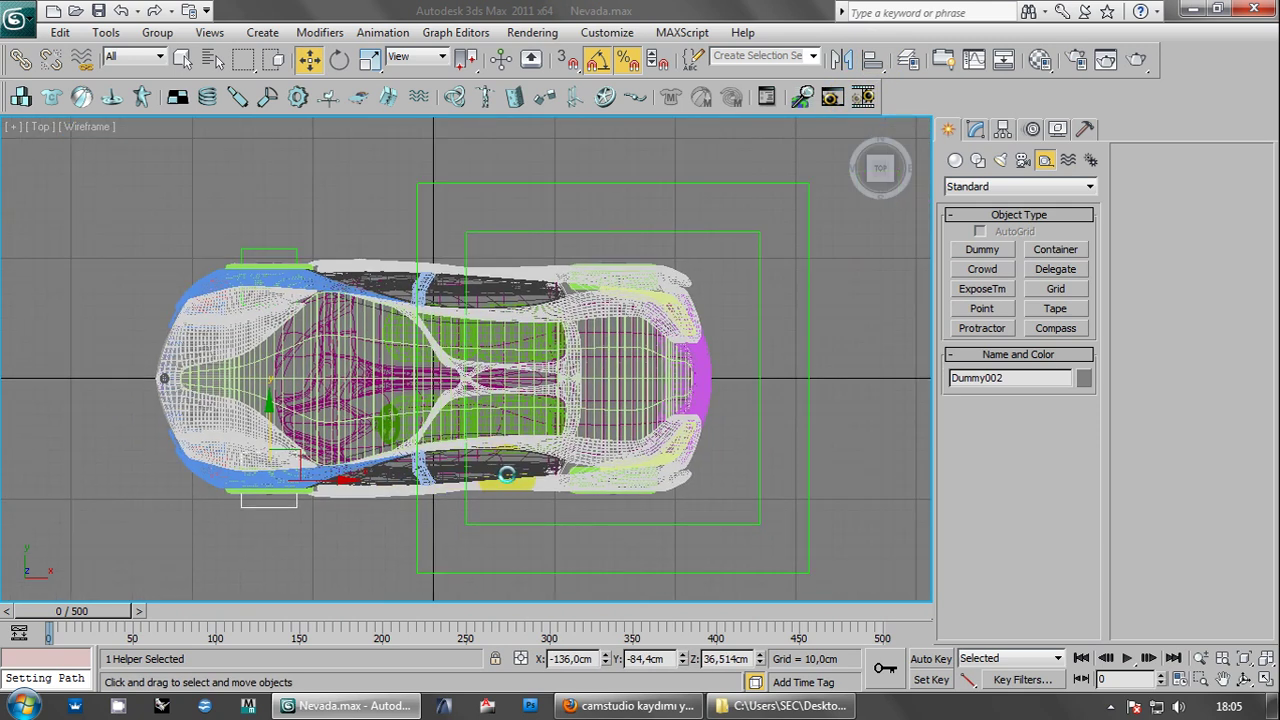
left_click_drag(508, 476, 513, 472, "shift")
left_click(580, 425)
- Centre Dummy003 on the lower-right wheel and copy it as Dummy004
middle_click_drag(575, 430, 481, 423)
left_click(870, 59)
scroll(457, 440, "up", 5)
scroll(429, 481, "up", 3)
left_click(429, 481)
left_click(640, 505)
scroll(500, 470, "down", 1)
scroll(470, 425, "down", 5)
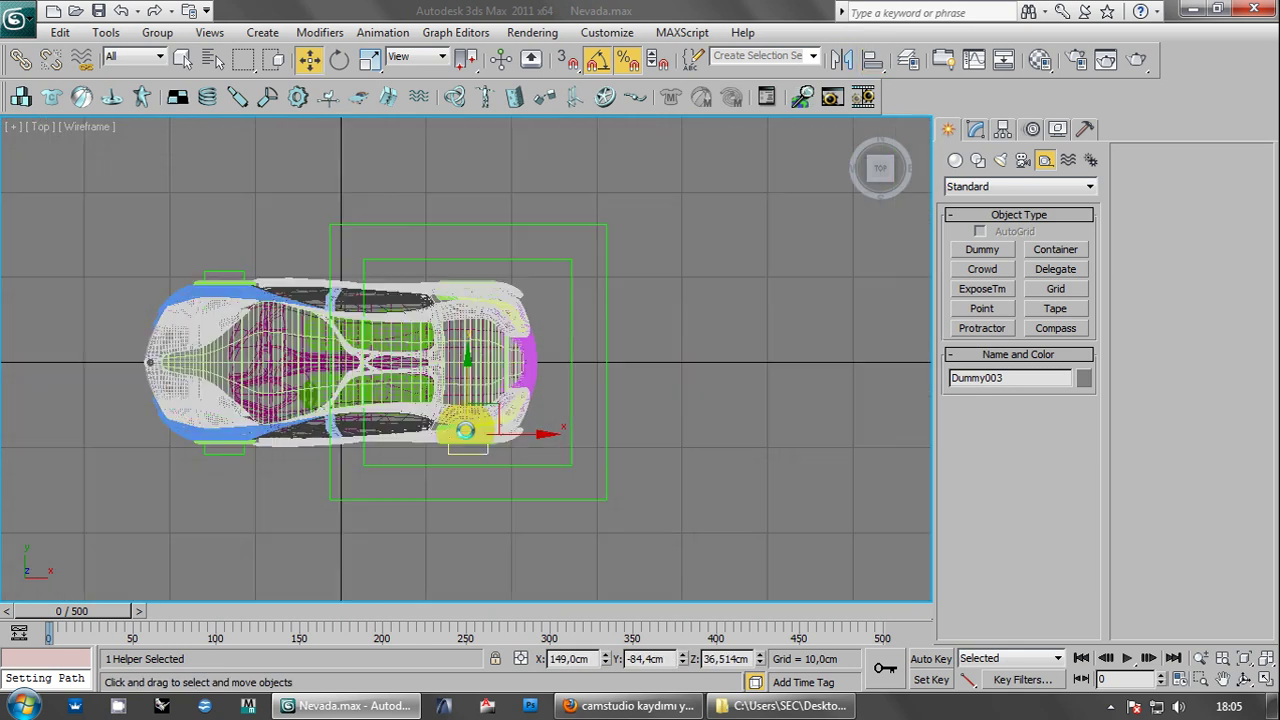
scroll(394, 443, "up", 4)
key("ctrl+v")
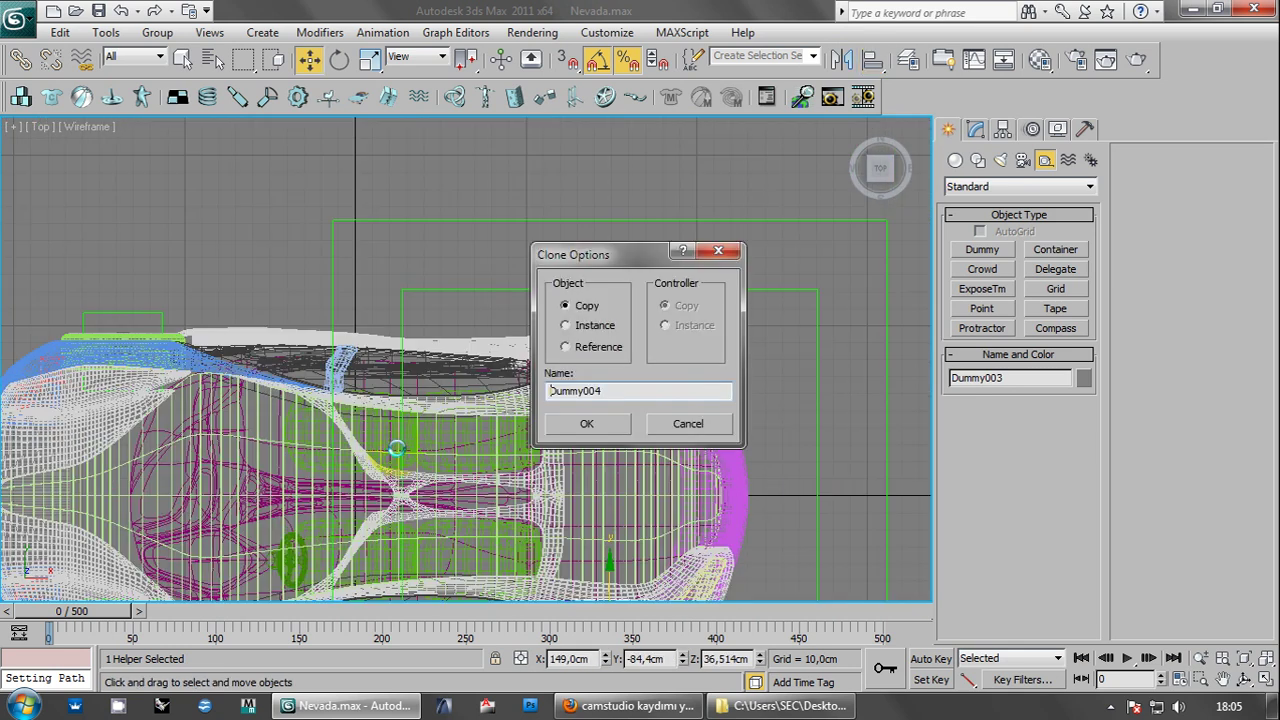
left_click(584, 425)
- Centre Dummy004 on the upper-right wheel, ChamferCyl004
left_click(872, 59)
scroll(523, 323, "up", 2)
scroll(544, 353, "up", 2)
left_click(527, 352)
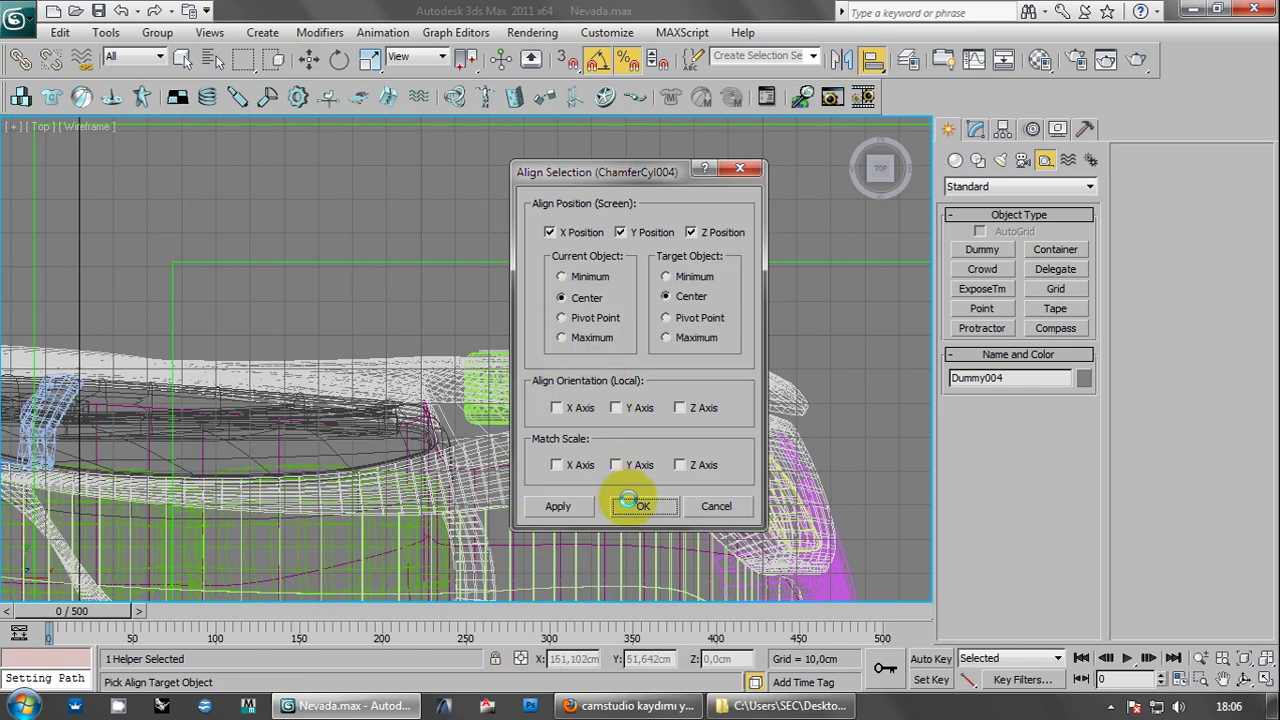
left_click(632, 501)
scroll(587, 323, "down", 2)
- Orbit the Perspective view to check all four wheel dummies, then maximize Top again
key("alt+w")
left_click(620, 525)
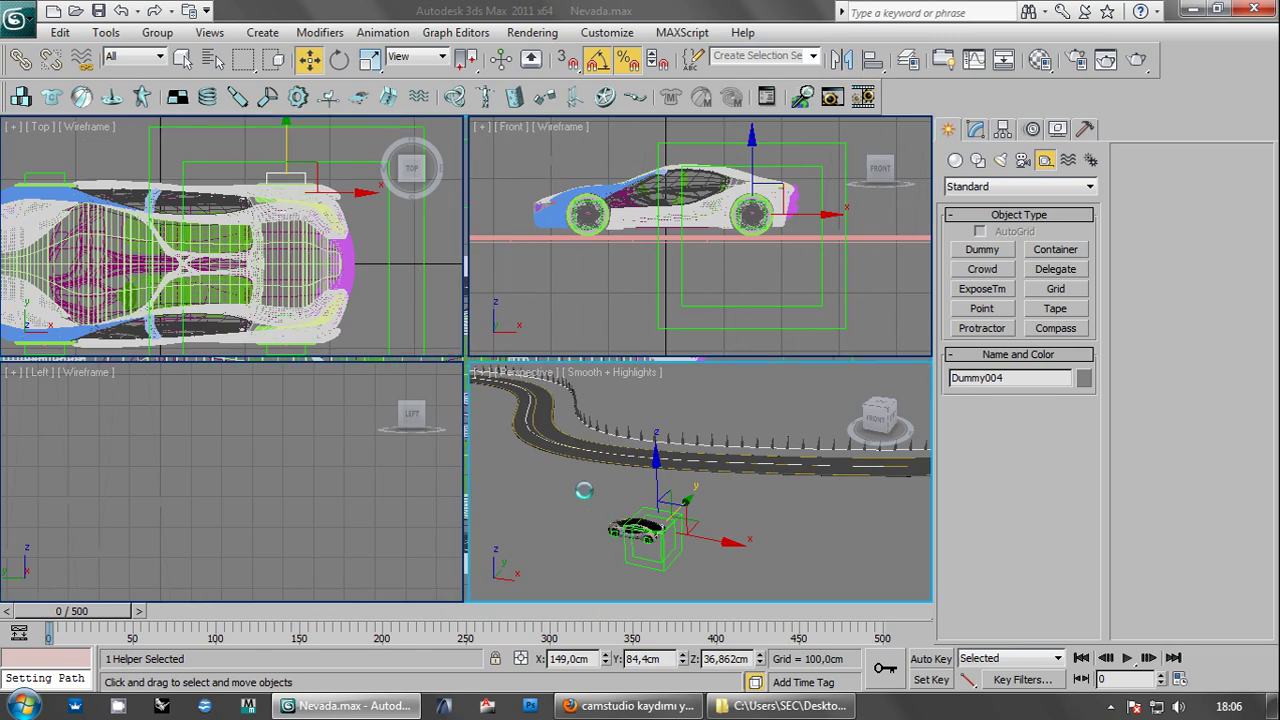
key("alt+w")
key("z")
scroll(386, 443, "up", 5)
mouse_move(386, 443)
middle_mouse_down("alt")
mouse_move(500, 410)
mouse_move(602, 420)
mouse_move(443, 391)
mouse_move(420, 434)
middle_mouse_up("alt")
key("alt+w")
left_click(410, 310)
key("alt+w")
scroll(432, 336, "up", 3)
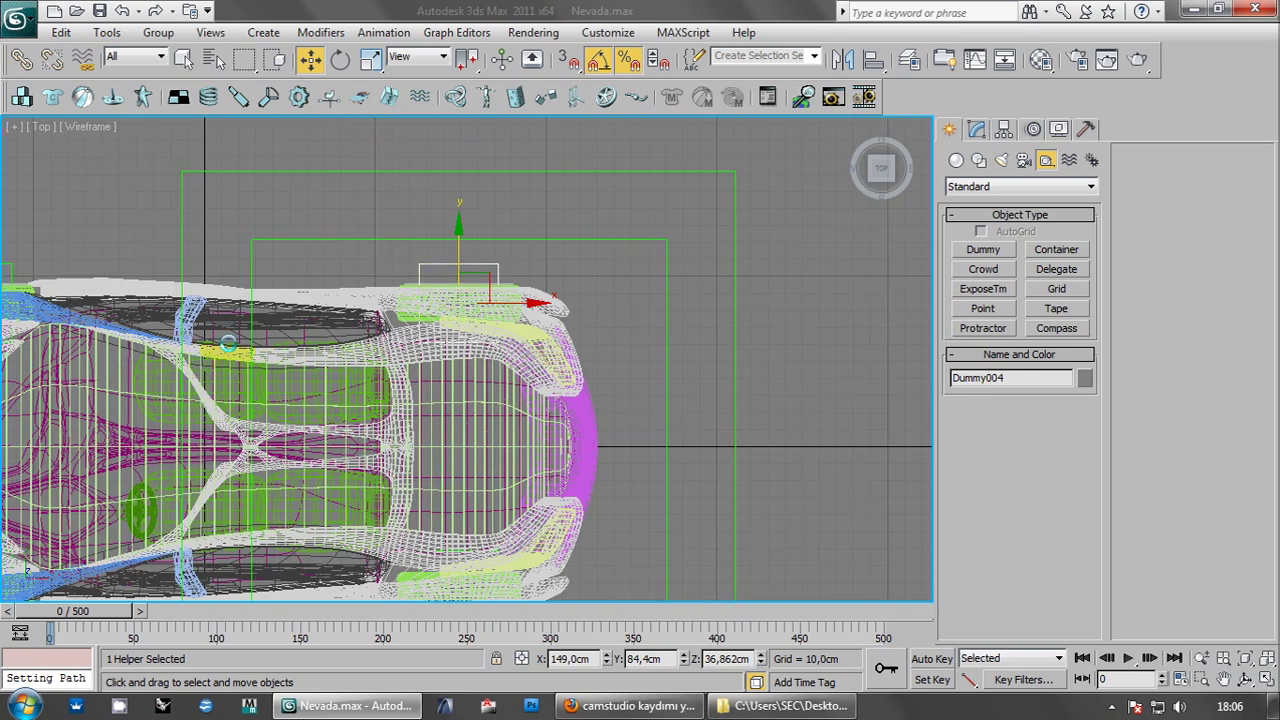
- With Select and Link, attach the first rear wheel group to the dummy beneath it
scroll(432, 336, "up", 1)
scroll(424, 296, "up", 3)
scroll(380, 290, "up", 3)
scroll(357, 343, "up", 2)
left_click(352, 342)
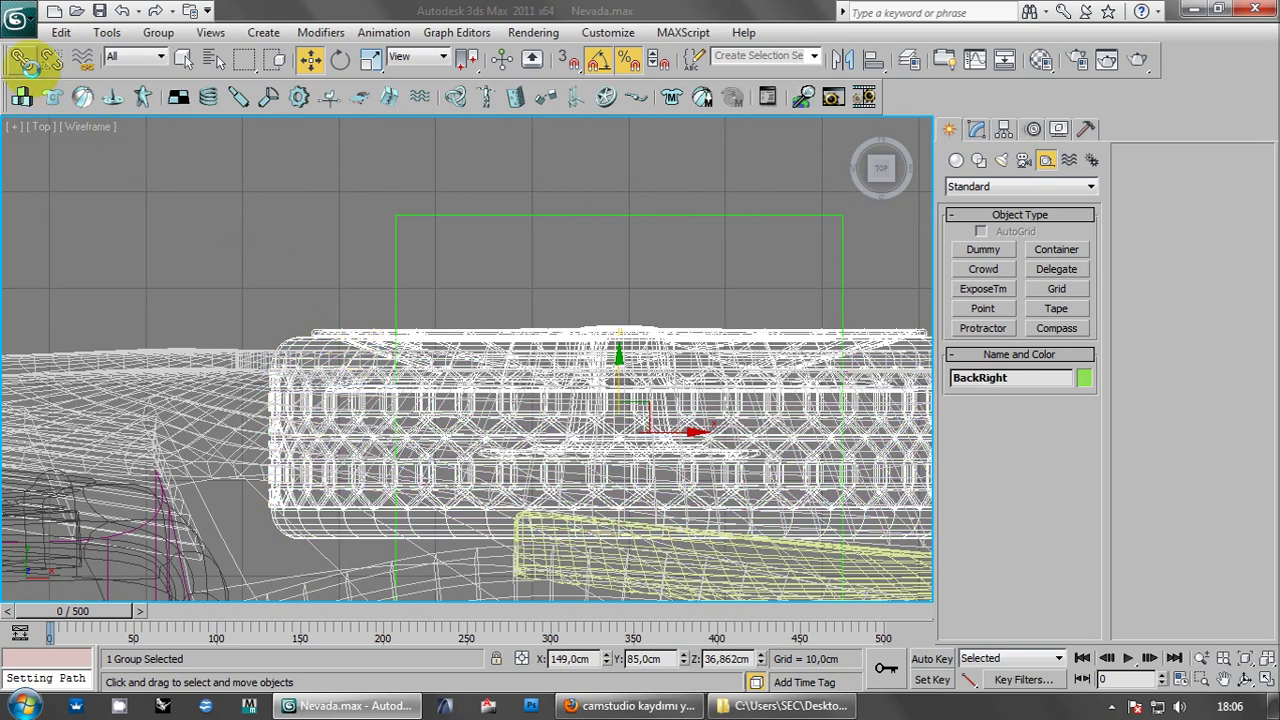
left_click(22, 59)
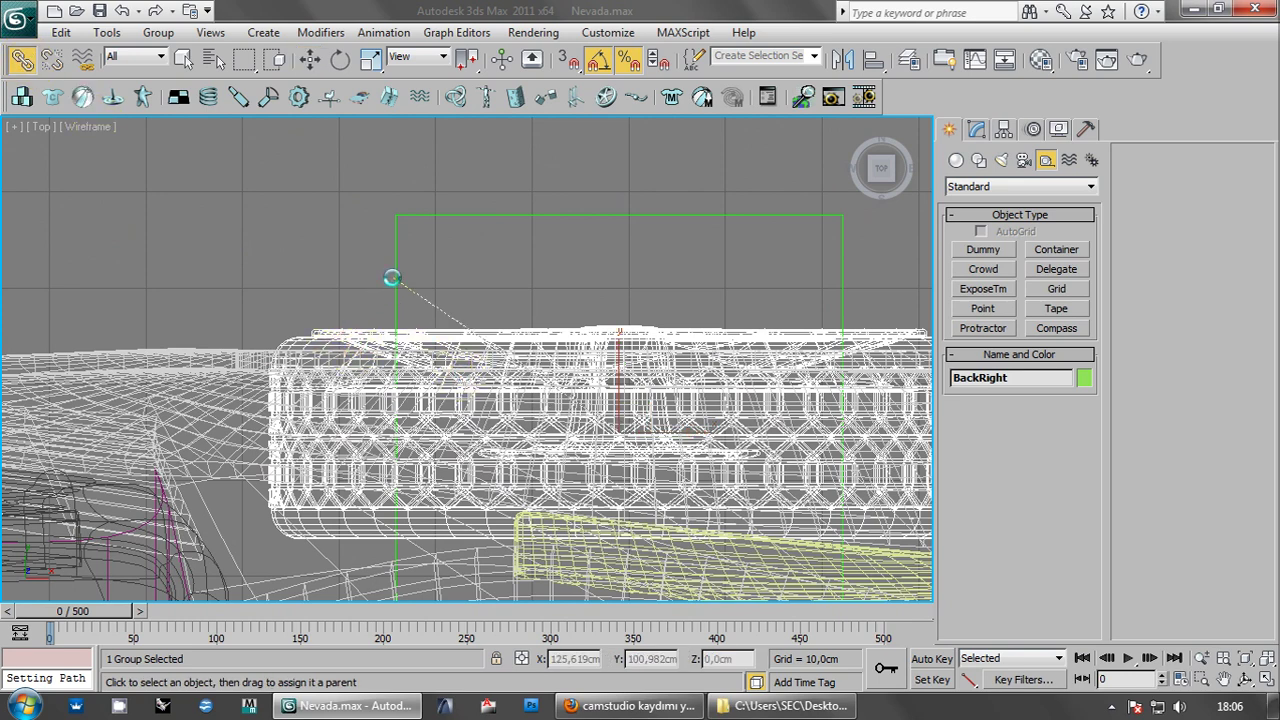
scroll(398, 280, "down", 2)
scroll(415, 305, "down", 2)
scroll(450, 290, "down", 2)
scroll(485, 250, "down", 2)
scroll(422, 460, "up", 3)
scroll(504, 447, "up", 2)
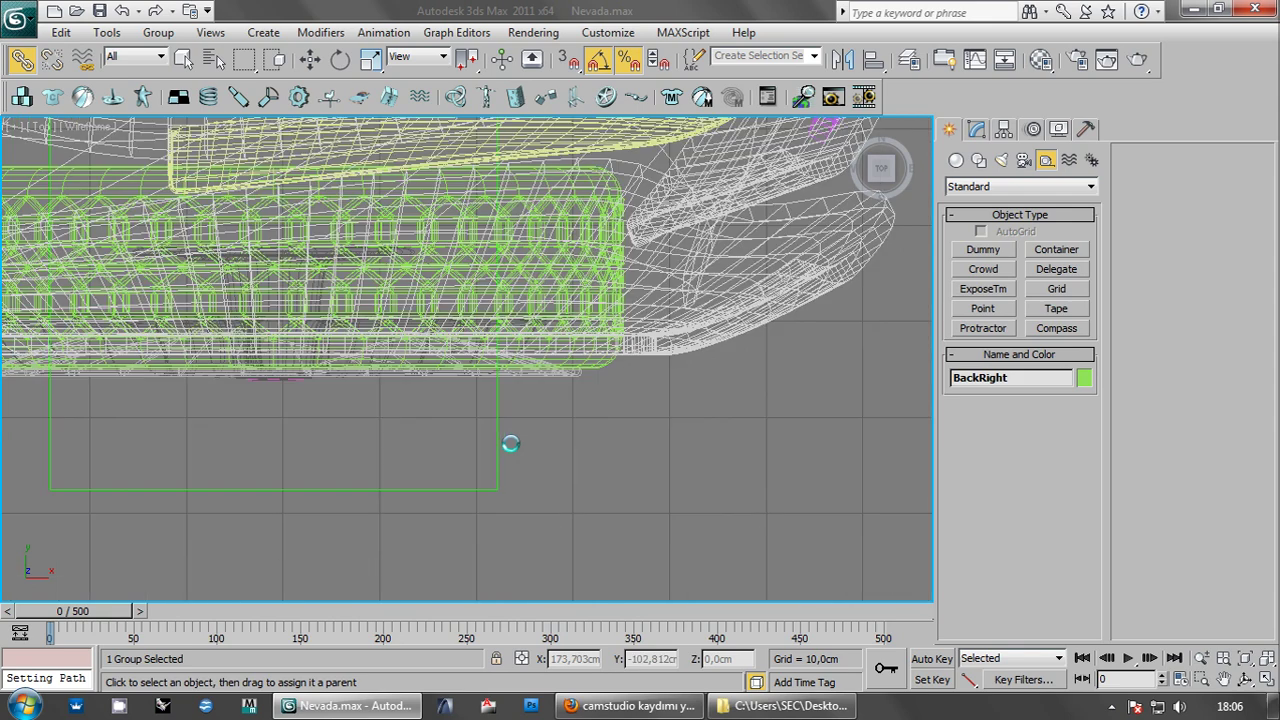
left_click_drag(486, 420, 494, 427)
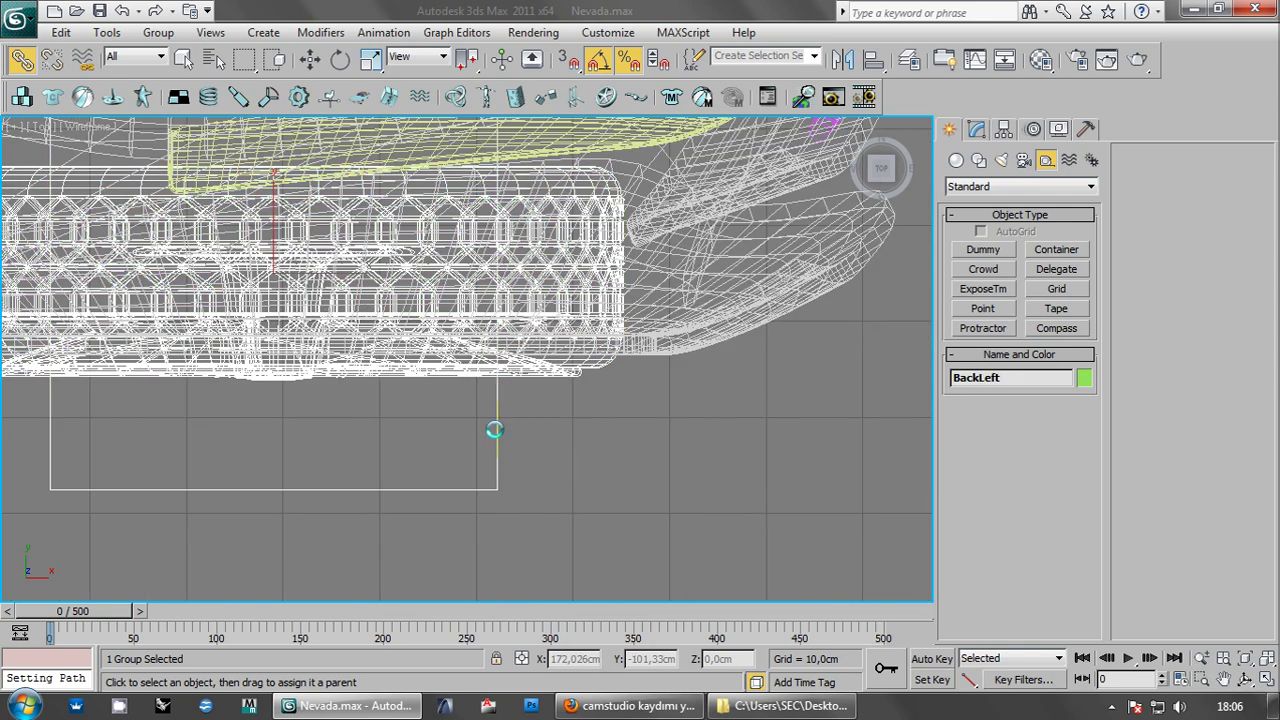
- Link the second rear wheel group, BackLeft001/BackRight001, to its own wheel dummy
key("z")
scroll(482, 410, "down", 4)
scroll(363, 400, "up", 2)
scroll(380, 358, "up", 3)
left_click(384, 360)
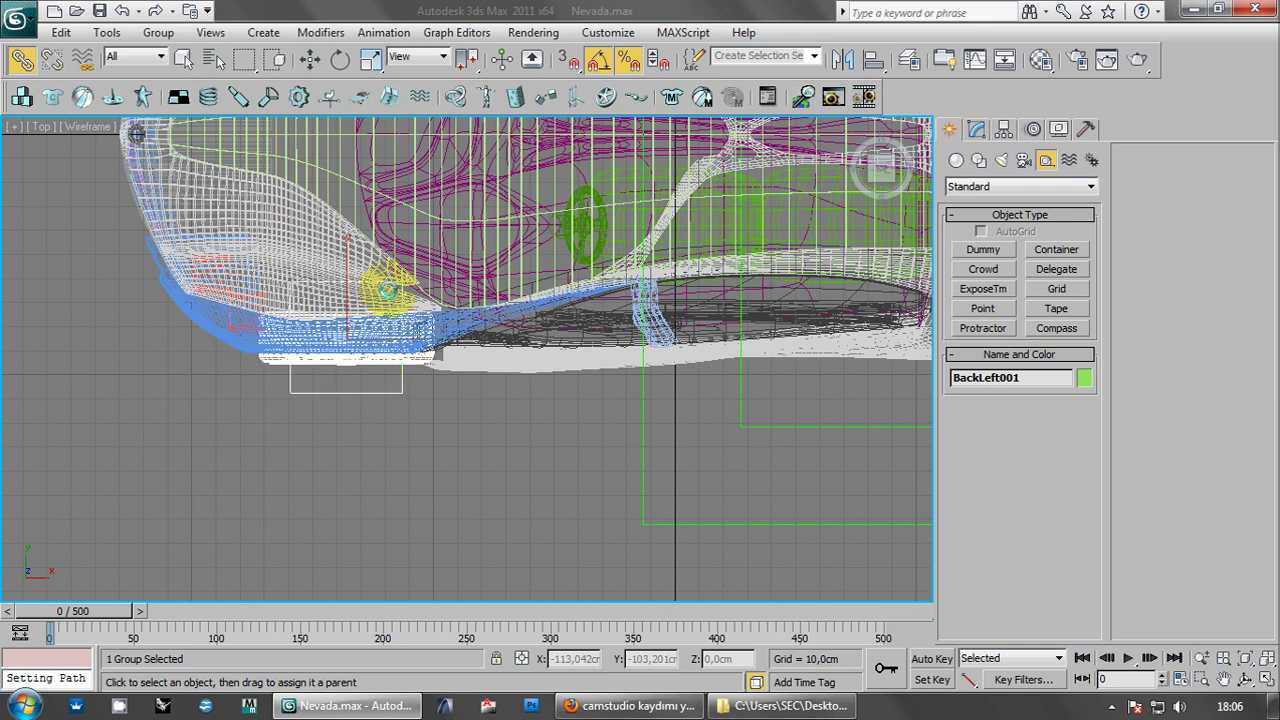
scroll(400, 381, "down", 3)
scroll(215, 240, "up", 3)
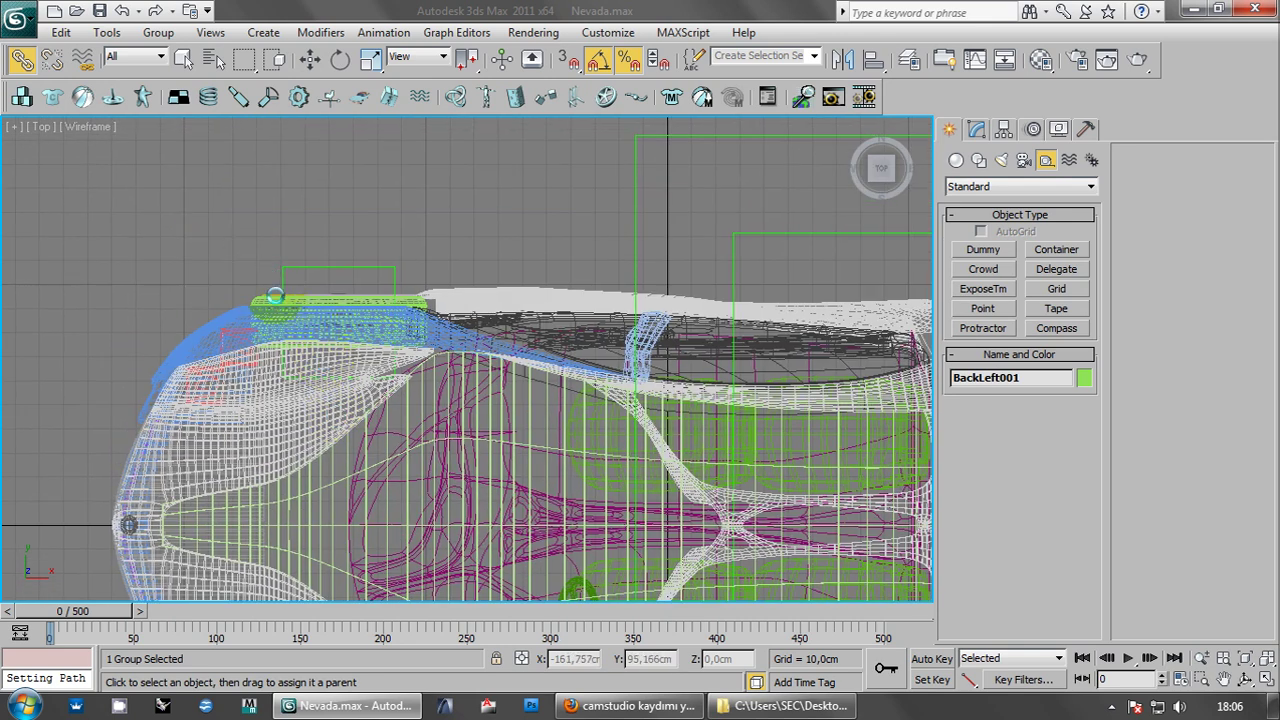
left_click_drag(275, 296, 294, 268)
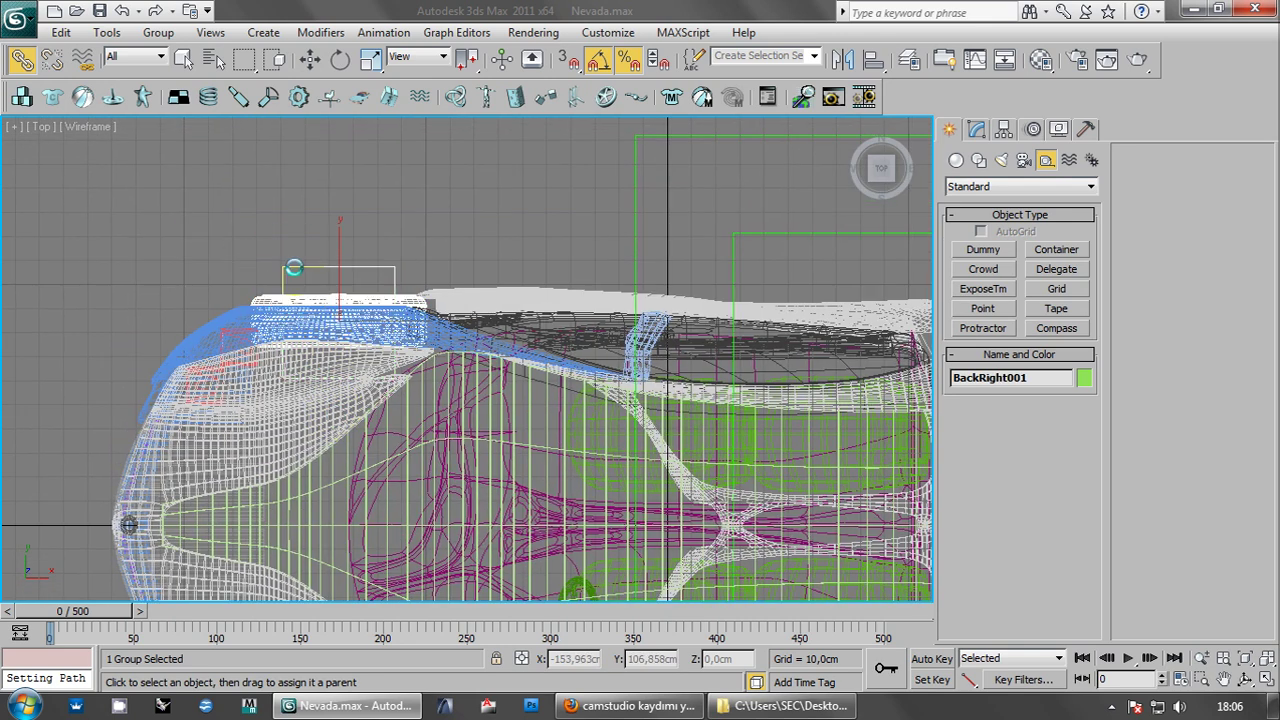
scroll(274, 234, "down", 3)
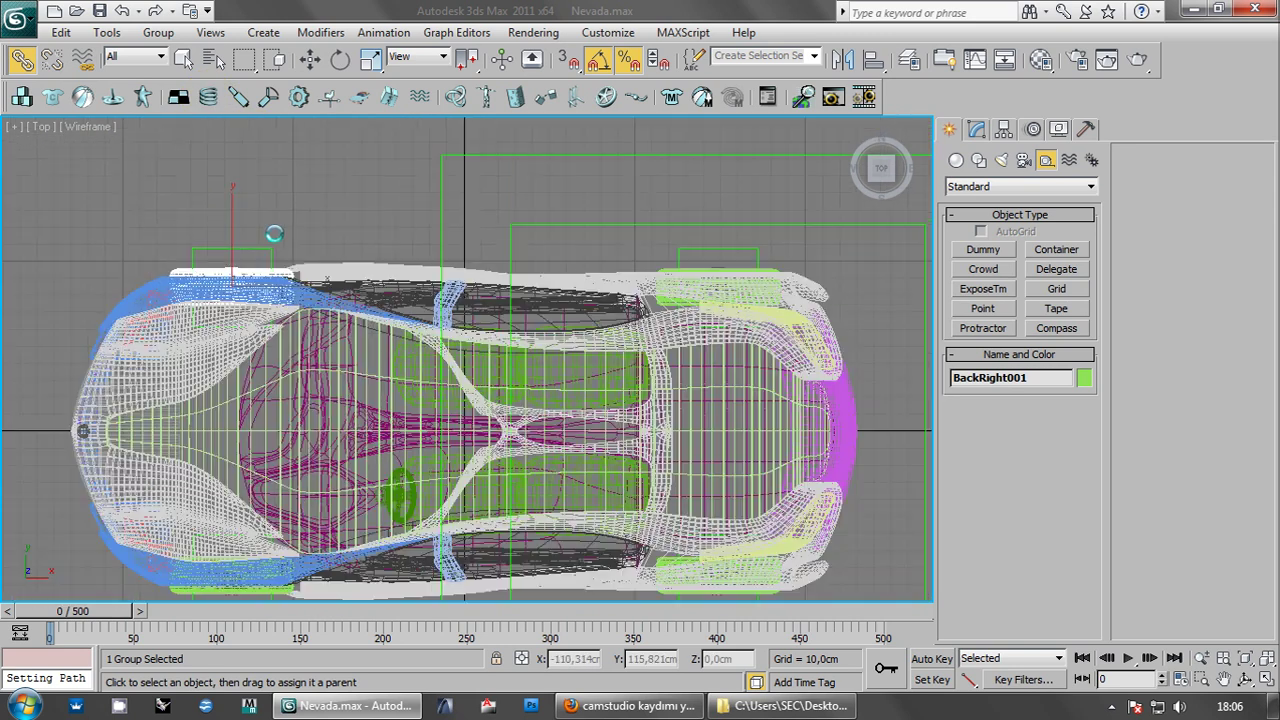
scroll(326, 226, "down", 3)
- Clear the selection and gather Dummy001 with the lower-left and lower-right wheel dummies
left_click(316, 224)
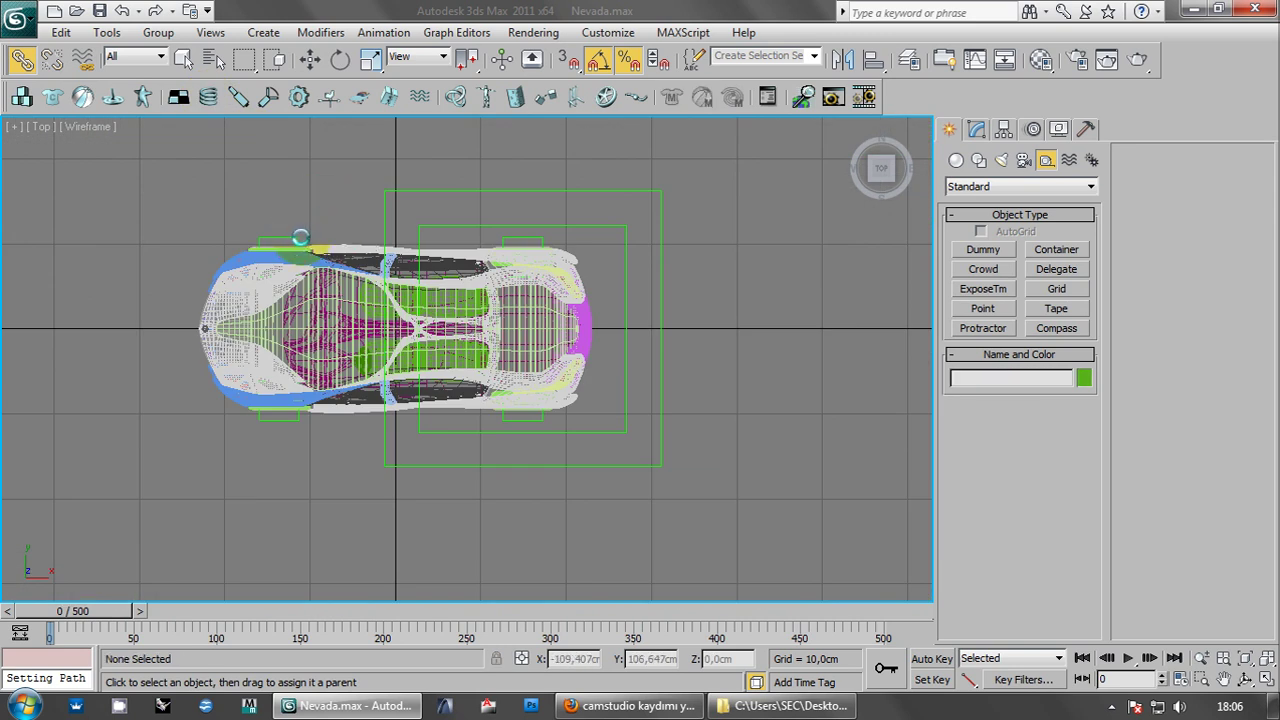
scroll(300, 240, "up", 2)
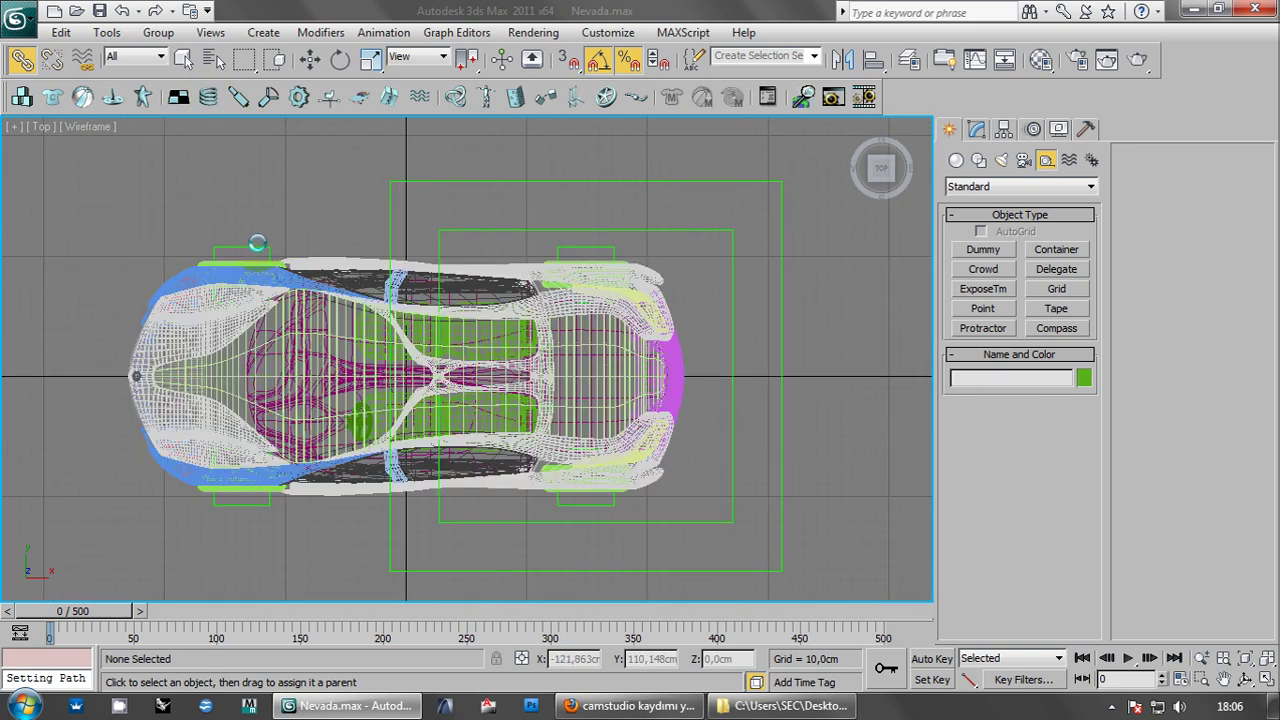
left_click(257, 249)
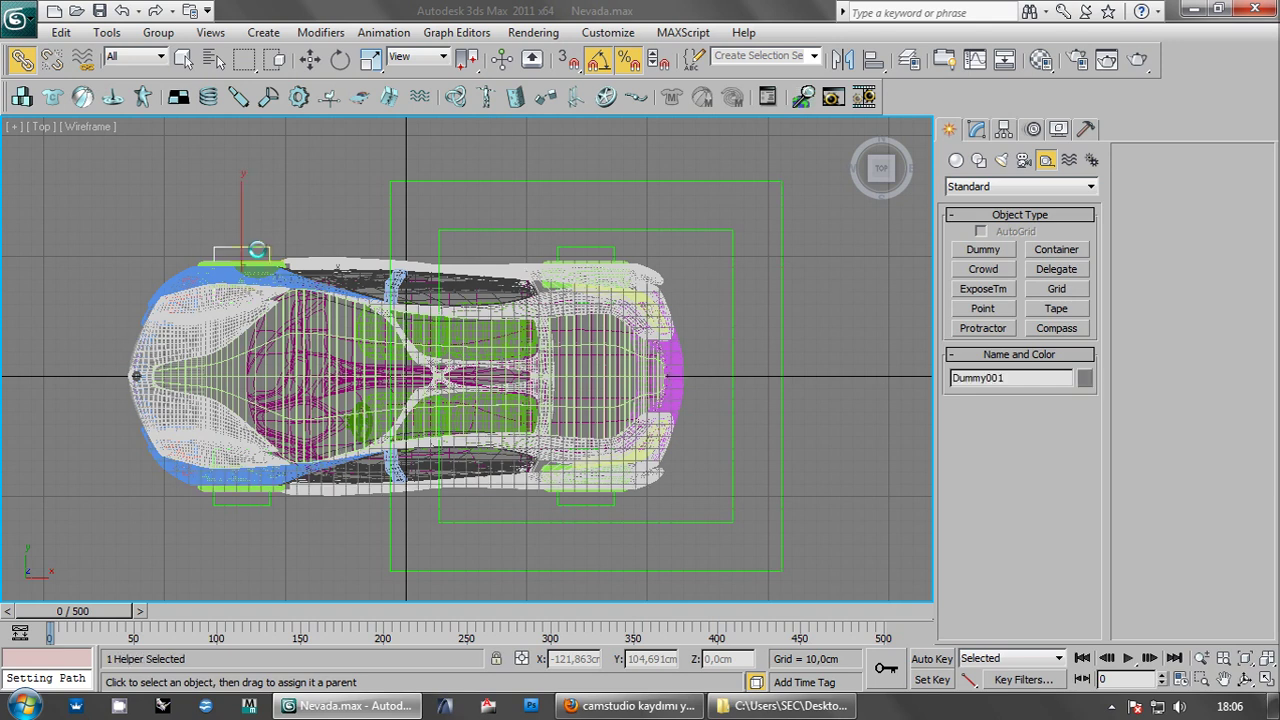
left_click(255, 503, "ctrl")
left_click(582, 502, "ctrl")
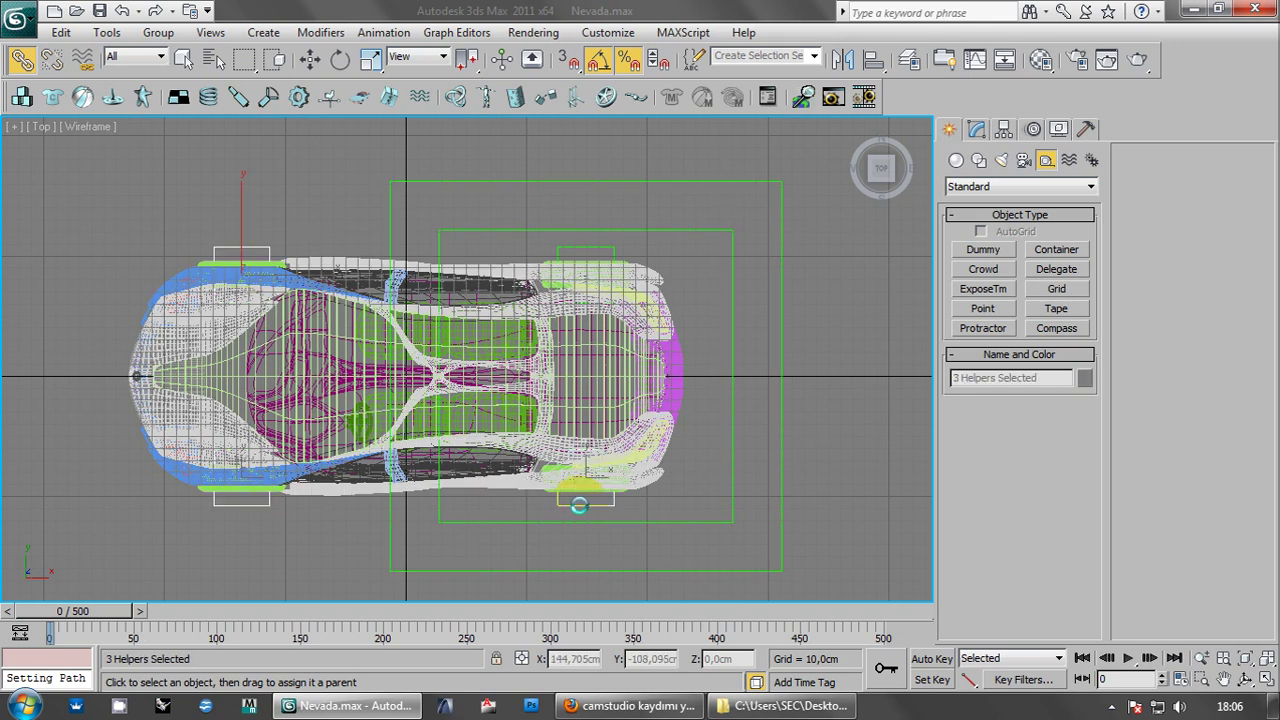
- Add the upper-right wheel dummy and link all four dummies to the Wheels helper
left_click(603, 249, "ctrl")
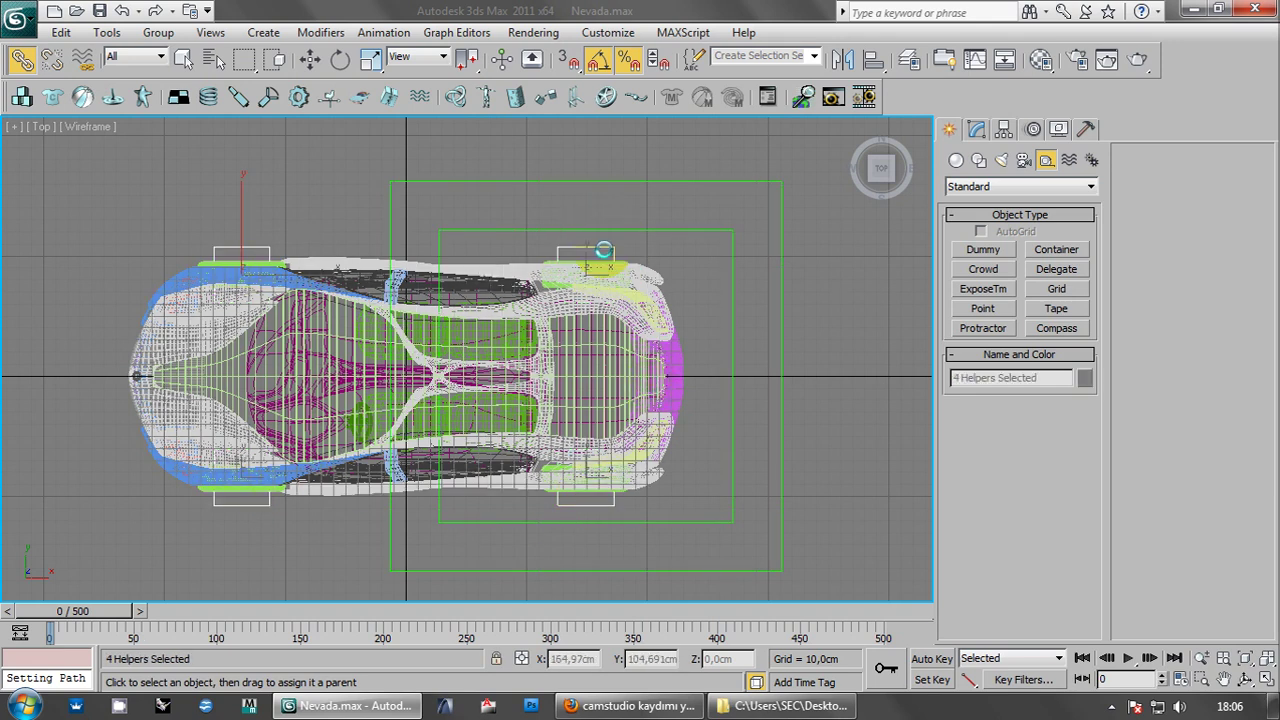
middle_click_drag(601, 257, 520, 277)
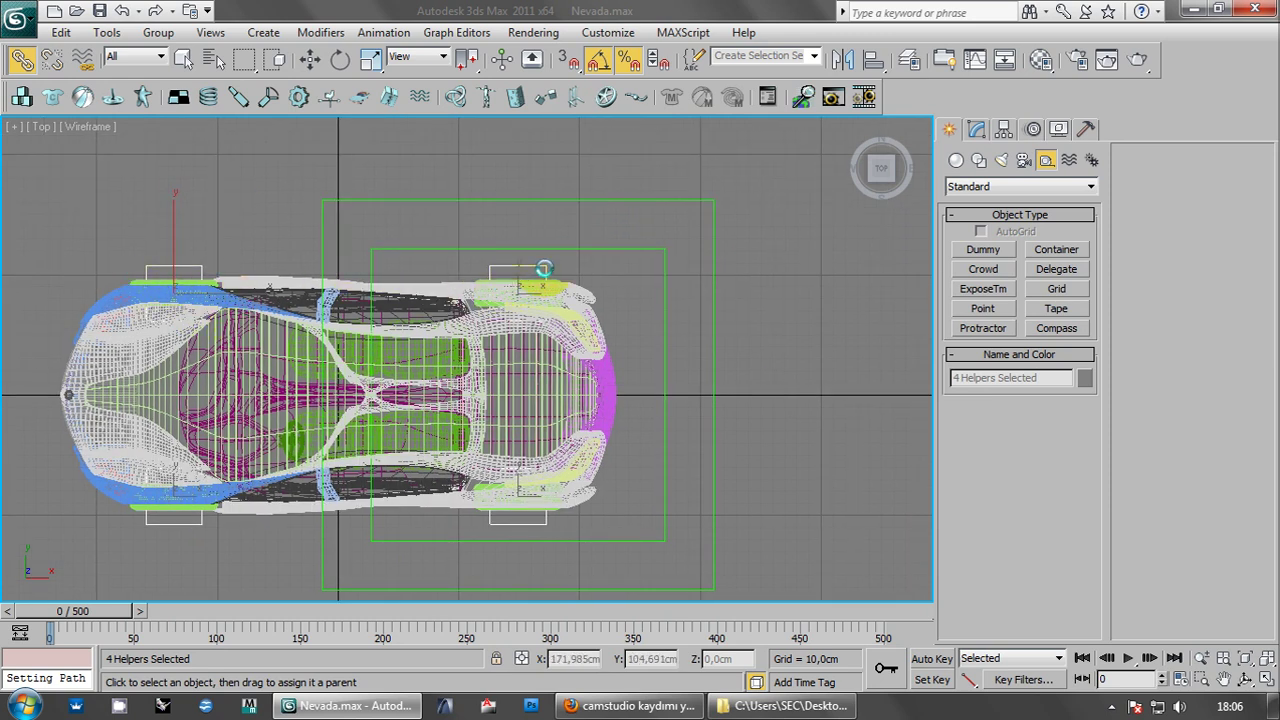
left_click_drag(544, 268, 608, 252)
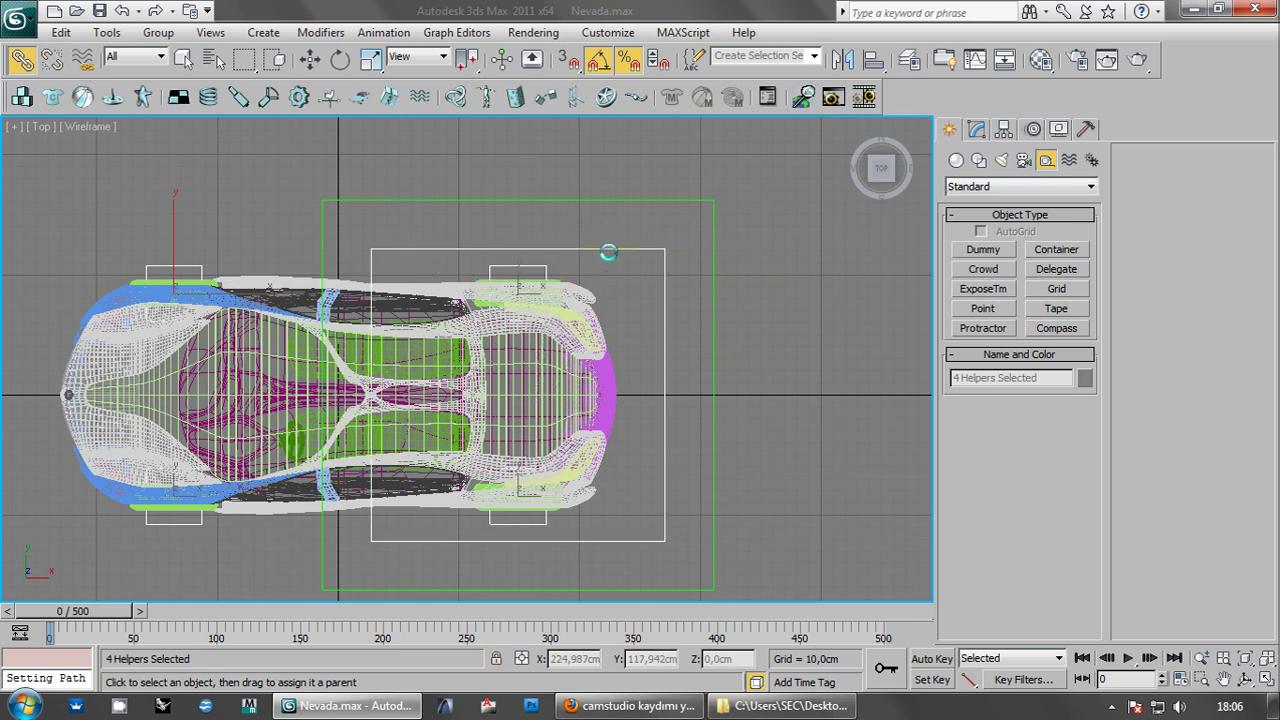
left_click(340, 58)
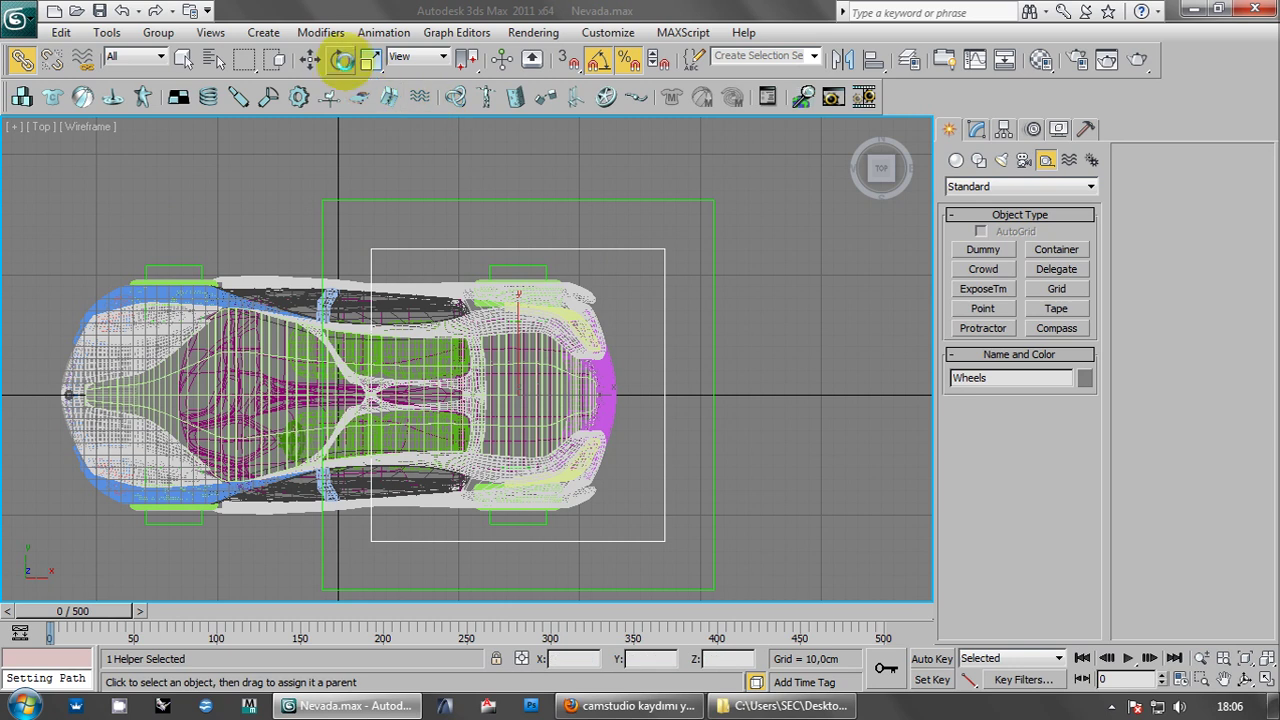
middle_click_drag(449, 229, 429, 266)
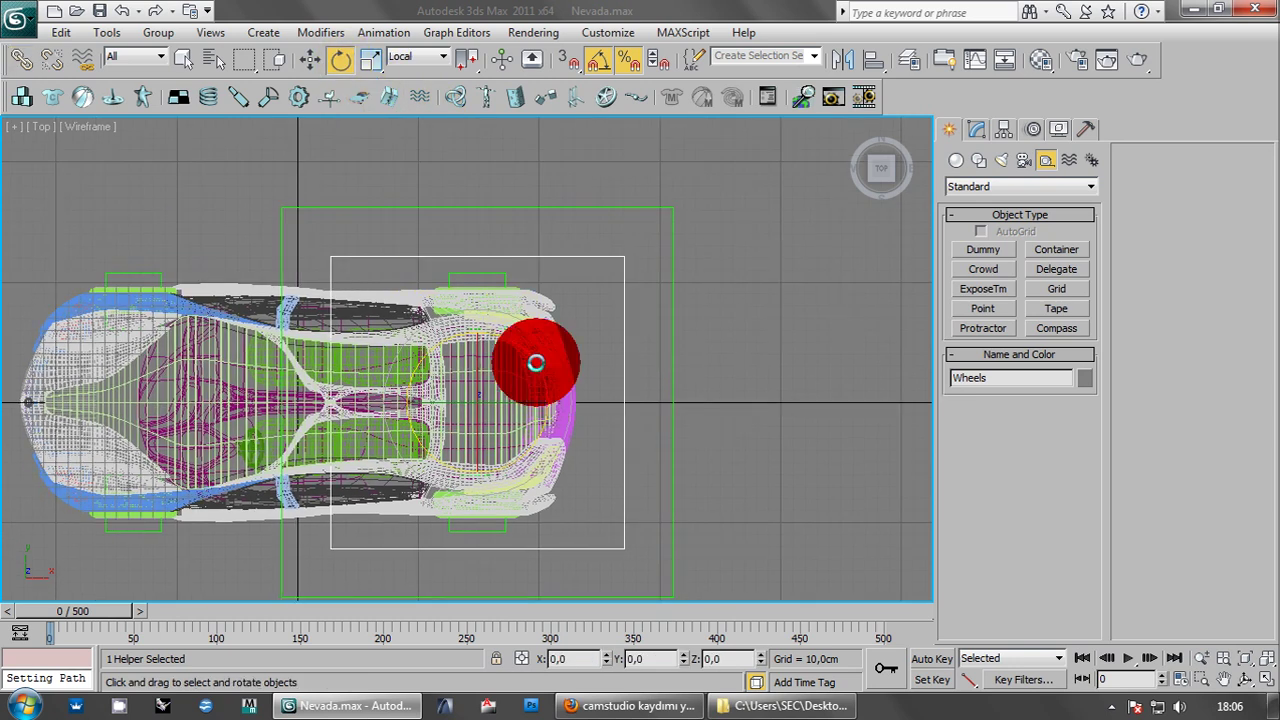
left_click_drag(530, 376, 516, 359)
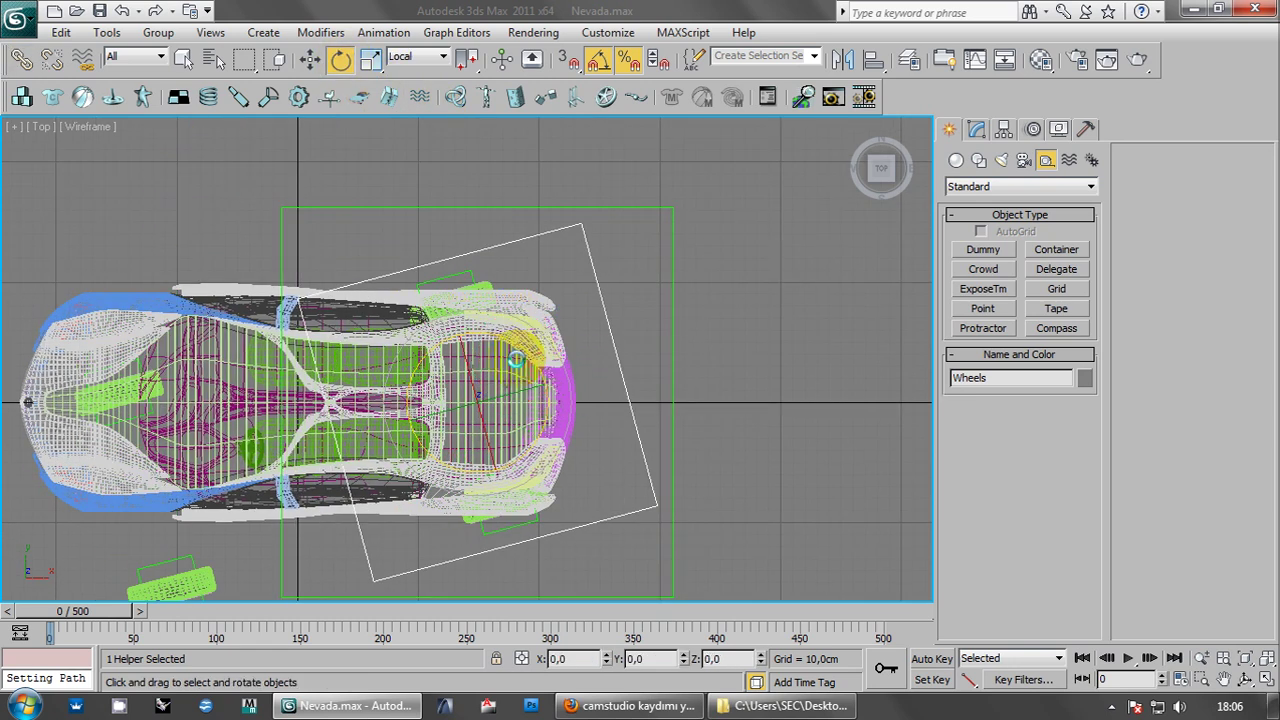
key("ctrl+z")
left_click(310, 58)
middle_click_drag(428, 351, 637, 372)
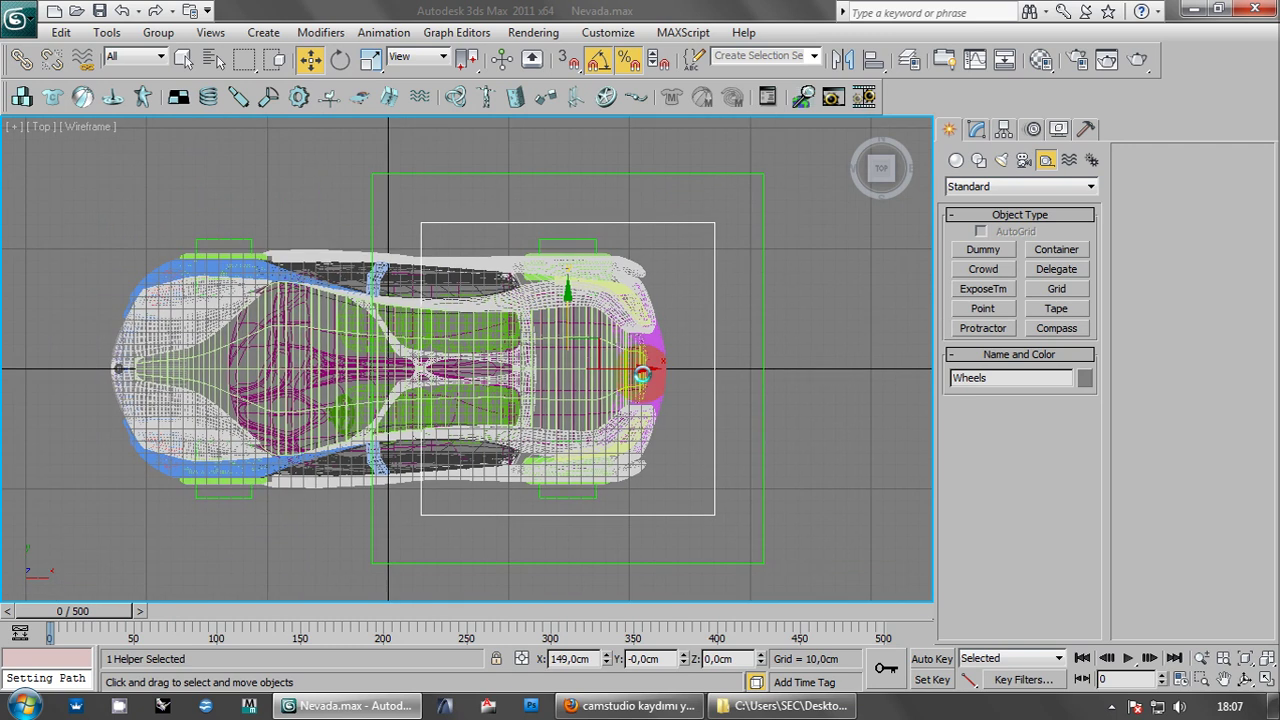
left_click_drag(640, 368, 771, 366)
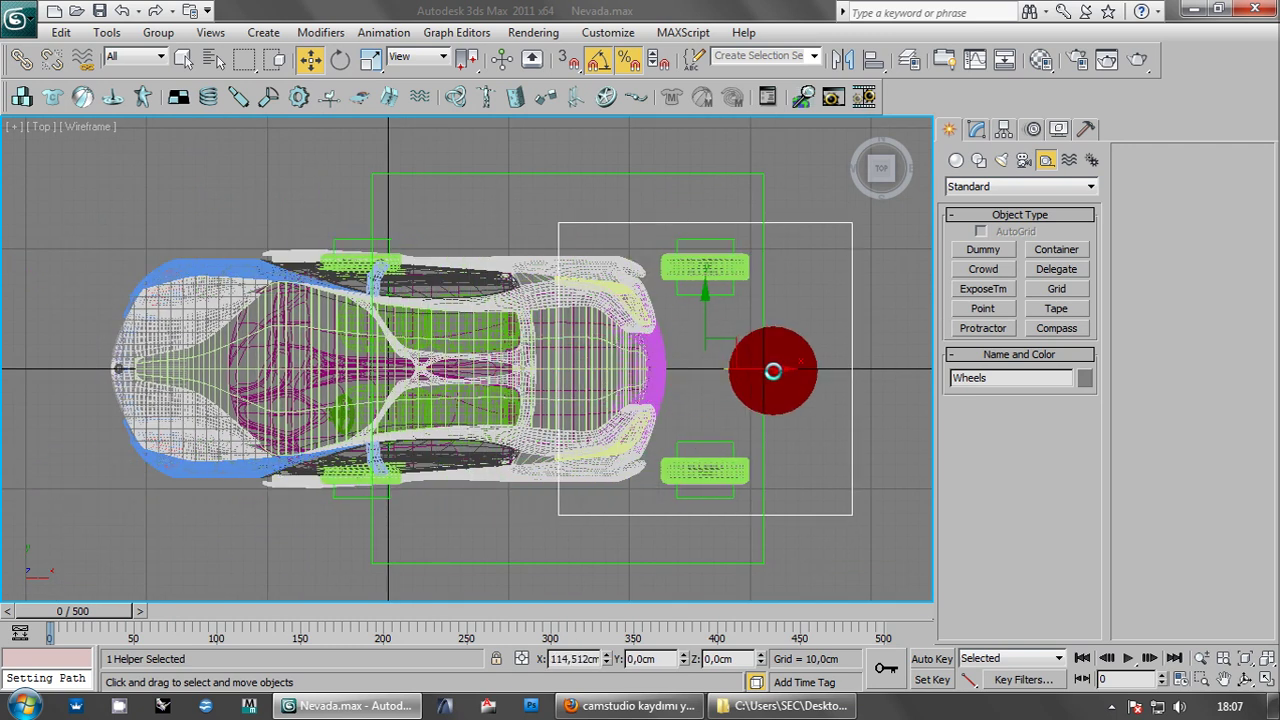
right_click(691, 367)
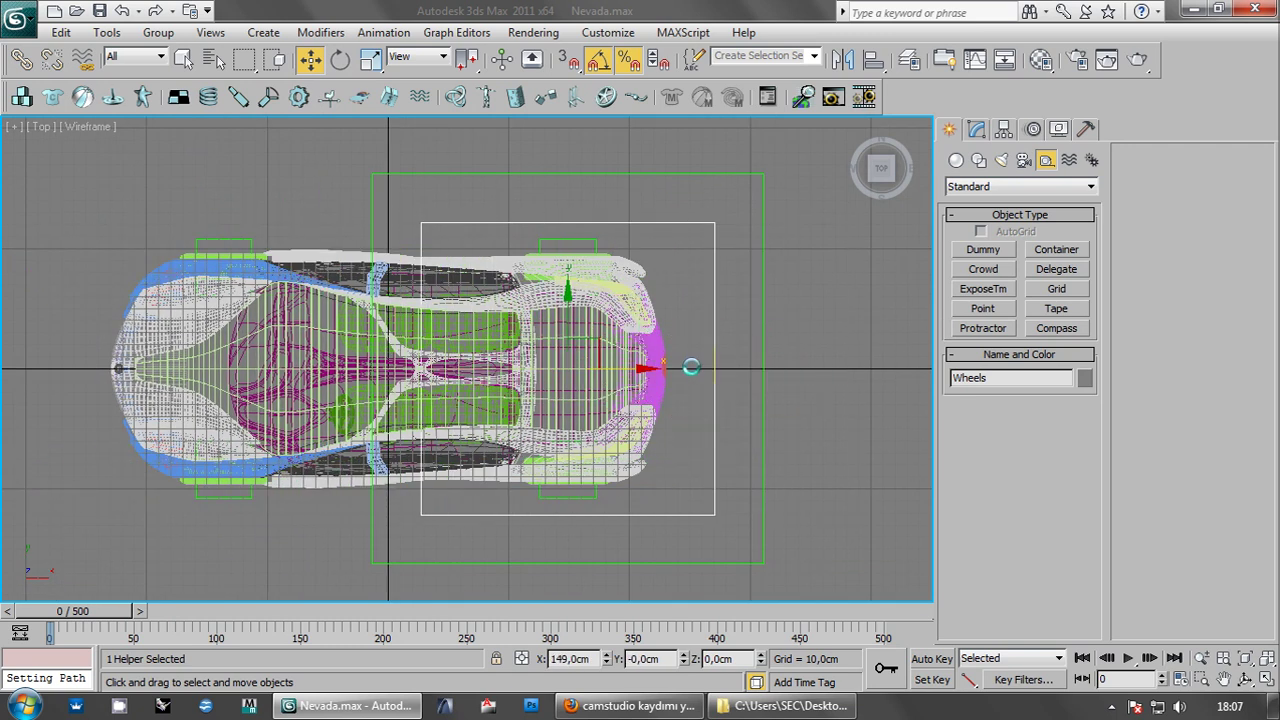
left_click(762, 328)
left_click(763, 330)
middle_click_drag(712, 366, 632, 355)
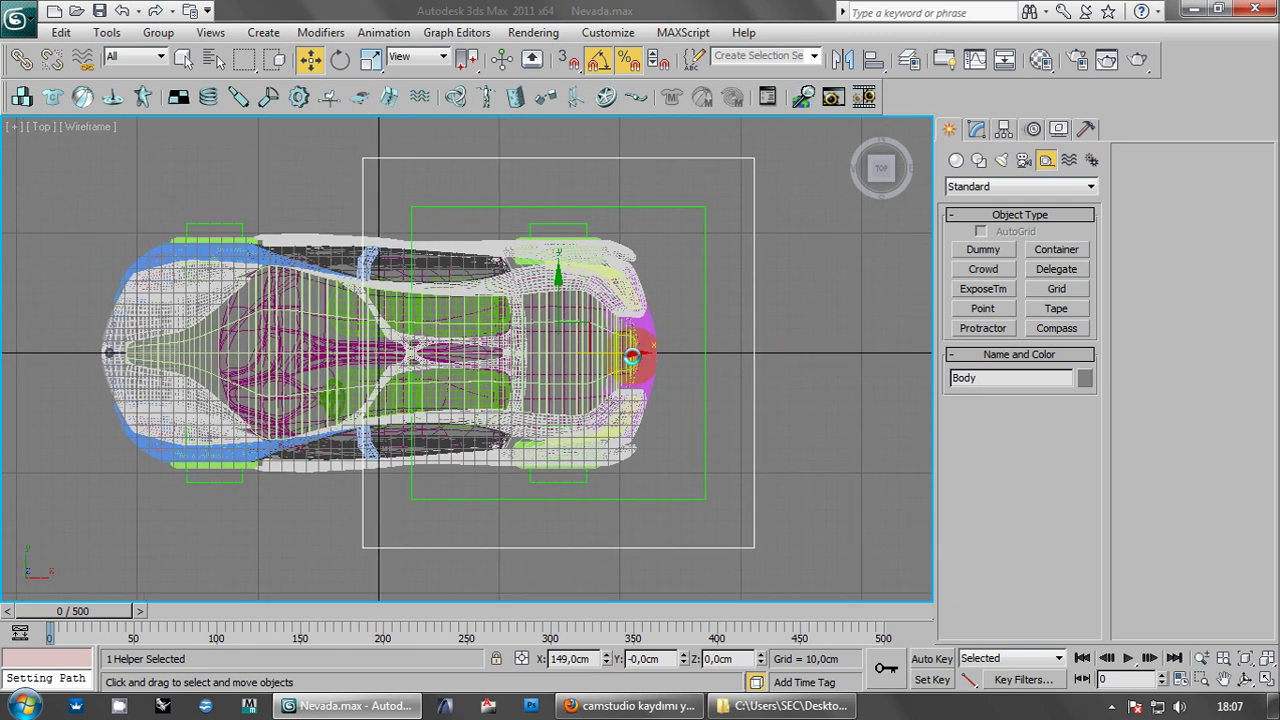
left_click_drag(632, 357, 617, 357)
right_click(617, 357)
left_click(271, 200)
middle_click_drag(278, 252, 412, 263)
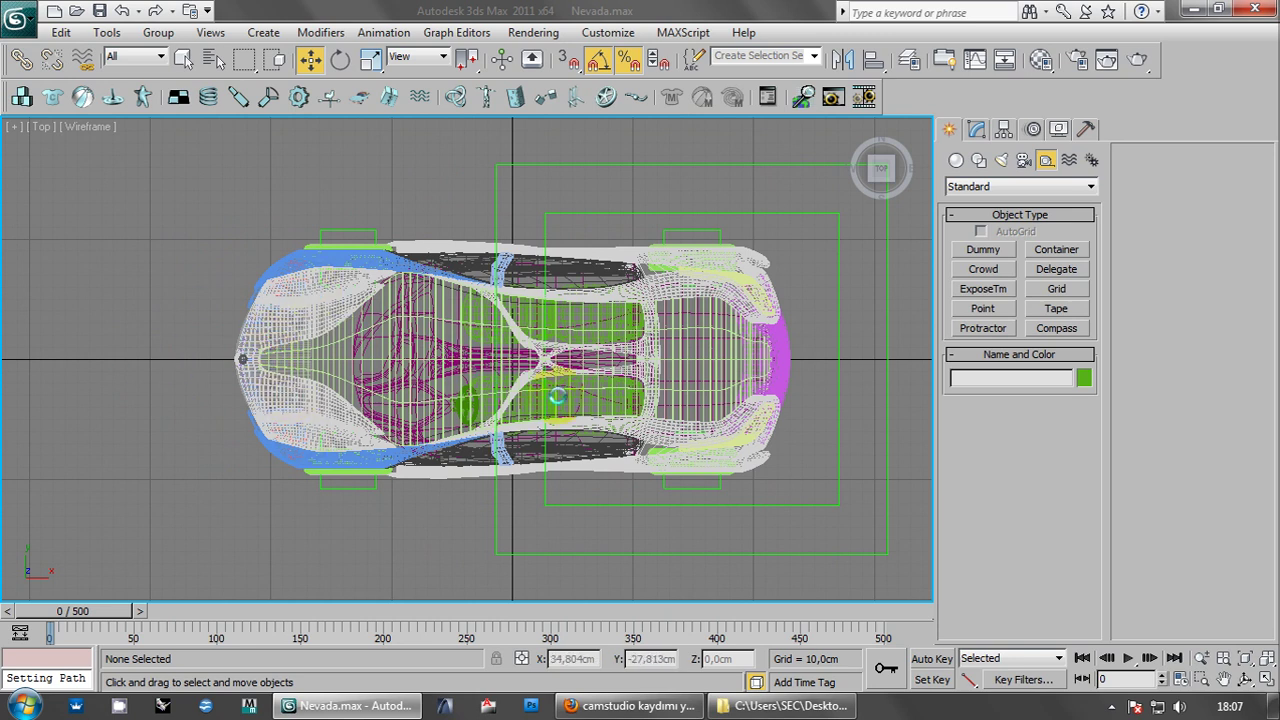
- Set the reference coordinate system to Local
scroll(480, 362, "down", 1)
scroll(486, 405, "down", 1)
scroll(455, 410, "down", 1)
left_click(425, 56)
left_click(405, 113)
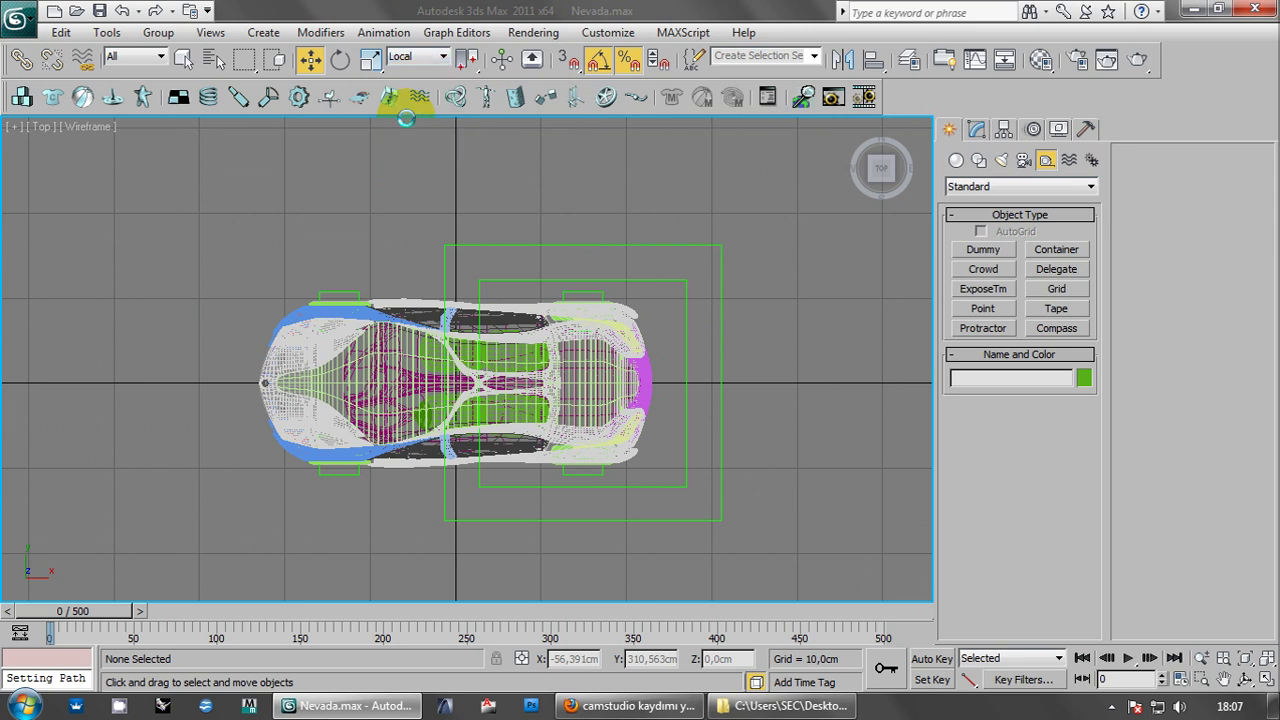
- Select the Wheels helper and zoom out to locate the curved road and the car
middle_click_drag(350, 236, 371, 234)
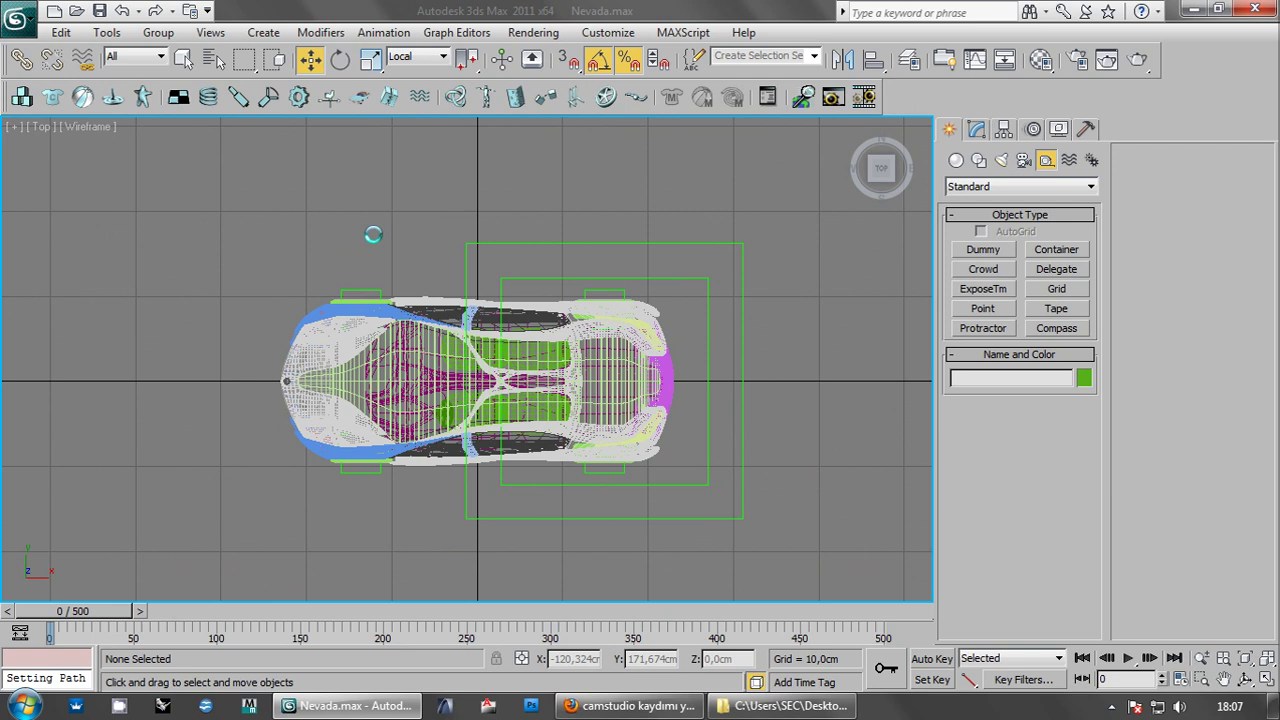
left_click(705, 294)
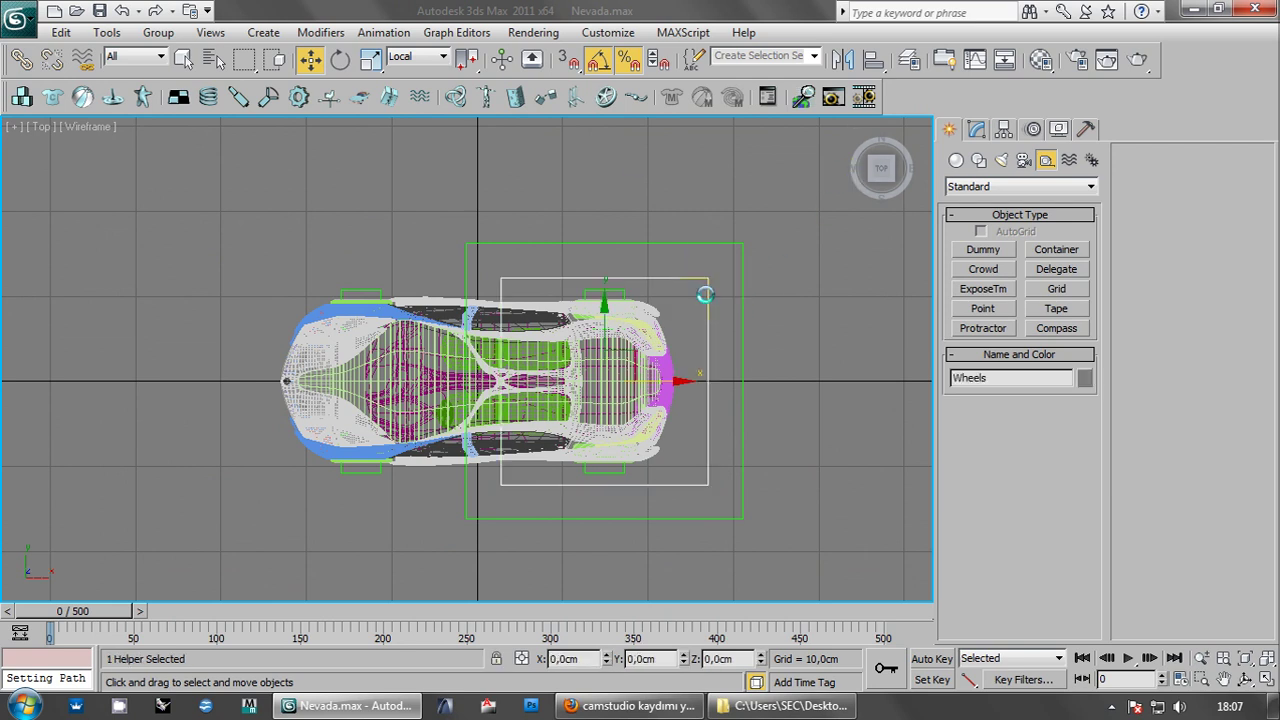
middle_click_drag(627, 291, 647, 291)
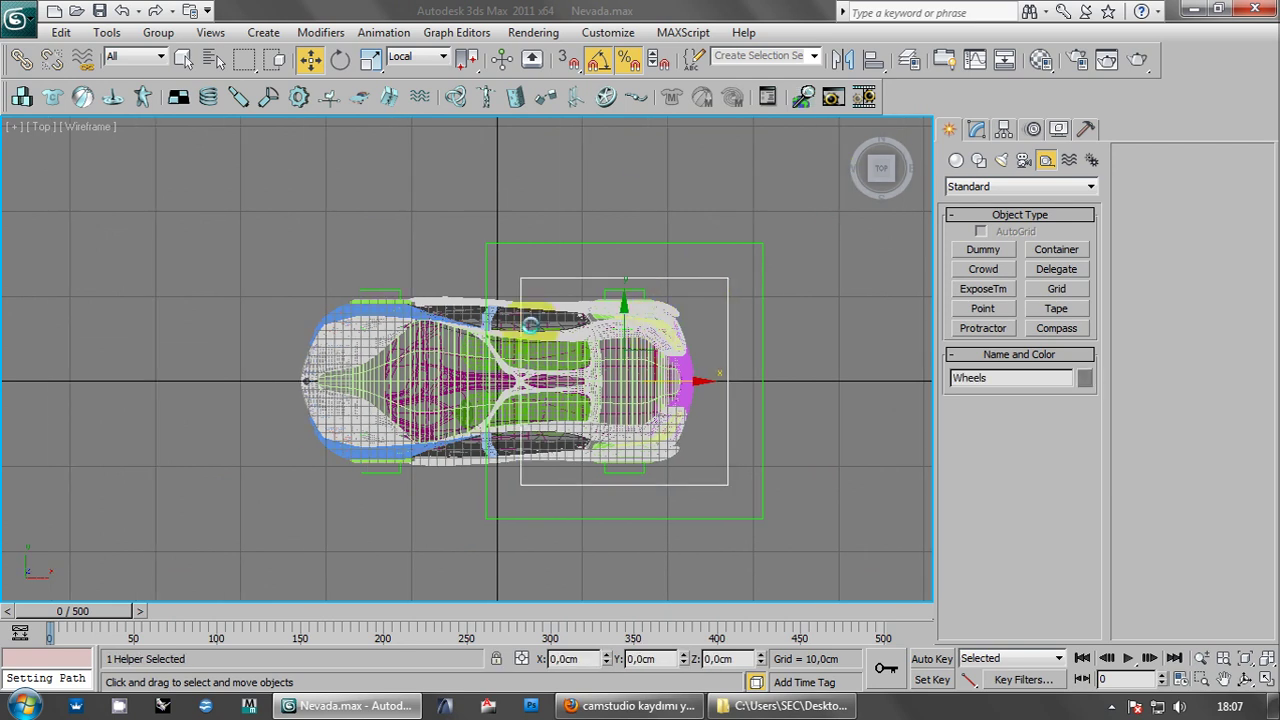
middle_click_drag(463, 316, 471, 316)
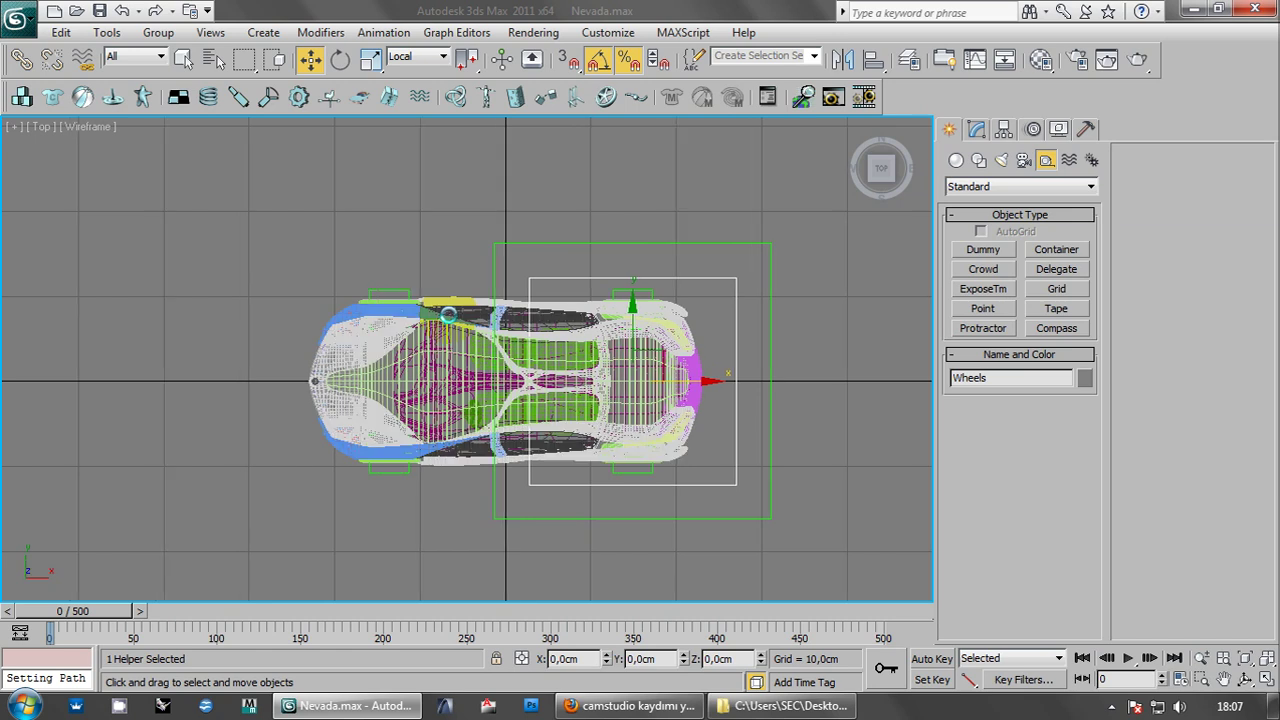
middle_click_drag(448, 313, 434, 313)
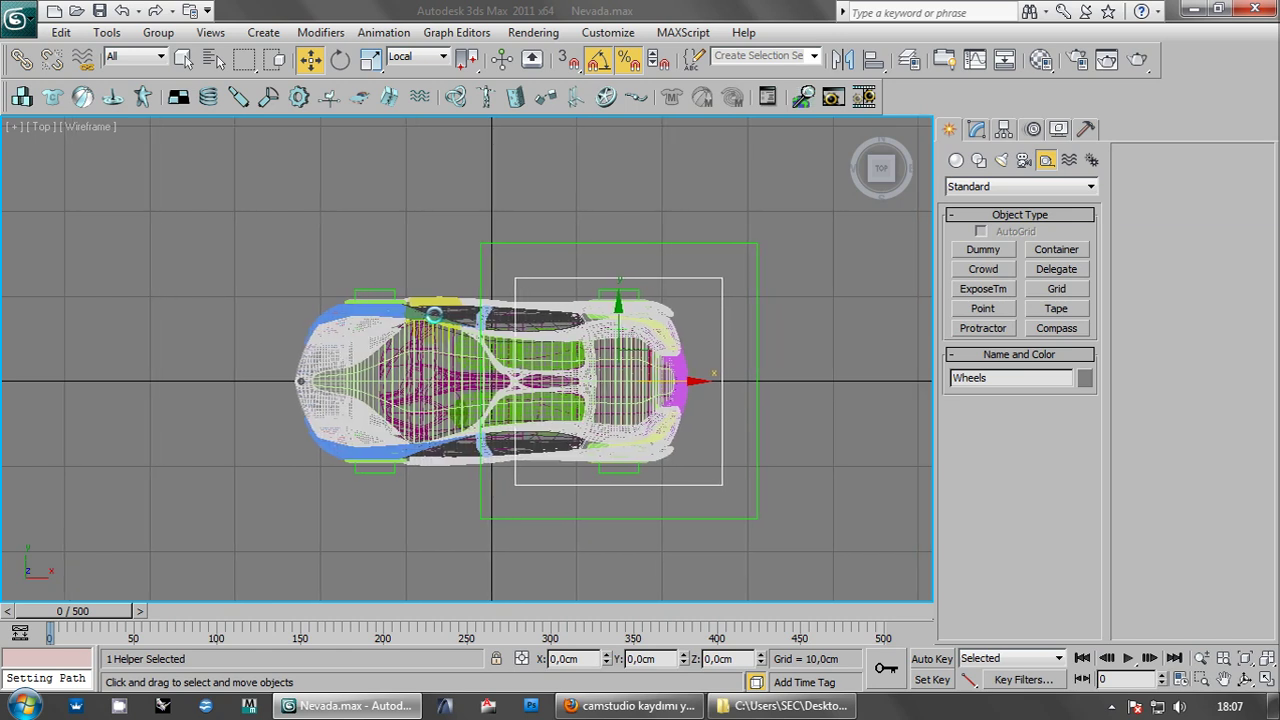
mouse_move(386, 266)
middle_mouse_down()
mouse_move(406, 266)
mouse_move(482, 405)
mouse_move(580, 289)
mouse_move(500, 348)
mouse_move(380, 378)
middle_mouse_up()
scroll(406, 266, "down", 4)
scroll(580, 289, "down", 2)
scroll(510, 278, "up", 2)
scroll(517, 273, "down", 3)
scroll(372, 387, "up", 2)
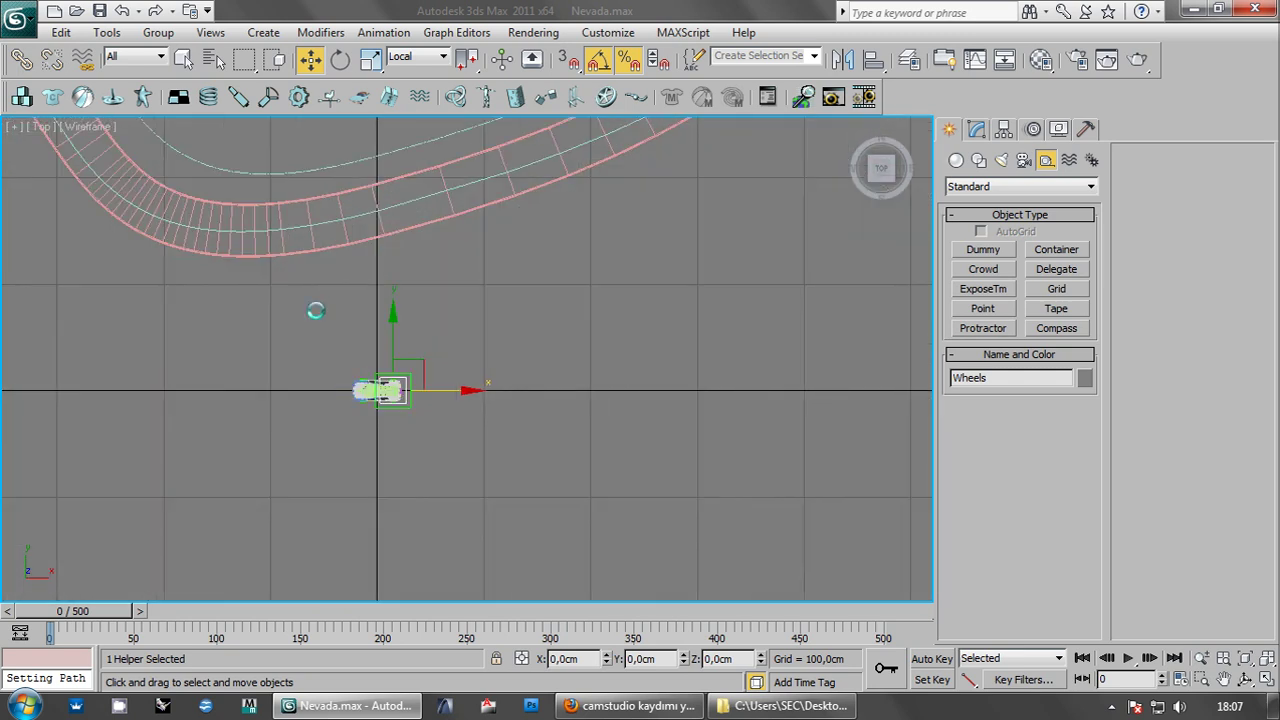
middle_click_drag(144, 260, 147, 307)
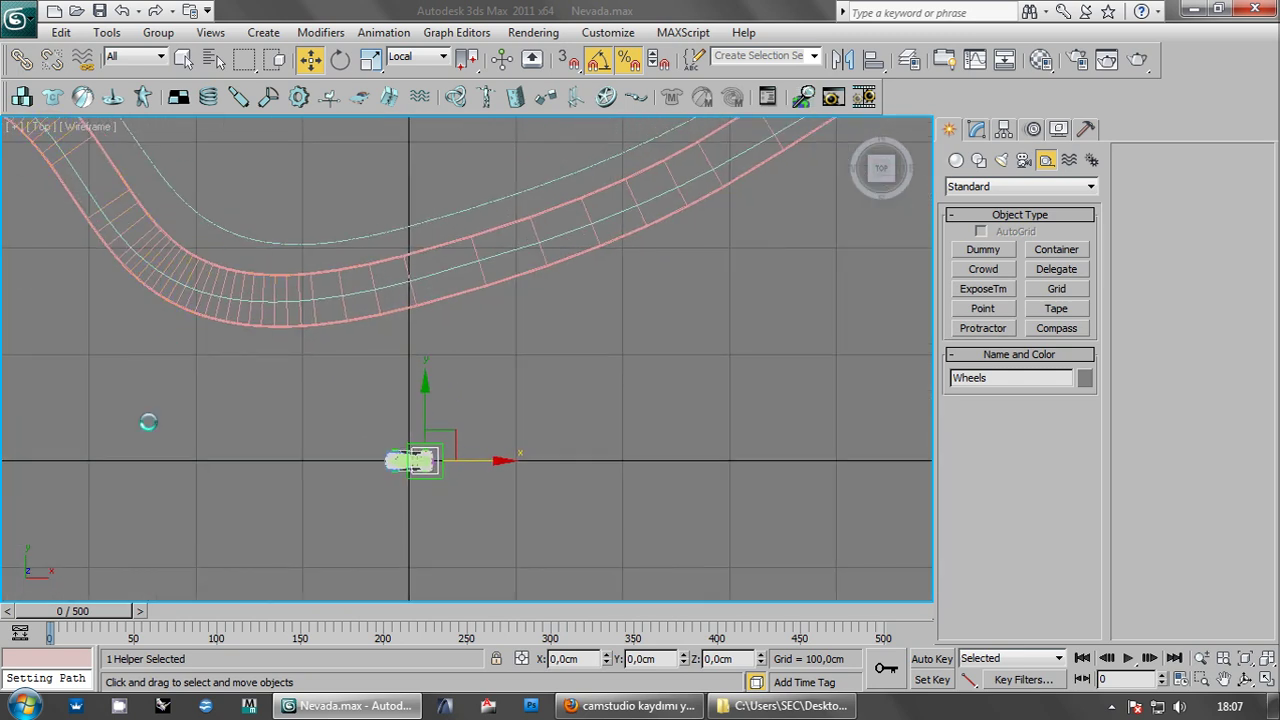
scroll(378, 486, "up", 1)
scroll(472, 457, "up", 4)
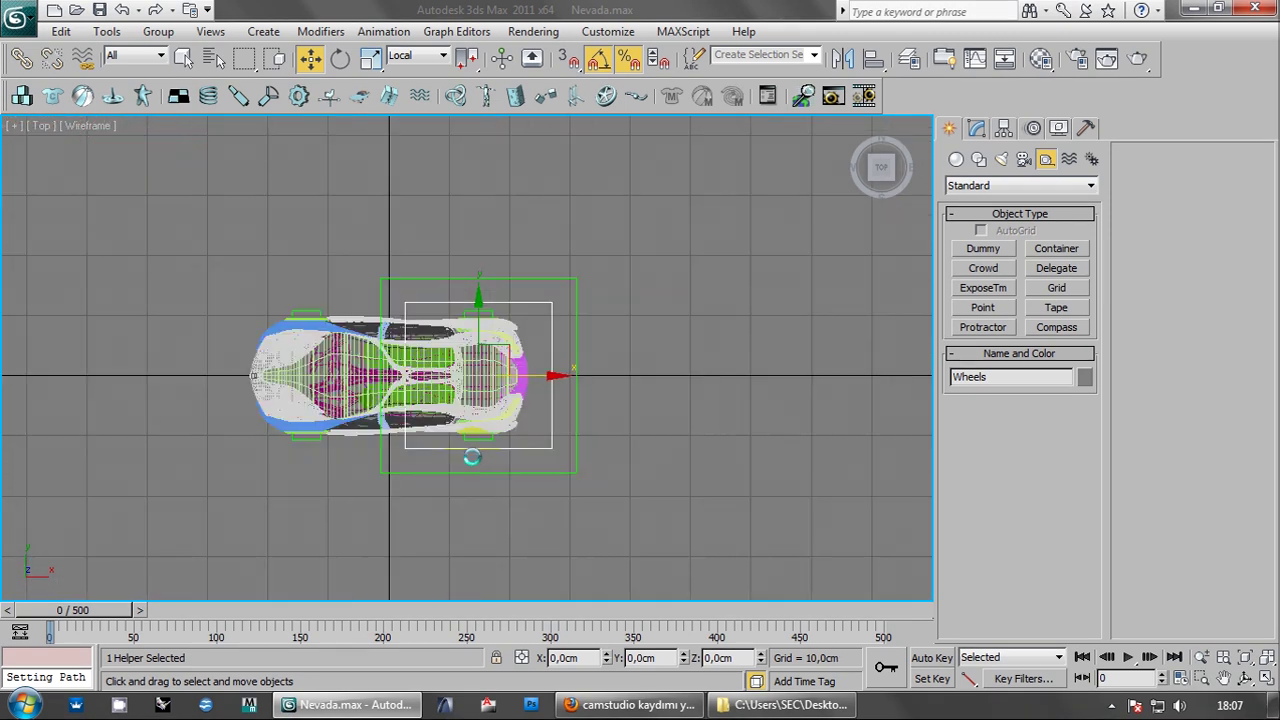
scroll(505, 420, "up", 2)
scroll(488, 444, "up", 2)
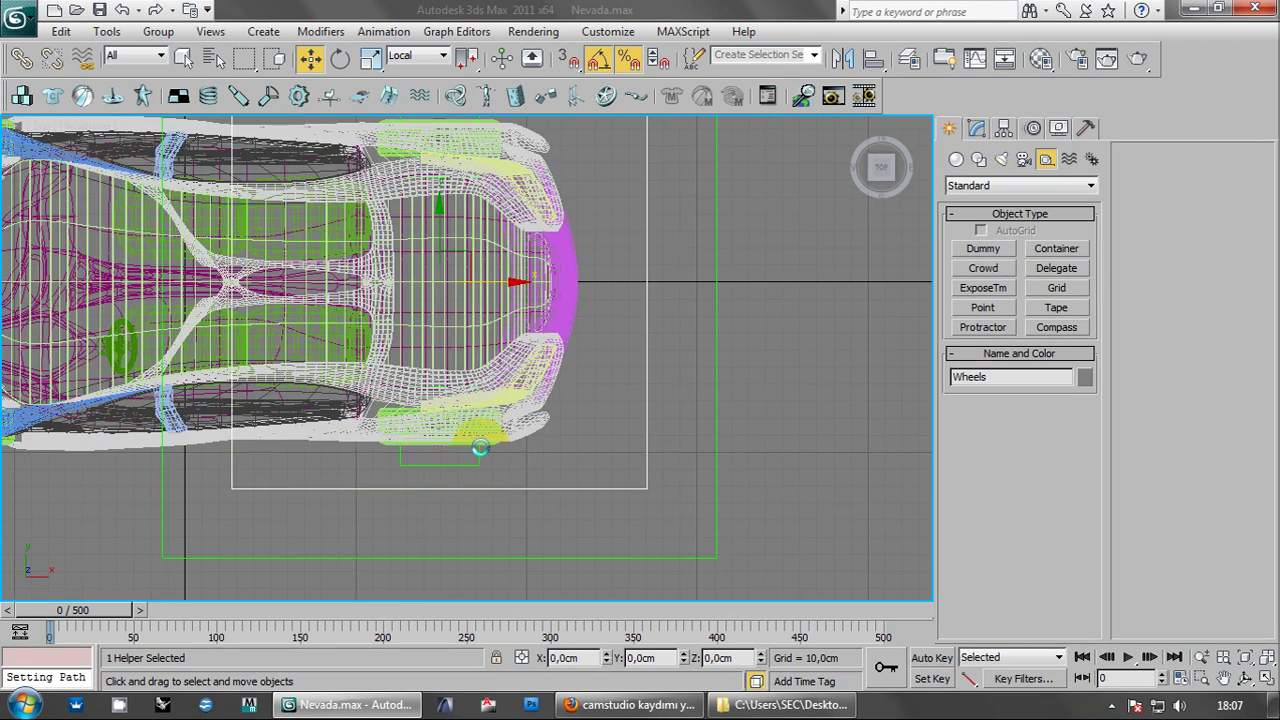
scroll(484, 450, "up", 2)
- Reframe the car in the view and select the Wheels helper again
left_click(498, 444)
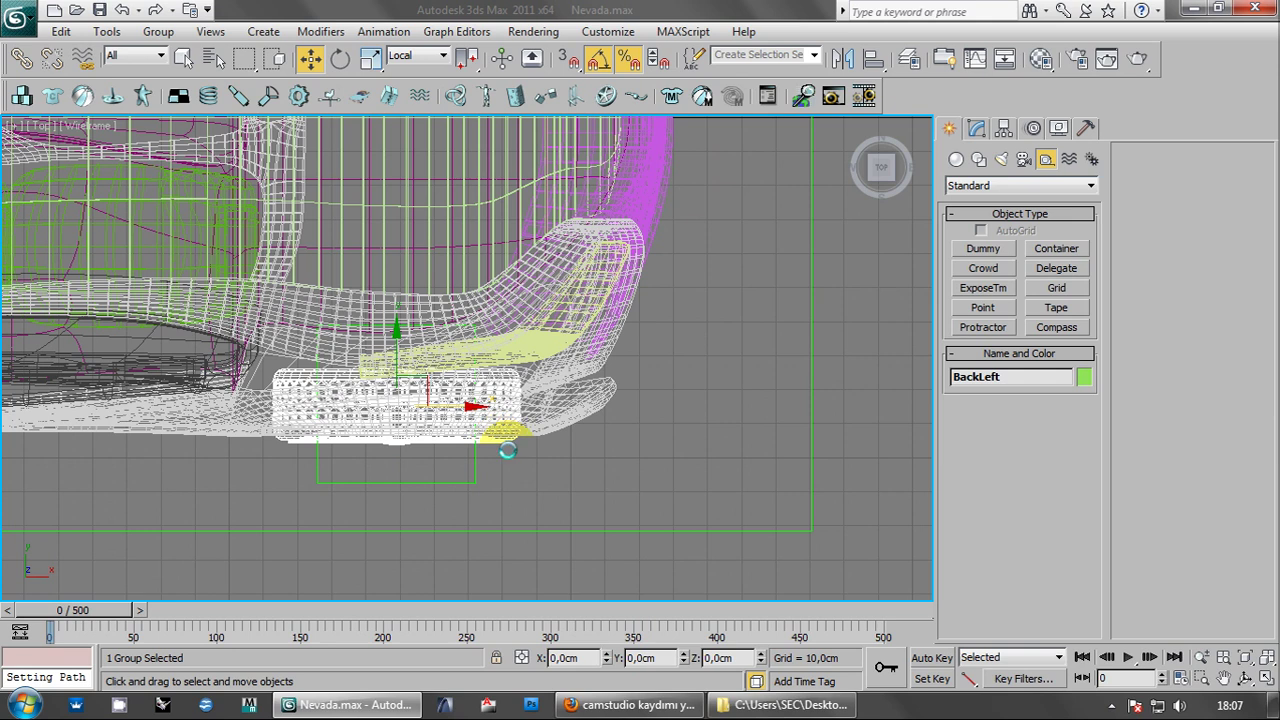
scroll(505, 435, "down", 5)
scroll(510, 430, "down", 2)
left_click(698, 377)
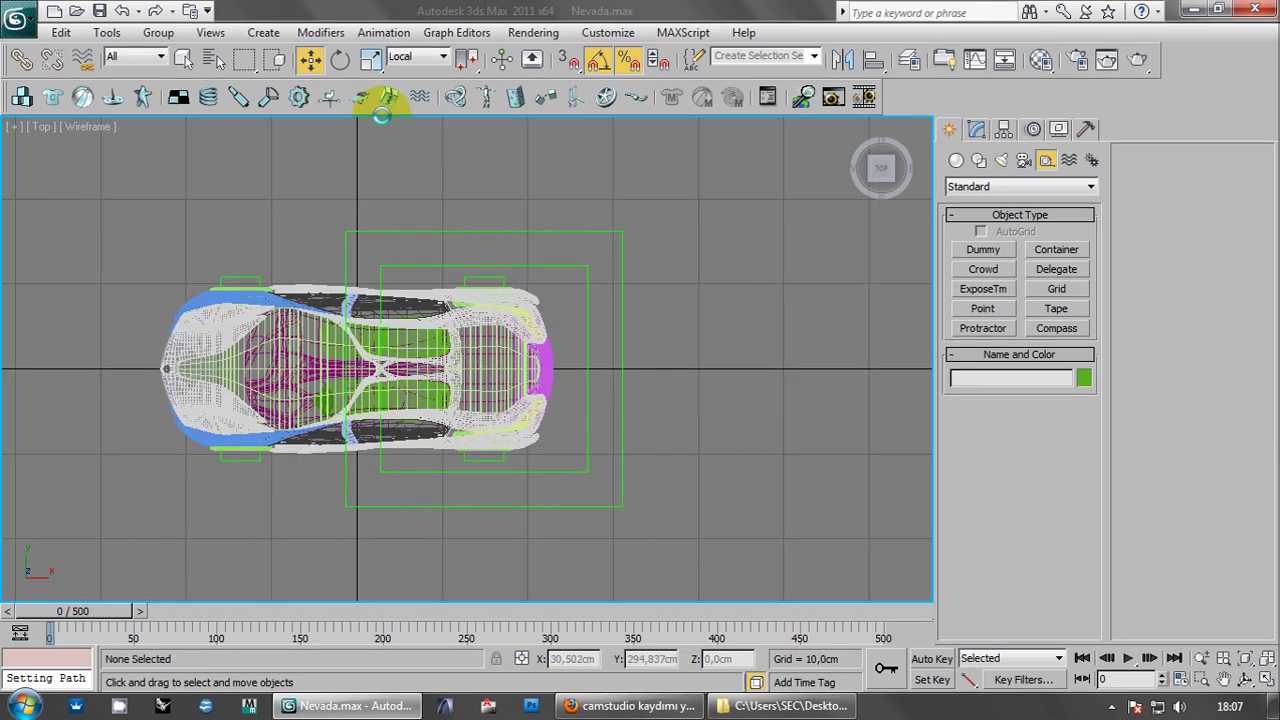
middle_click_drag(417, 295, 458, 299)
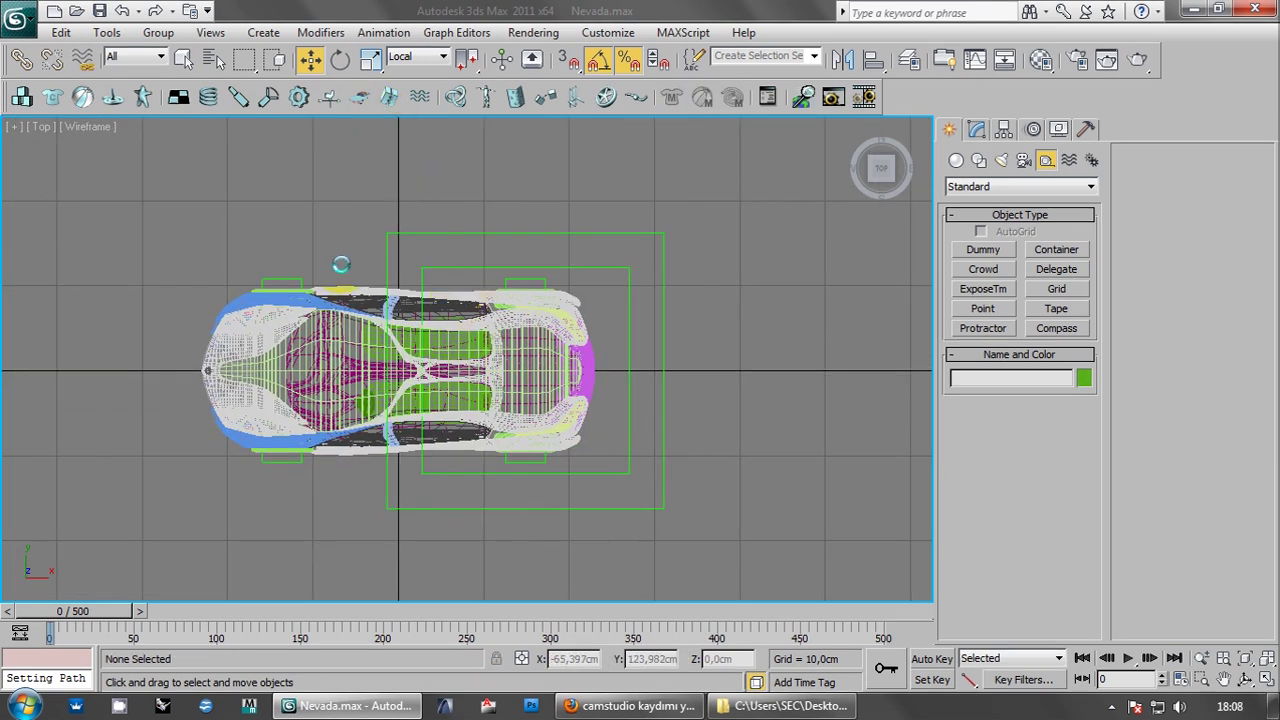
scroll(420, 280, "up", 2)
scroll(500, 286, "up", 1)
left_click(653, 250)
- Shift-drag a Copy of the Wheels helper named Wheels001 to the car's left end
middle_click_drag(515, 295, 577, 273)
key("alt+w")
key("alt+w")
key("alt+w")
key("alt+w")
scroll(506, 258, "up", 2)
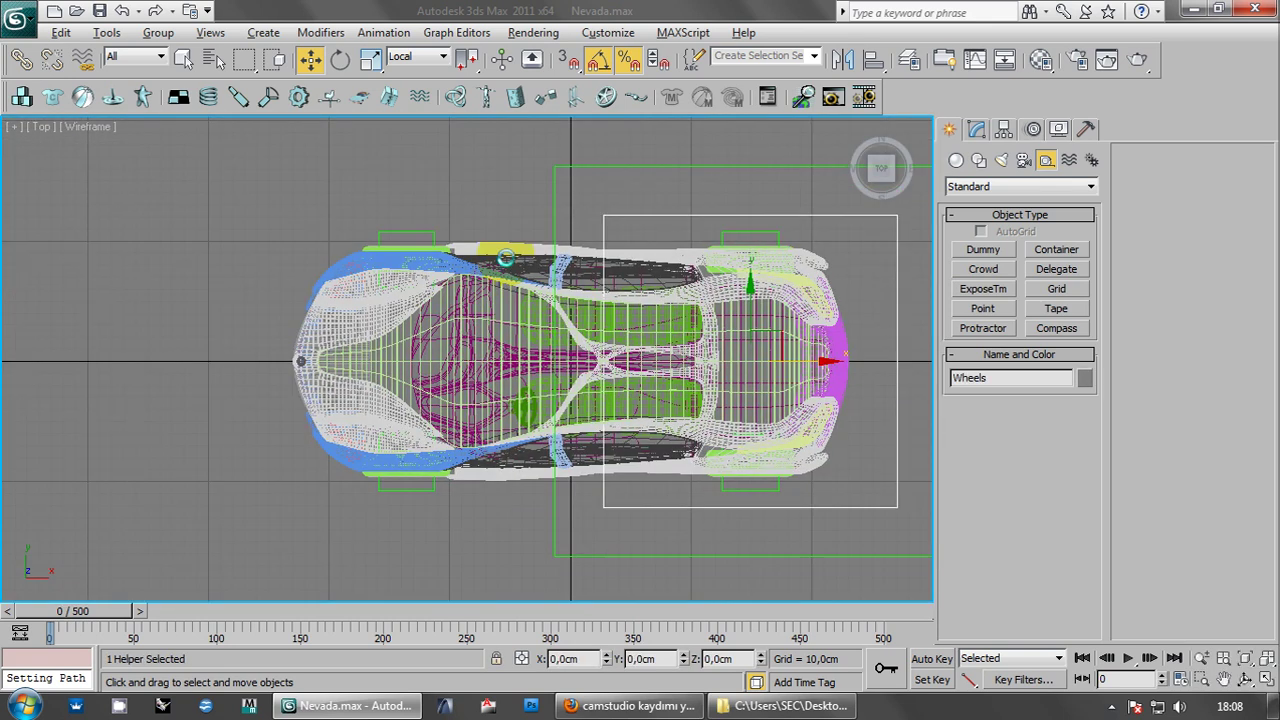
middle_click_drag(506, 258, 521, 241)
mouse_move(805, 356)
left_mouse_down("shift")
mouse_move(470, 356)
mouse_move(485, 354)
left_mouse_up("shift")
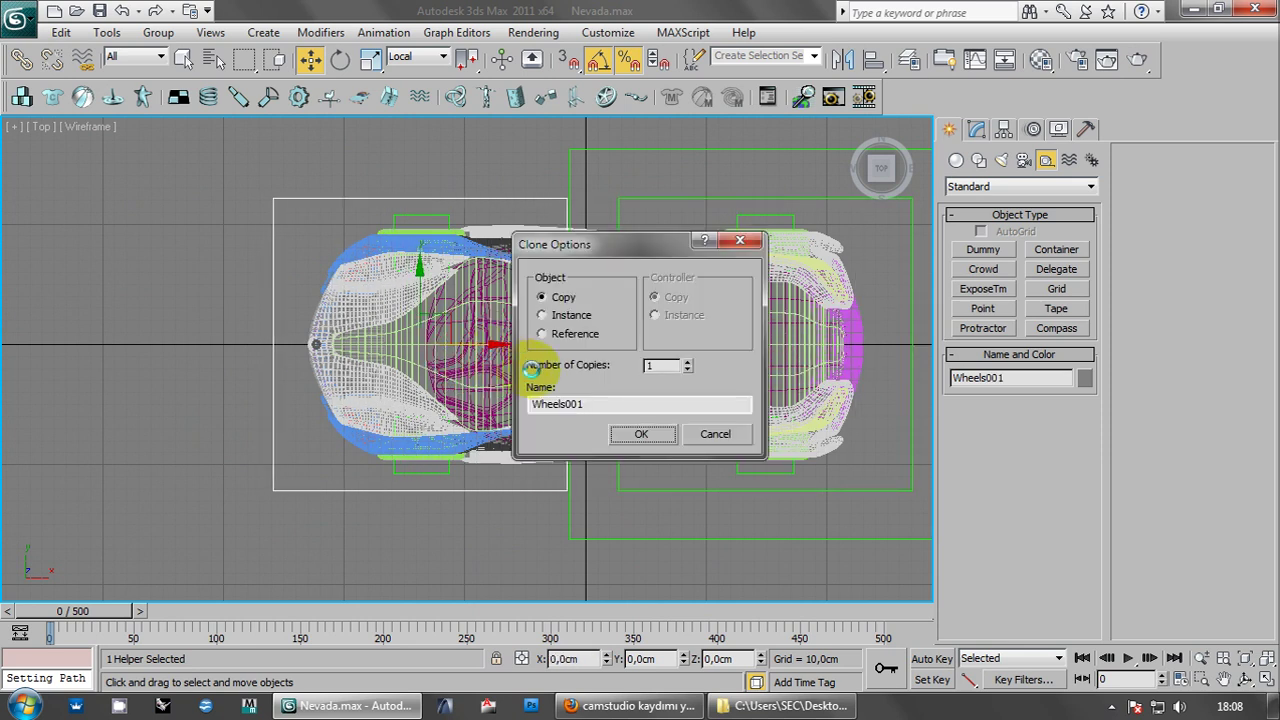
- Create the Wheels001 copy and align it centre-to-centre in X with front wheel ChamferCyl005
left_click(645, 434)
mouse_move(457, 453)
middle_mouse_down()
mouse_move(507, 440)
mouse_move(461, 431)
middle_mouse_up()
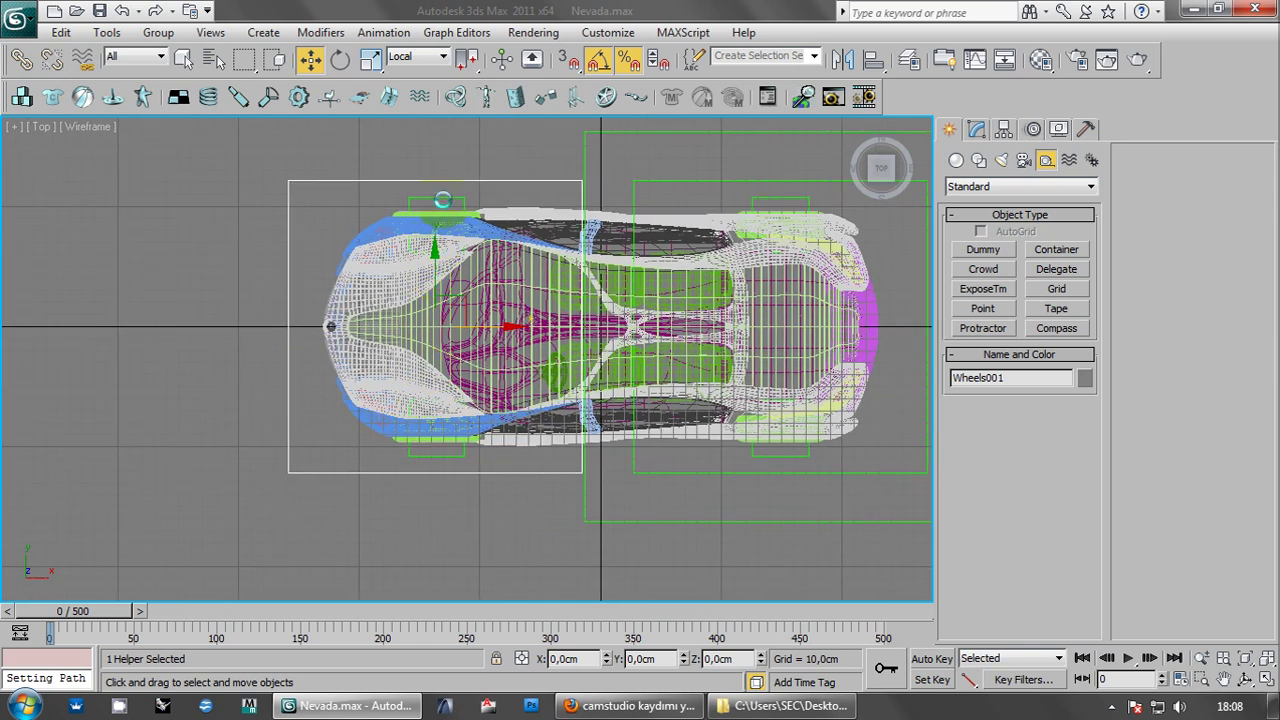
left_click(516, 181)
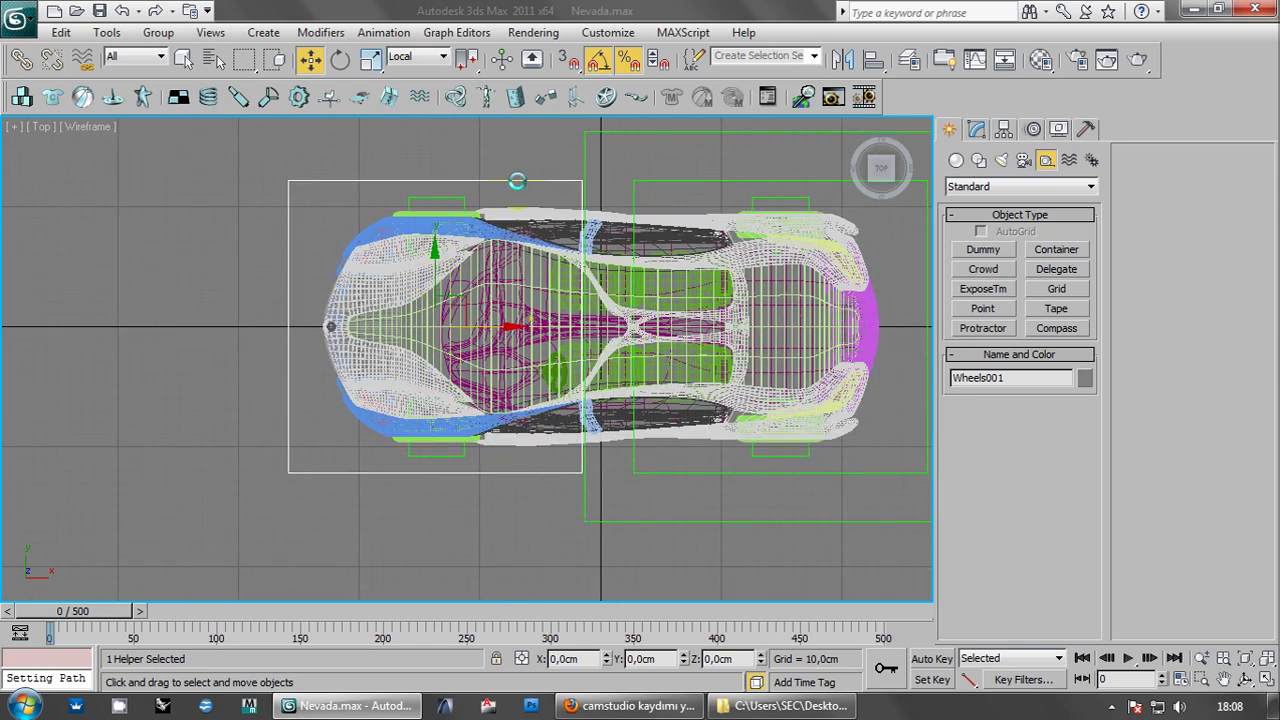
left_click(866, 60)
scroll(453, 211, "up", 5)
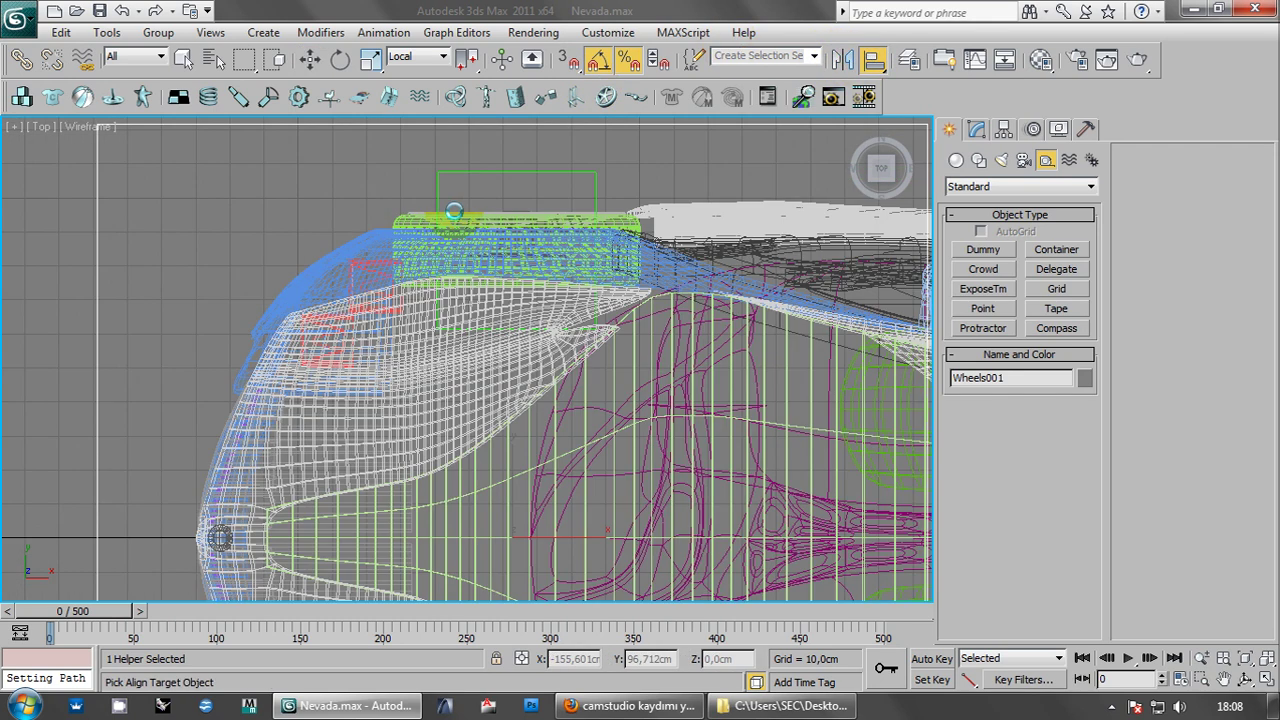
left_click(455, 218)
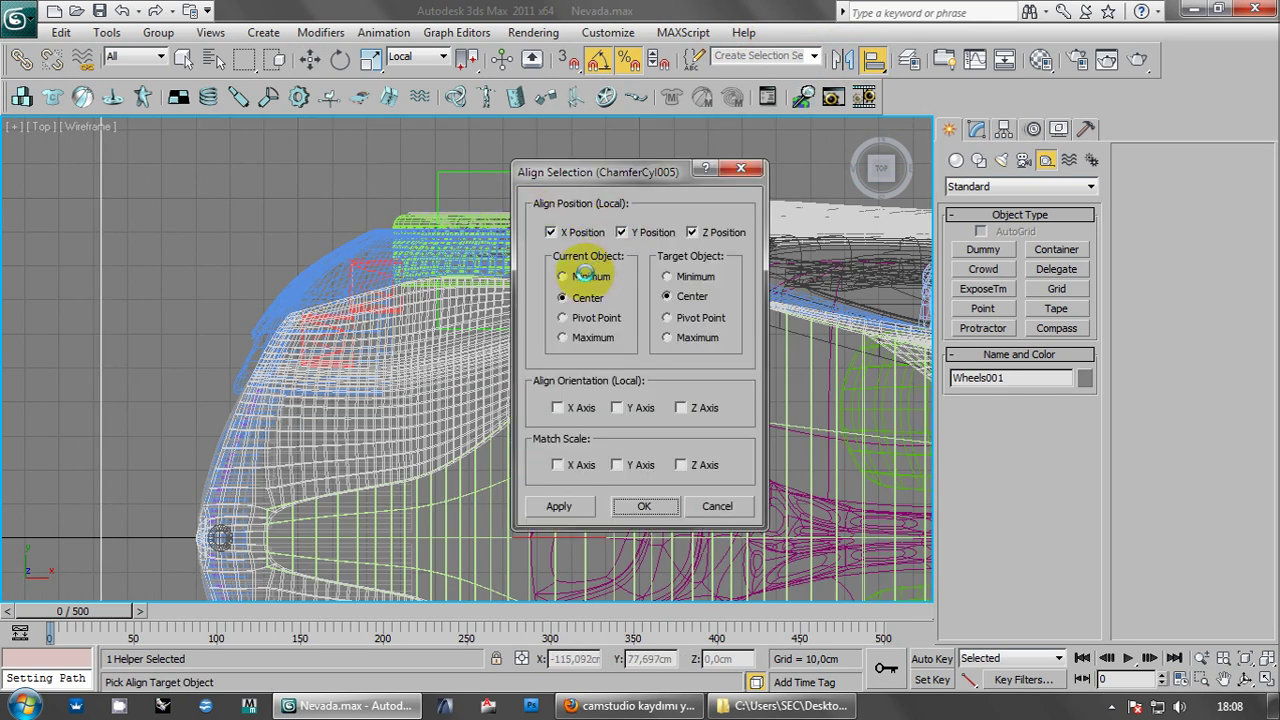
left_click(644, 506)
- Recentre the view on the car and return to the four-viewport layout
scroll(542, 400, "down", 3)
scroll(538, 320, "down", 3)
scroll(510, 335, "up", 1)
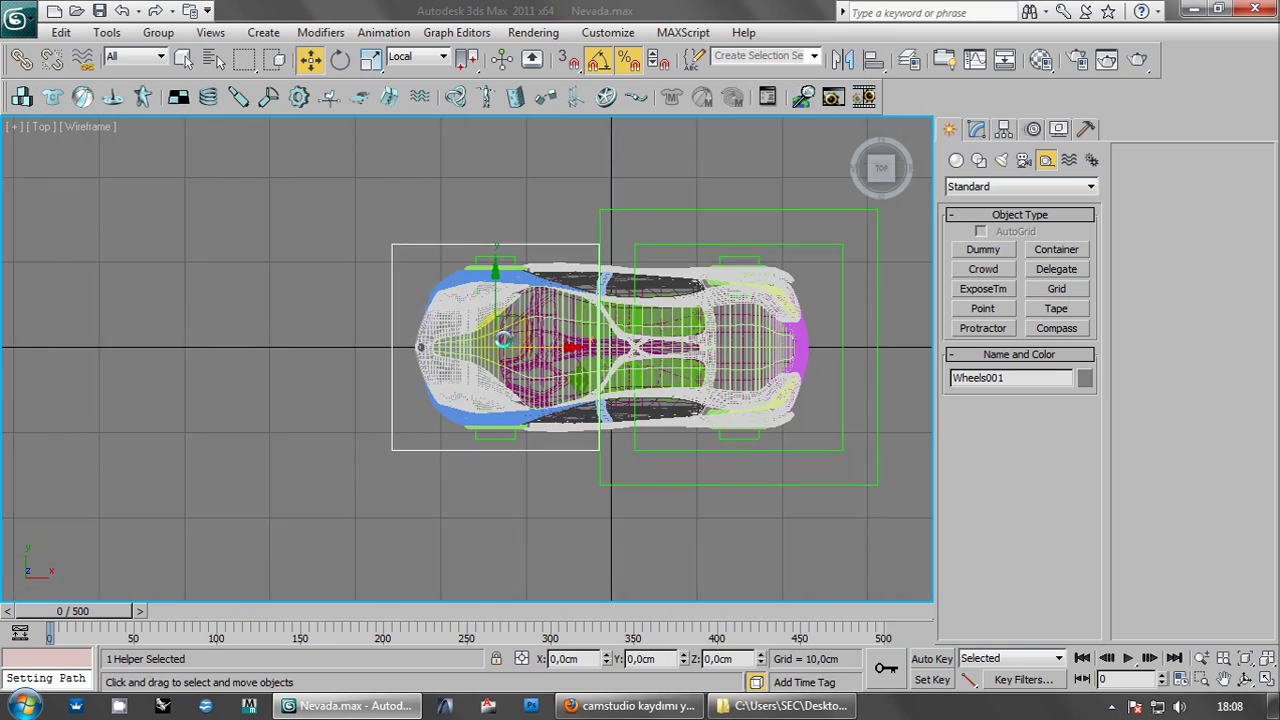
scroll(500, 348, "up", 1)
middle_click_drag(500, 348, 492, 369)
key("alt+w")
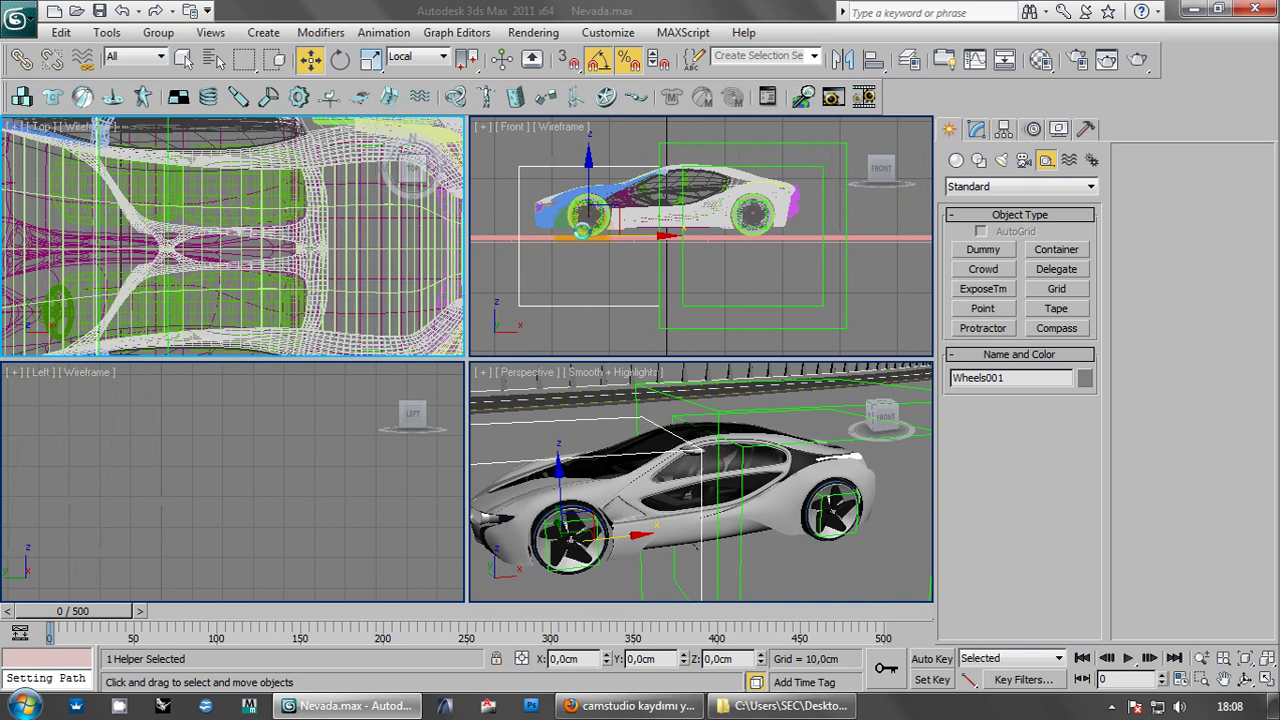
- Maximize the top view and rotate the helper box -20° around Z
key("alt+w")
key("ctrl+alt+z")
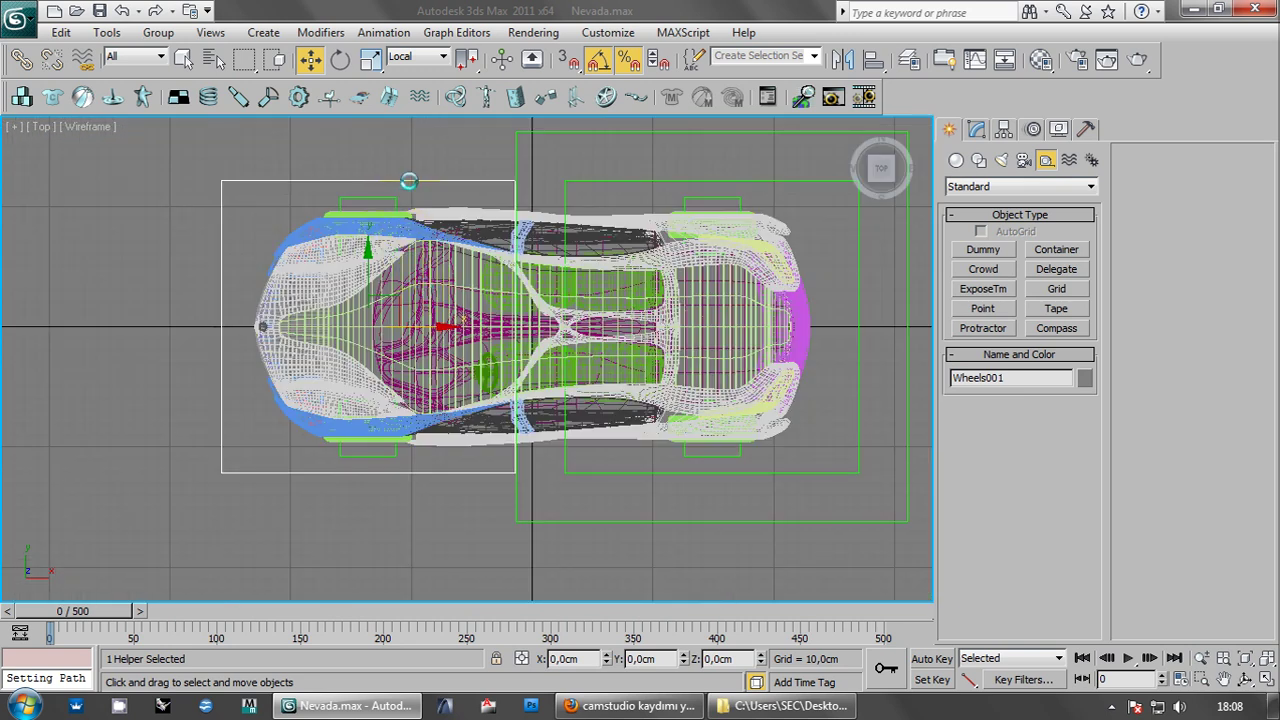
left_click(340, 59)
mouse_move(395, 260)
left_mouse_down()
mouse_move(425, 268)
mouse_move(408, 262)
left_mouse_up()
left_click(423, 151)
- Select both front dummies and Shift-move a copy of them out ahead of the car
scroll(412, 208, "up", 1)
scroll(419, 212, "up", 1)
left_click(419, 212)
middle_click_drag(412, 550, 450, 458)
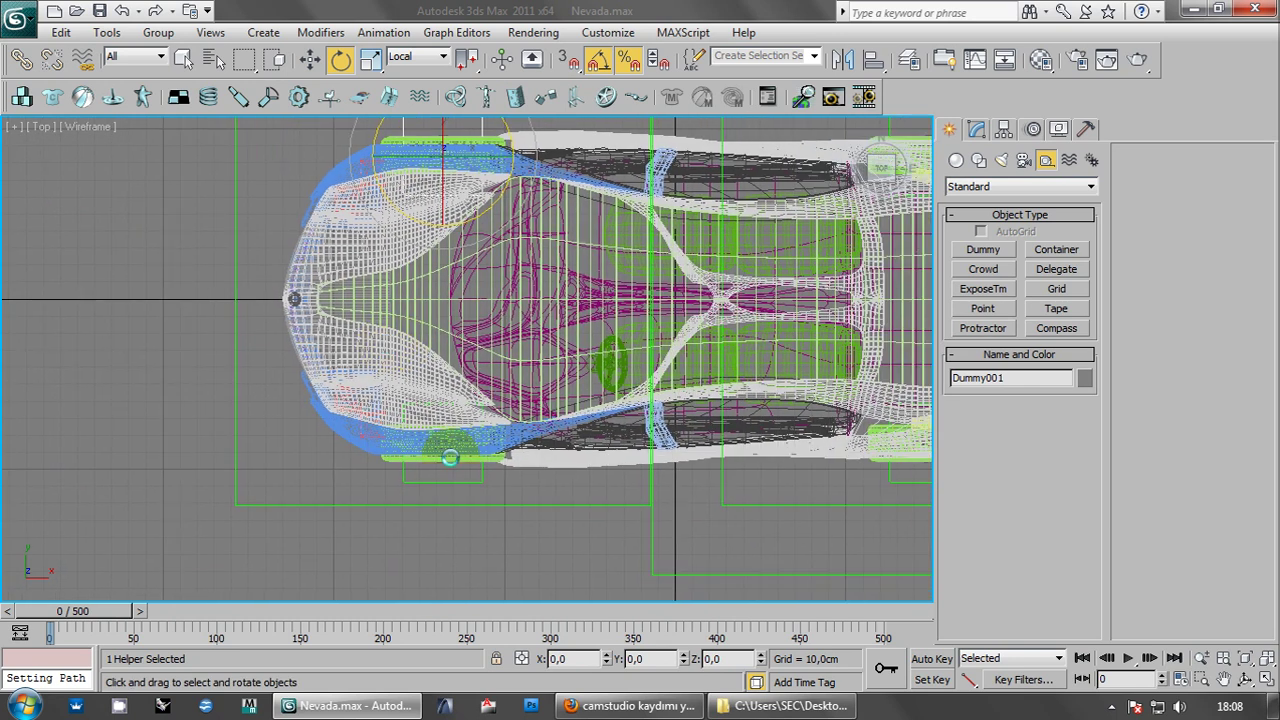
left_click(445, 480, "ctrl")
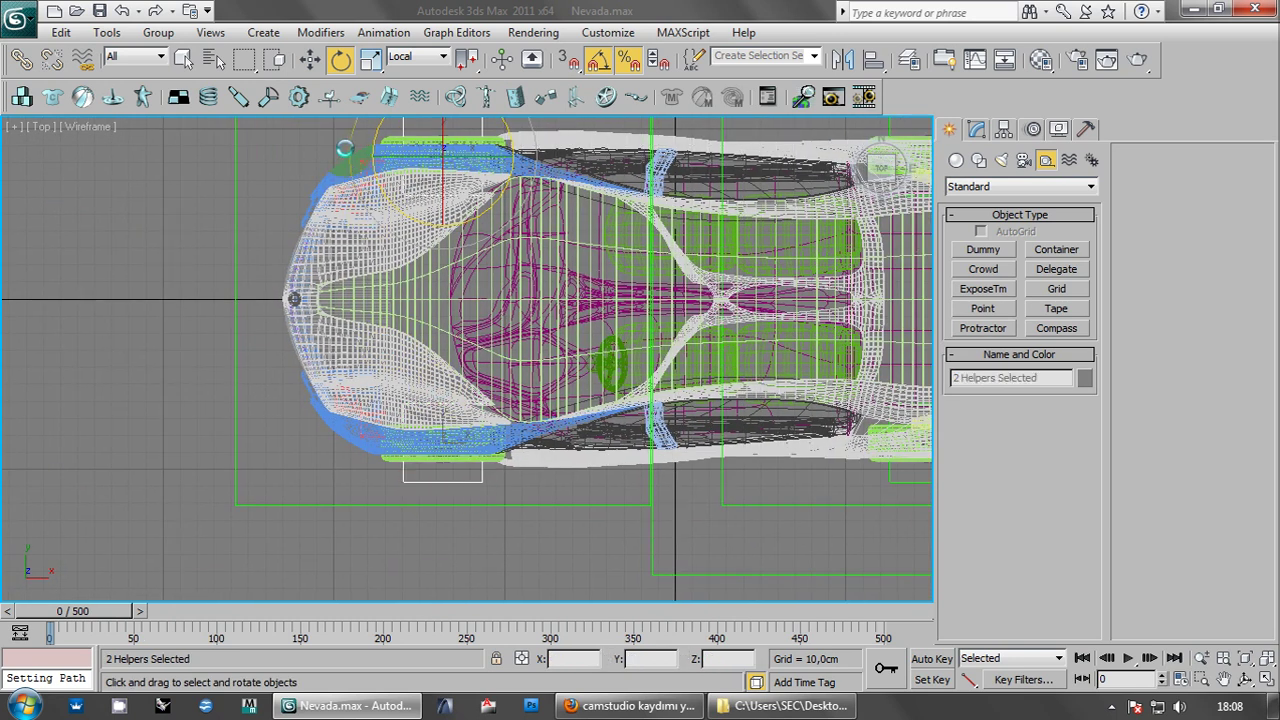
left_click(310, 59)
scroll(470, 378, "down", 4)
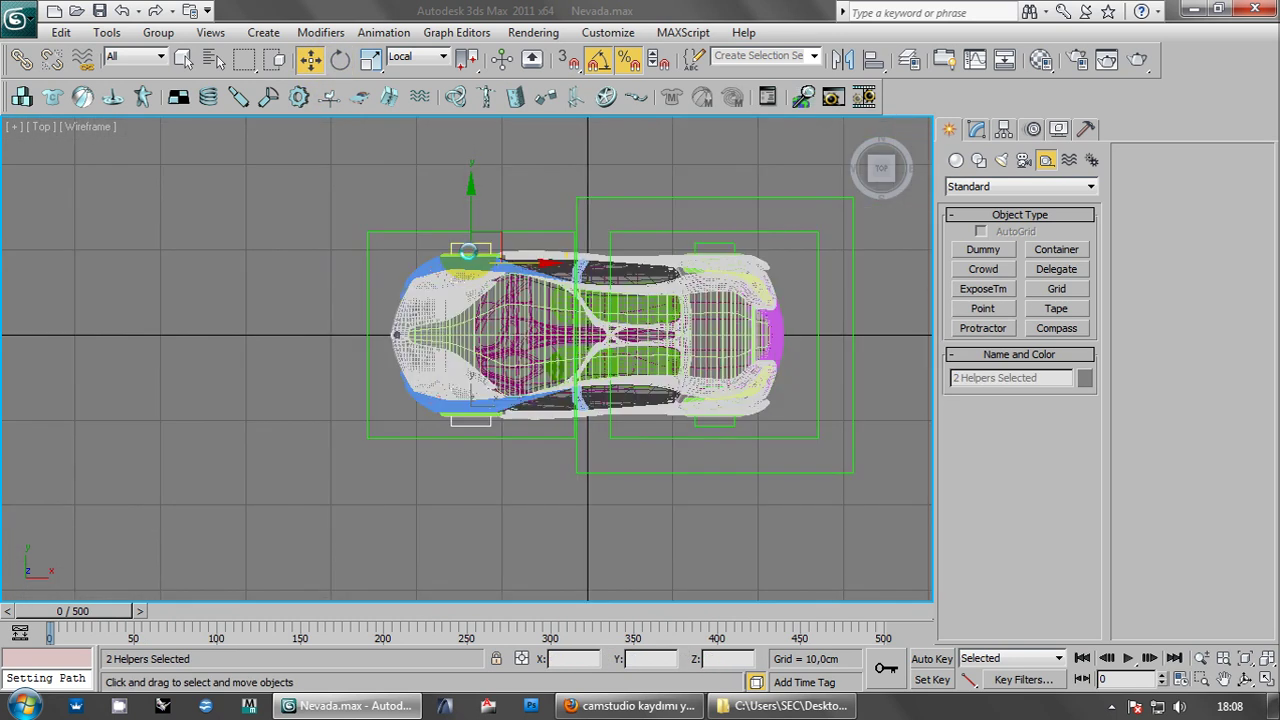
middle_click_drag(470, 378, 484, 416)
left_click_drag(562, 301, 446, 306)
left_click(636, 431)
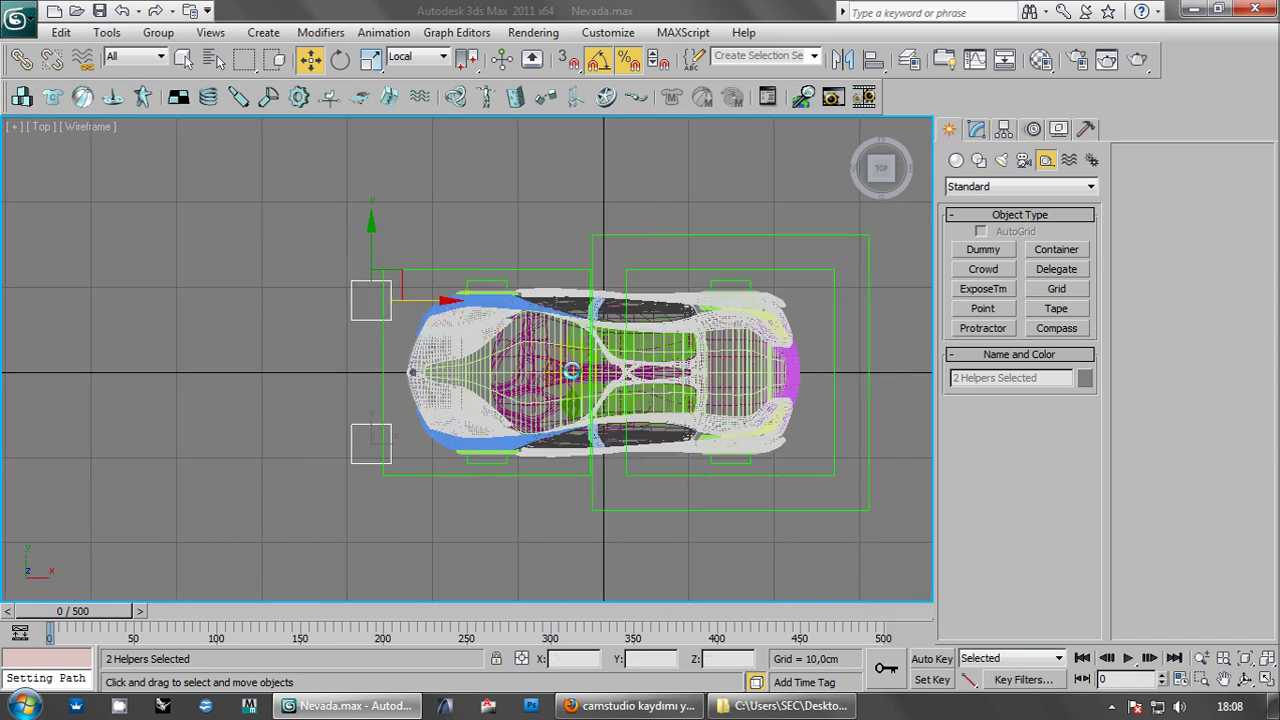
- Align the copied dummies to Plane002 in X, current maximum to target minimum, then deselect
middle_click_drag(540, 305, 502, 303)
left_click(876, 58)
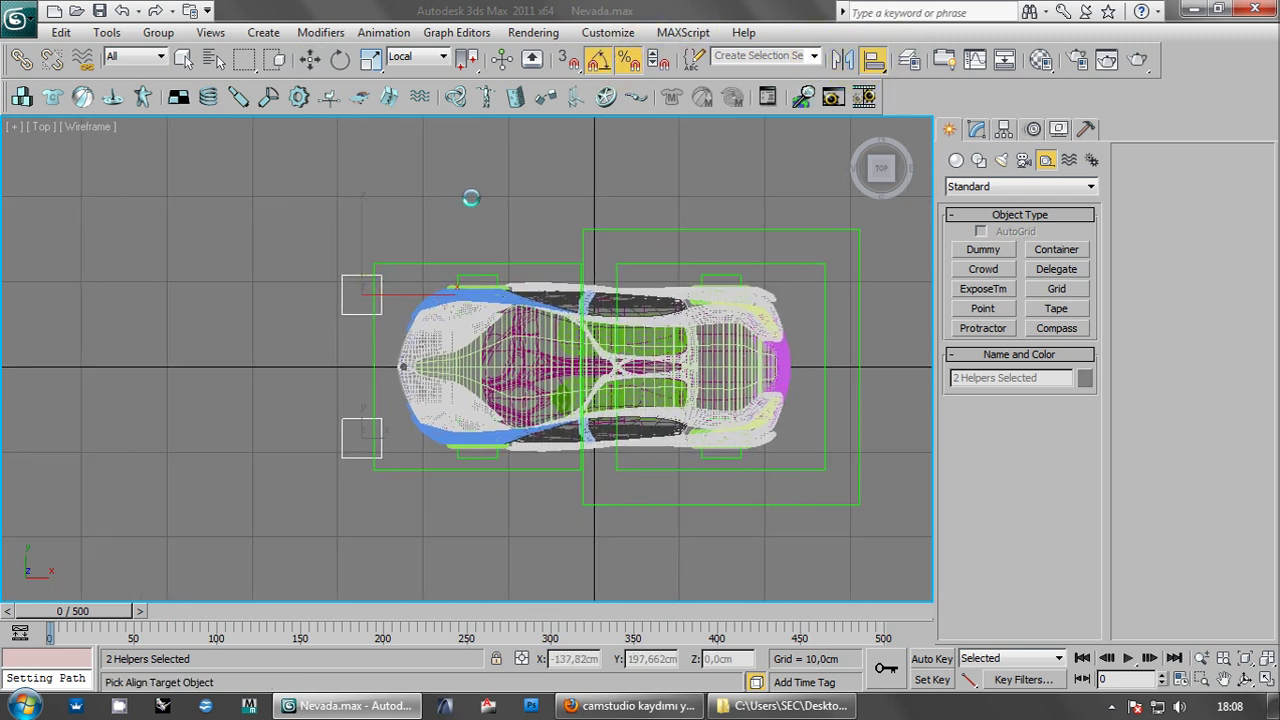
scroll(420, 350, "up", 2)
left_click(518, 263)
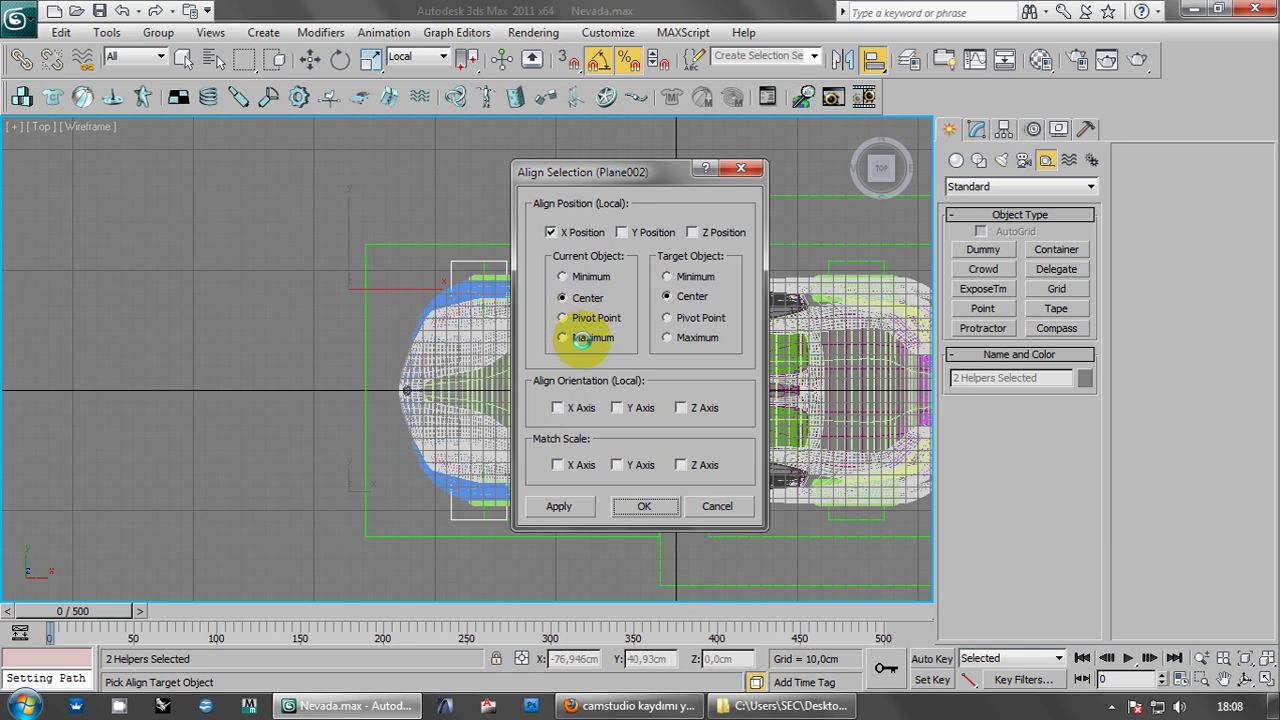
left_click(580, 337)
left_click(670, 276)
left_click(645, 504)
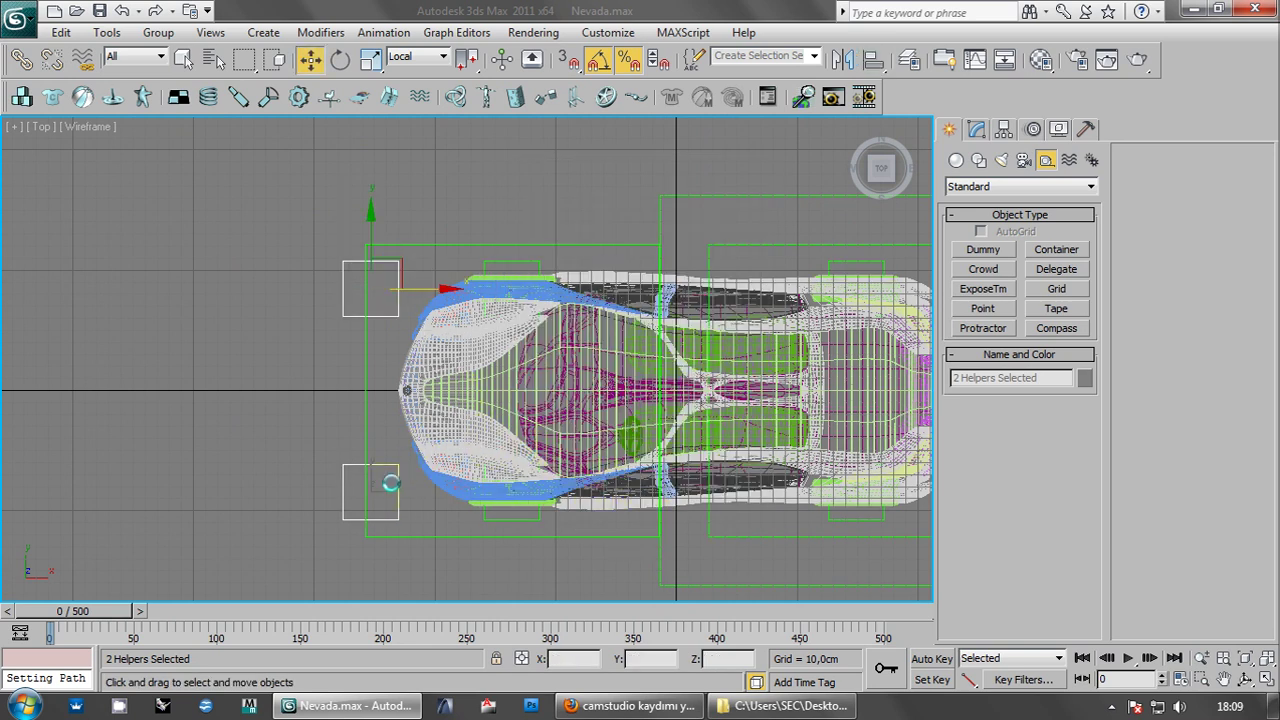
scroll(400, 325, "up", 2)
scroll(400, 325, "up", 4)
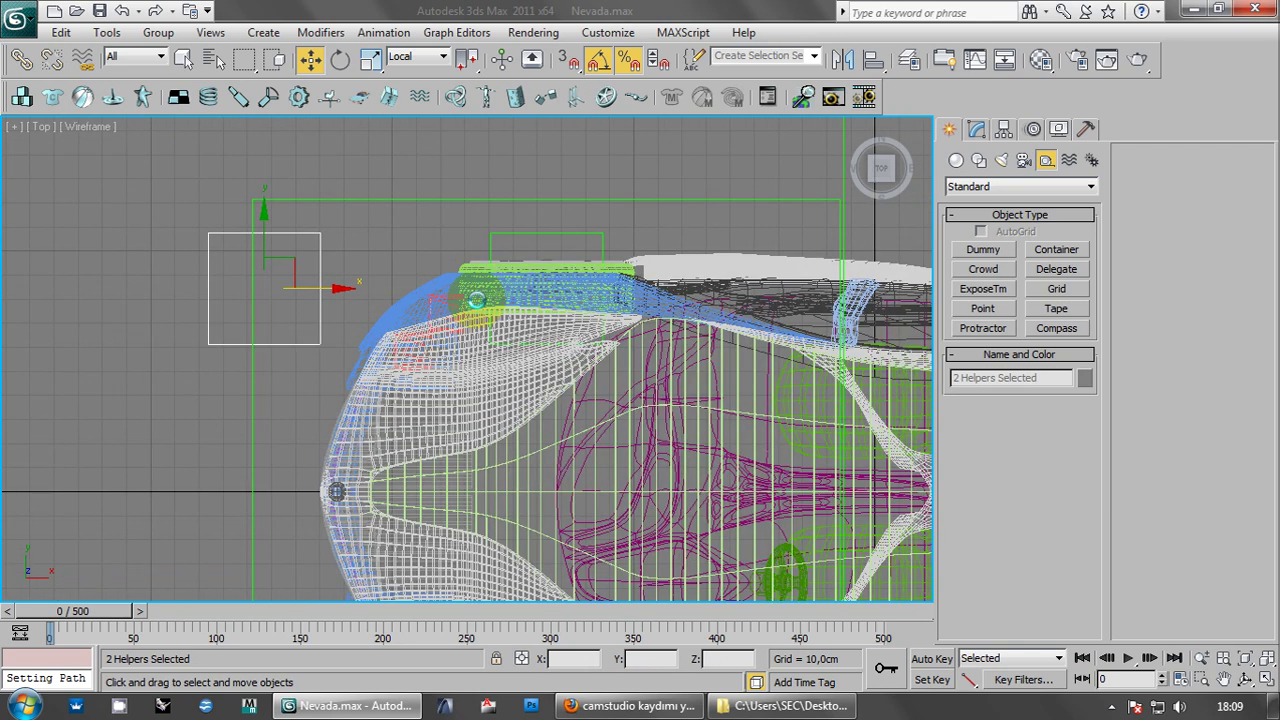
scroll(400, 321, "down", 1)
scroll(440, 286, "down", 1)
left_click(481, 175)
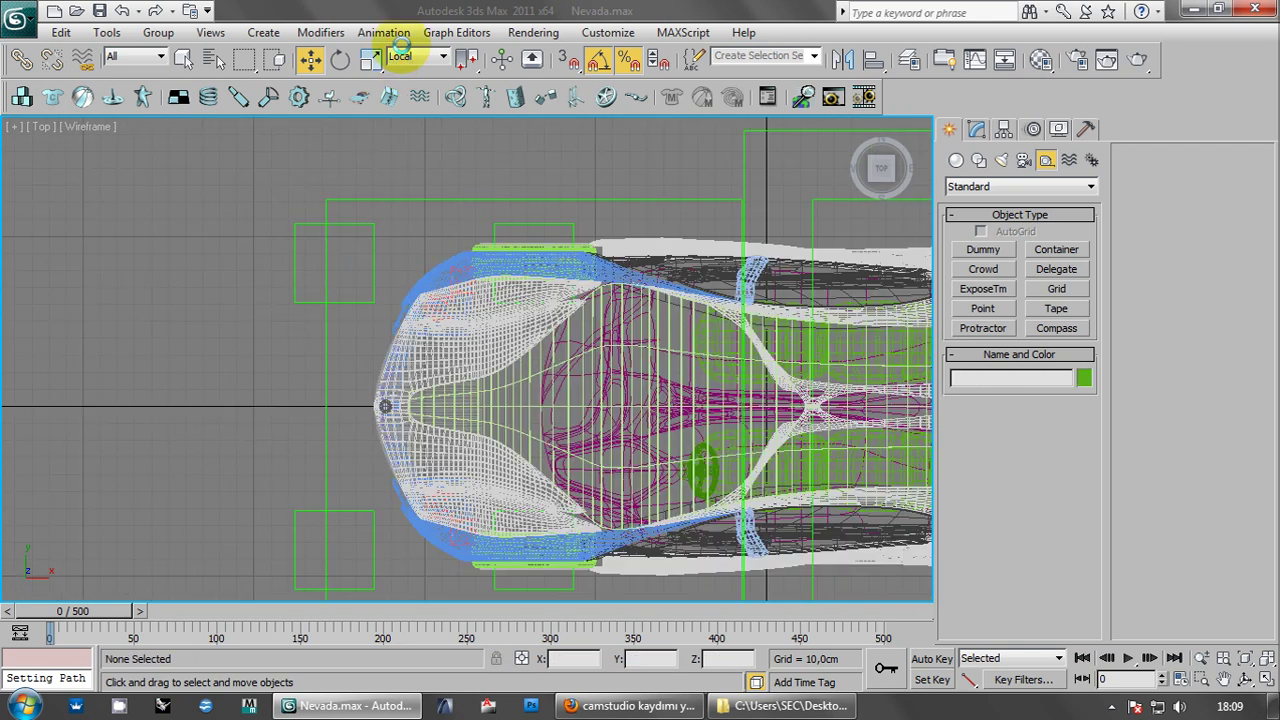
- Give Dummy001 a LookAt constraint targeting Dummy005
left_click_drag(486, 214, 509, 224)
left_click(382, 31)
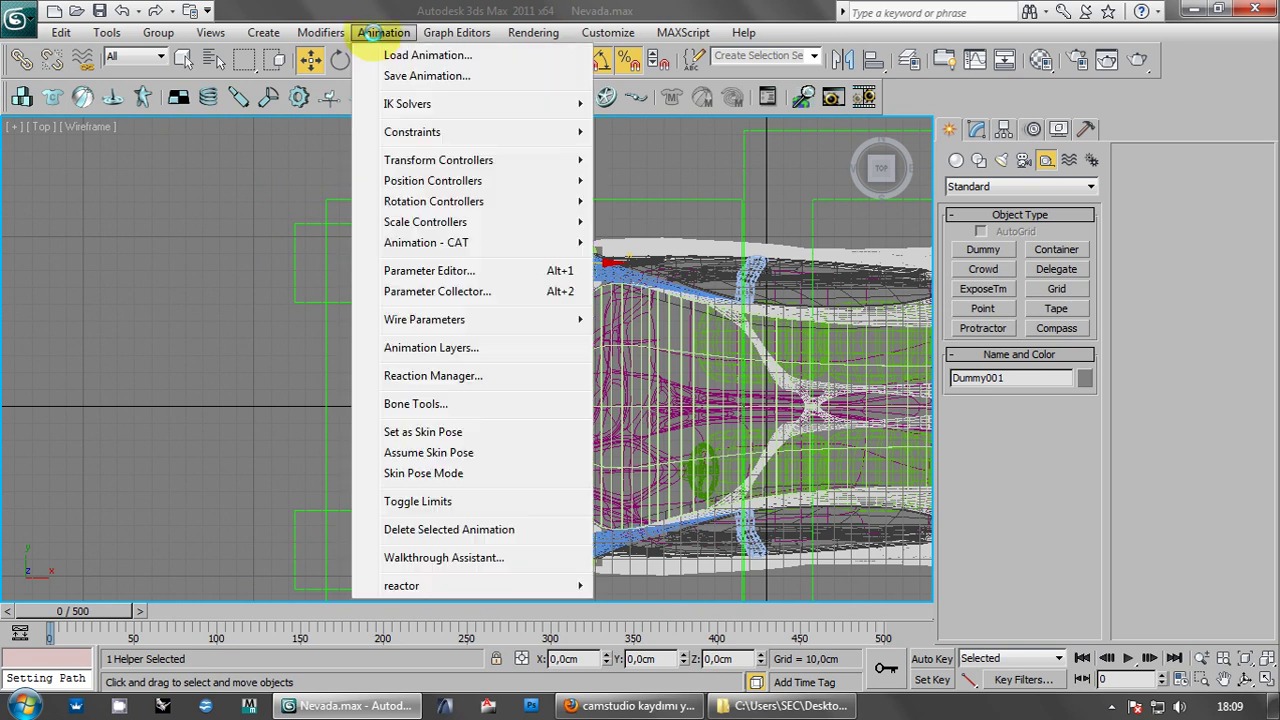
mouse_move(412, 132)
left_click(645, 256)
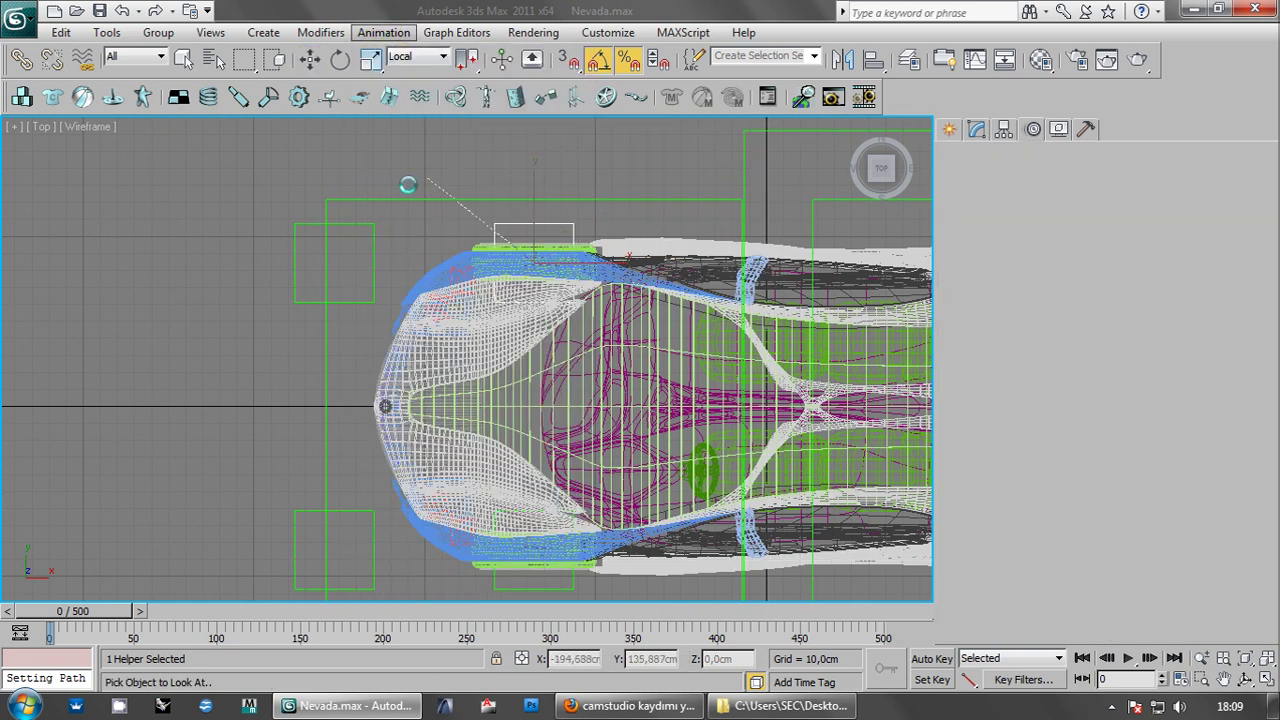
left_click(363, 227)
- Enable Keep Initial Offset on the LookAt constraint, then select the front-wheel dummy
key("alt+w")
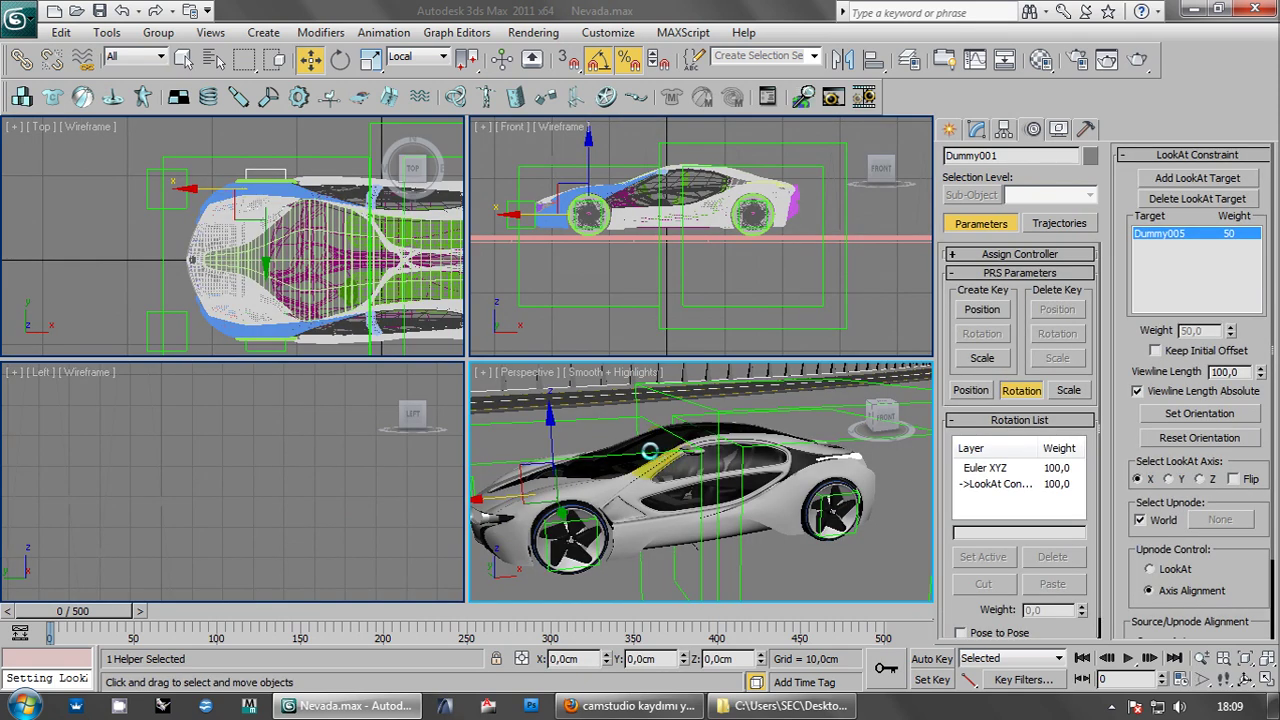
key("alt+w")
middle_click_drag(566, 400, 446, 396, "alt")
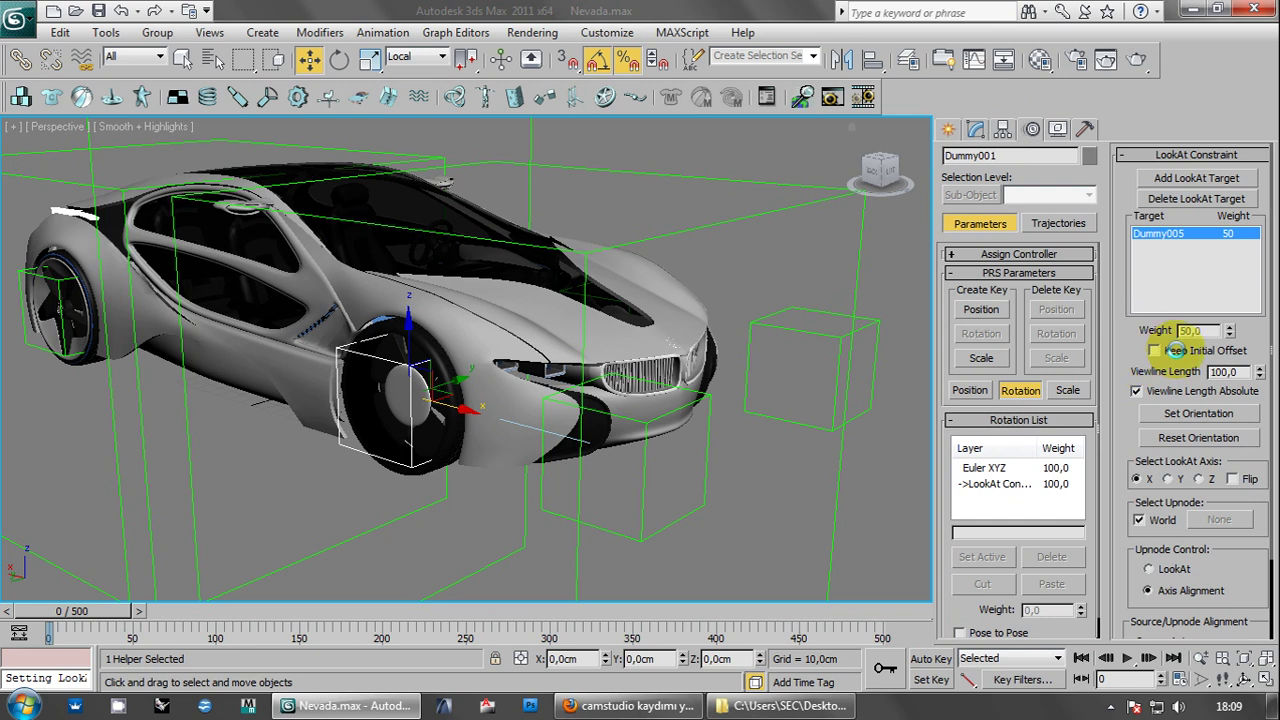
left_click(1175, 350)
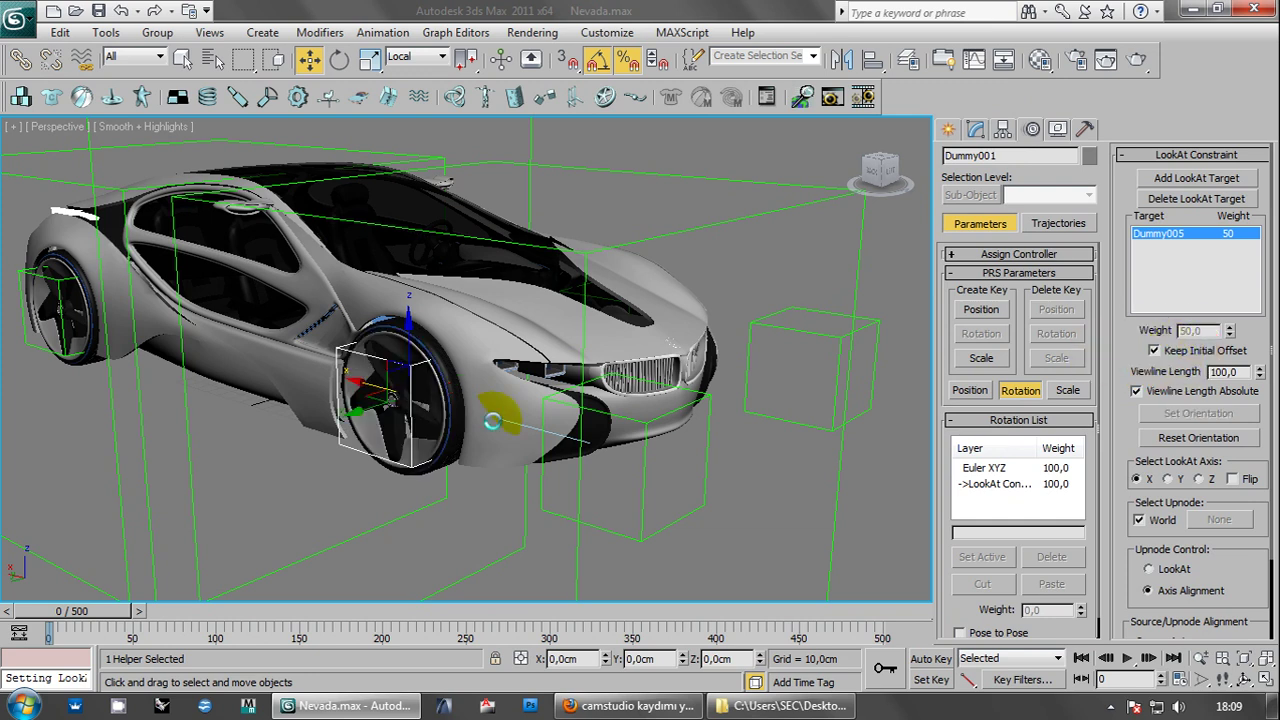
scroll(672, 398, "up", 2)
scroll(660, 410, "up", 2)
mouse_move(648, 428)
middle_mouse_down("alt")
mouse_move(561, 388)
mouse_move(606, 414)
middle_mouse_up("alt")
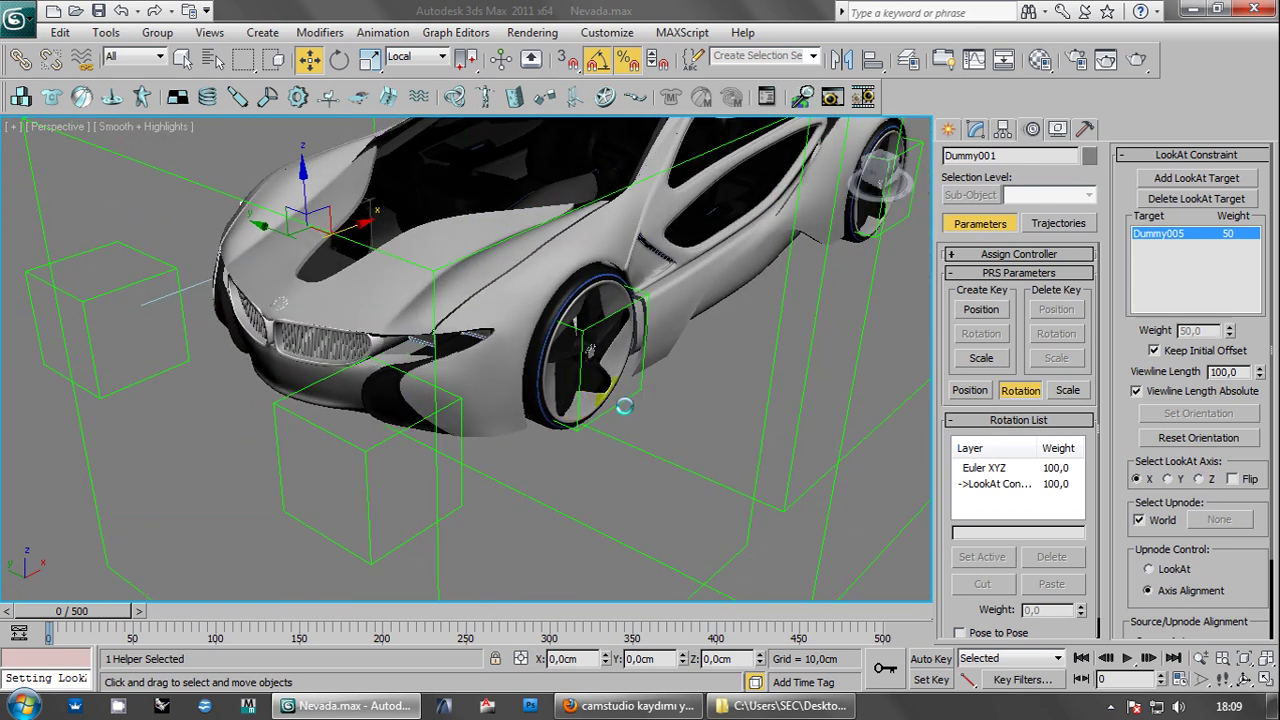
left_click(624, 401)
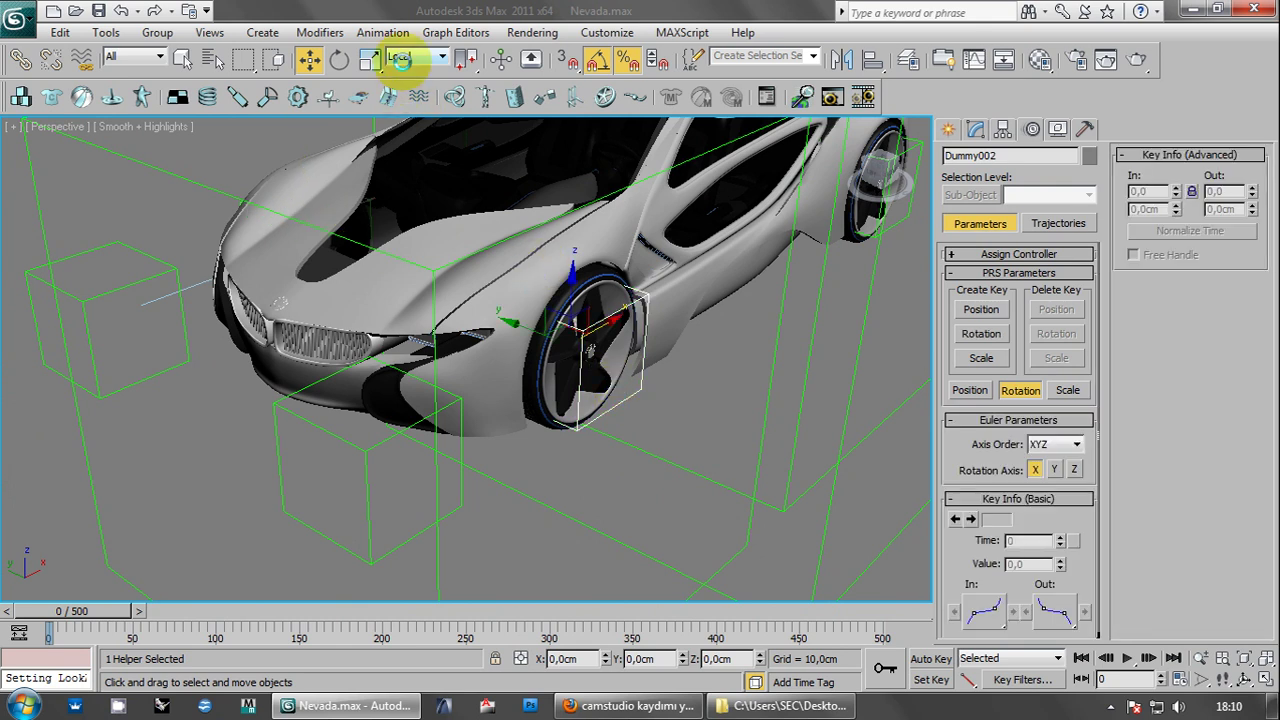
- Constrain Dummy002 to look at Dummy006 with Keep Initial Offset, then clear the selection
left_click(386, 32)
mouse_move(411, 132)
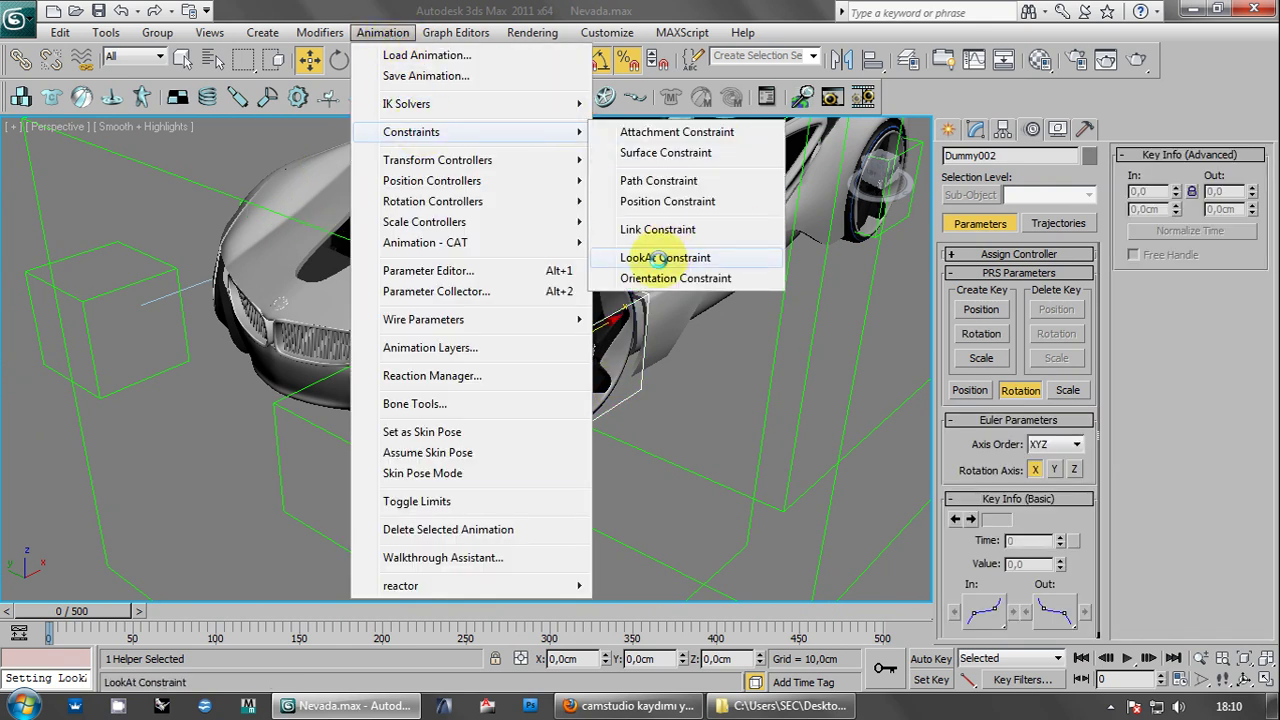
left_click(635, 257)
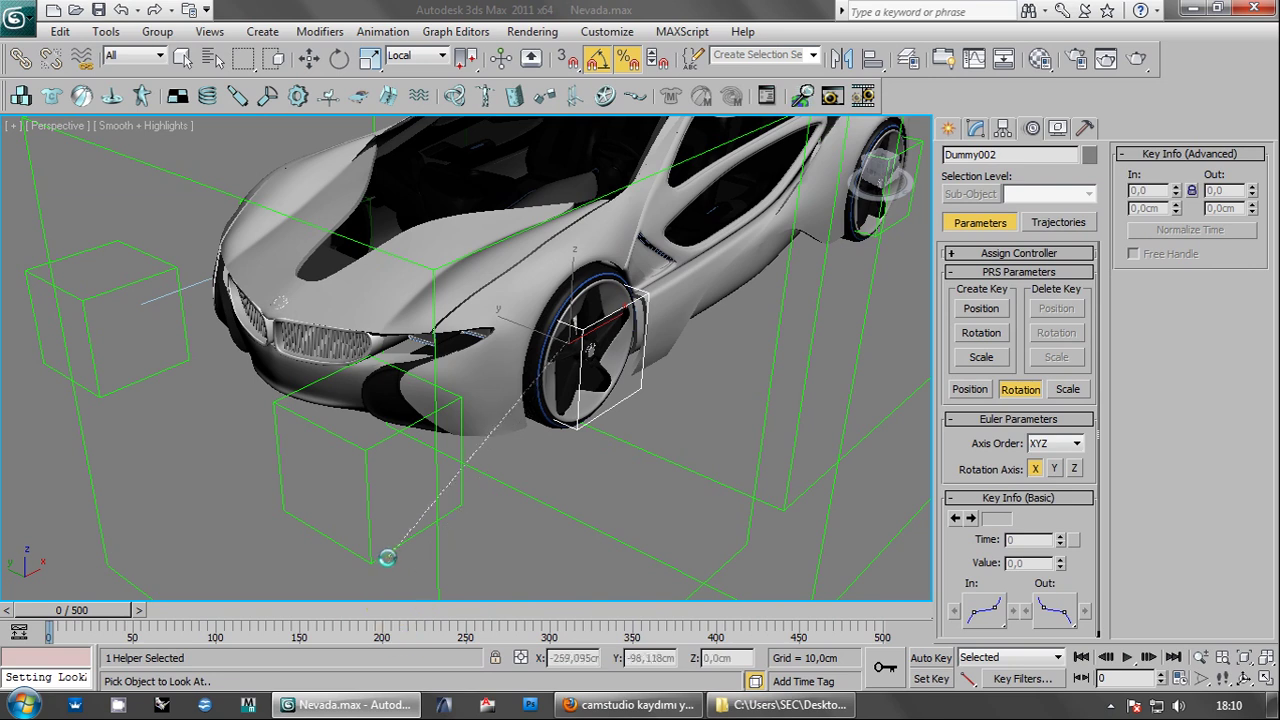
left_click(385, 554)
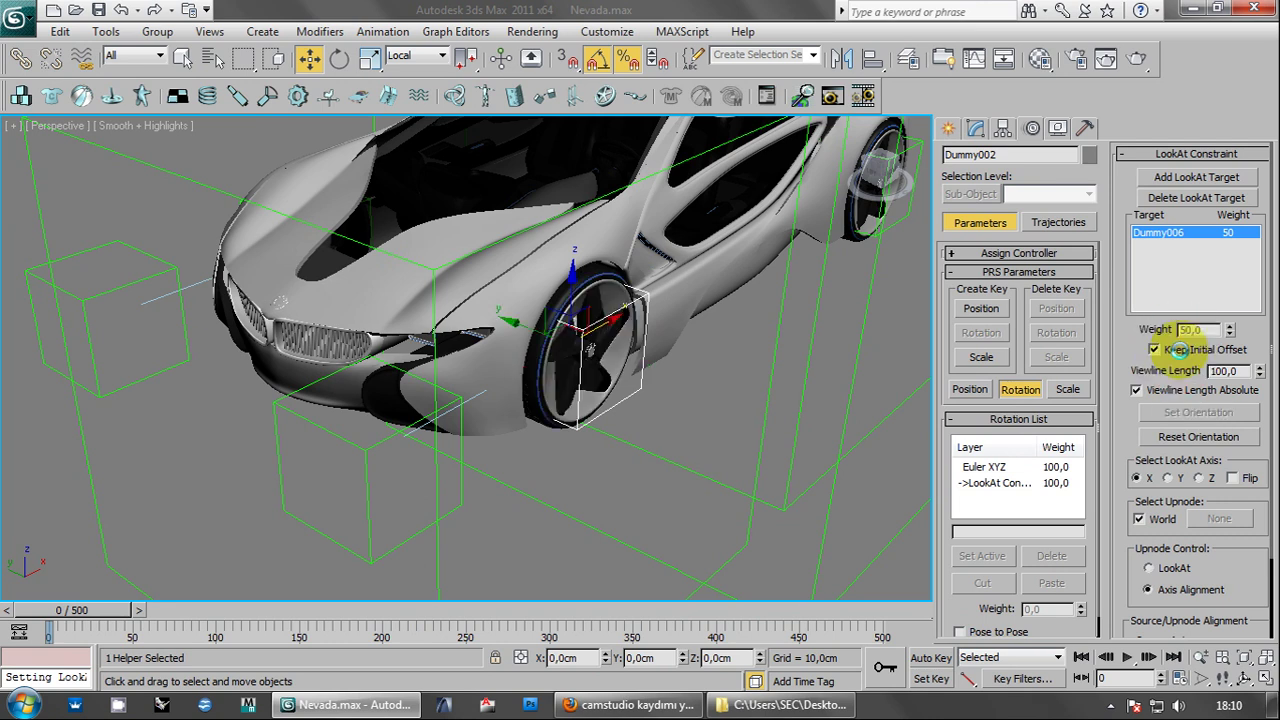
scroll(680, 417, "down", 2)
scroll(650, 433, "down", 2)
left_click(850, 531)
mouse_move(646, 457)
middle_mouse_down("alt")
mouse_move(529, 480)
mouse_move(529, 466)
mouse_move(526, 497)
mouse_move(594, 483)
middle_mouse_up("alt")
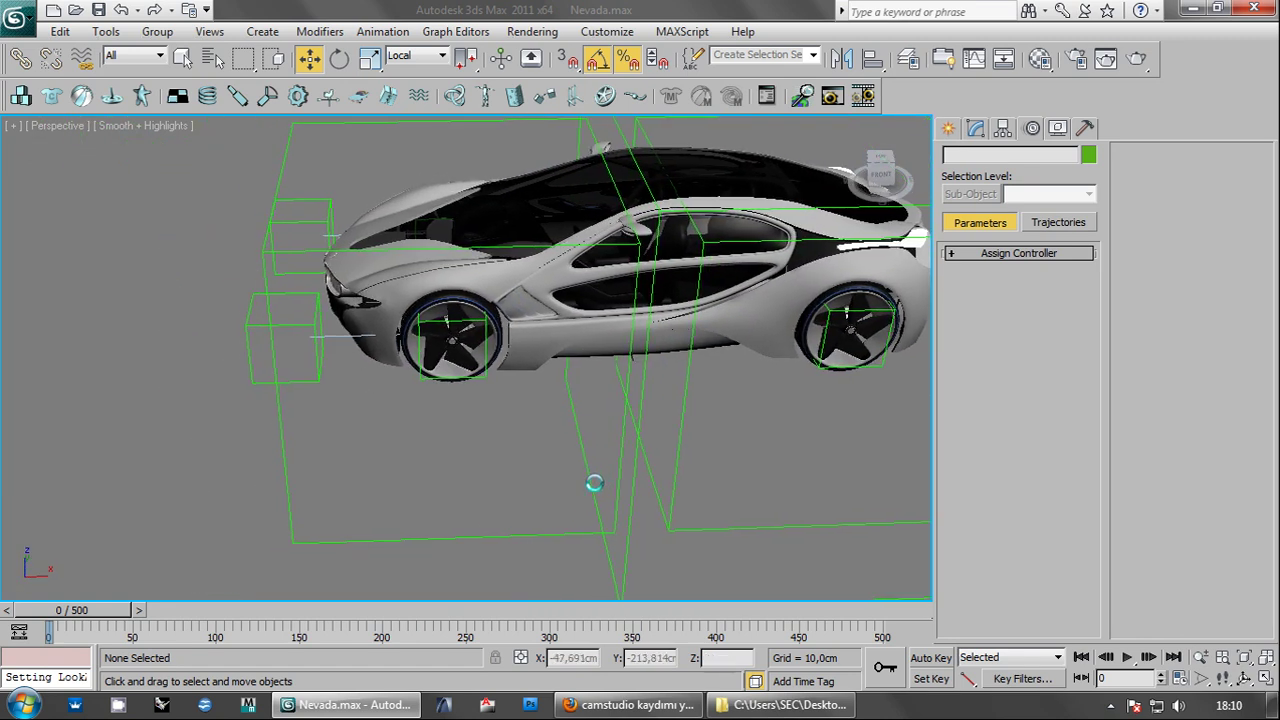
- Test-rotate the Wheels001 box 15° for steering, then undo the rotation
left_click(511, 536)
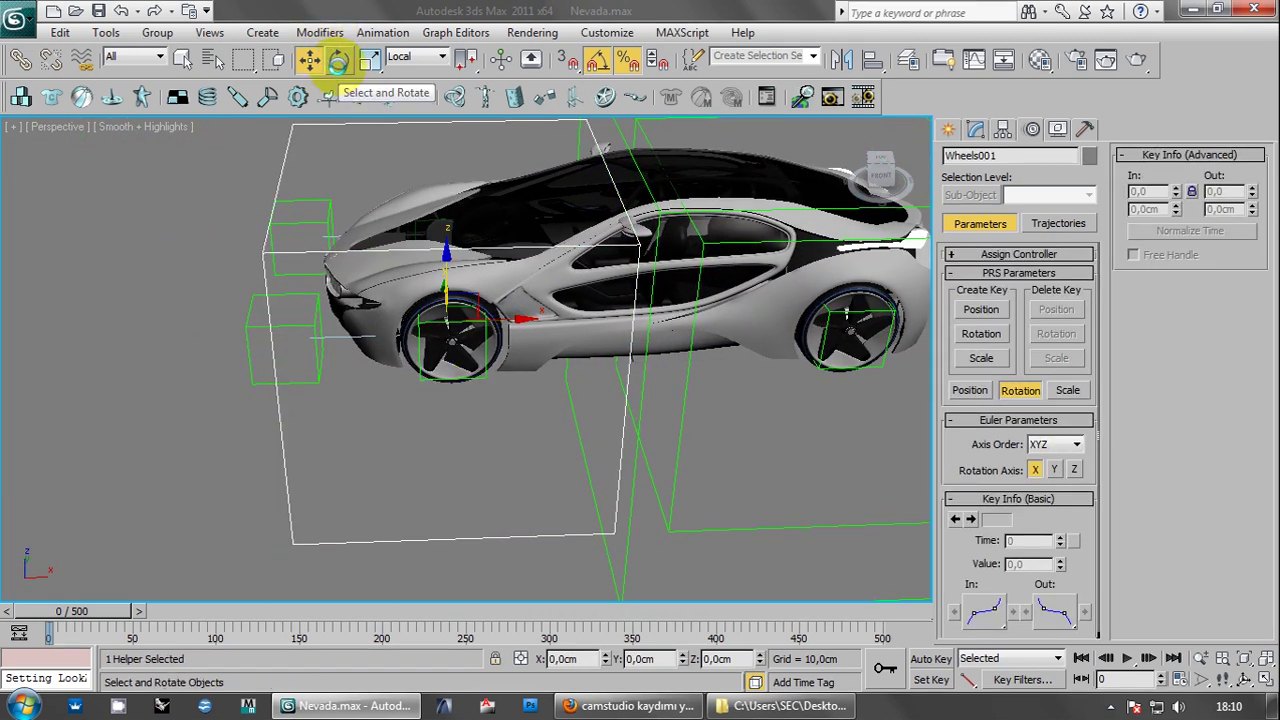
middle_click_drag(360, 240, 334, 216, "alt")
left_click(150, 385)
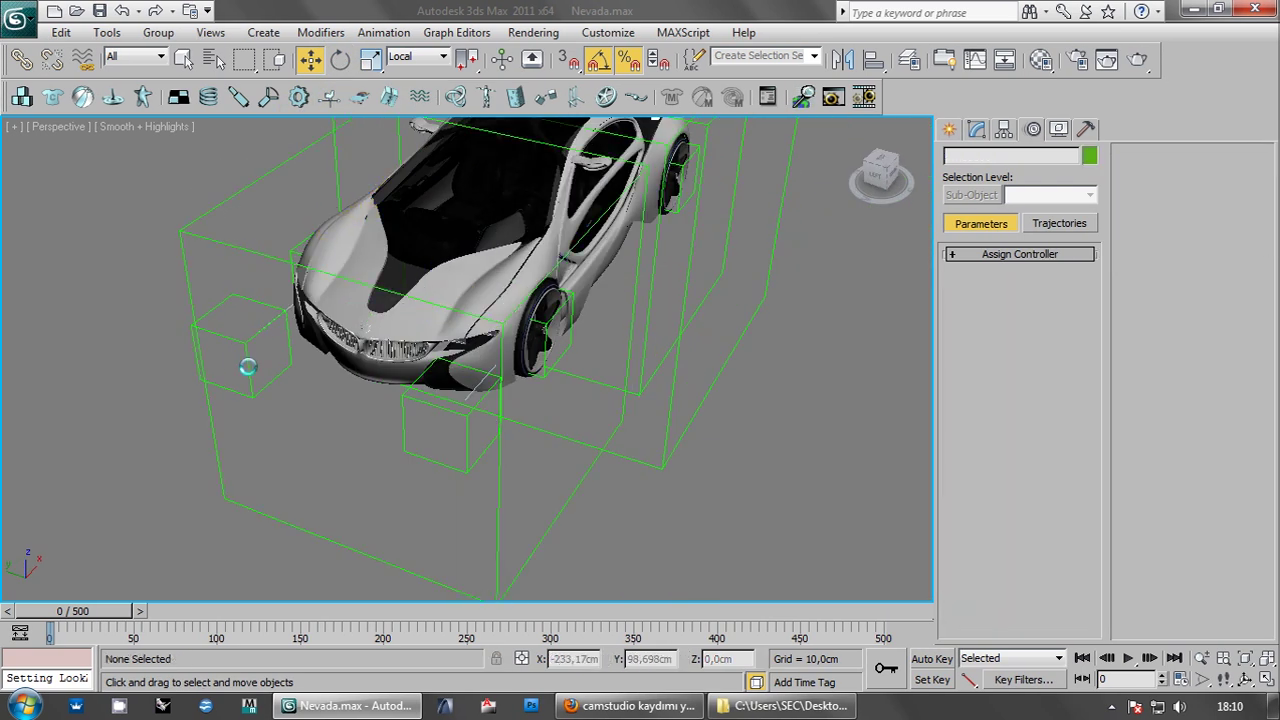
left_click(557, 518)
left_click(342, 61)
left_click_drag(448, 383, 428, 371)
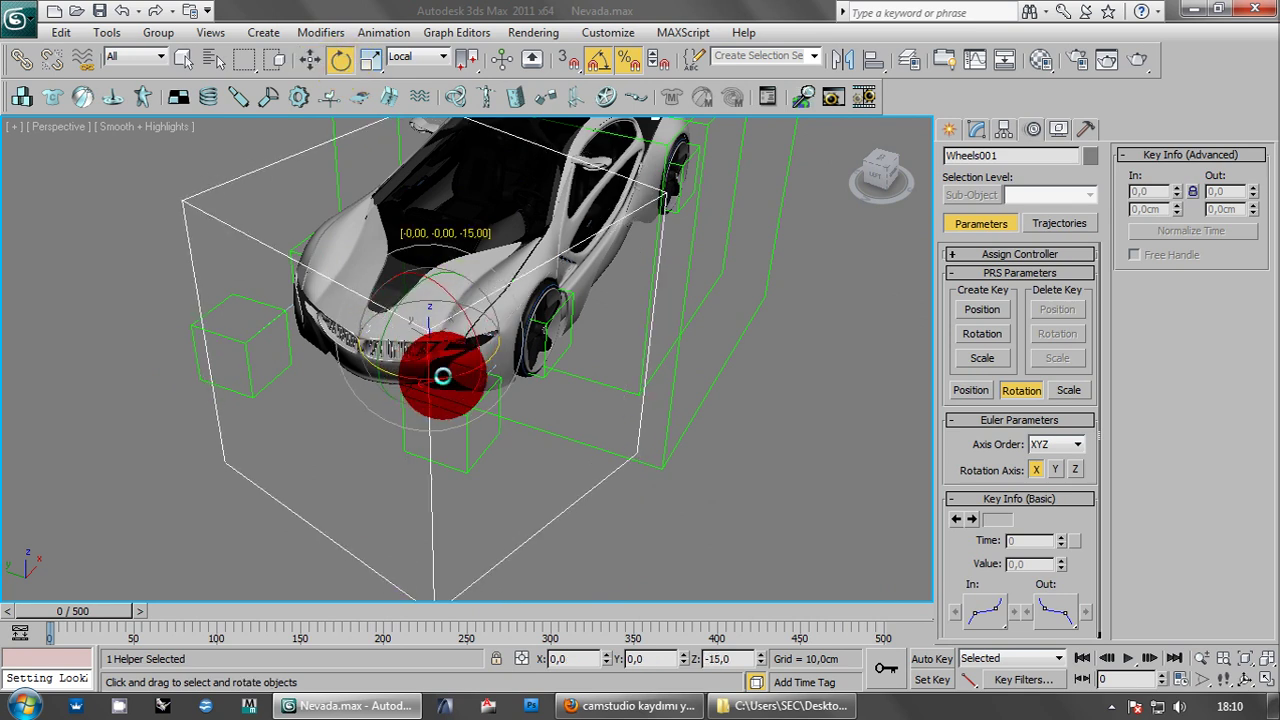
key("ctrl+z")
- Link Dummy005 and the other small helper to Wheels001, then test-rotate it and cancel
left_click(253, 386)
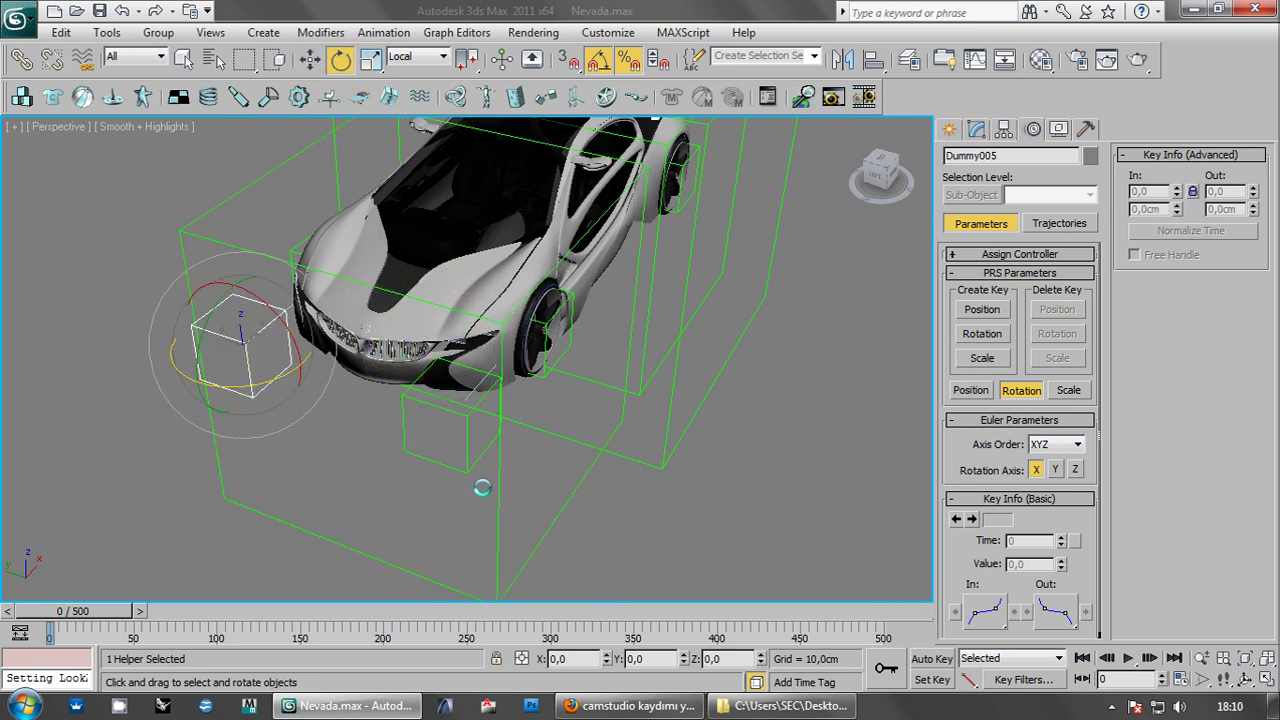
left_click(464, 462, "ctrl")
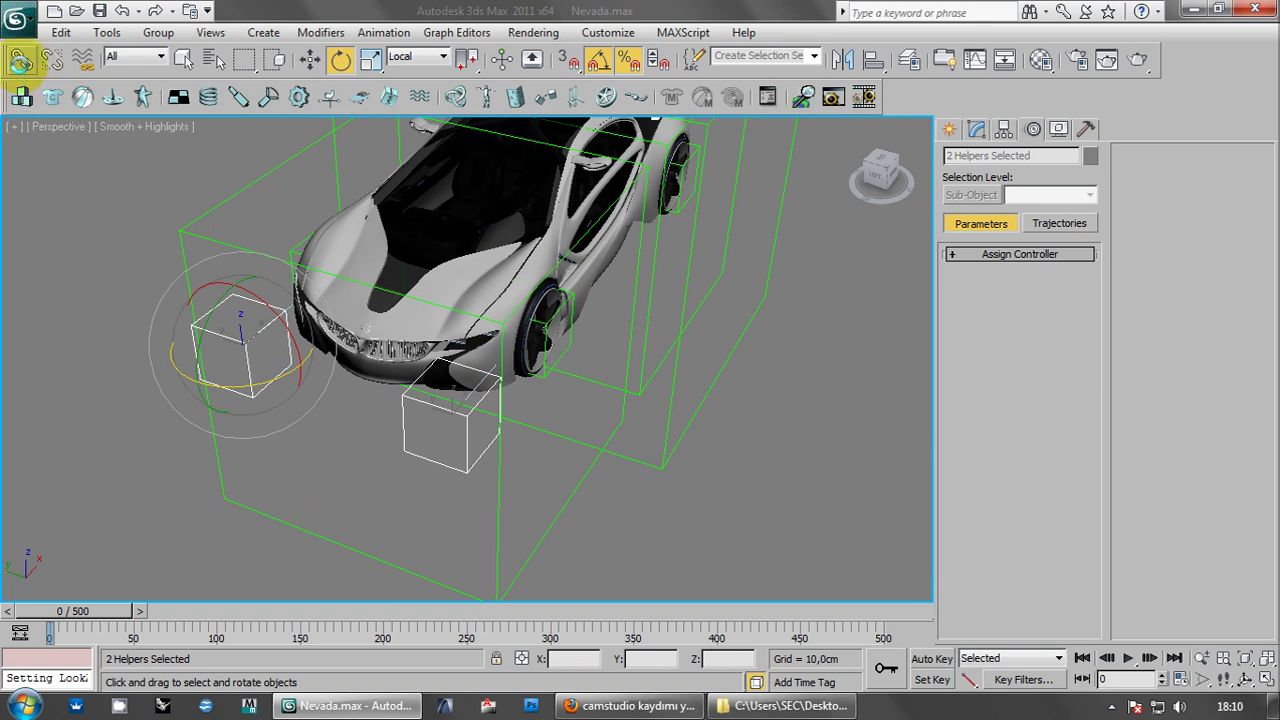
left_click(20, 62)
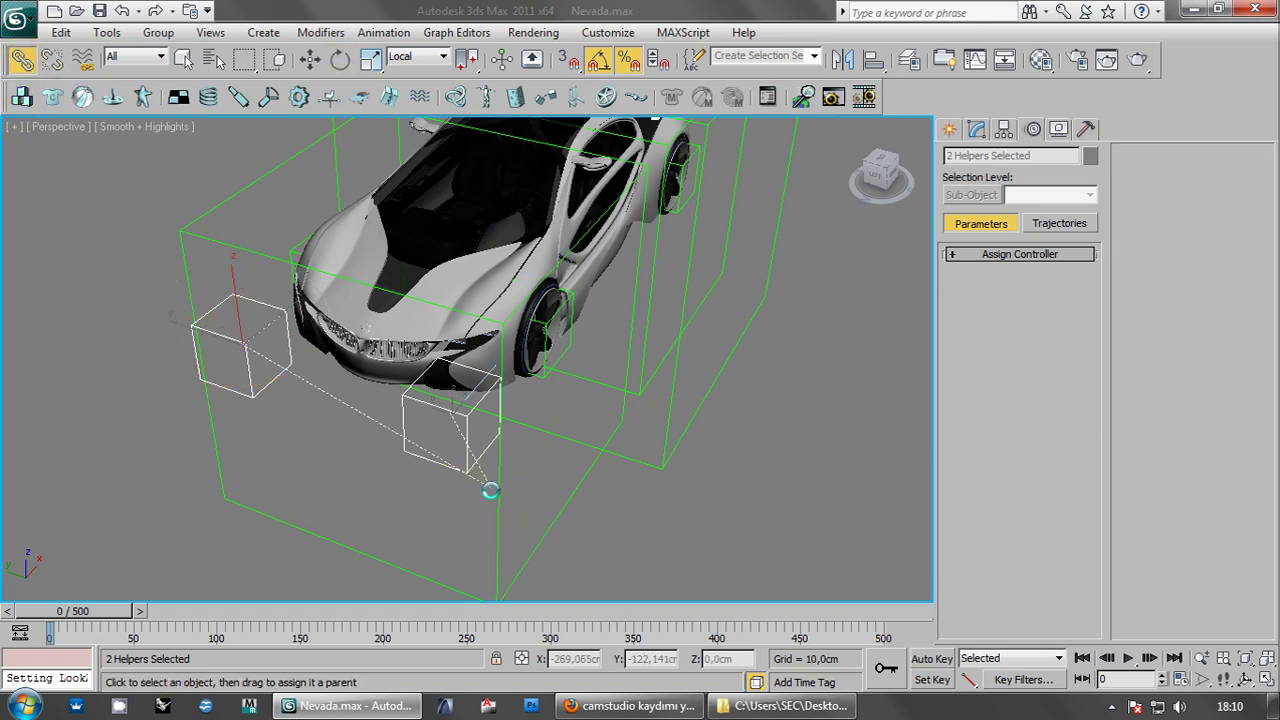
left_click_drag(493, 497, 493, 497)
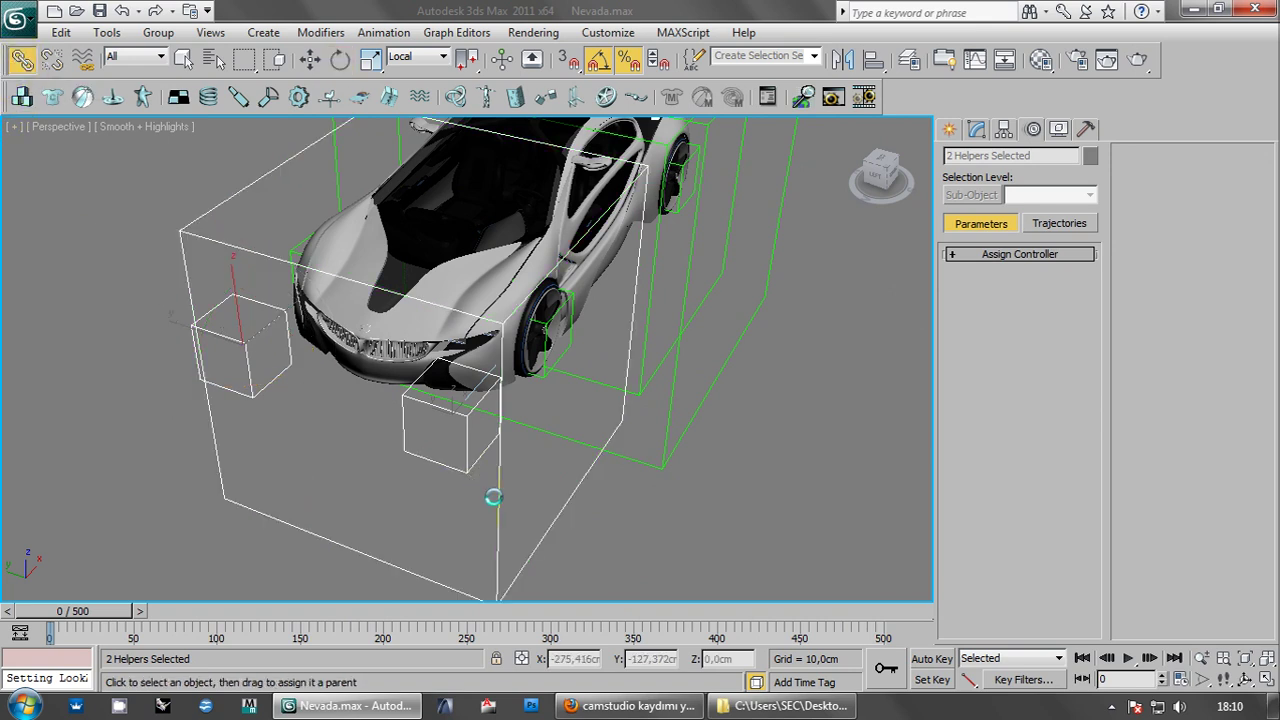
left_click(493, 497)
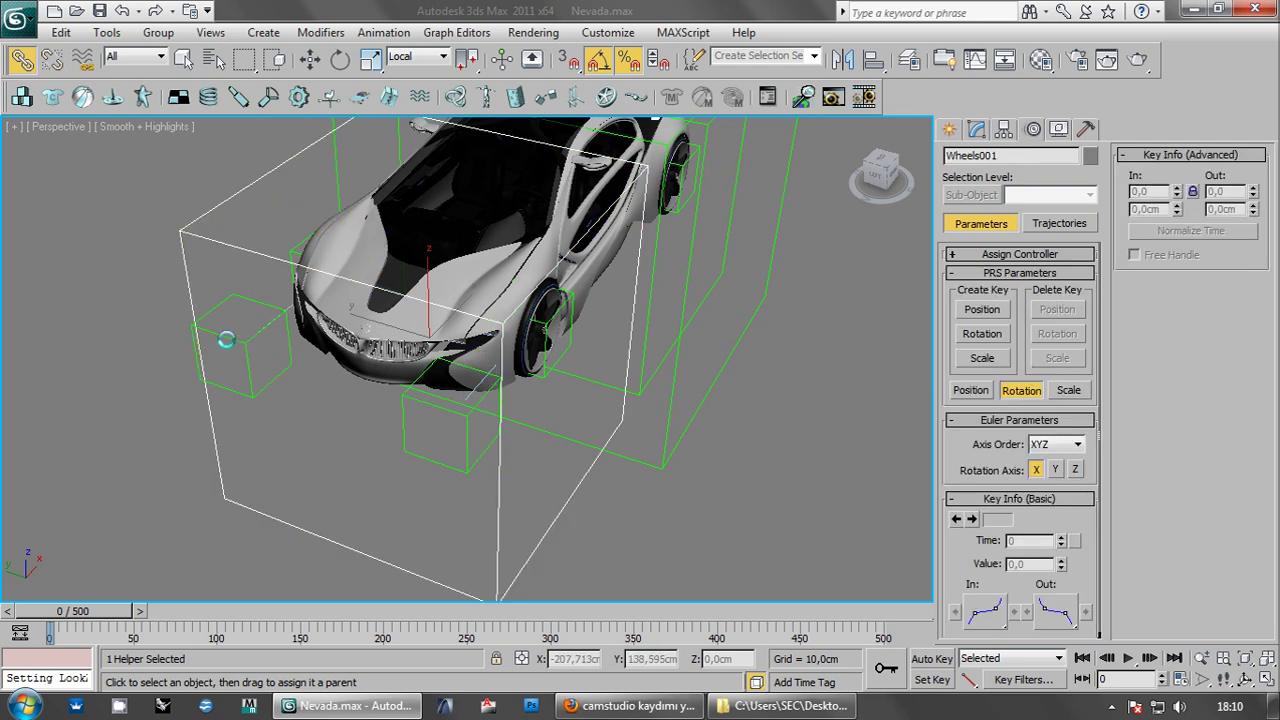
left_click(340, 59)
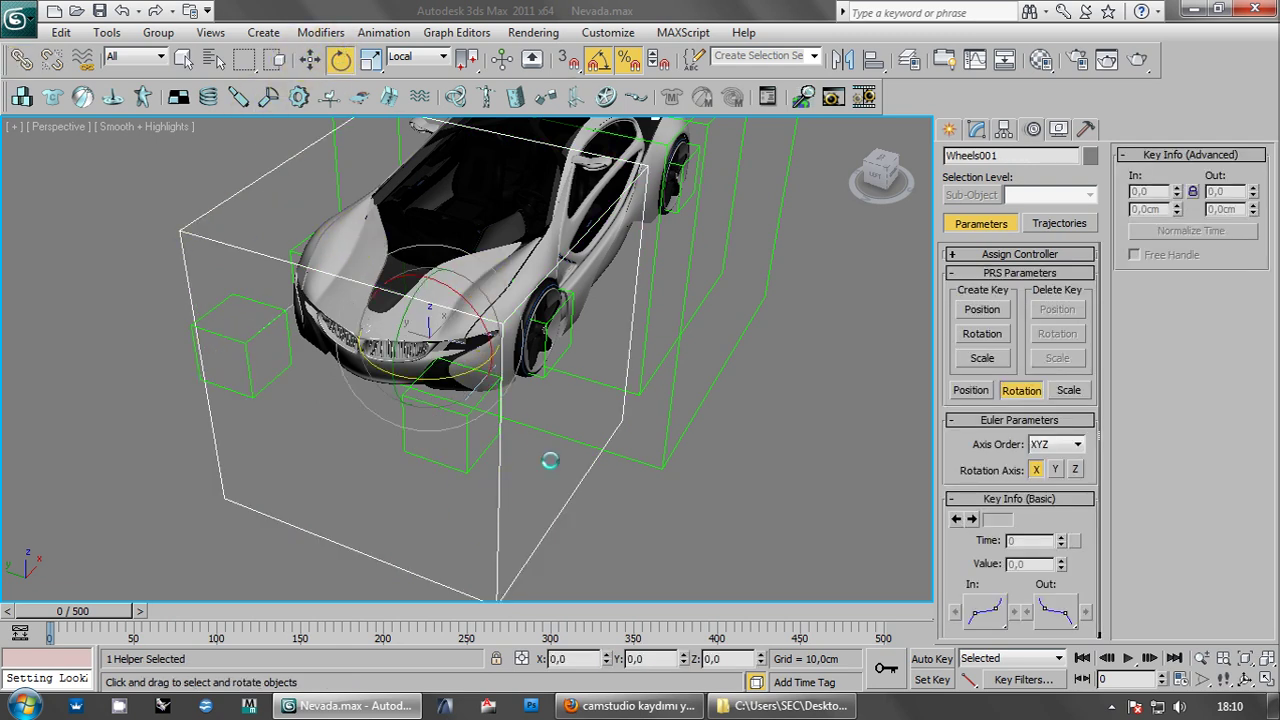
mouse_move(451, 377)
left_mouse_down()
mouse_move(428, 381)
mouse_move(471, 372)
mouse_move(417, 371)
mouse_move(477, 360)
mouse_move(447, 379)
mouse_move(423, 374)
mouse_move(475, 384)
left_mouse_up()
right_click(474, 388)
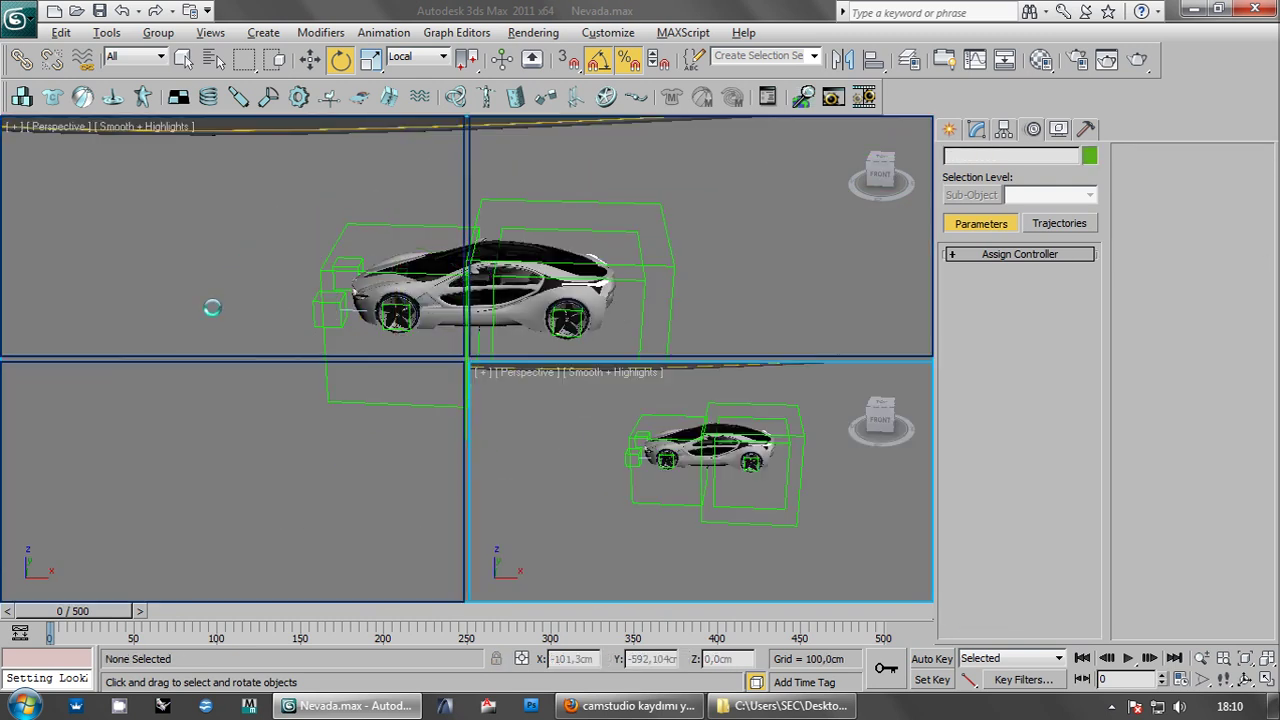
- Zoom out the Top view and pan to bring the curved road and car into view
scroll(420, 370, "down", 2)
scroll(415, 380, "down", 3)
scroll(405, 400, "down", 3)
scroll(396, 430, "down", 1)
scroll(263, 480, "down", 2)
mouse_move(417, 466)
middle_mouse_down()
mouse_move(483, 414)
mouse_move(500, 359)
middle_mouse_up()
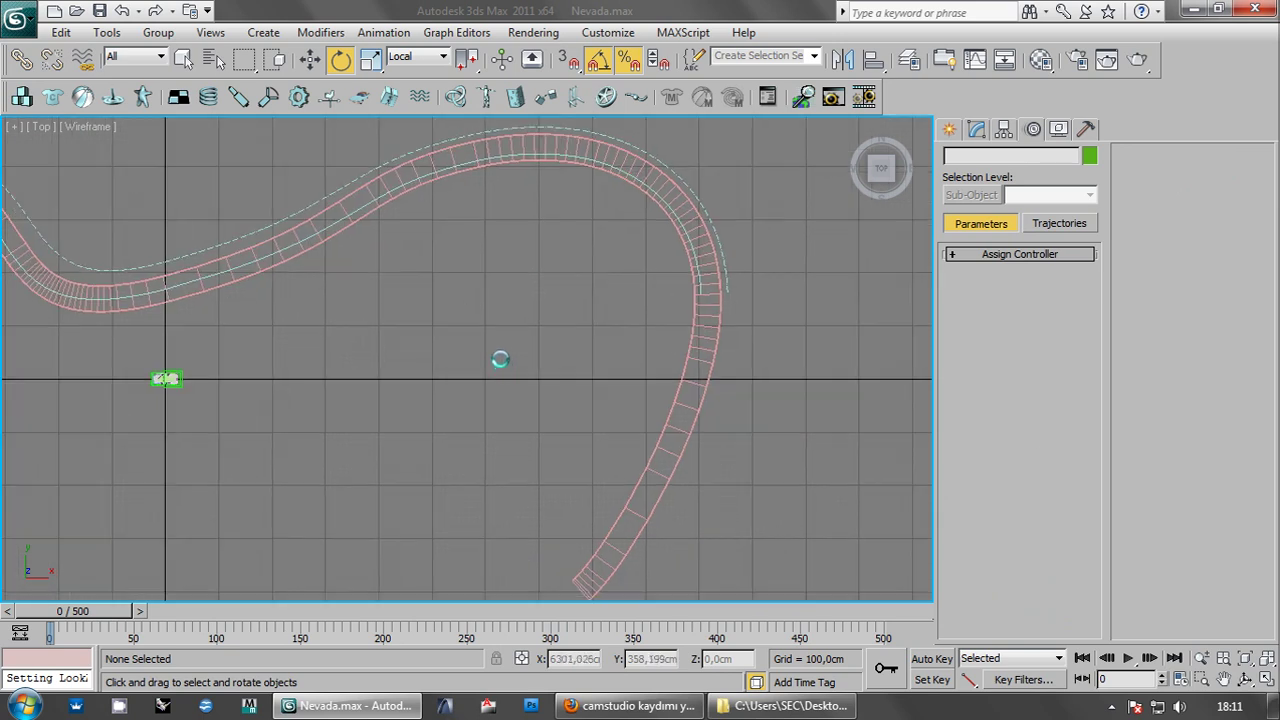
scroll(503, 386, "up", 4)
scroll(357, 423, "down", 2)
middle_click_drag(357, 423, 634, 394)
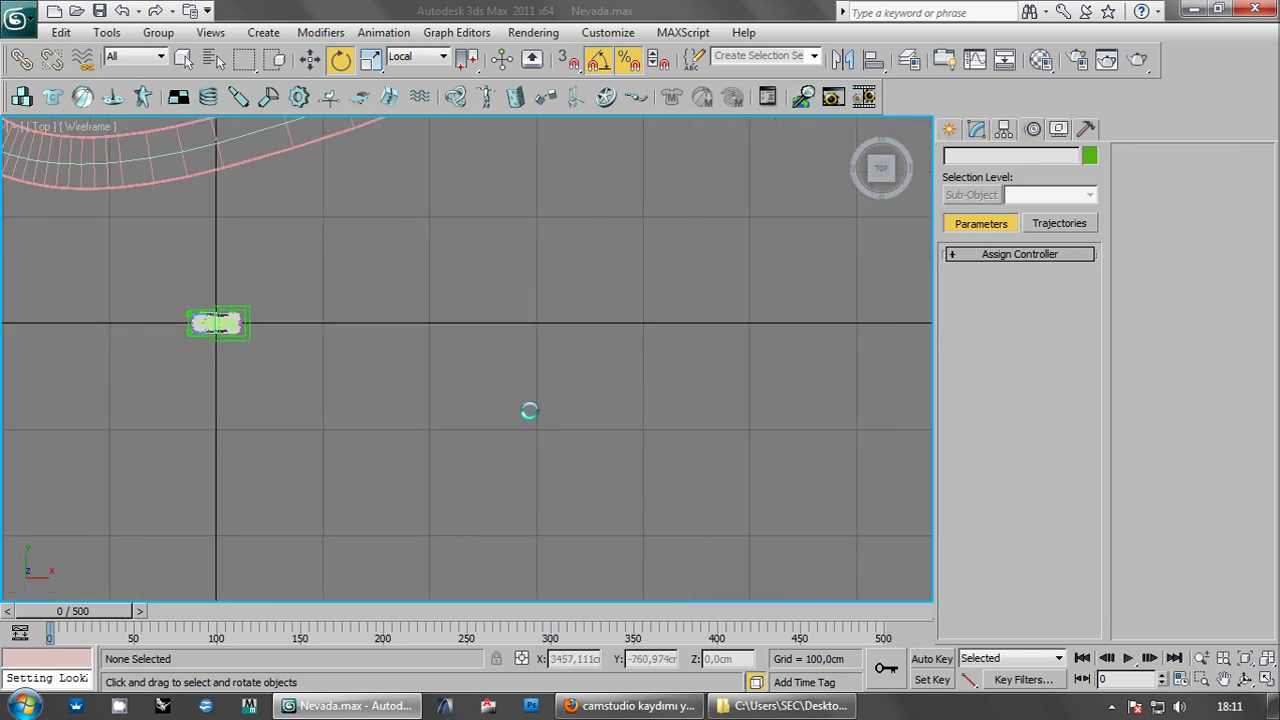
middle_click_drag(200, 303, 246, 317)
- Pan to show the road beside the car and select the car's Body helper
scroll(265, 320, "down", 1)
scroll(281, 326, "up", 2)
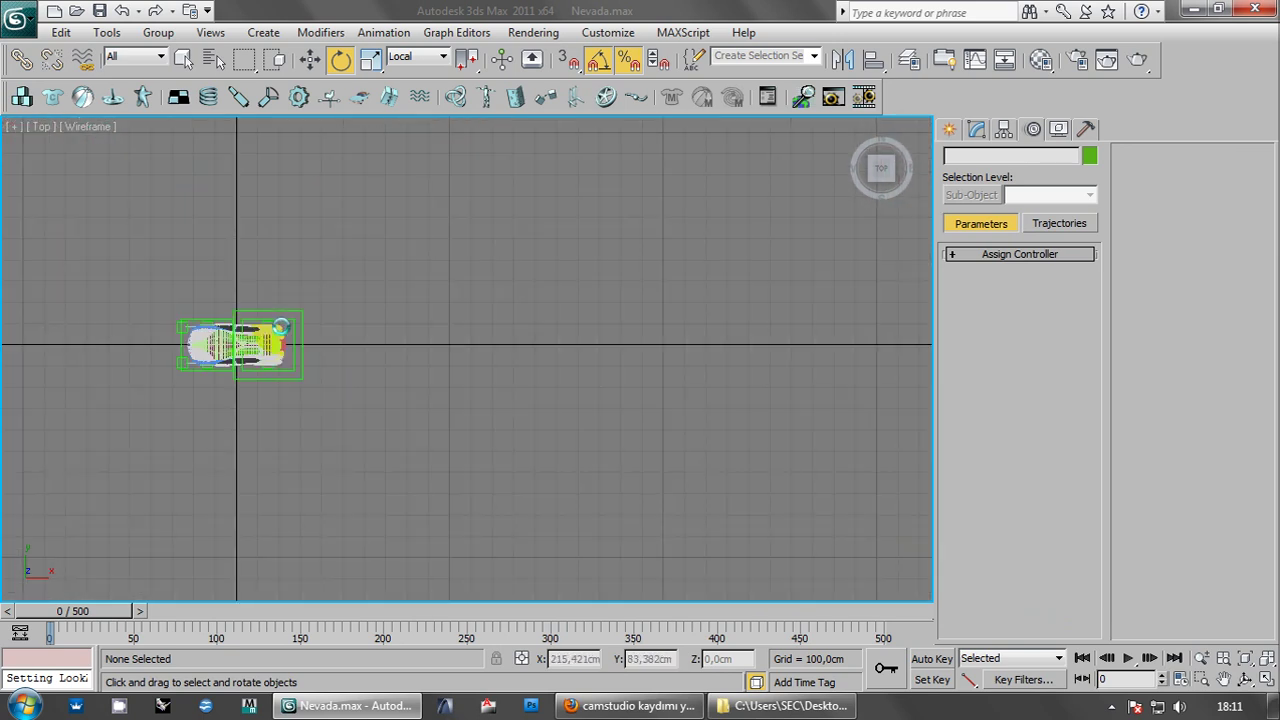
scroll(266, 345, "down", 1)
middle_click_drag(295, 346, 234, 368)
scroll(237, 377, "down", 2)
middle_click_drag(446, 359, 391, 372)
scroll(391, 372, "down", 2)
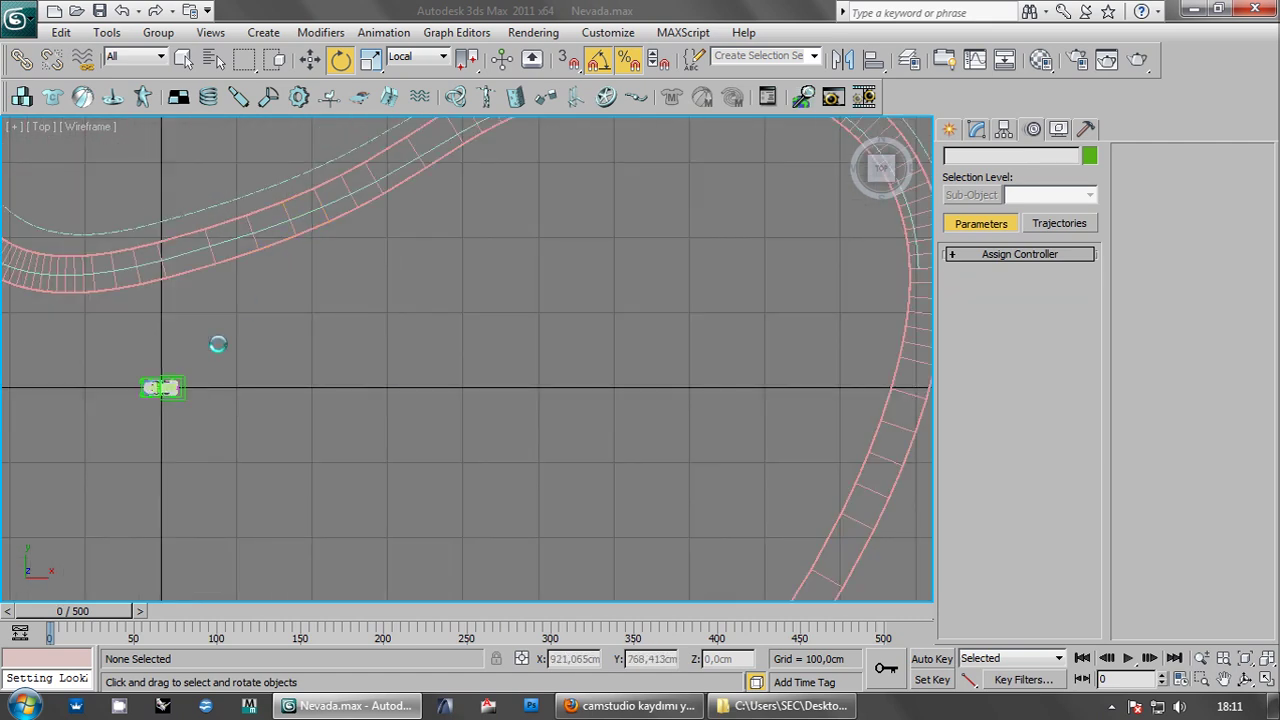
scroll(183, 378, "up", 2)
left_click(183, 382)
scroll(184, 385, "up", 3)
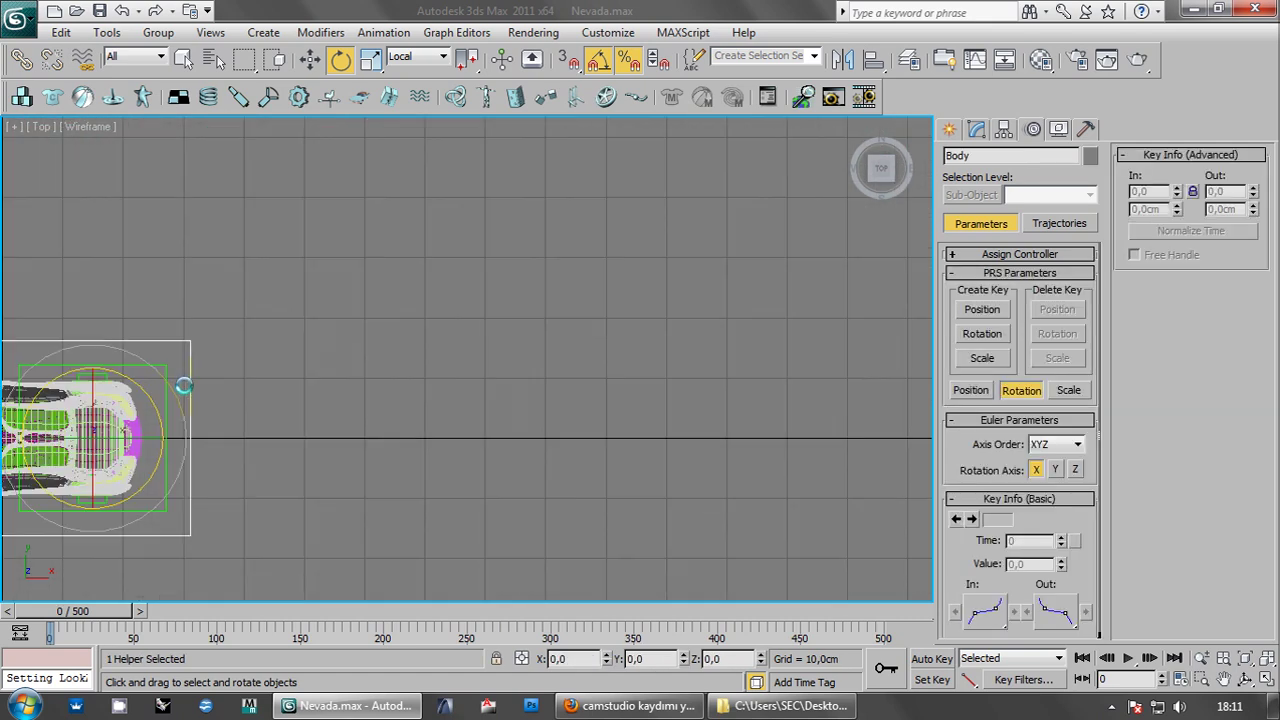
scroll(291, 380, "down", 1)
scroll(291, 380, "down", 2)
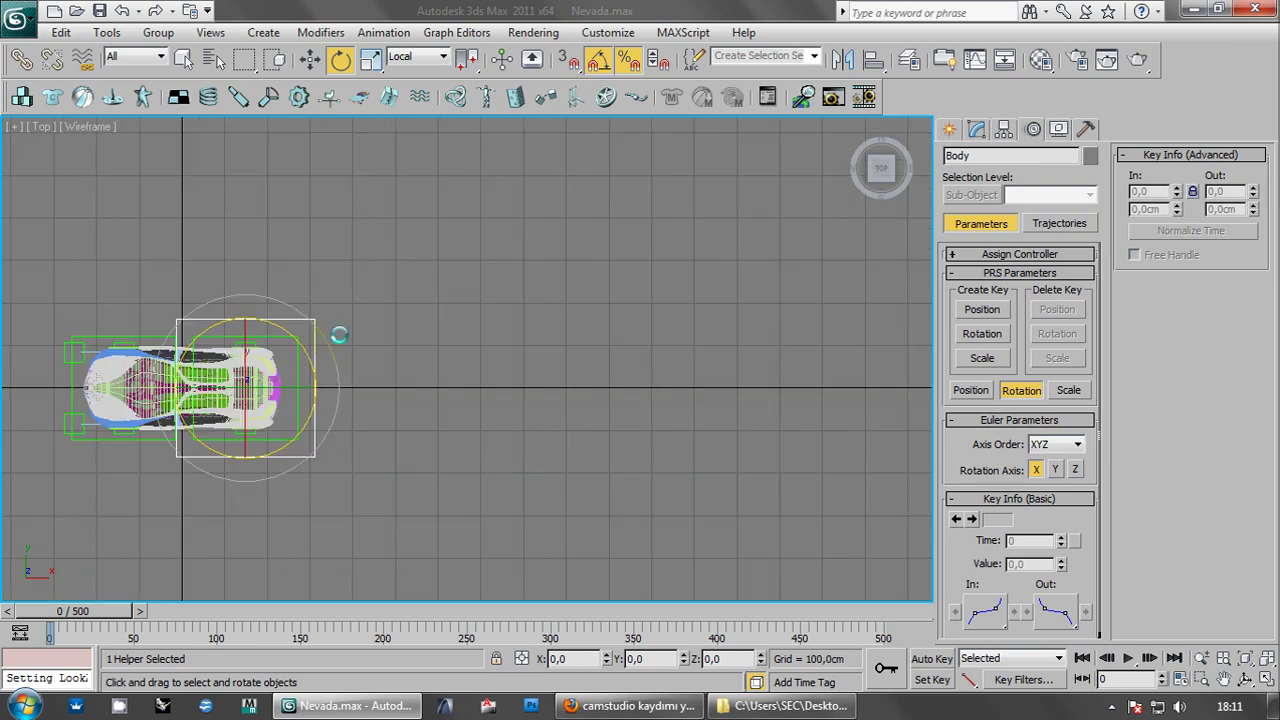
- Path-constrain the car's Body helper to the road spline Line003
left_click(383, 32)
mouse_move(412, 132)
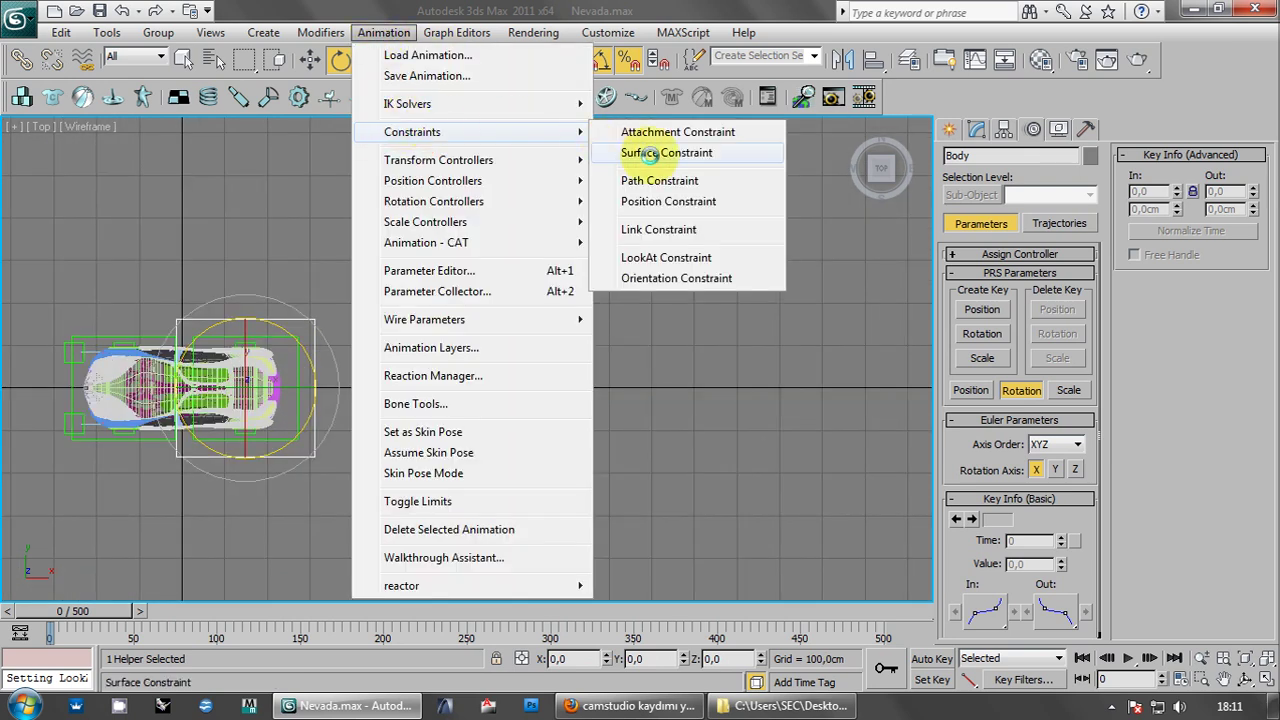
left_click(664, 181)
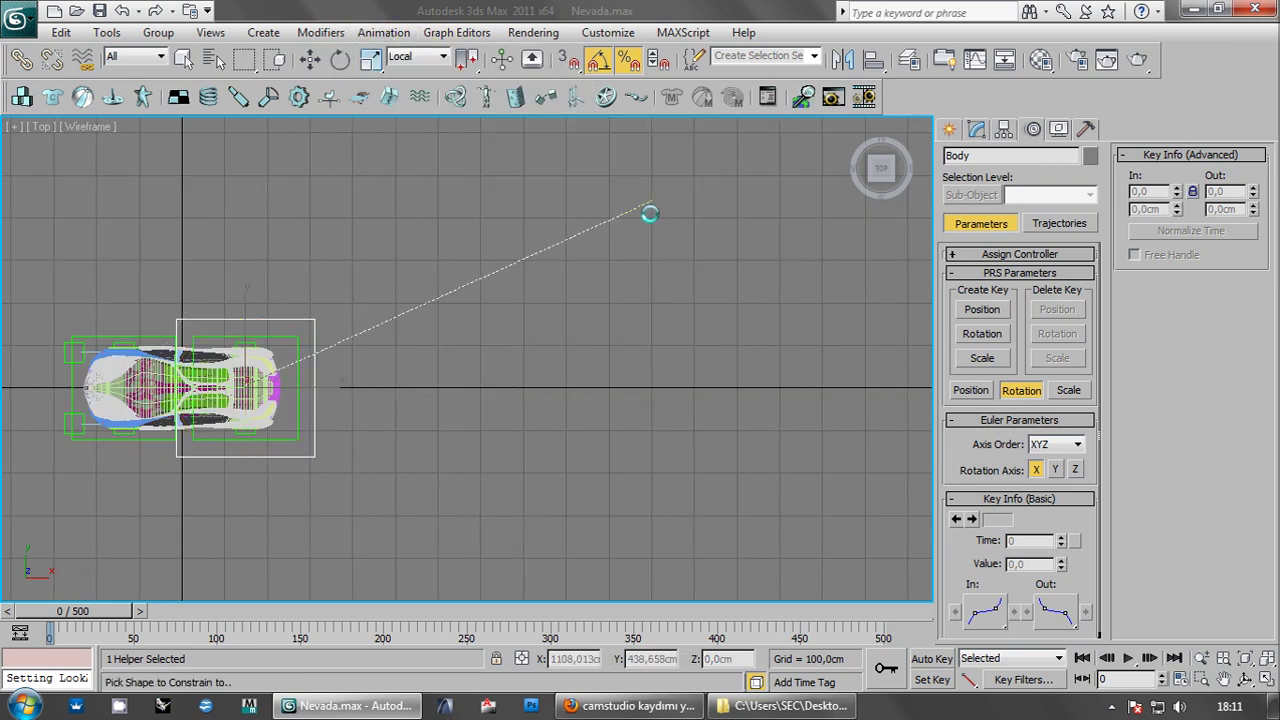
scroll(529, 288, "down", 3)
scroll(564, 300, "down", 2)
middle_click_drag(564, 300, 577, 391)
scroll(766, 281, "up", 3)
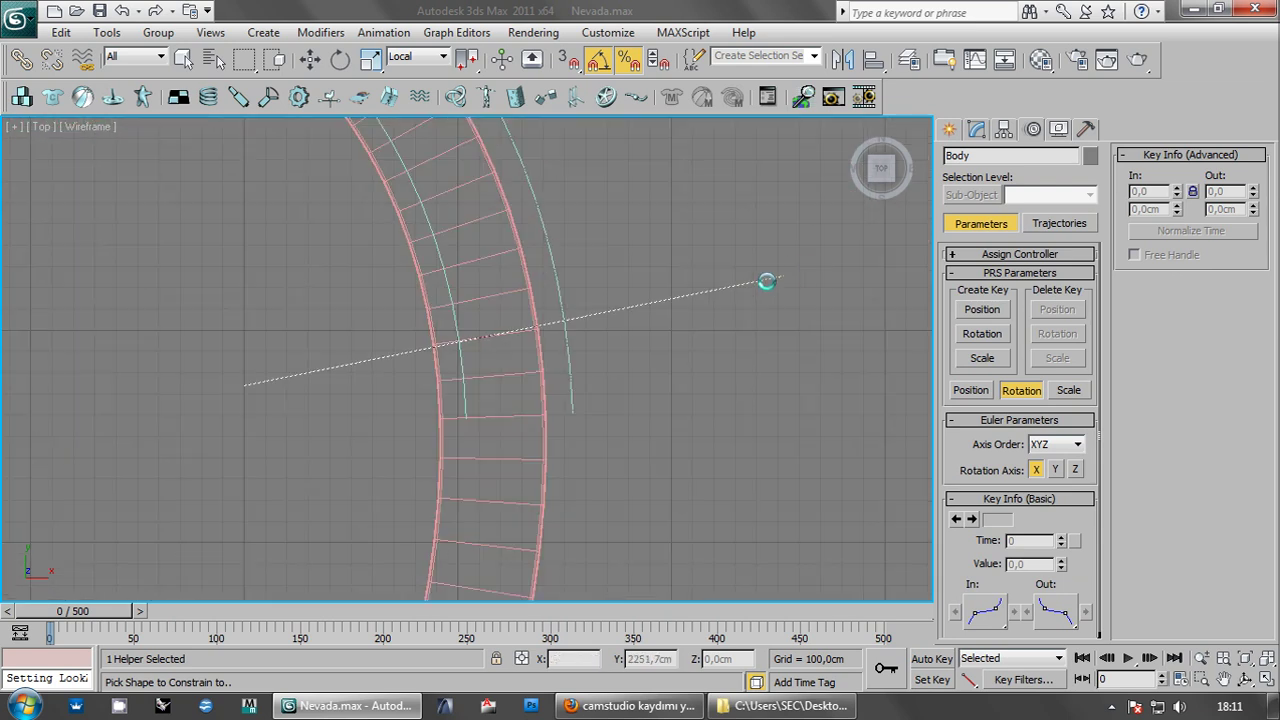
left_click(465, 393)
- Switch to a smooth-shaded Perspective view and orbit around the car on the road
scroll(540, 392, "up", 4)
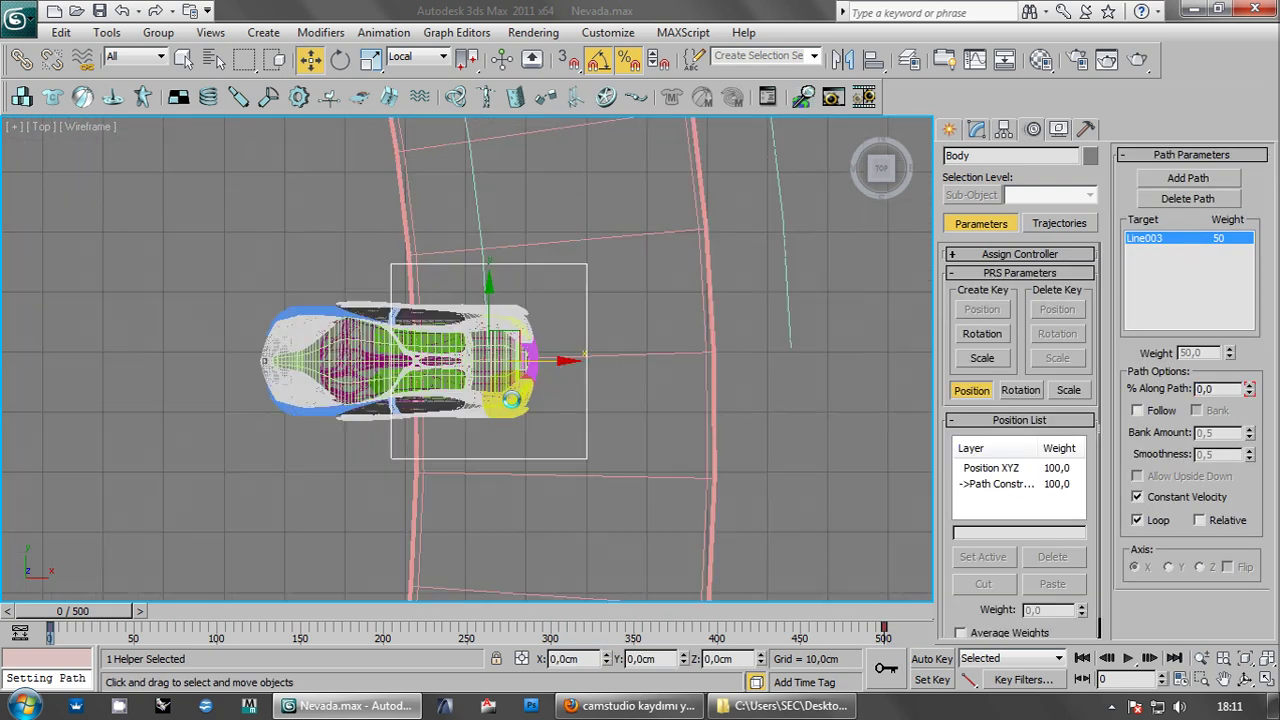
scroll(515, 398, "up", 2)
key("p")
key("F3")
mouse_move(654, 466)
middle_mouse_down("alt")
mouse_move(520, 449)
mouse_move(652, 428)
mouse_move(534, 408)
mouse_move(500, 363)
mouse_move(609, 429)
mouse_move(591, 466)
mouse_move(517, 485)
mouse_move(554, 449)
mouse_move(523, 446)
mouse_move(569, 446)
mouse_move(514, 439)
mouse_move(486, 410)
mouse_move(500, 405)
mouse_move(382, 425)
mouse_move(437, 446)
middle_mouse_up("alt")
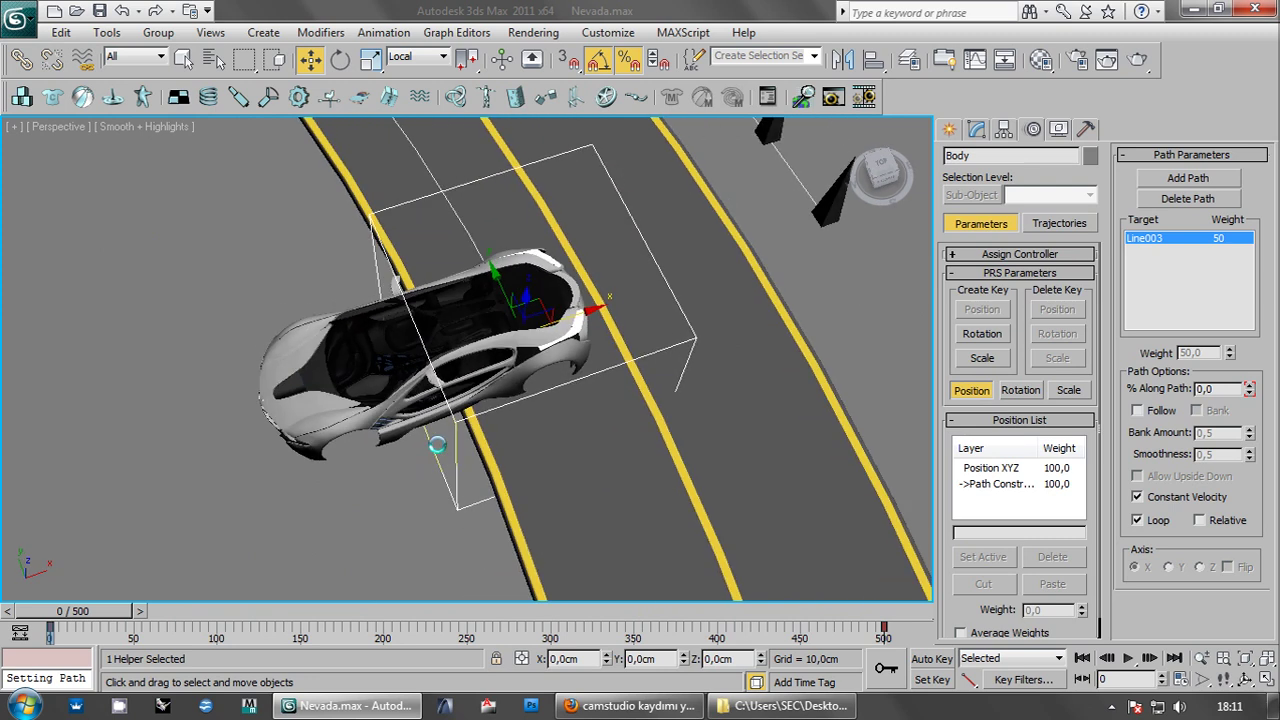
scroll(352, 480, "down", 5)
- Scrub the animation to frame 117 to test the car's motion, then return to frame 0
scroll(360, 530, "down", 3)
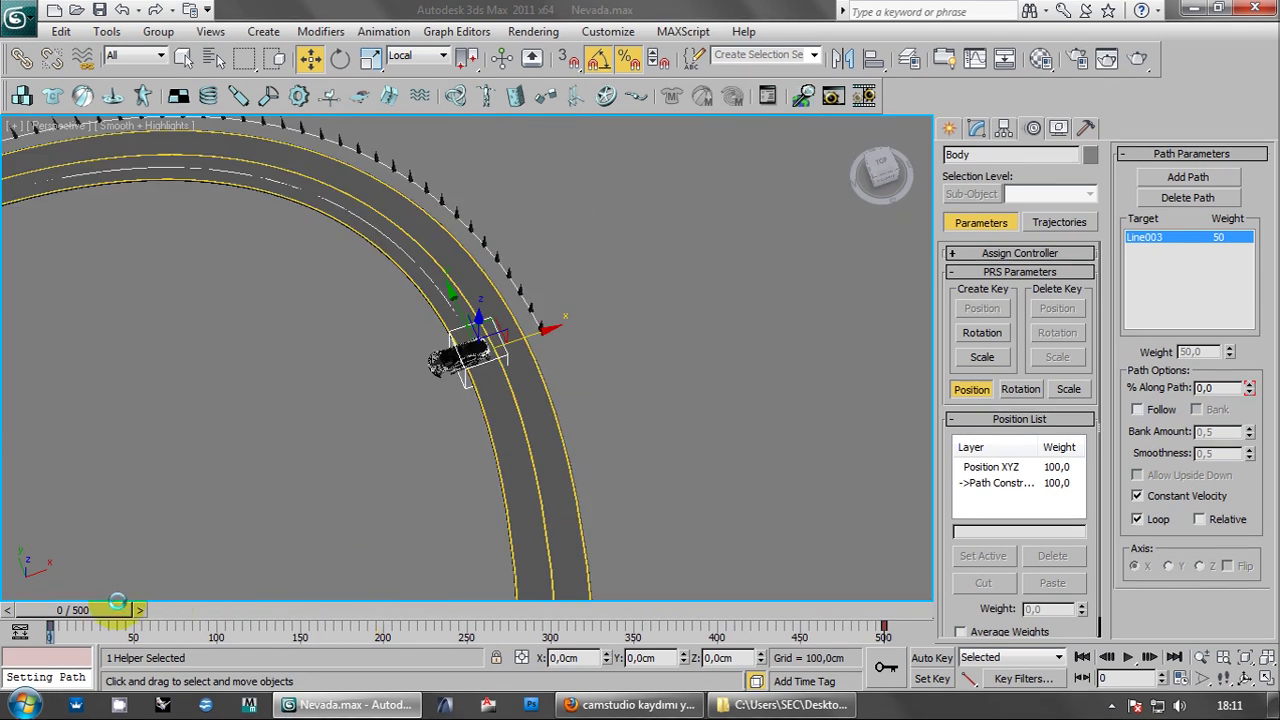
mouse_move(97, 609)
left_mouse_down()
mouse_move(257, 609)
mouse_move(272, 596)
left_mouse_up()
mouse_move(272, 596)
middle_mouse_down("alt")
mouse_move(480, 434)
mouse_move(533, 412)
middle_mouse_up("alt")
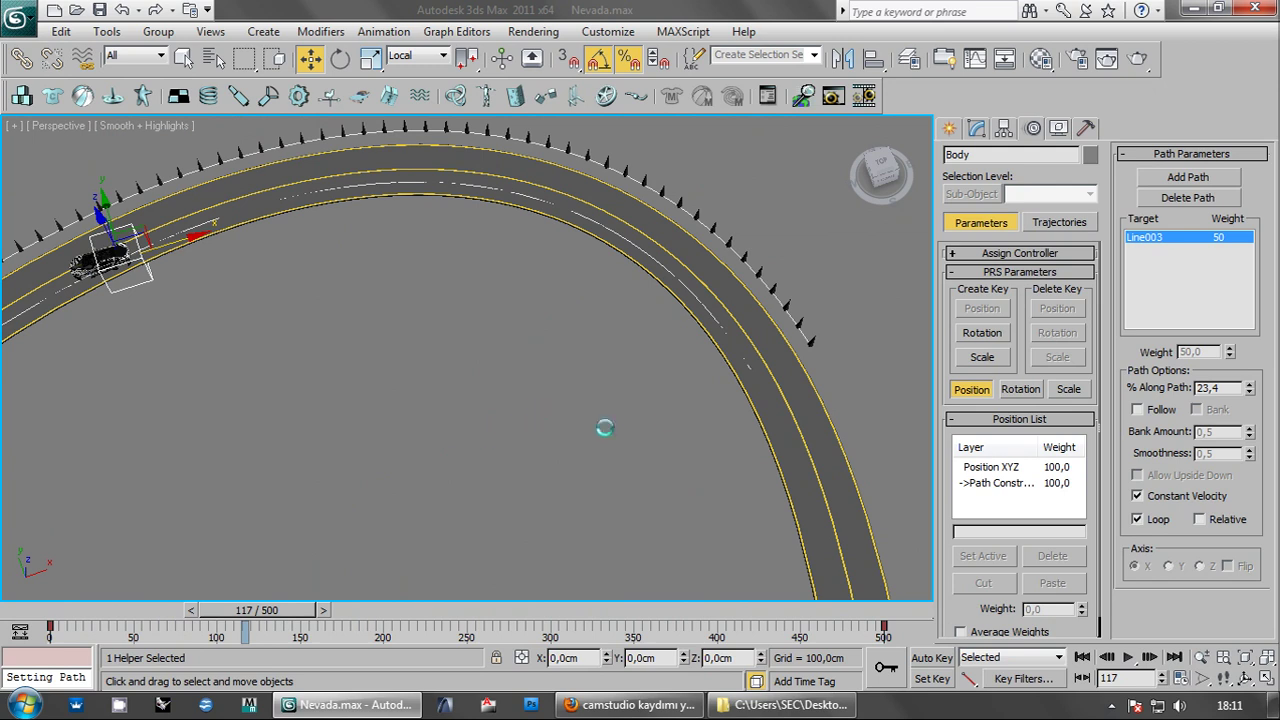
left_click_drag(262, 609, 57, 584)
- Turn on Follow in the path options so the car faces along the road
key("w")
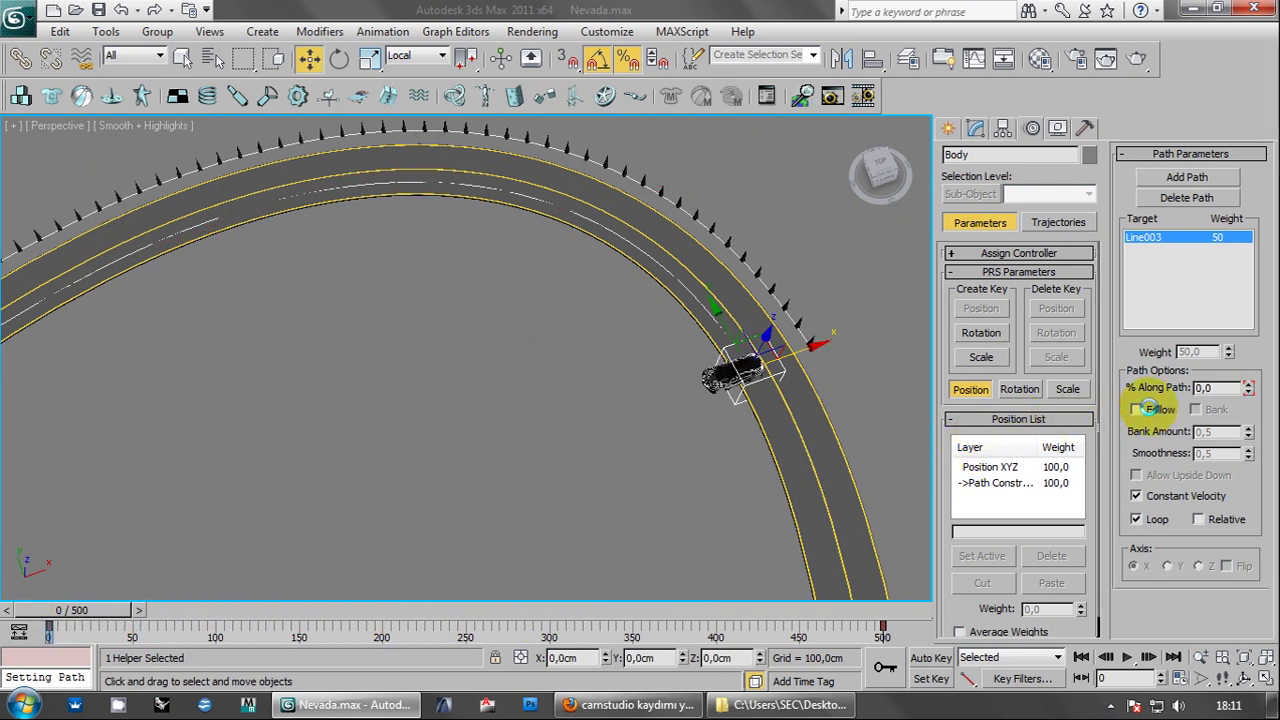
left_click(1137, 409)
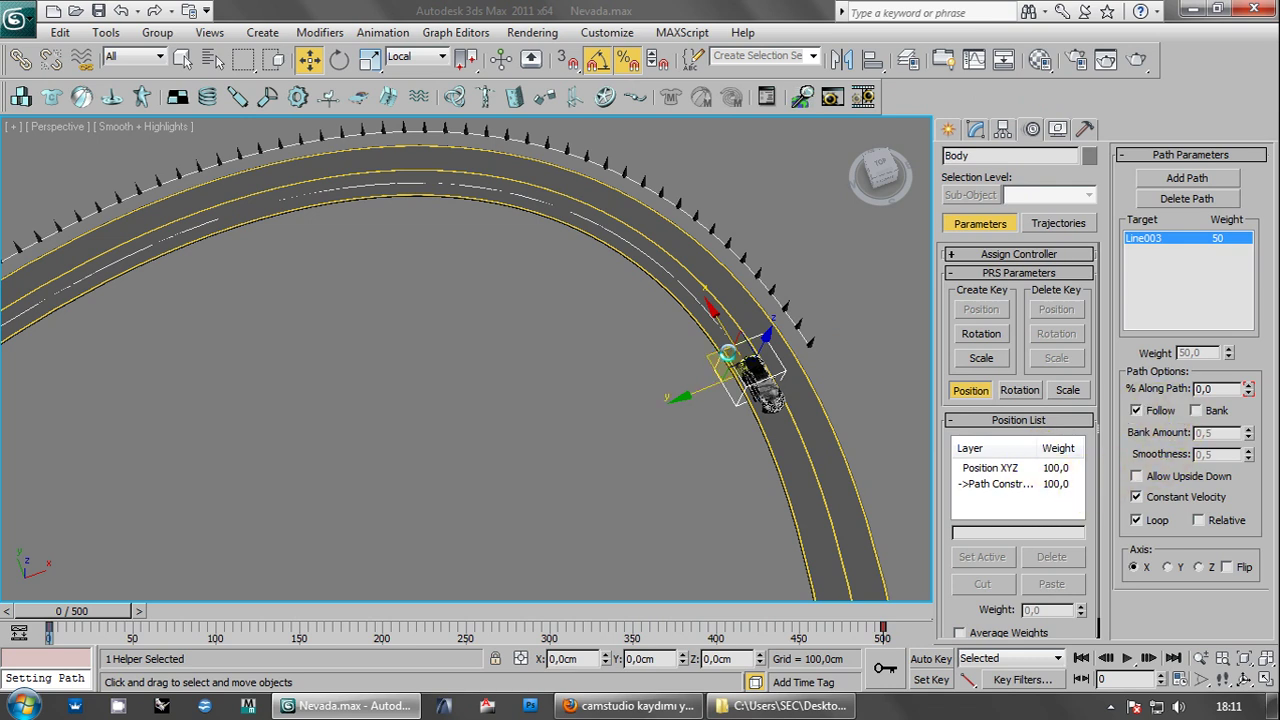
scroll(728, 353, "up", 5)
- Zoom out over the whole road curve and scrub the animation to watch the car travel
middle_click_drag(760, 389, 371, 371)
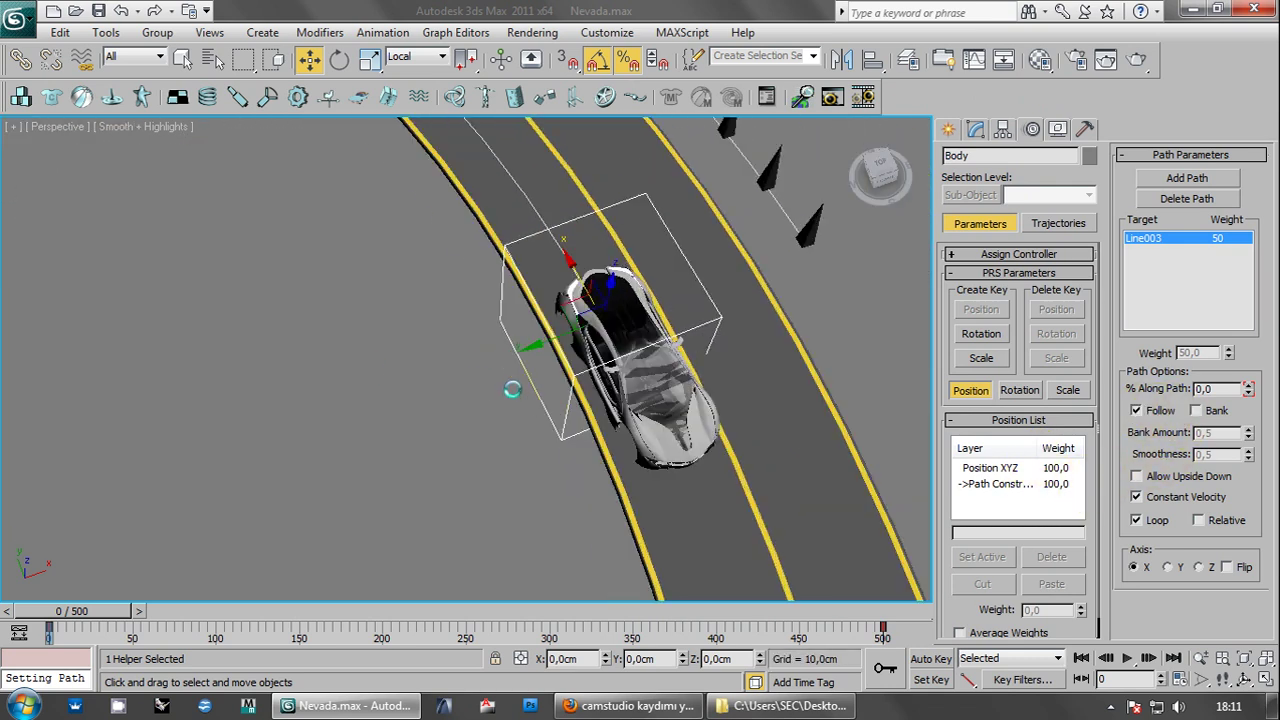
middle_click_drag(672, 397, 371, 614)
scroll(437, 534, "down", 5)
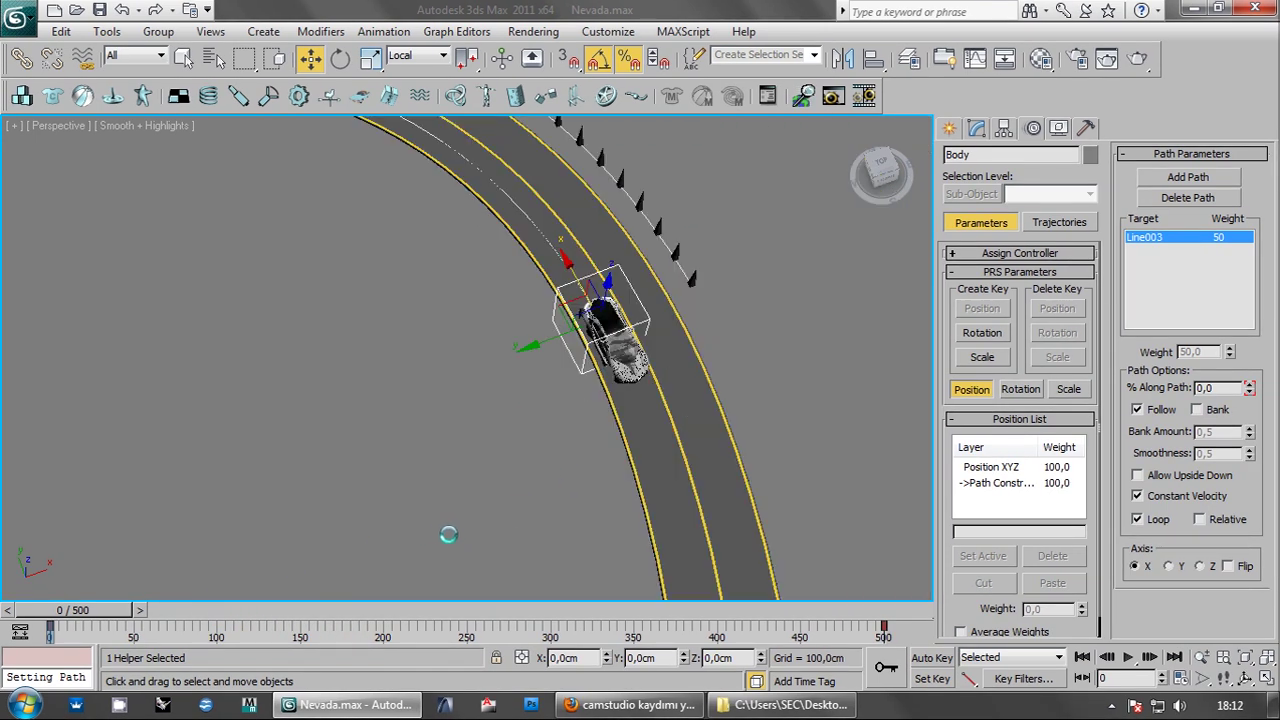
middle_click_drag(409, 539, 466, 529)
mouse_move(115, 608)
left_mouse_down()
mouse_move(142, 603)
mouse_move(71, 590)
left_mouse_up()
key("w")
scroll(400, 451, "up", 3)
scroll(357, 349, "up", 3)
scroll(420, 335, "up", 3)
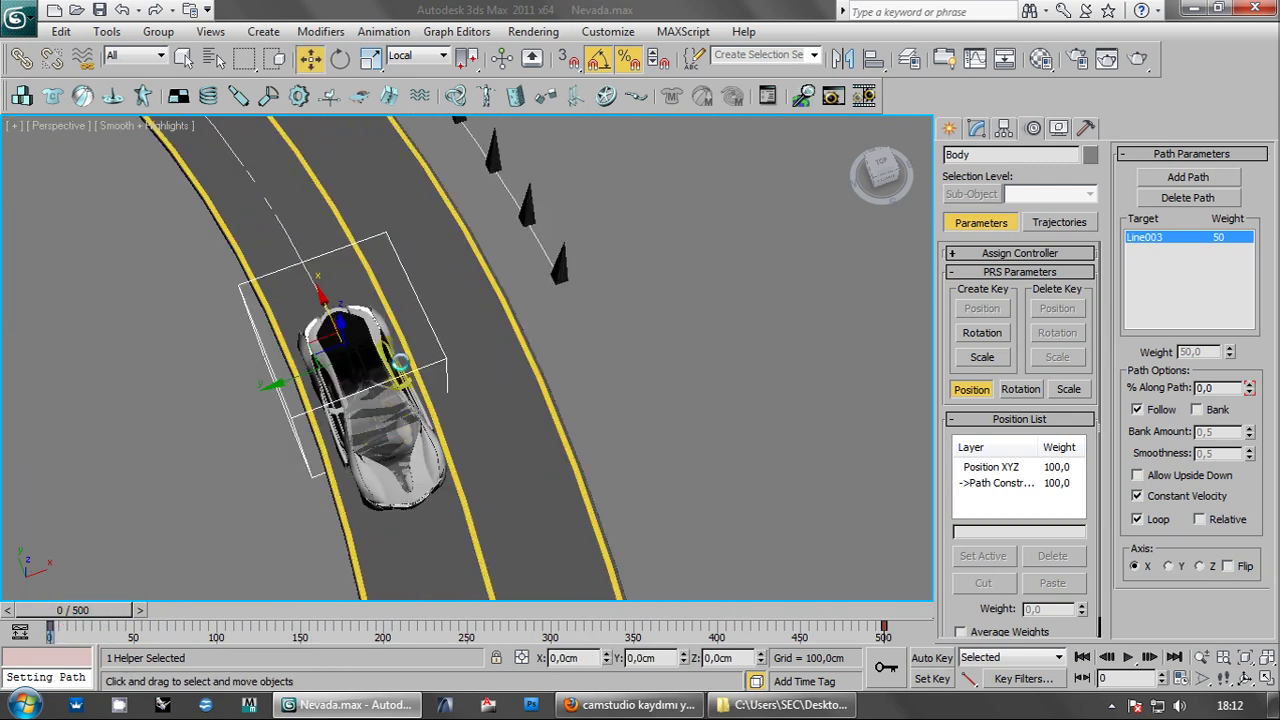
scroll(486, 357, "up", 3)
scroll(490, 372, "up", 3)
- In the maximized Top view, rotate the Body helper 190° about its vertical axis
key("alt+w")
left_click(217, 233)
key("alt+w")
middle_click_drag(277, 294, 313, 300)
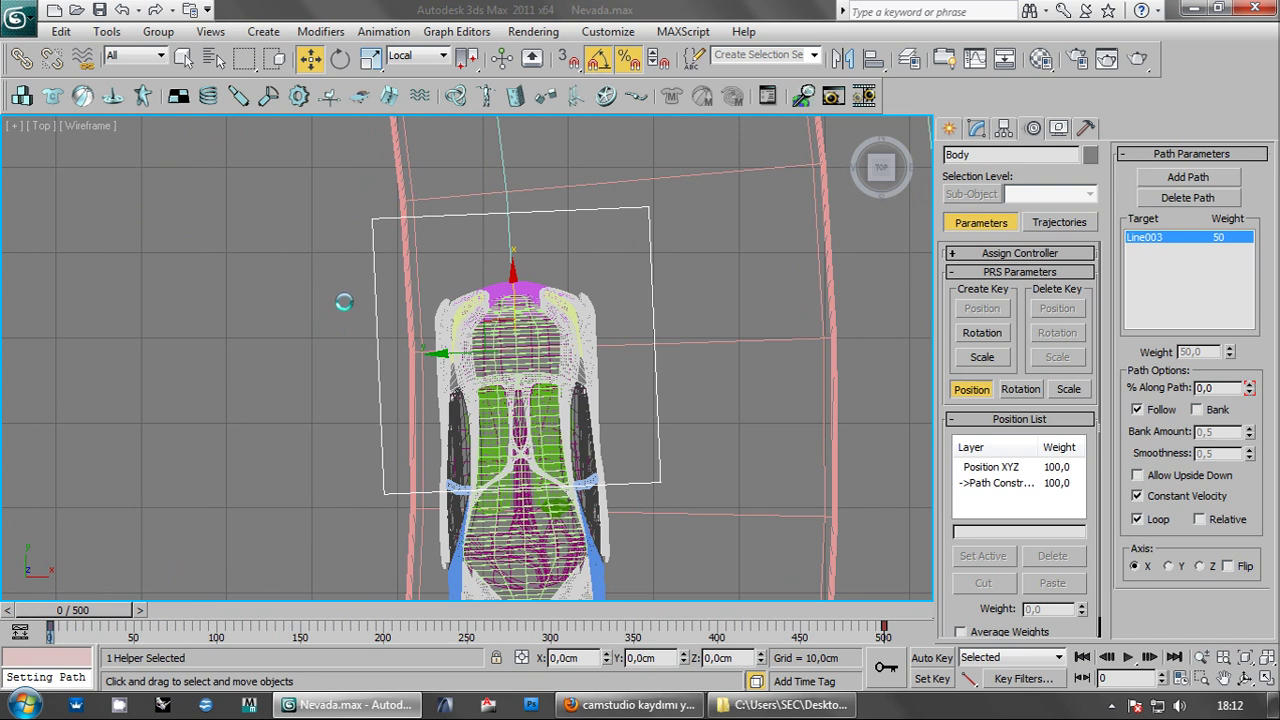
scroll(380, 295, "down", 3)
scroll(464, 285, "down", 3)
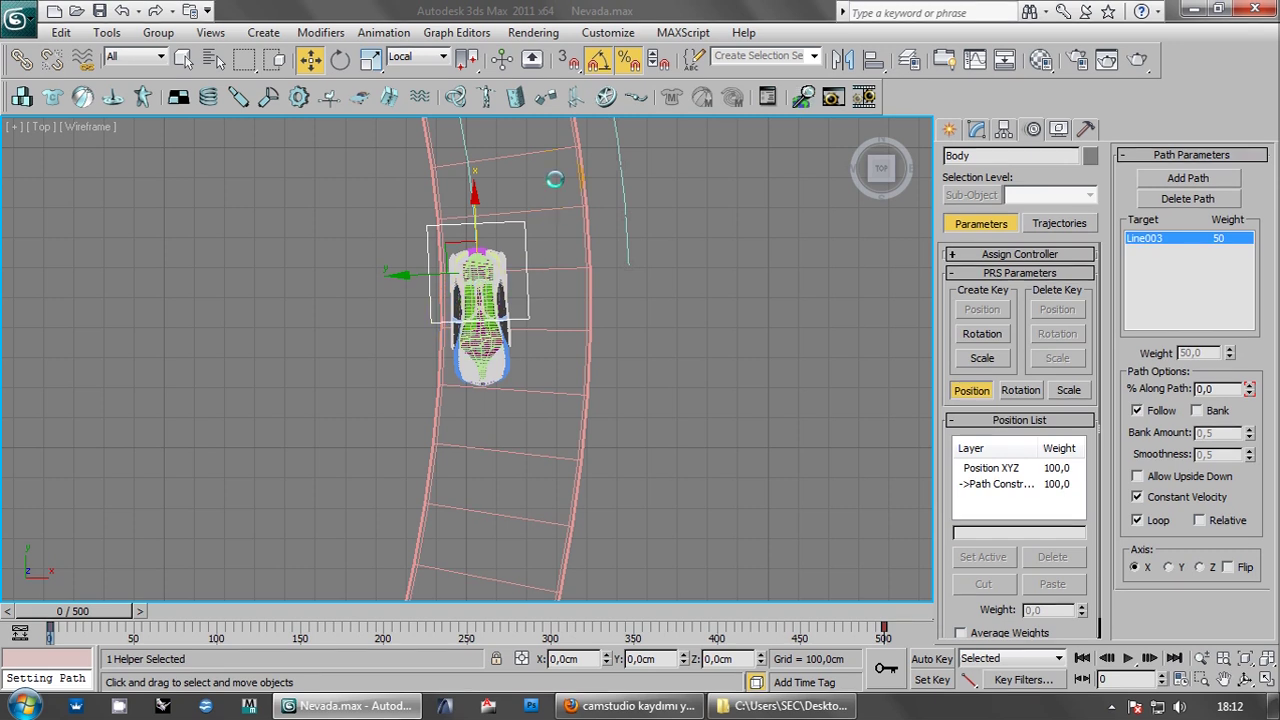
middle_click_drag(537, 178, 523, 237)
scroll(523, 240, "up", 2)
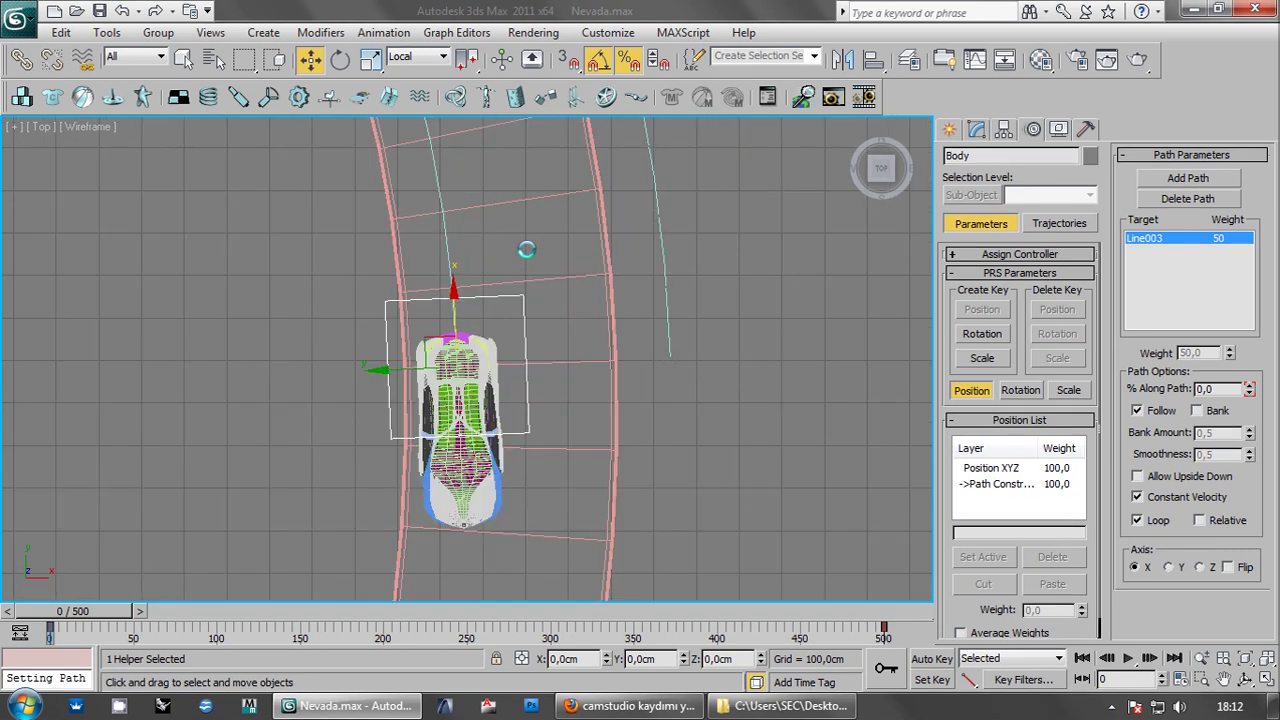
scroll(520, 291, "up", 1)
left_click(340, 58)
left_click_drag(497, 360, 479, 80)
- Return to a maximized Perspective view and orbit to a low angle behind the car
key("alt+w")
right_click(687, 484)
key("alt+w")
mouse_move(687, 484)
middle_mouse_down("alt")
mouse_move(563, 391)
mouse_move(534, 323)
mouse_move(500, 457)
mouse_move(492, 443)
middle_mouse_up("alt")
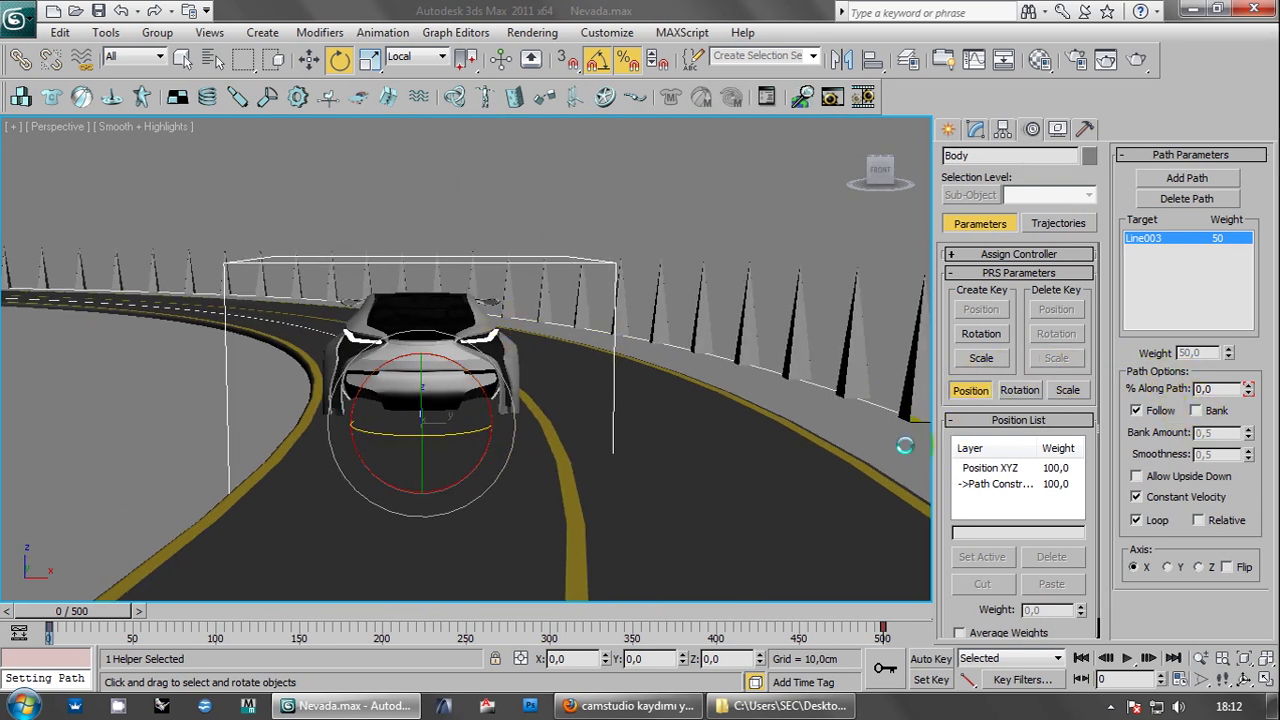
- Turn on Bank with a Bank Amount of 3 and scrub slightly to check the tilt
left_click(1203, 389)
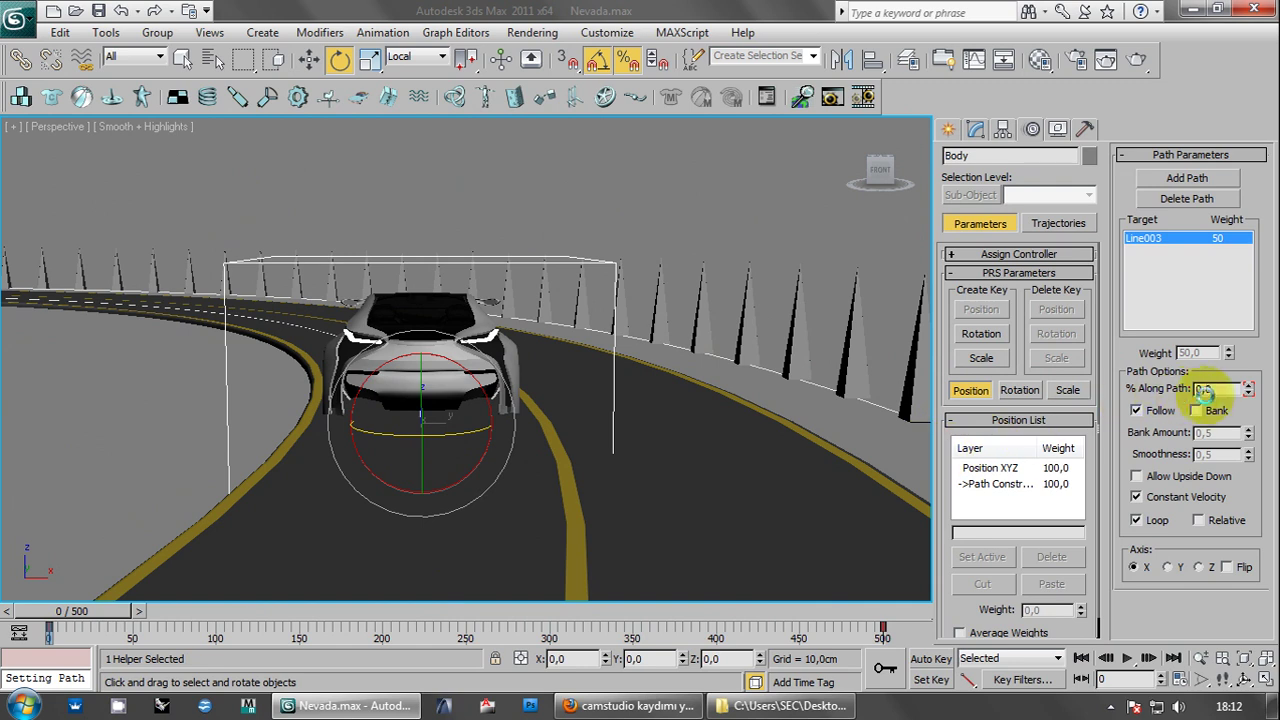
left_click(1198, 410)
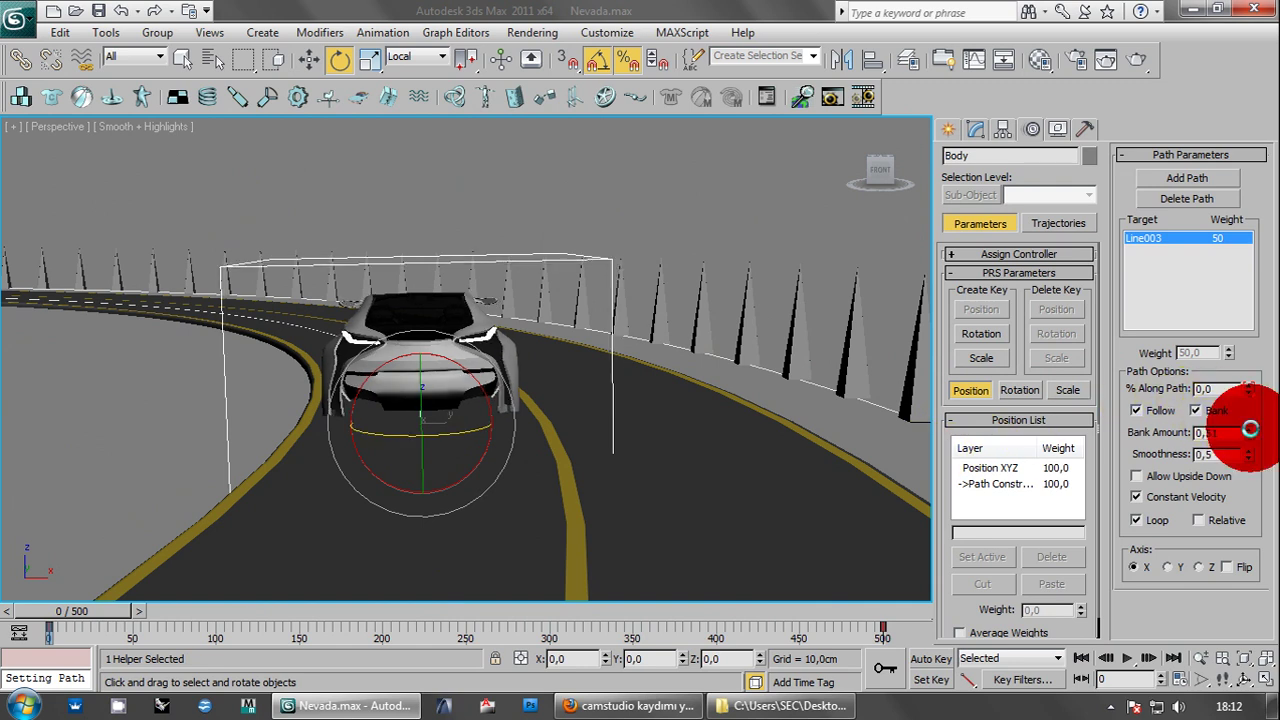
mouse_move(1247, 431)
left_mouse_down()
mouse_move(1247, 405)
mouse_move(1144, 428)
left_mouse_up()
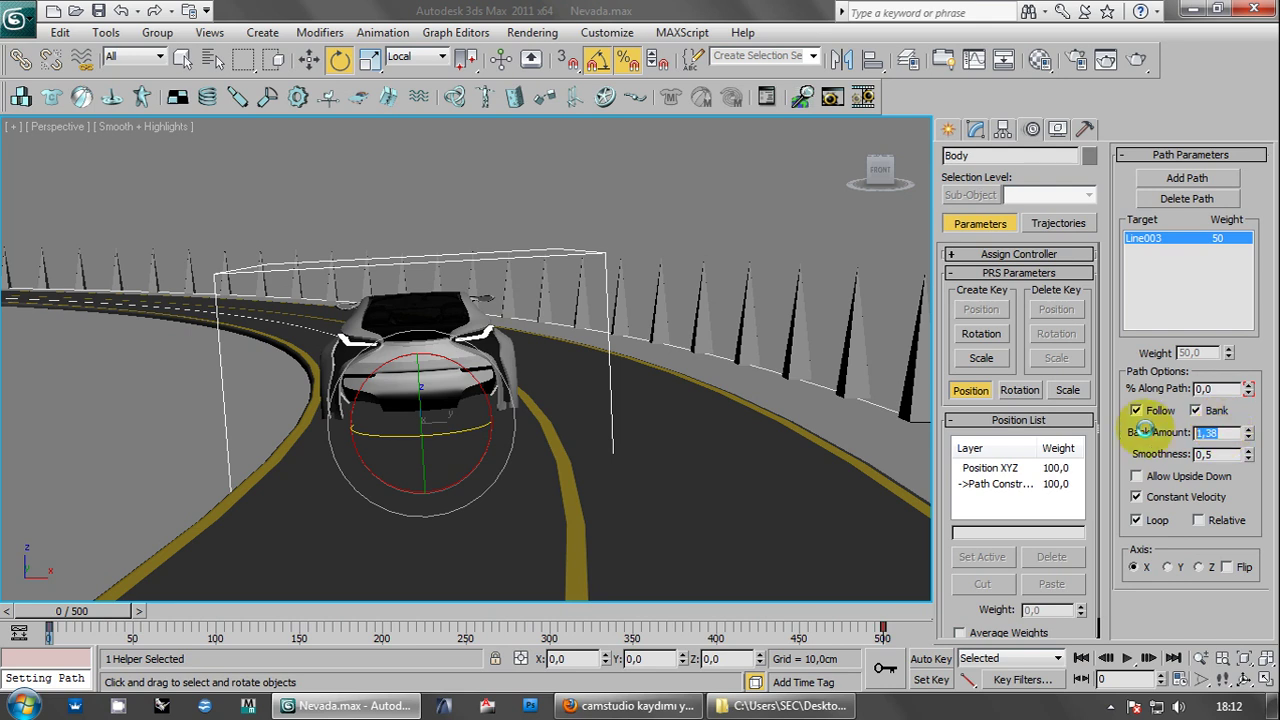
type("3")
key("Return")
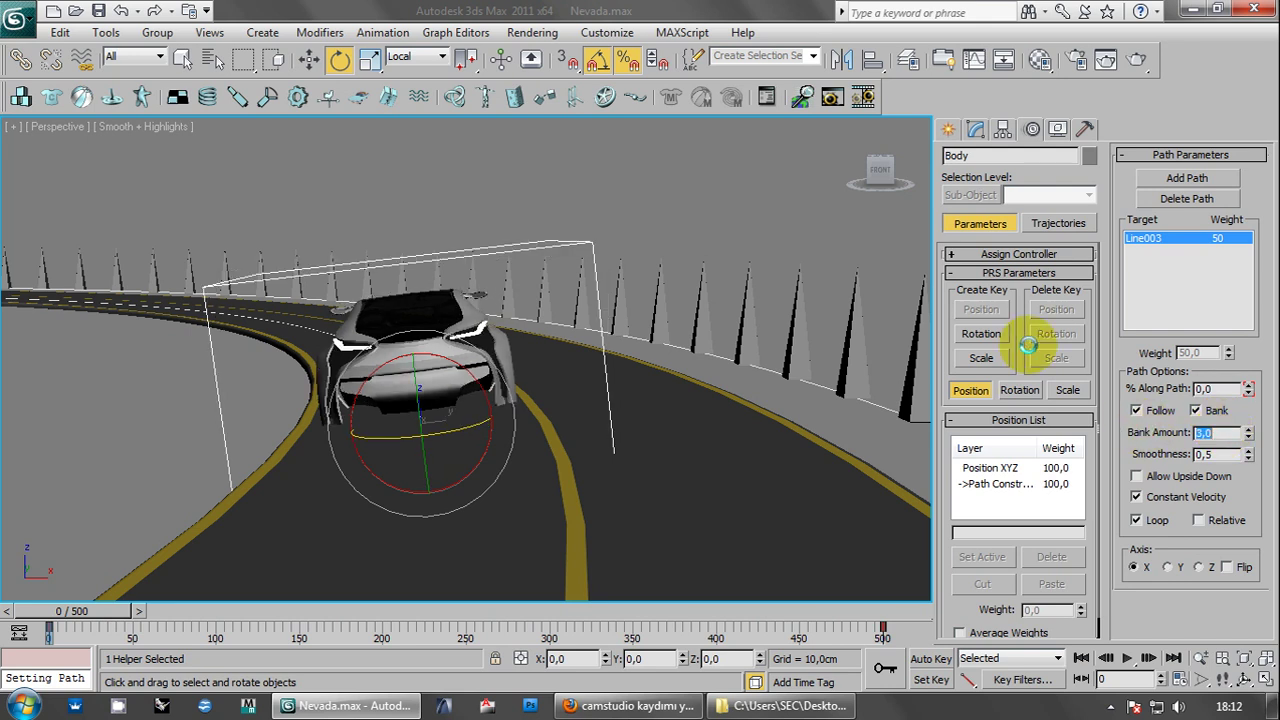
key("q")
mouse_move(60, 611)
left_mouse_down()
mouse_move(137, 620)
mouse_move(80, 612)
mouse_move(123, 594)
mouse_move(80, 600)
mouse_move(127, 591)
mouse_move(92, 602)
left_mouse_up()
- Change Bank Amount to -3 and scrub to about frame 142 to check the tilt
key("e")
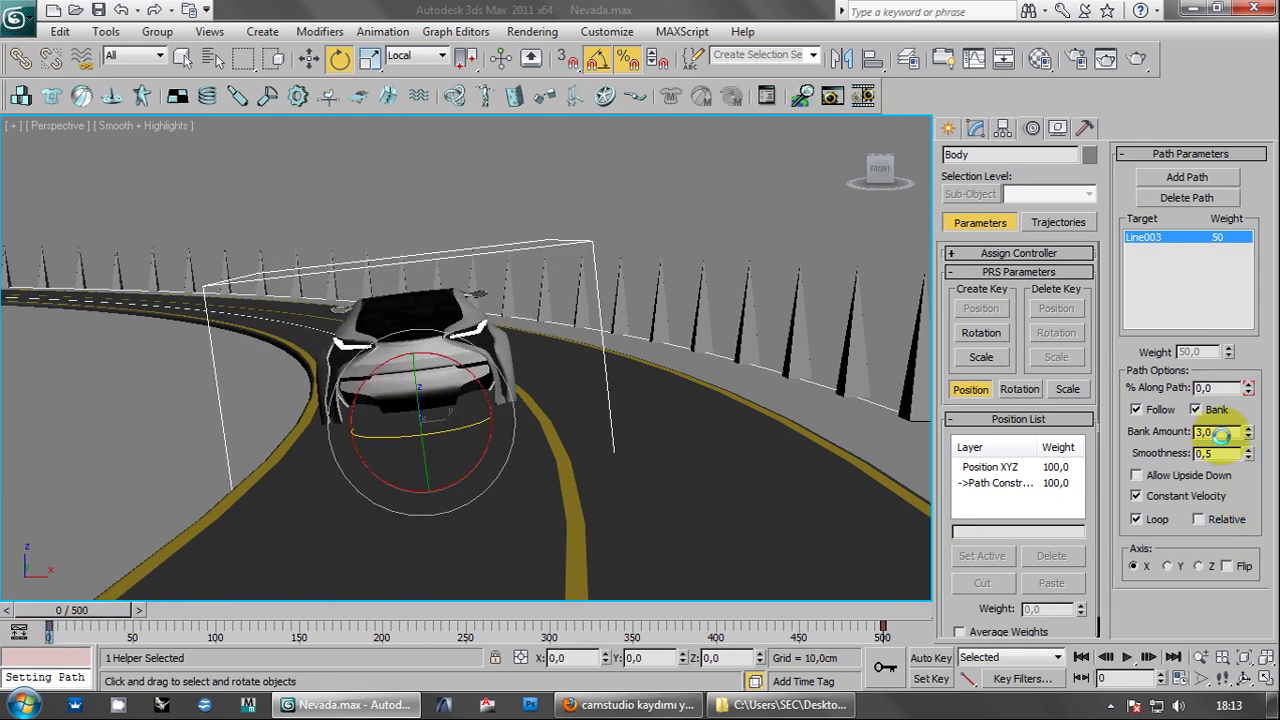
double_click(1221, 437)
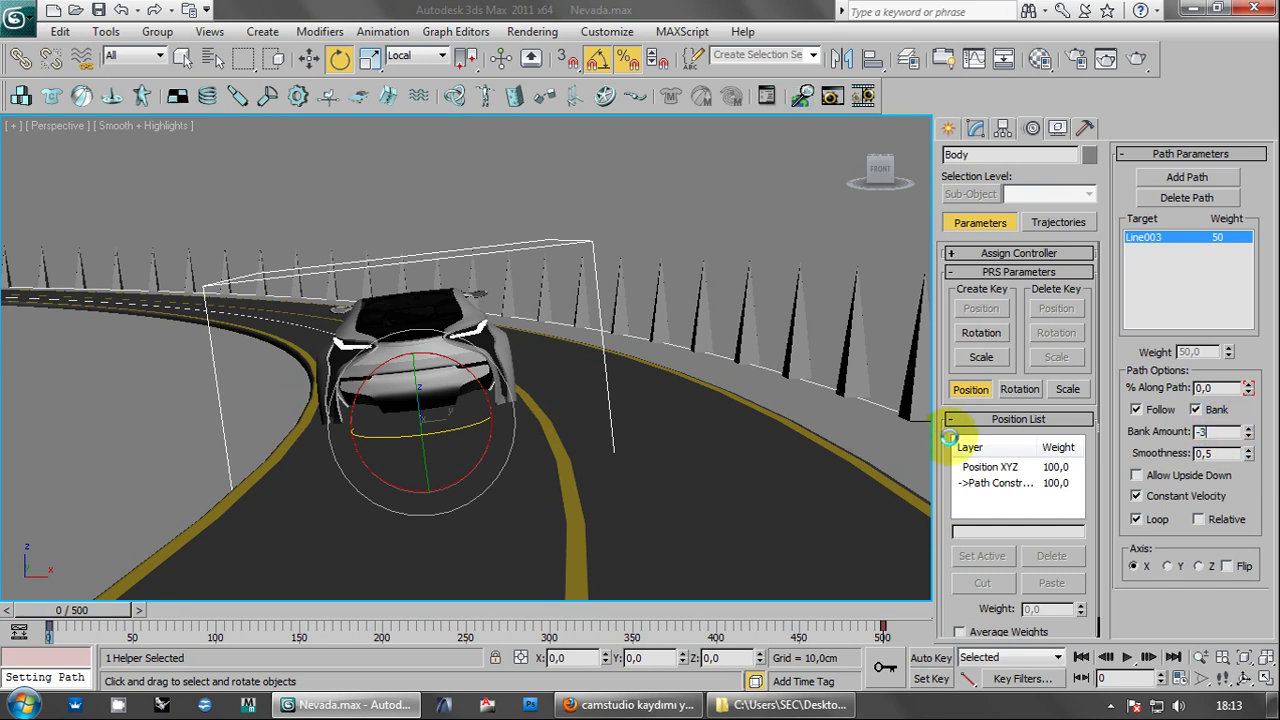
key("Return")
left_click_drag(112, 610, 290, 610)
key("e")
mouse_move(189, 277)
middle_mouse_down("alt")
mouse_move(560, 445)
mouse_move(656, 465)
middle_mouse_up("alt")
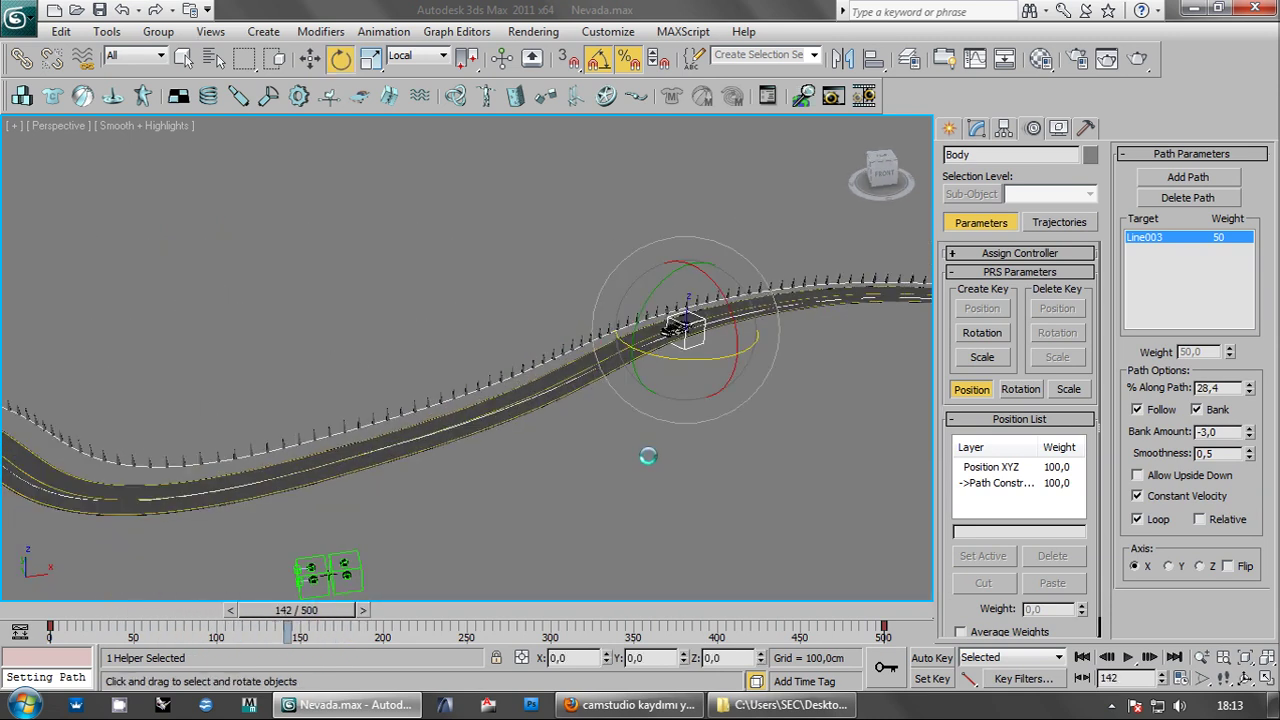
- Scrub the car forward to frame 307 and orbit to view it from the front
left_click_drag(300, 610, 556, 610)
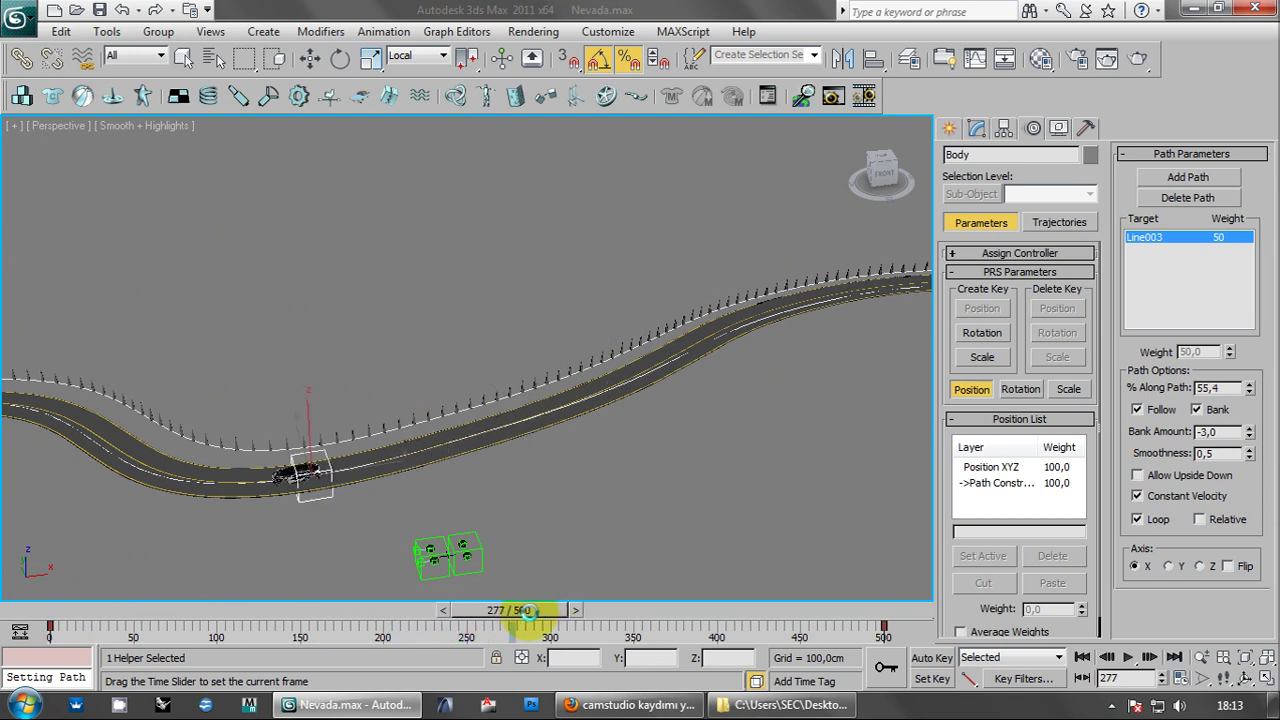
key("e")
mouse_move(440, 470)
middle_mouse_down("alt")
mouse_move(454, 462)
mouse_move(408, 405)
mouse_move(366, 423)
mouse_move(328, 384)
mouse_move(298, 404)
middle_mouse_up("alt")
scroll(408, 405, "up", 2)
scroll(408, 405, "up", 3)
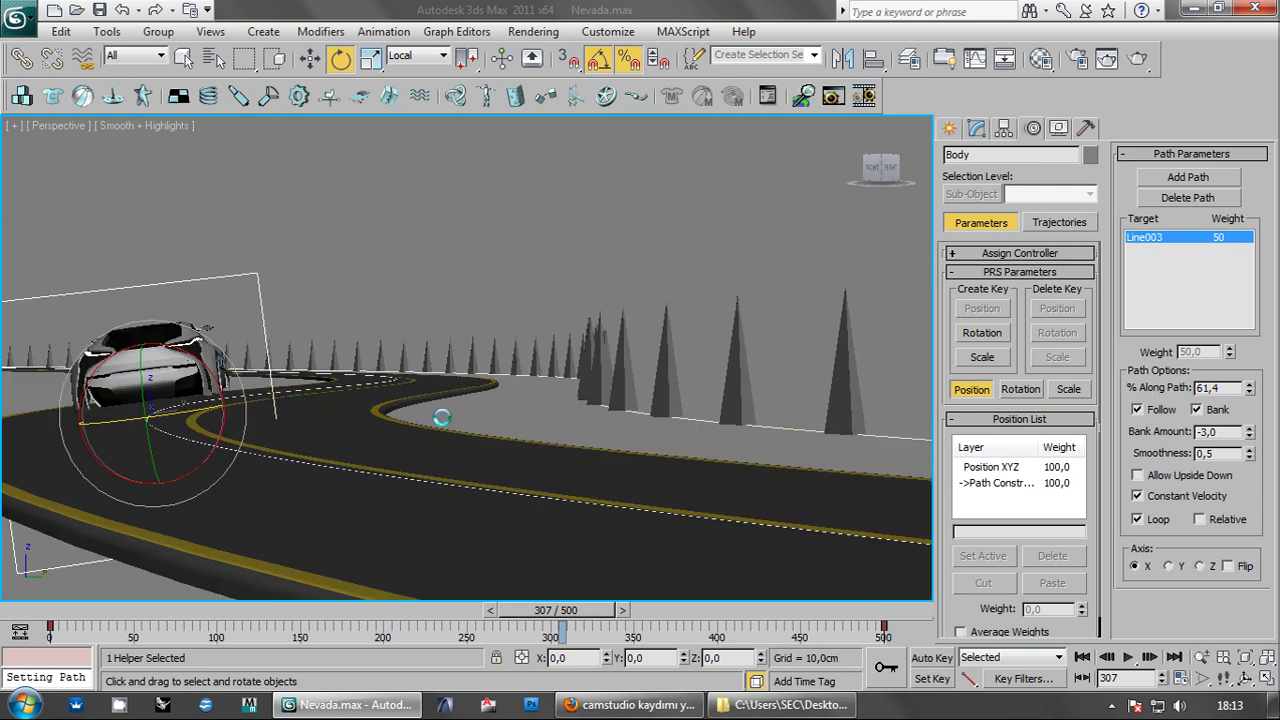
mouse_move(606, 471)
middle_mouse_down("alt")
mouse_move(391, 417)
mouse_move(230, 410)
middle_mouse_up("alt")
- Reduce Bank Amount to -1 and return the animation to the first frame
double_click(1222, 431)
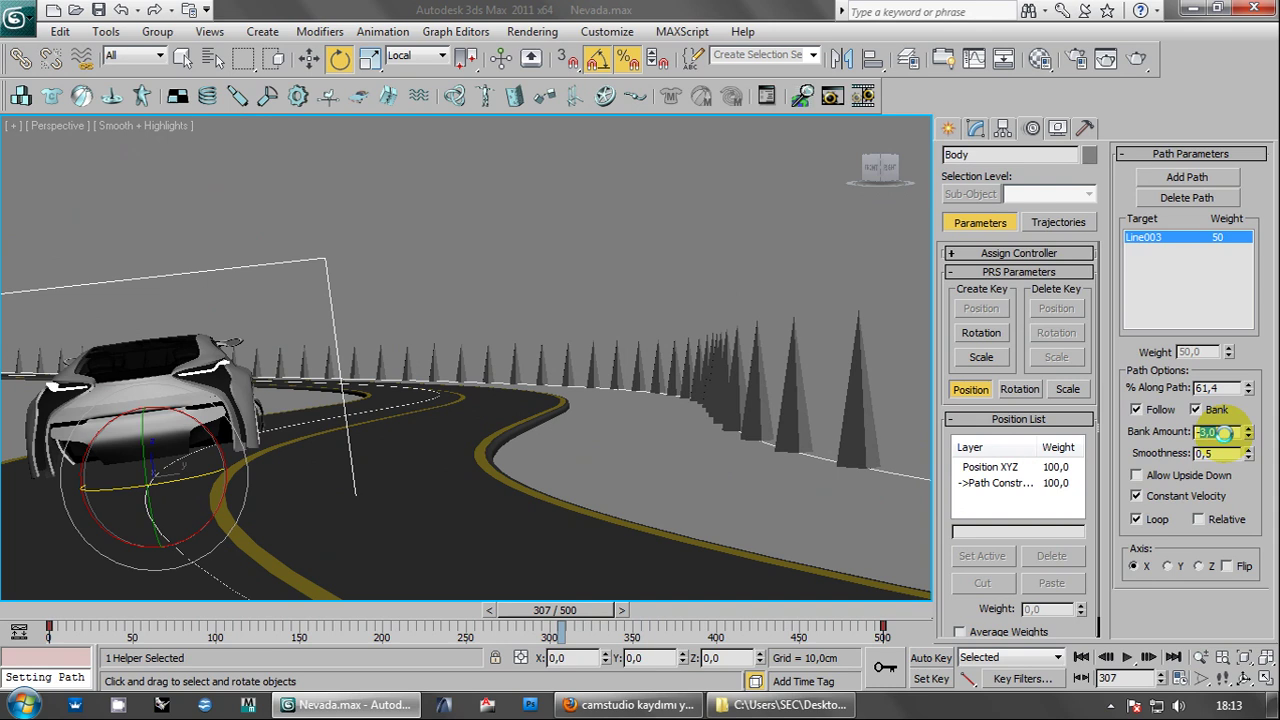
type("-1")
key("Return")
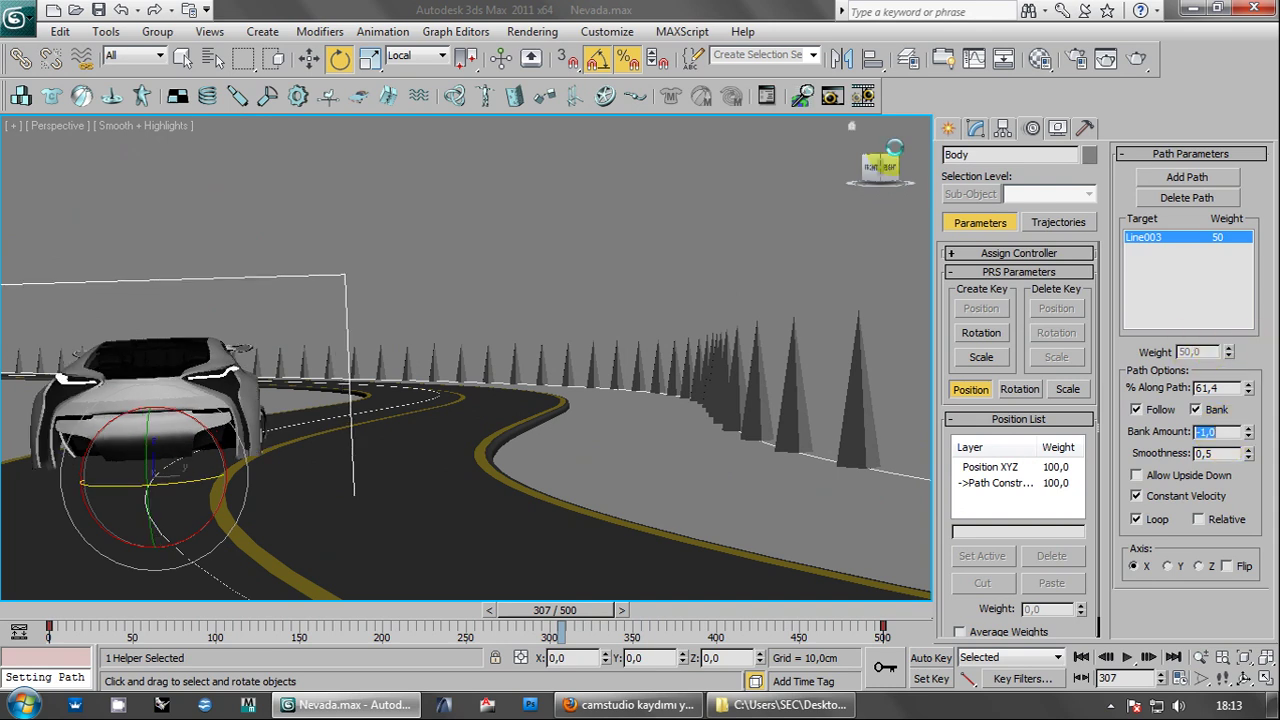
scroll(509, 299, "down", 3)
middle_click_drag(580, 277, 636, 390, "alt")
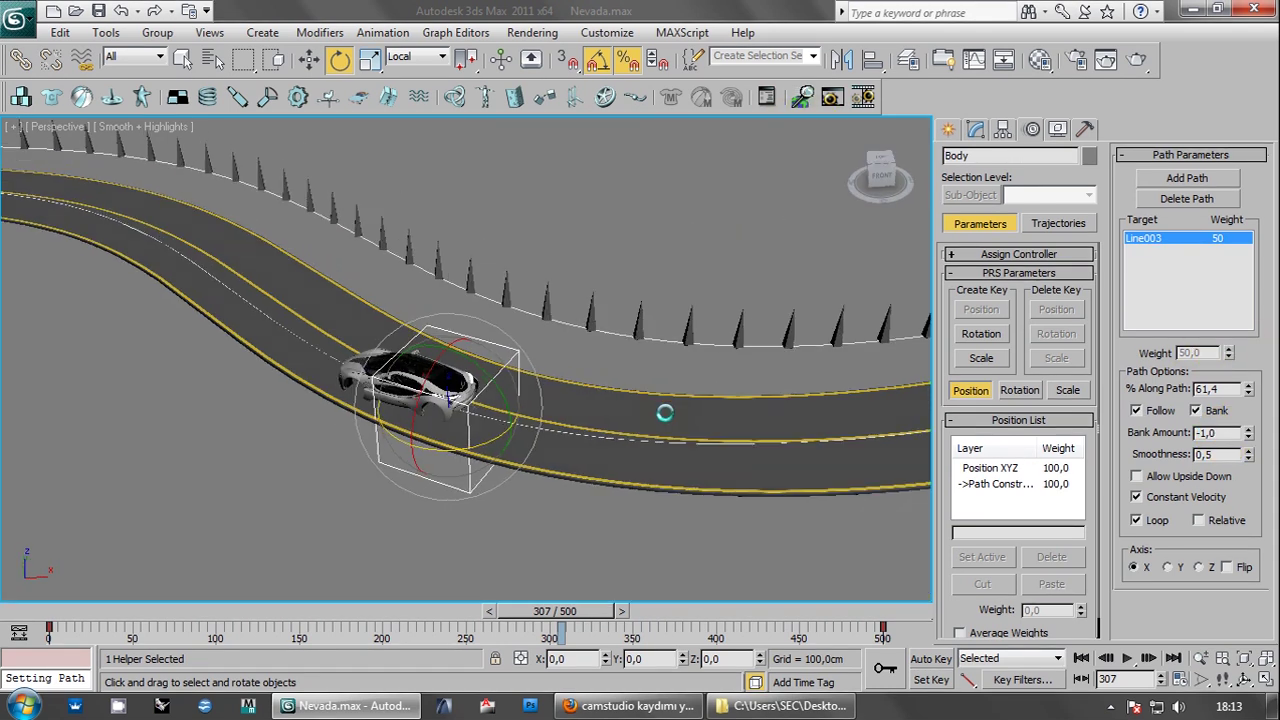
scroll(636, 390, "down", 3)
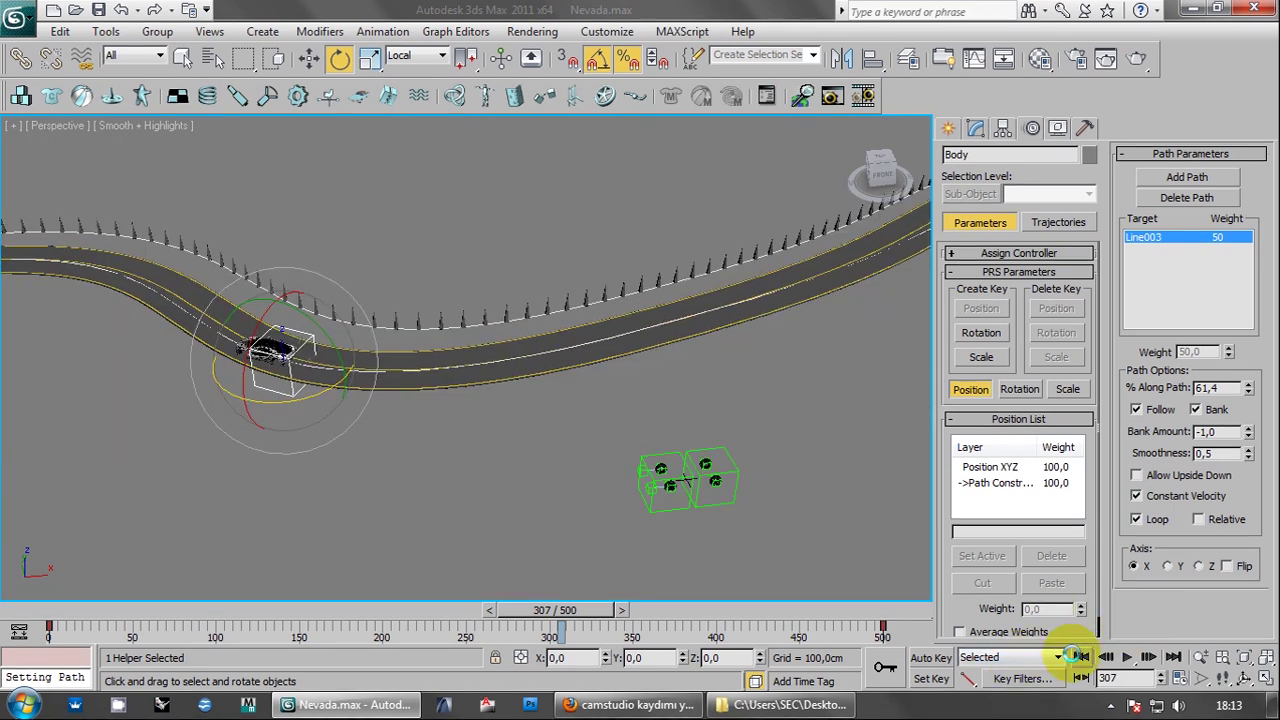
left_click(1080, 656)
scroll(480, 400, "down", 3)
scroll(666, 357, "down", 2)
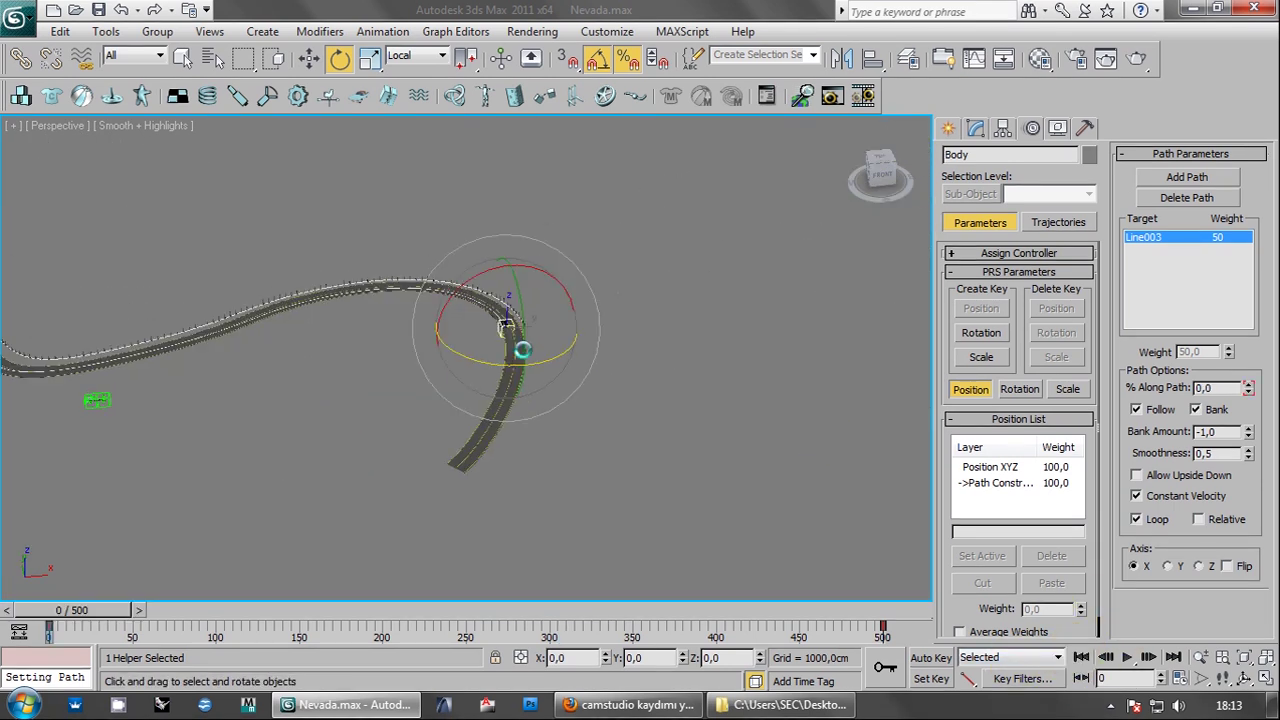
scroll(522, 349, "up", 5)
scroll(509, 398, "up", 2)
middle_click_drag(523, 390, 446, 463, "alt")
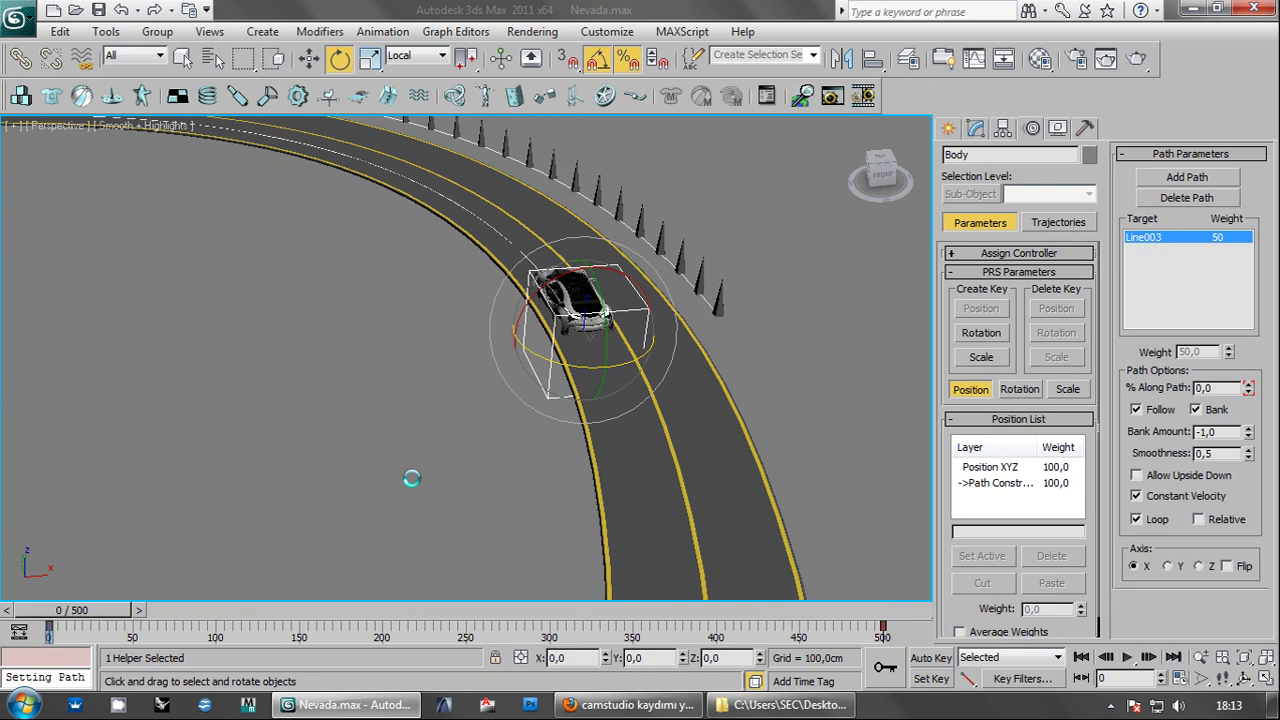
- Select the Body helper and turn off Constant Velocity in Path Parameters
left_click(443, 414)
mouse_move(443, 414)
middle_mouse_down("alt")
mouse_move(709, 394)
mouse_move(784, 361)
middle_mouse_up("alt")
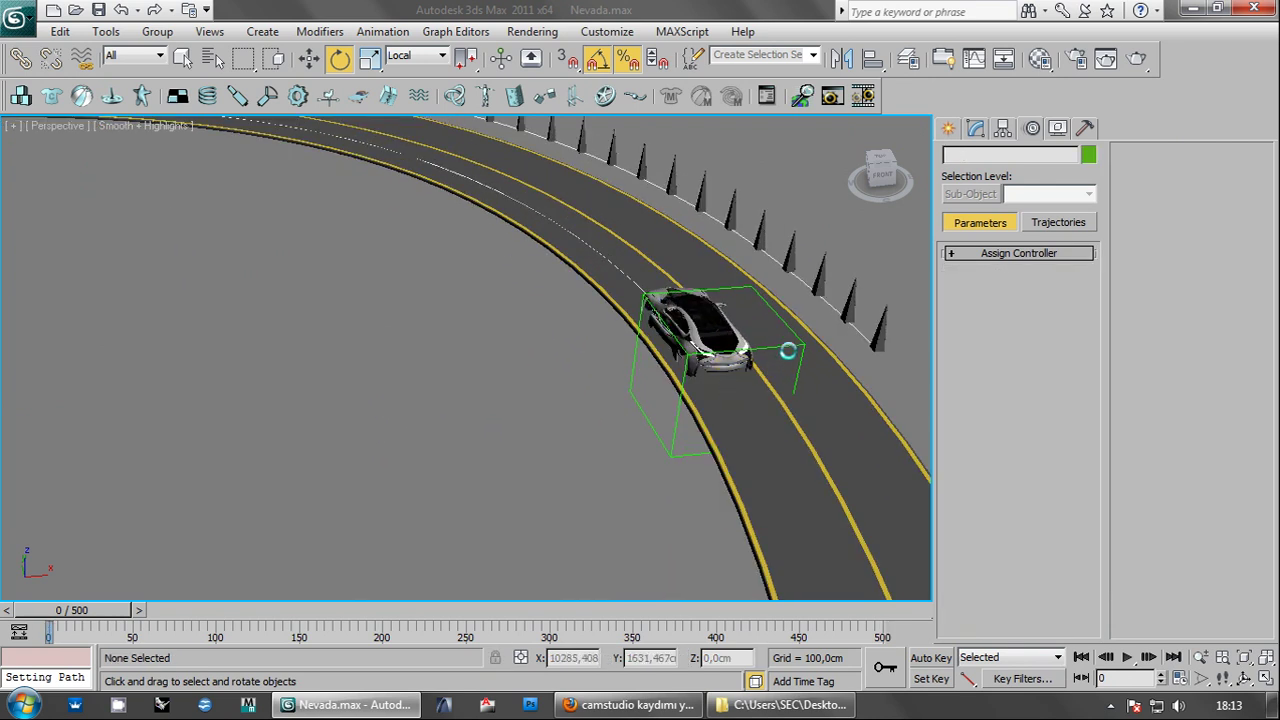
left_click(784, 361)
mouse_move(521, 378)
middle_mouse_down("alt")
mouse_move(563, 437)
mouse_move(591, 437)
mouse_move(537, 423)
mouse_move(700, 357)
mouse_move(617, 417)
middle_mouse_up("alt")
left_click(617, 417)
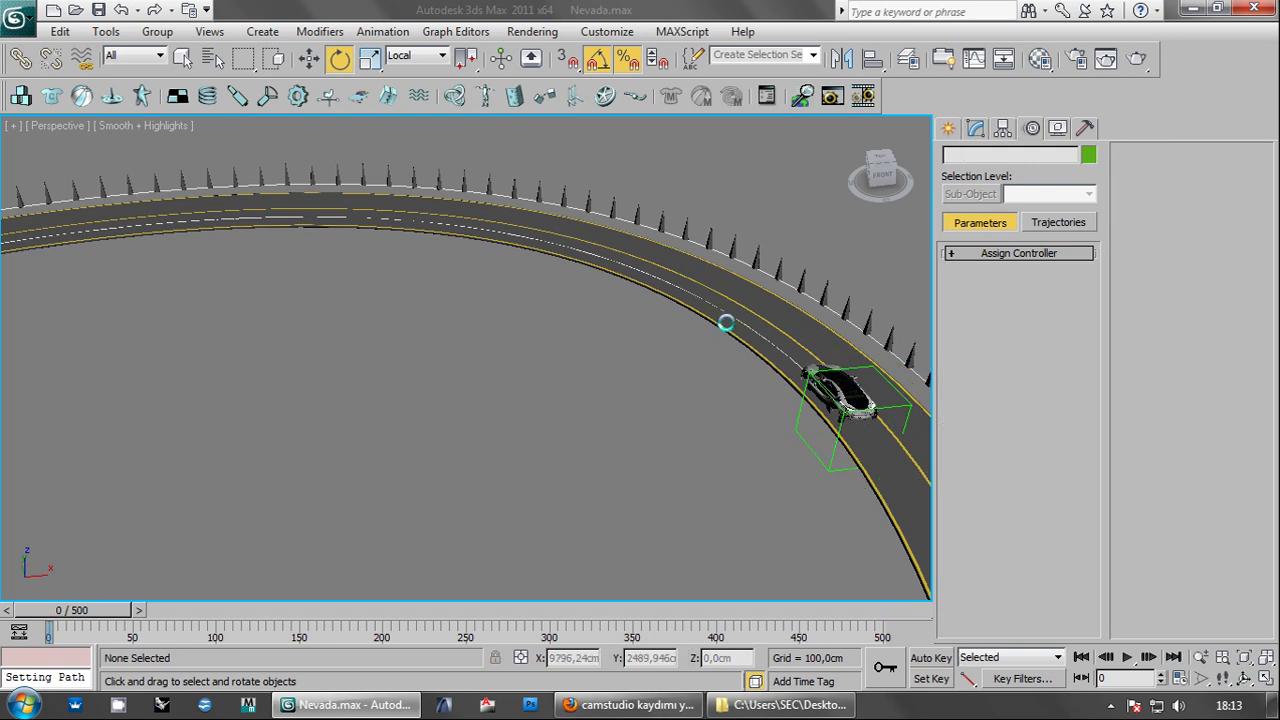
left_click(732, 320)
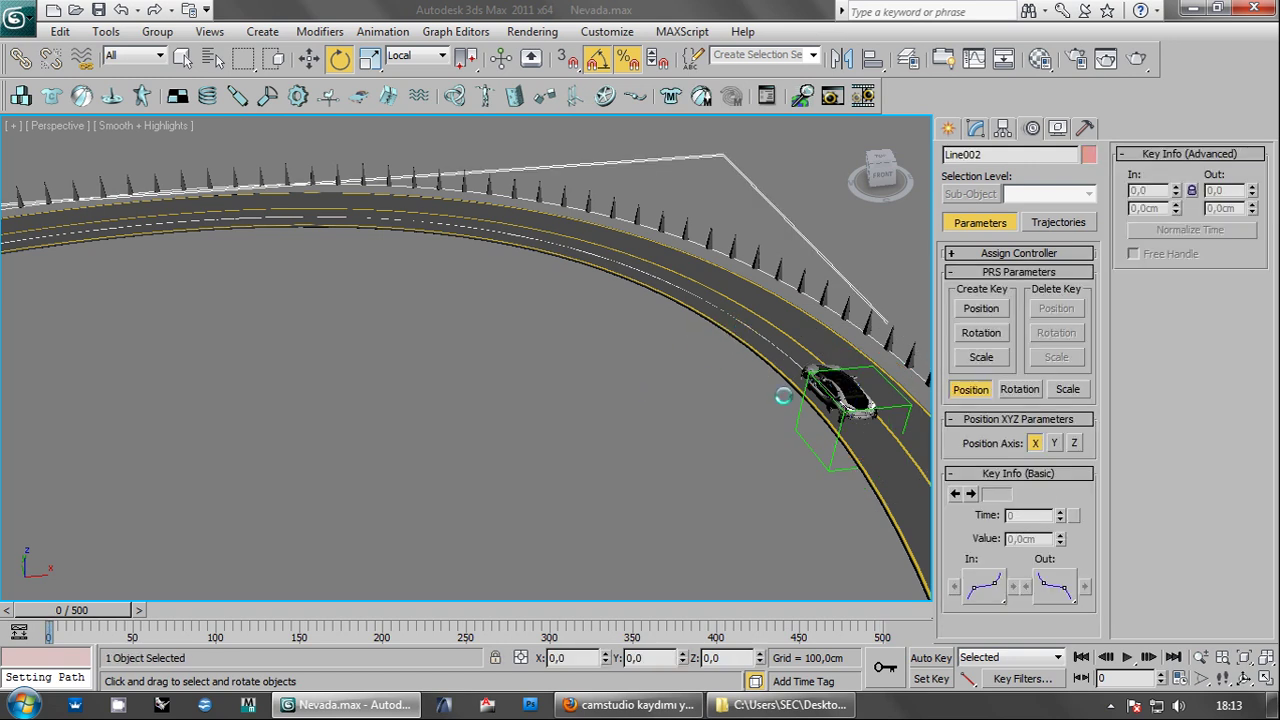
left_click(810, 457)
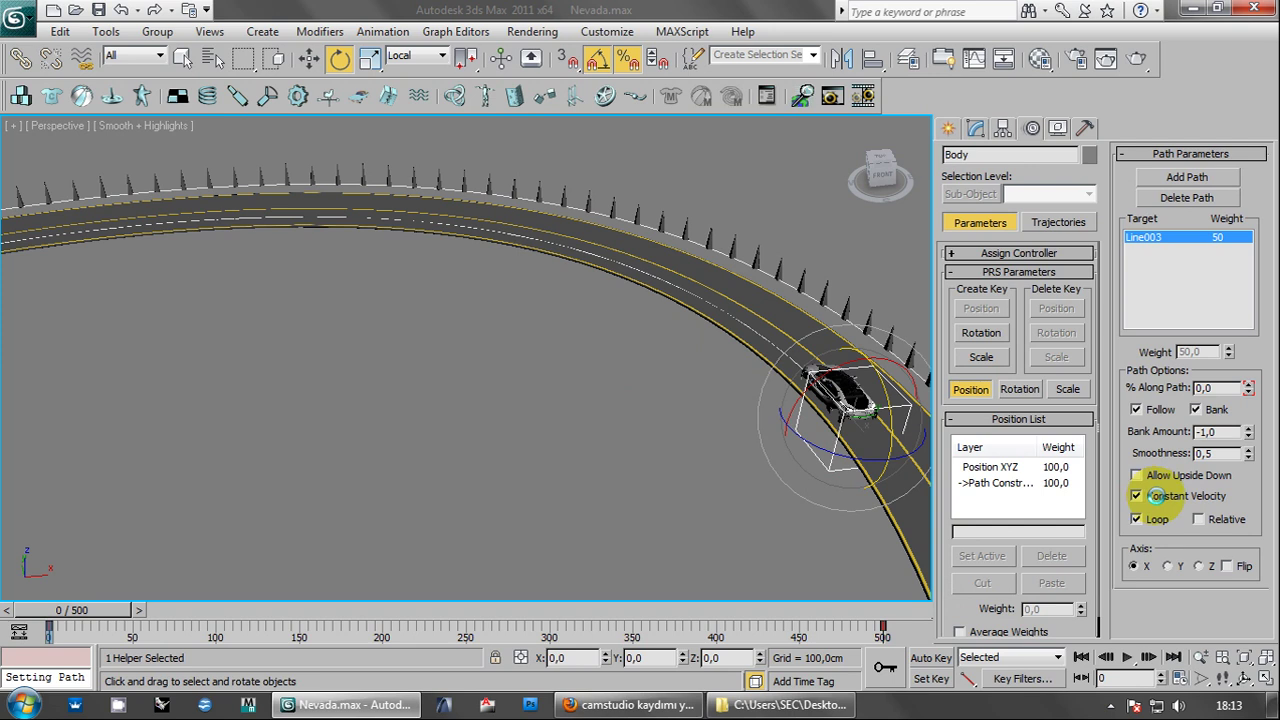
left_click(1139, 496)
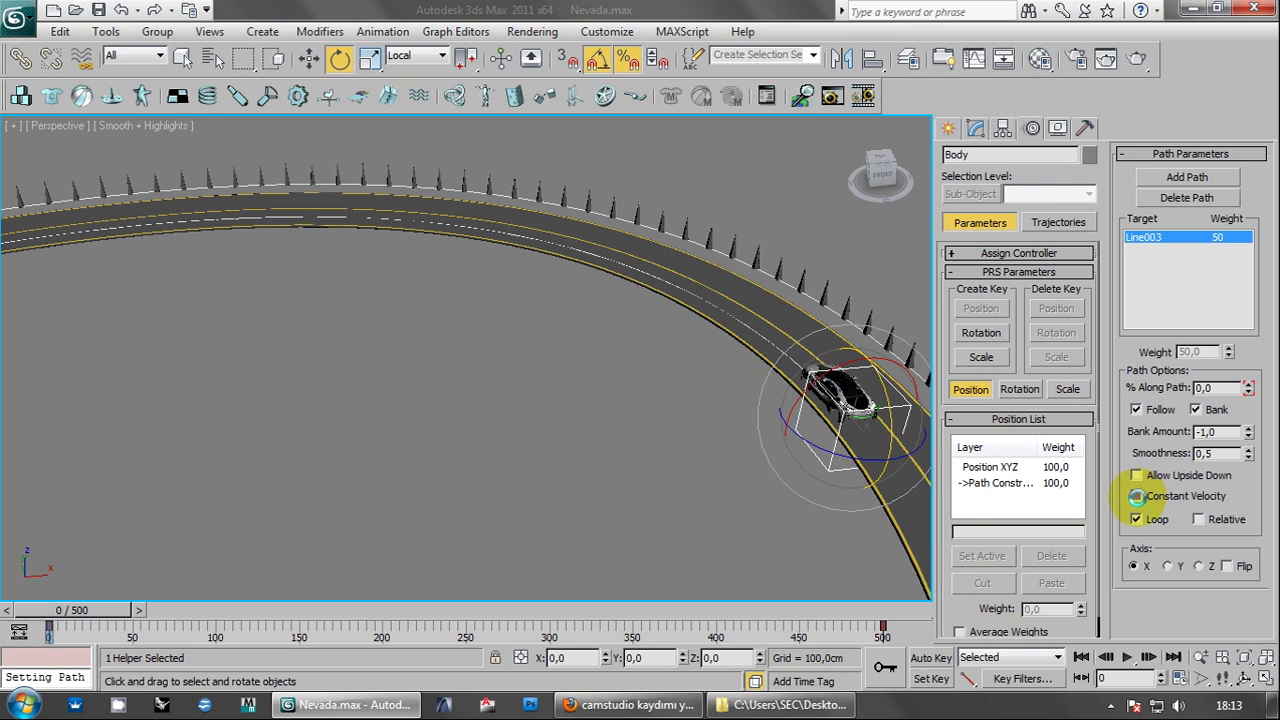
- Switch the scene to wireframe display and select the road path Line003
middle_click_drag(495, 455, 475, 468)
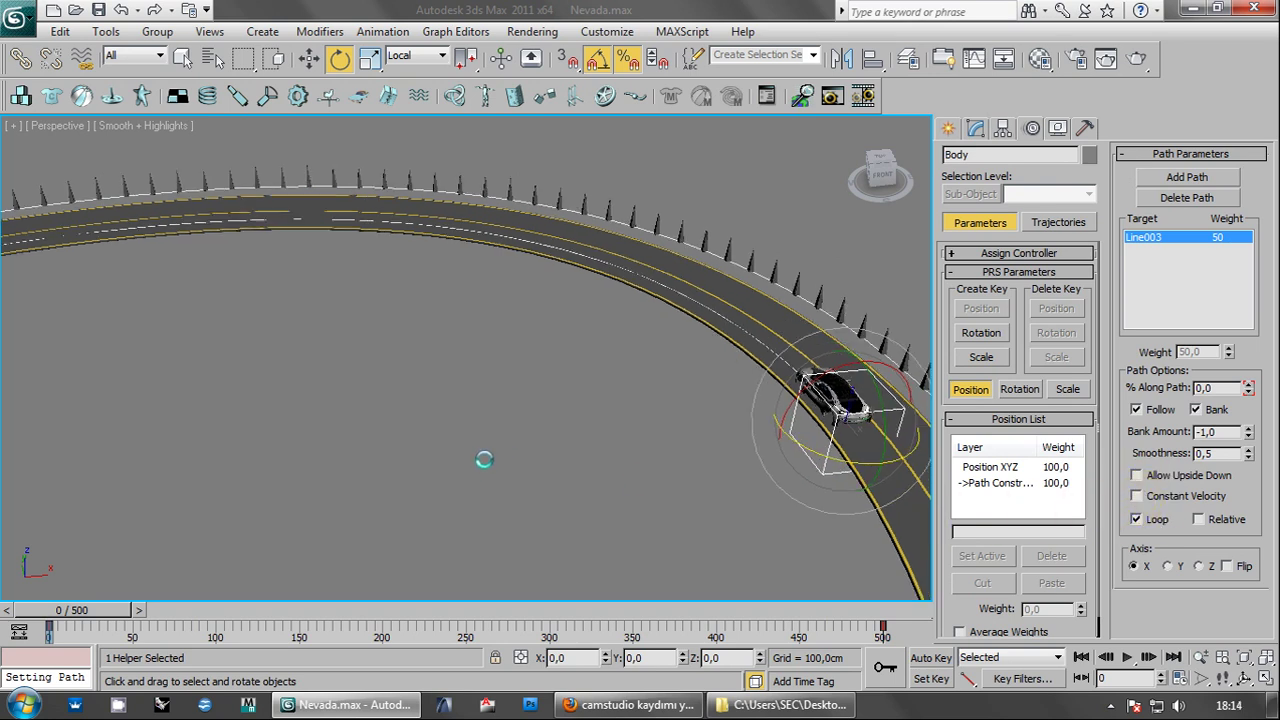
left_click(744, 347)
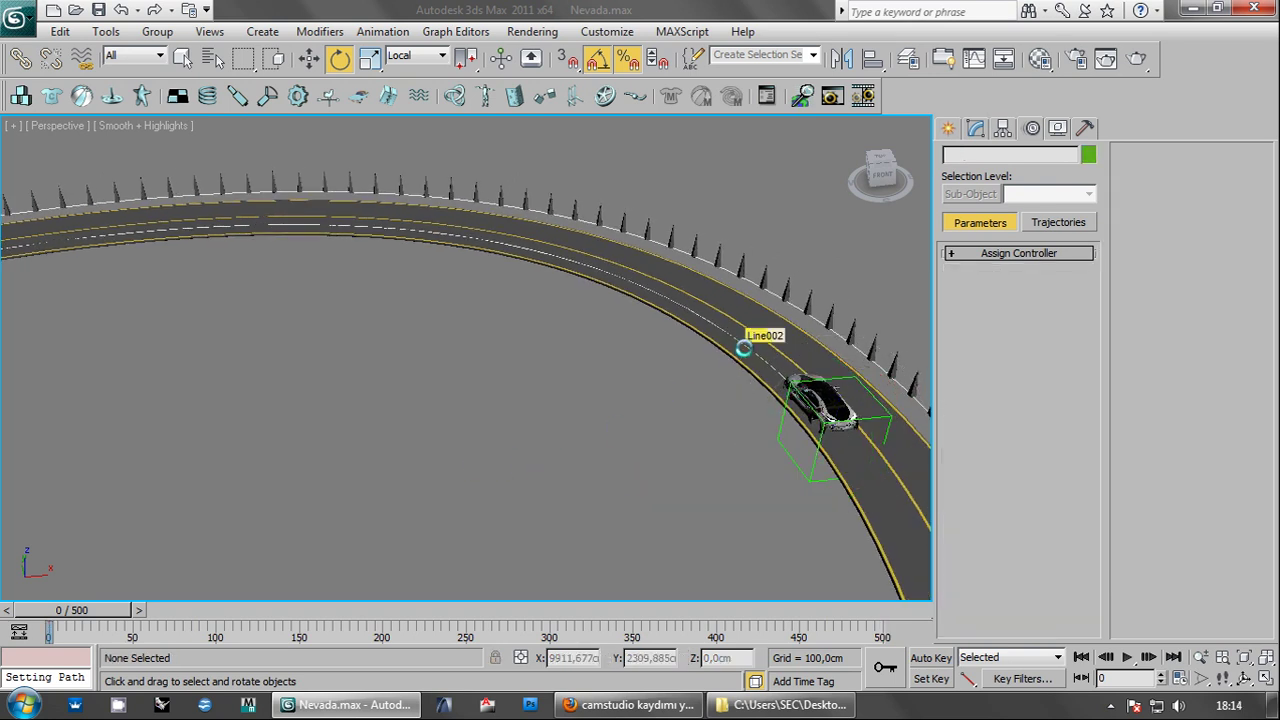
key("F3")
left_click(744, 347)
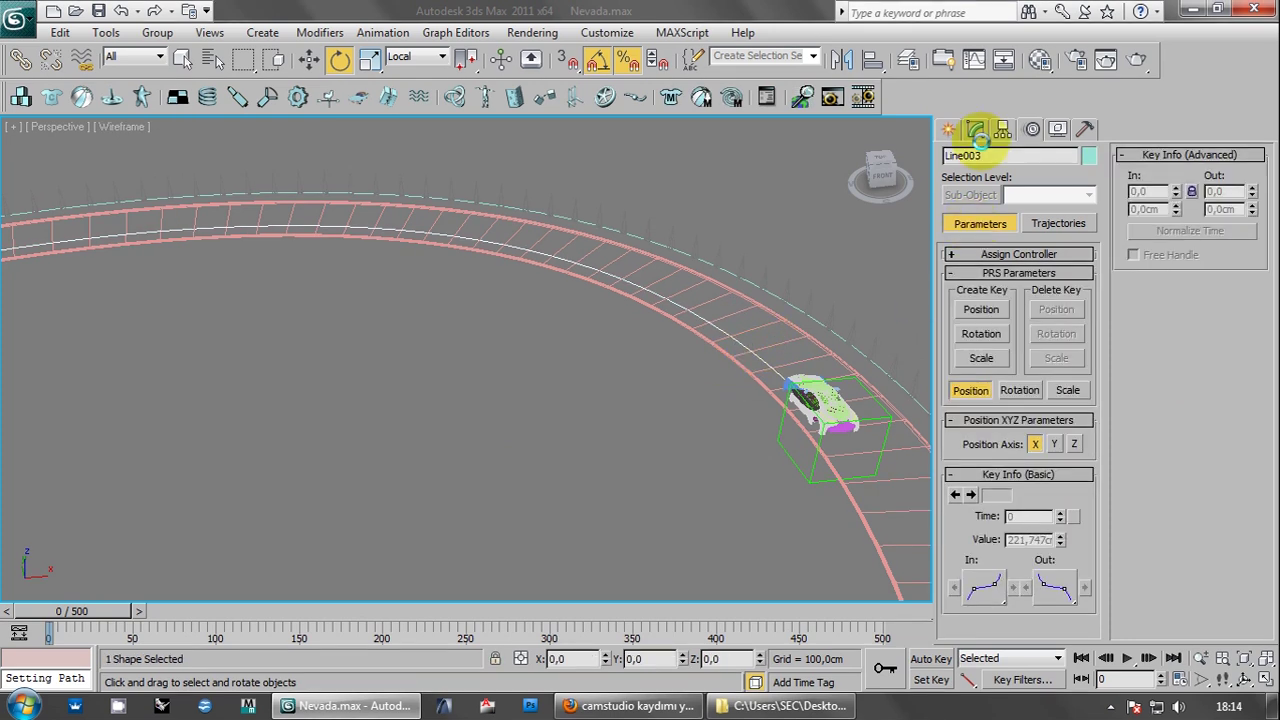
- Enter Vertex sub-object level on Line003 in the Modify panel
left_click(975, 131)
left_click(994, 418)
key("F3")
key("F3")
scroll(586, 449, "down", 5)
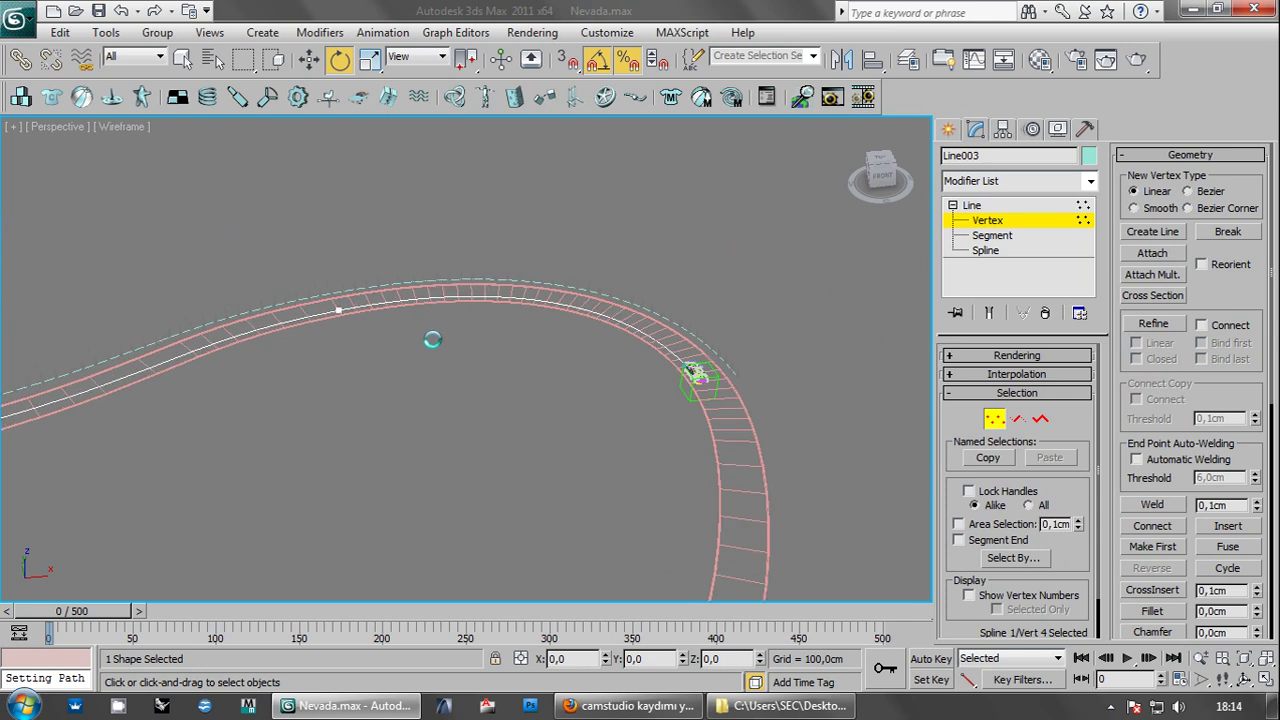
middle_click_drag(339, 349, 637, 303, "alt")
- Select vertex 3 of the road path and orbit around it to inspect its Bezier handles
left_click(566, 270)
middle_click_drag(428, 343, 443, 486, "alt")
left_click(366, 371)
middle_click_drag(414, 351, 575, 302, "alt")
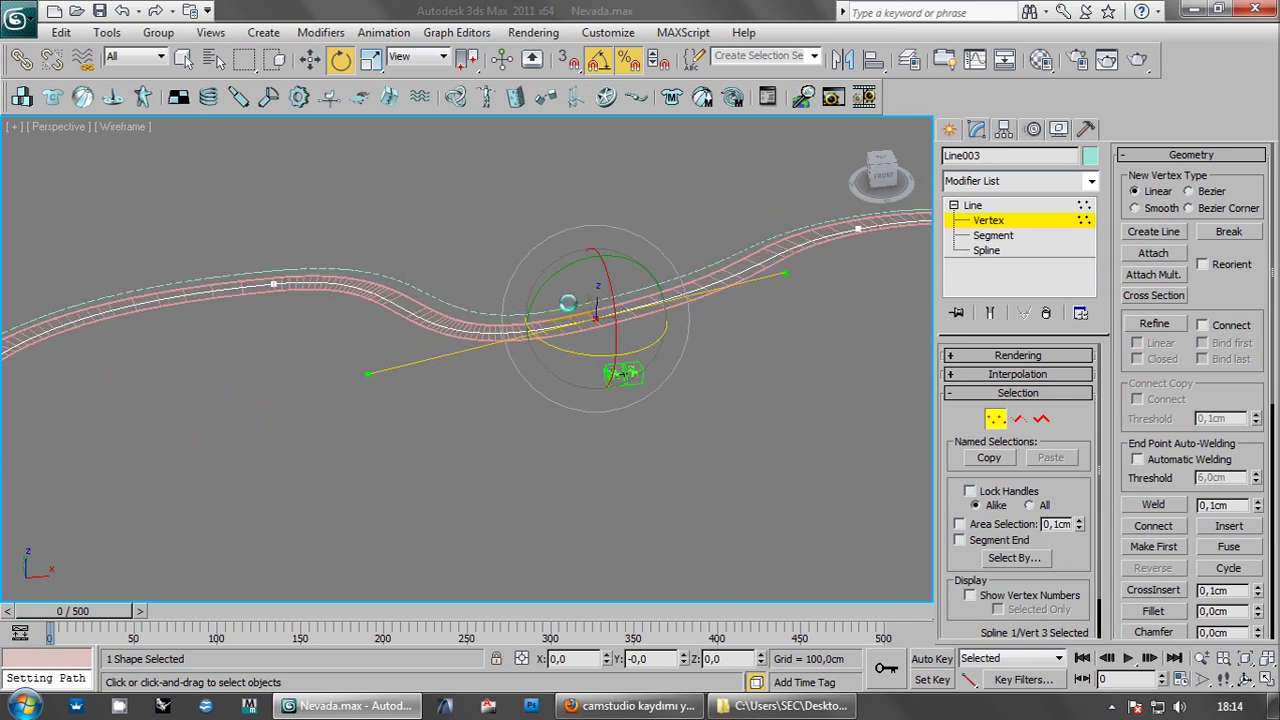
mouse_move(770, 263)
middle_mouse_down("alt")
mouse_move(592, 299)
mouse_move(575, 320)
mouse_move(617, 328)
middle_mouse_up("alt")
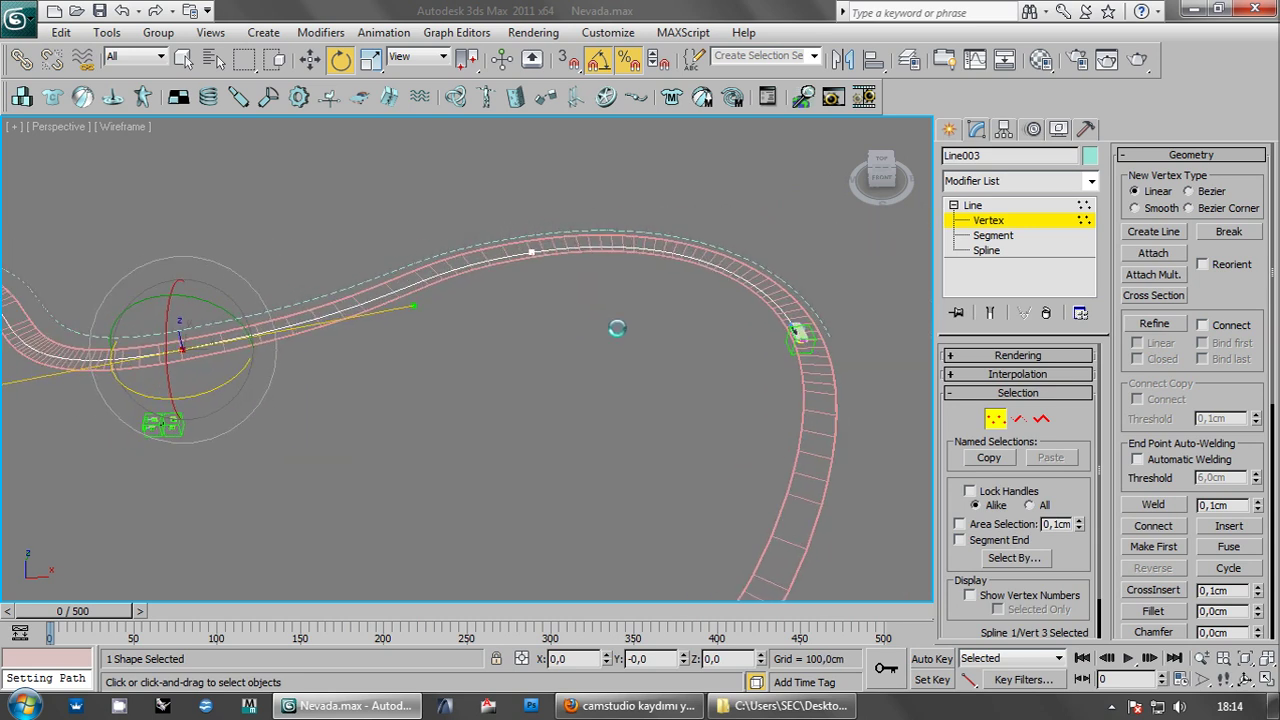
mouse_move(491, 326)
middle_mouse_down("alt")
mouse_move(677, 349)
mouse_move(520, 371)
mouse_move(660, 357)
middle_mouse_up("alt")
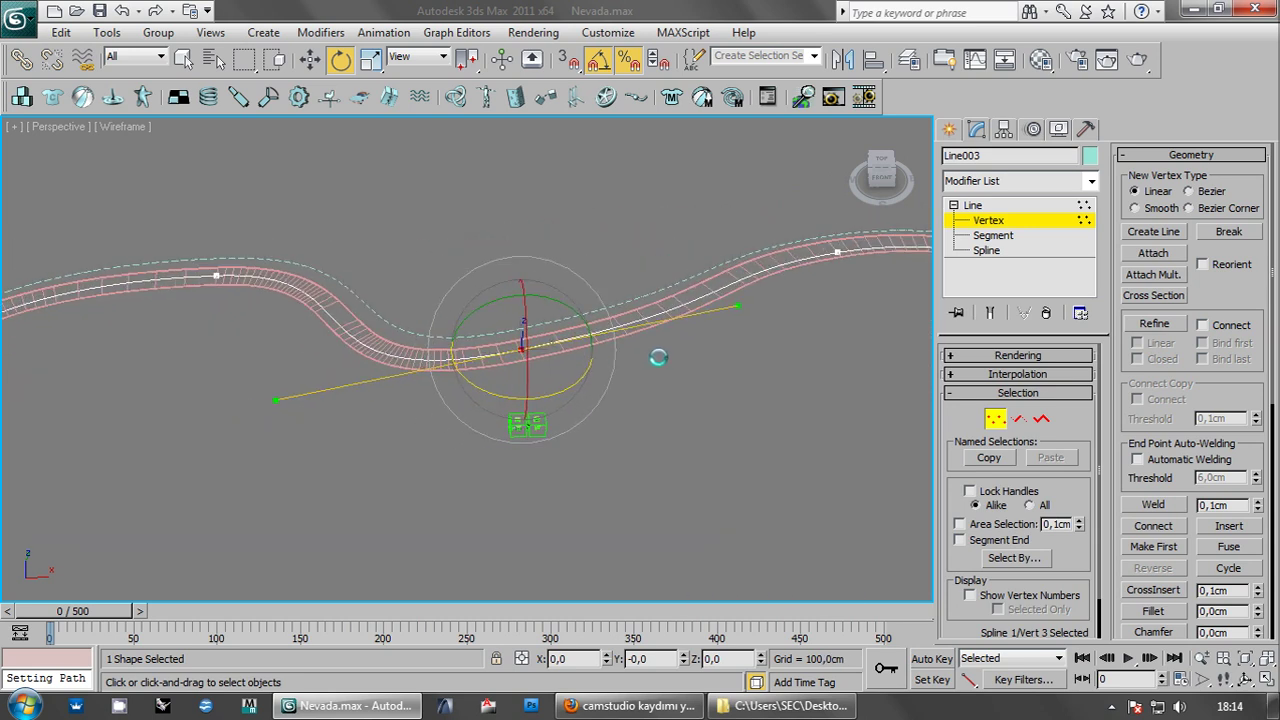
middle_click_drag(414, 389, 436, 395, "alt")
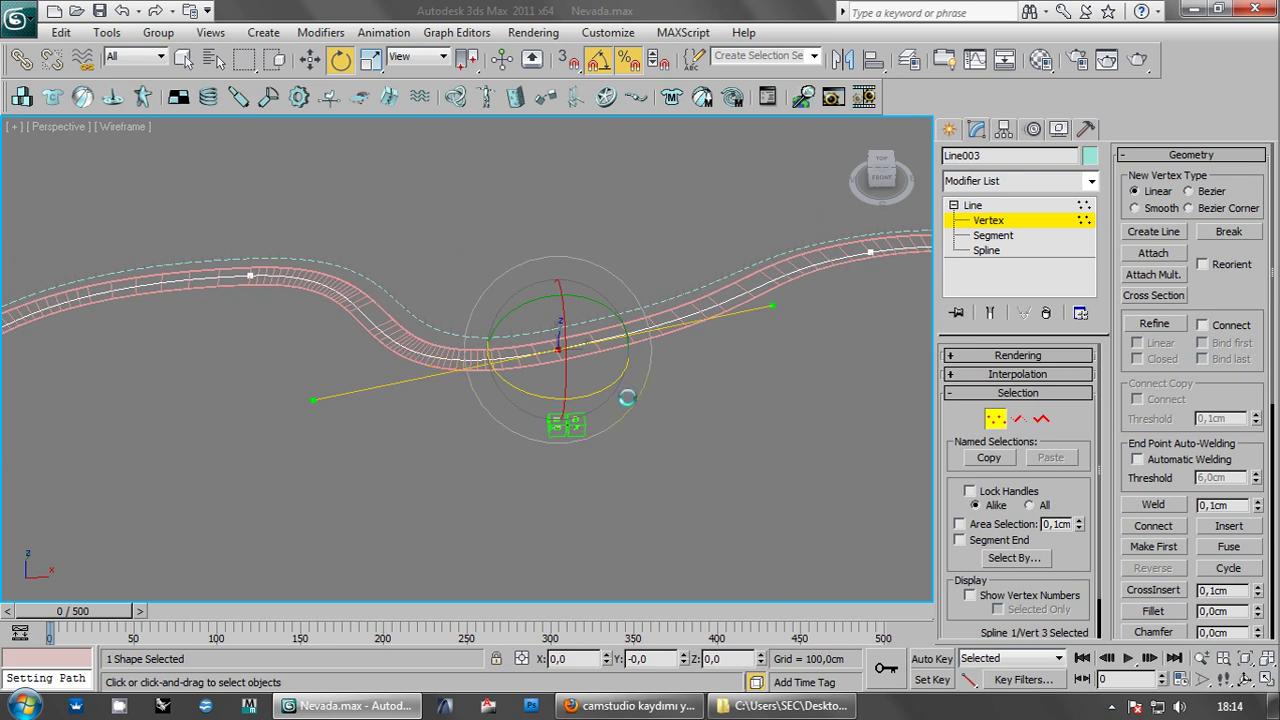
middle_click_drag(627, 398, 549, 391, "alt")
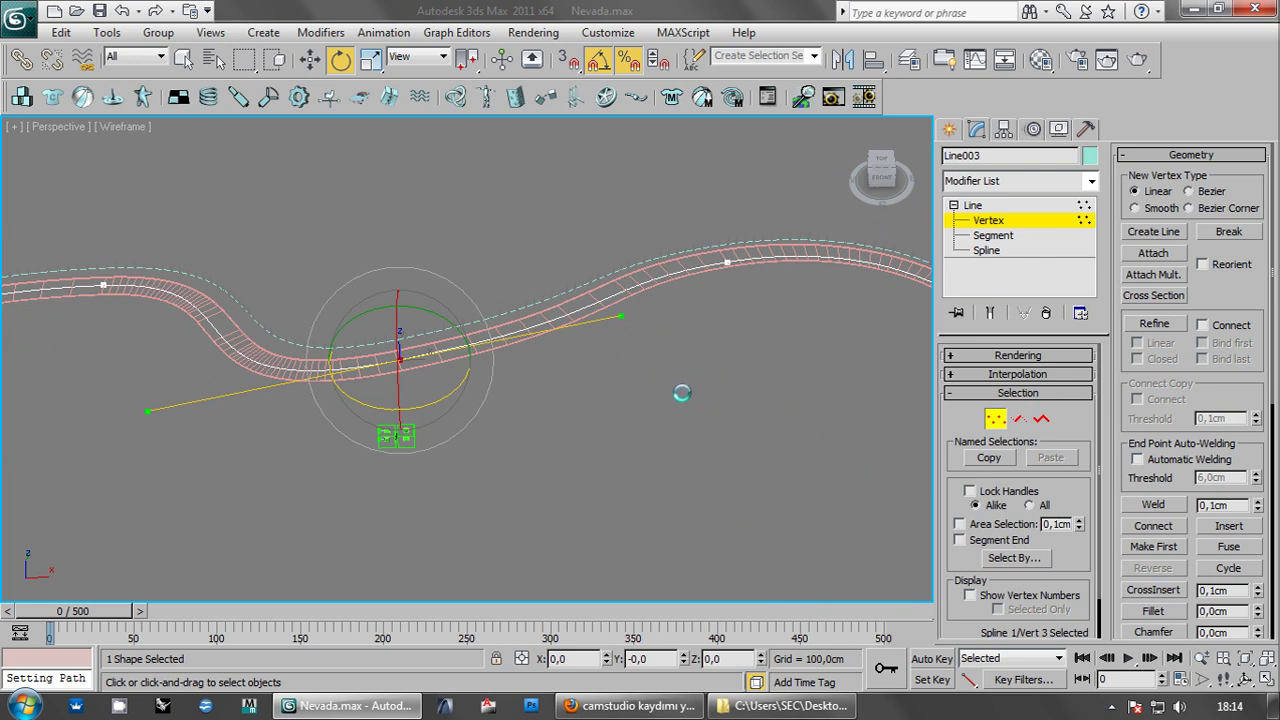
middle_click_drag(503, 430, 596, 430)
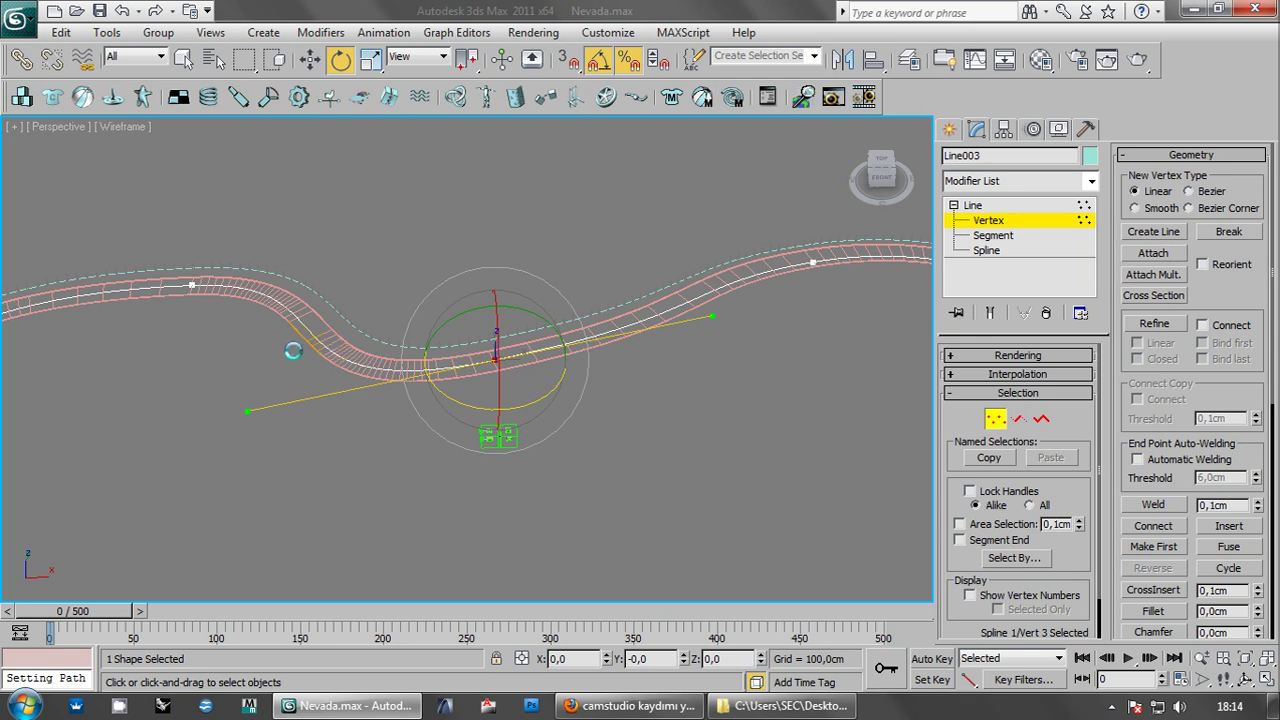
- Exit Vertex editing on the road spline and show the Motion panel
middle_click_drag(420, 352, 321, 362, "alt")
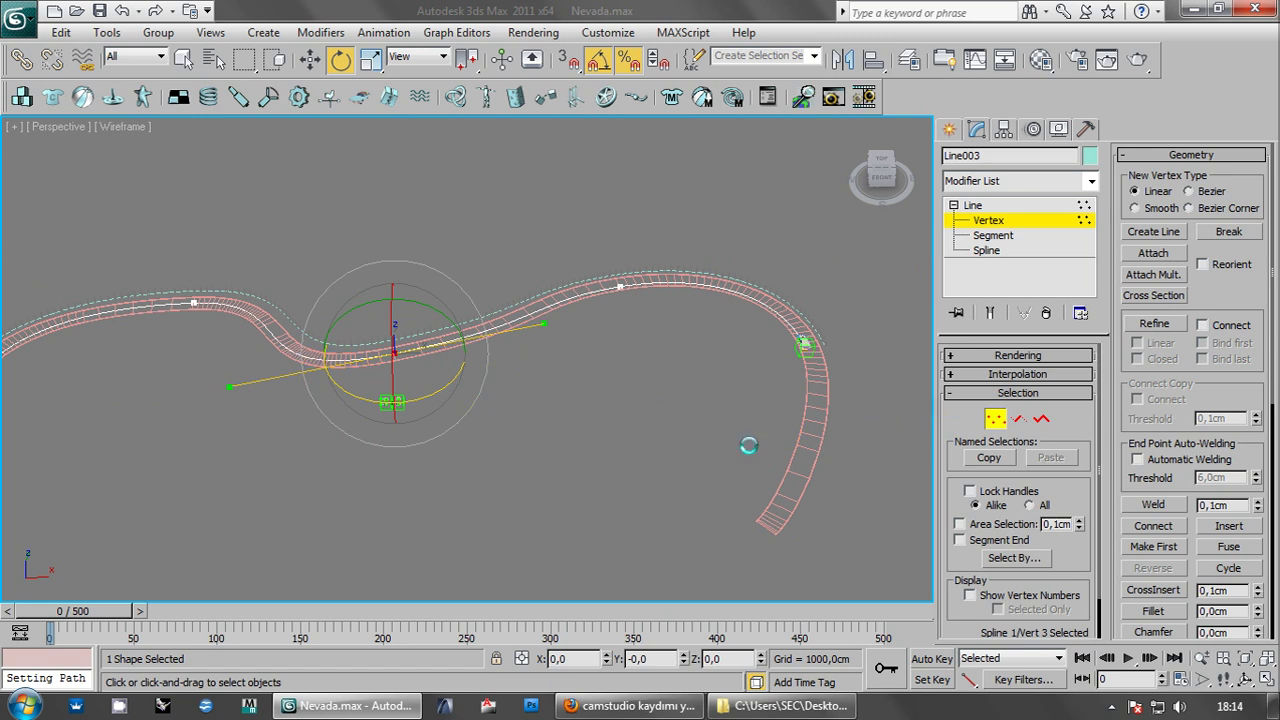
left_click(943, 130)
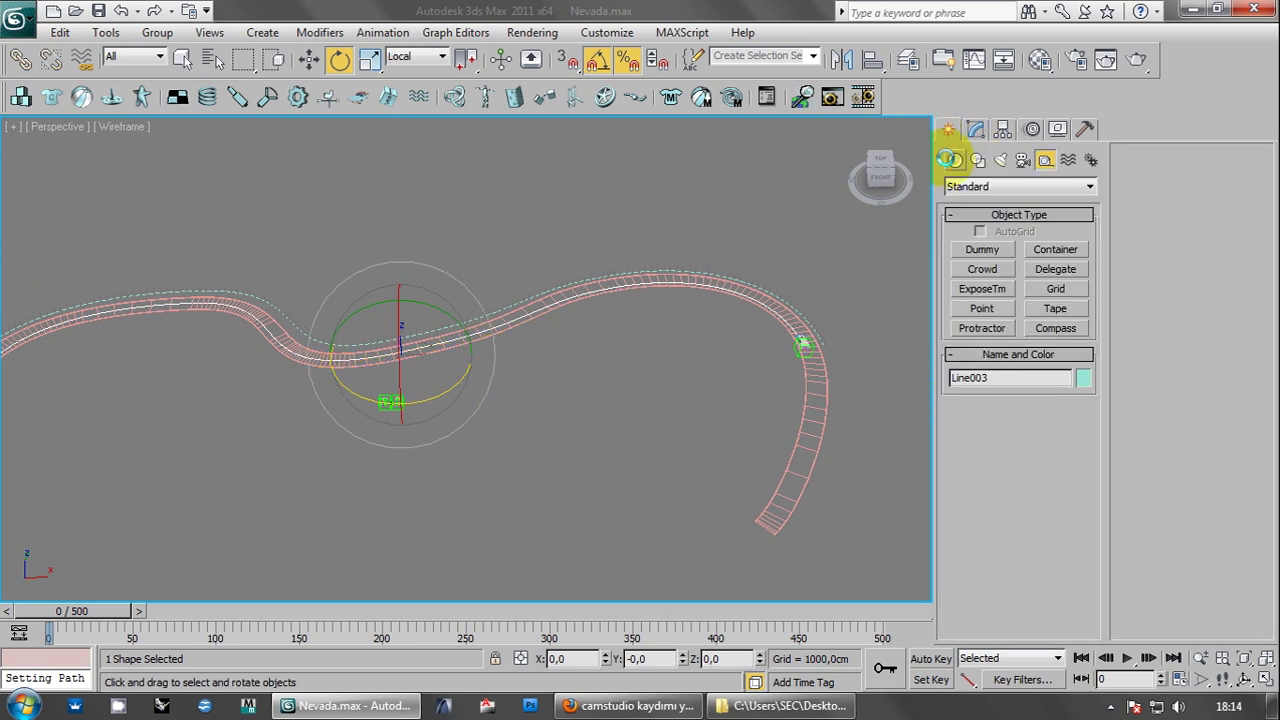
left_click(1031, 129)
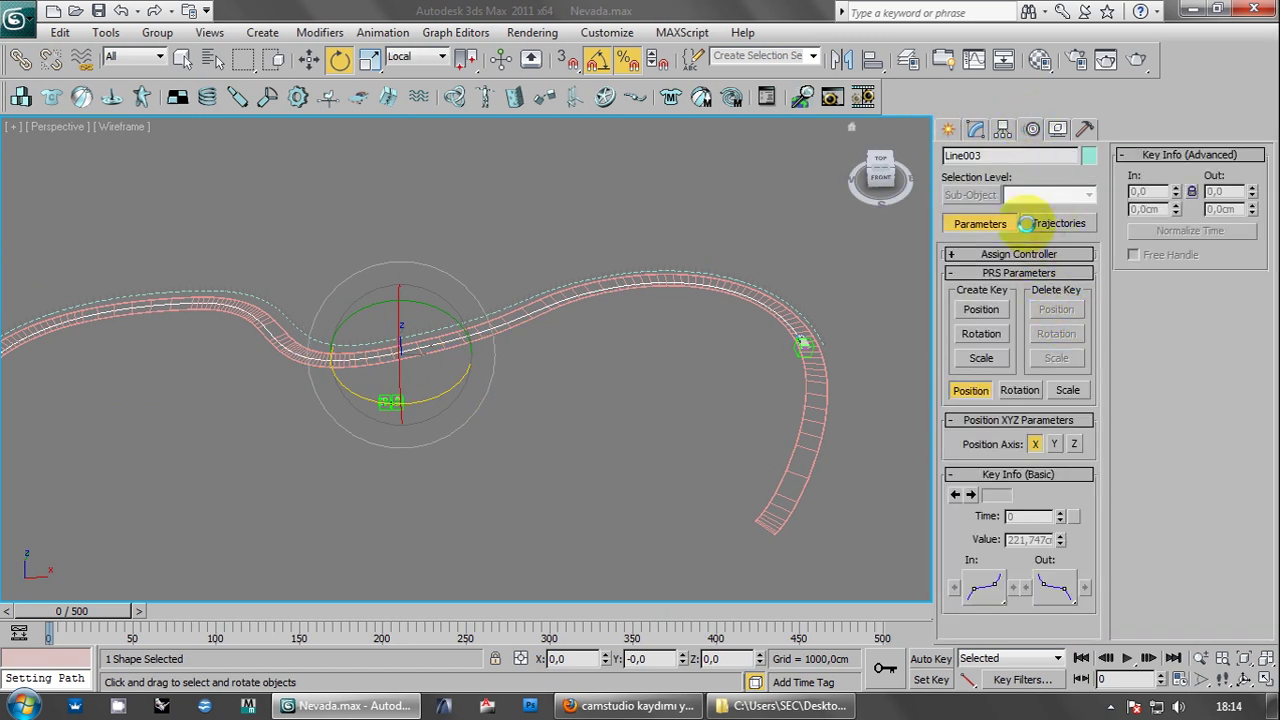
- Select the Wheels helper with the Move tool locked to the X axis
middle_click_drag(499, 397, 545, 384, "alt")
middle_click_drag(721, 378, 686, 374, "alt")
scroll(560, 420, "up", 3)
middle_click_drag(560, 420, 407, 425, "alt")
scroll(407, 425, "up", 2)
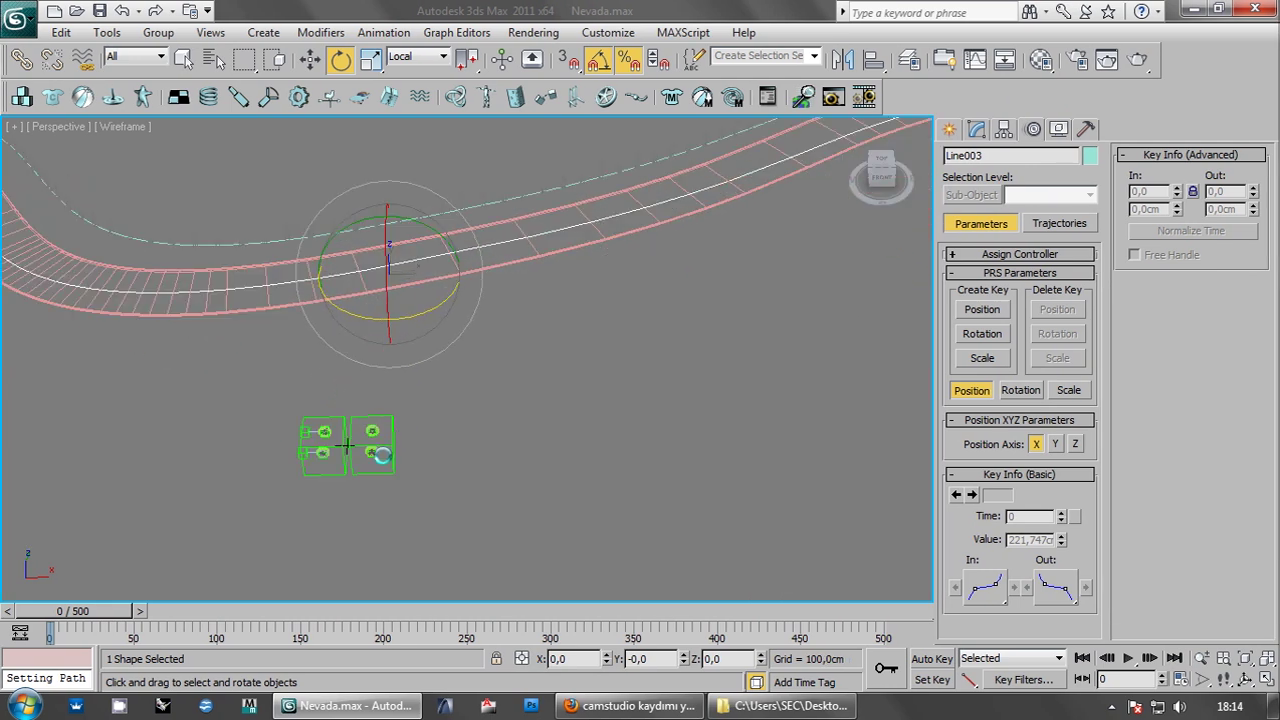
middle_click_drag(553, 450, 412, 457, "alt")
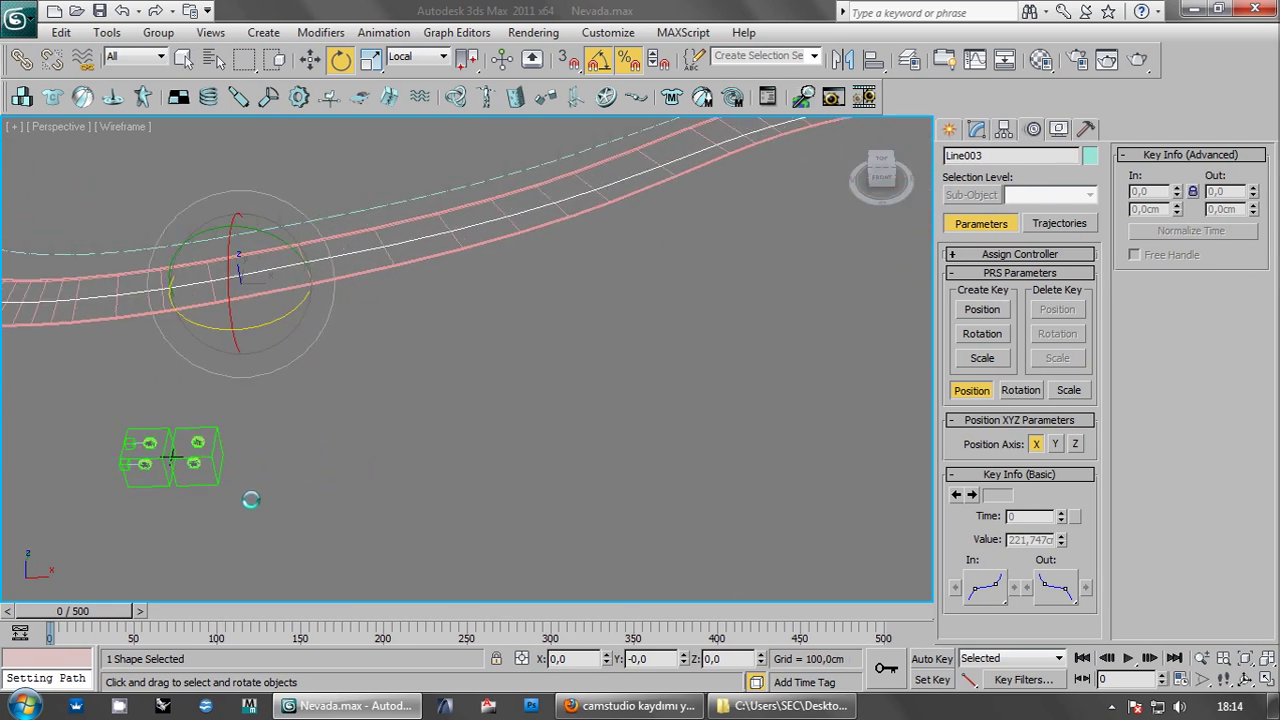
left_click(219, 478)
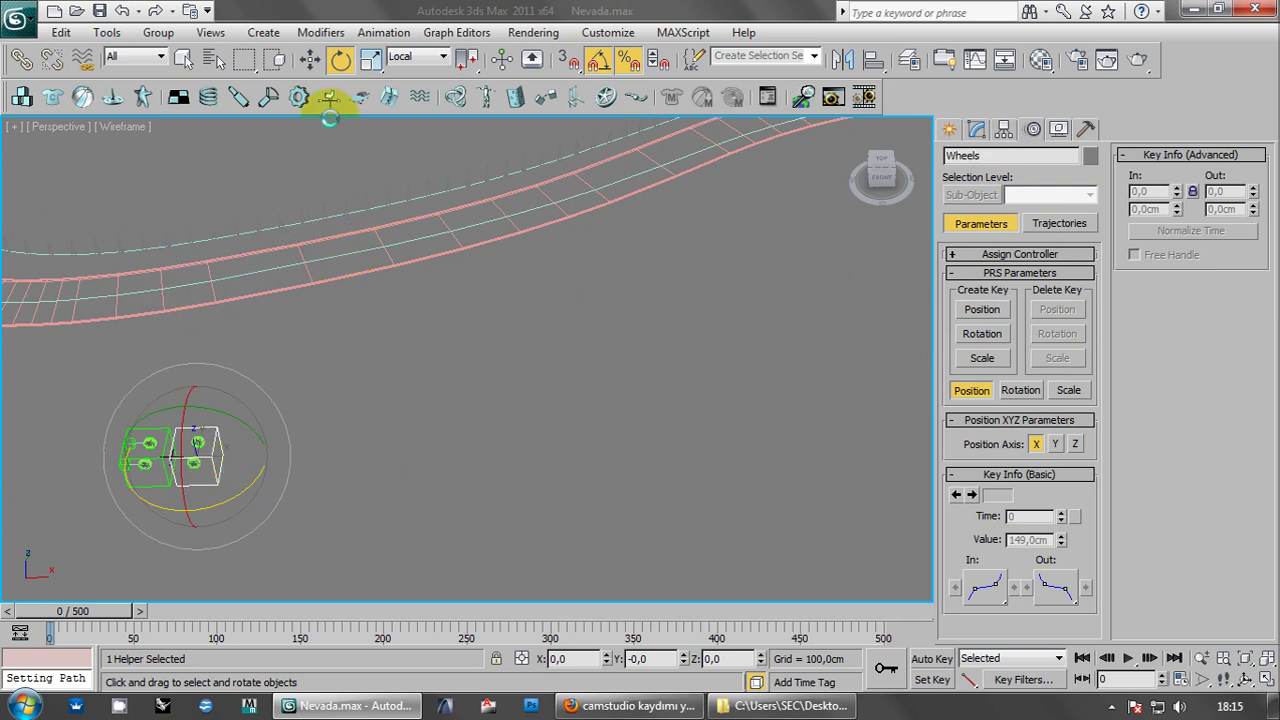
left_click(310, 59)
left_click(318, 450)
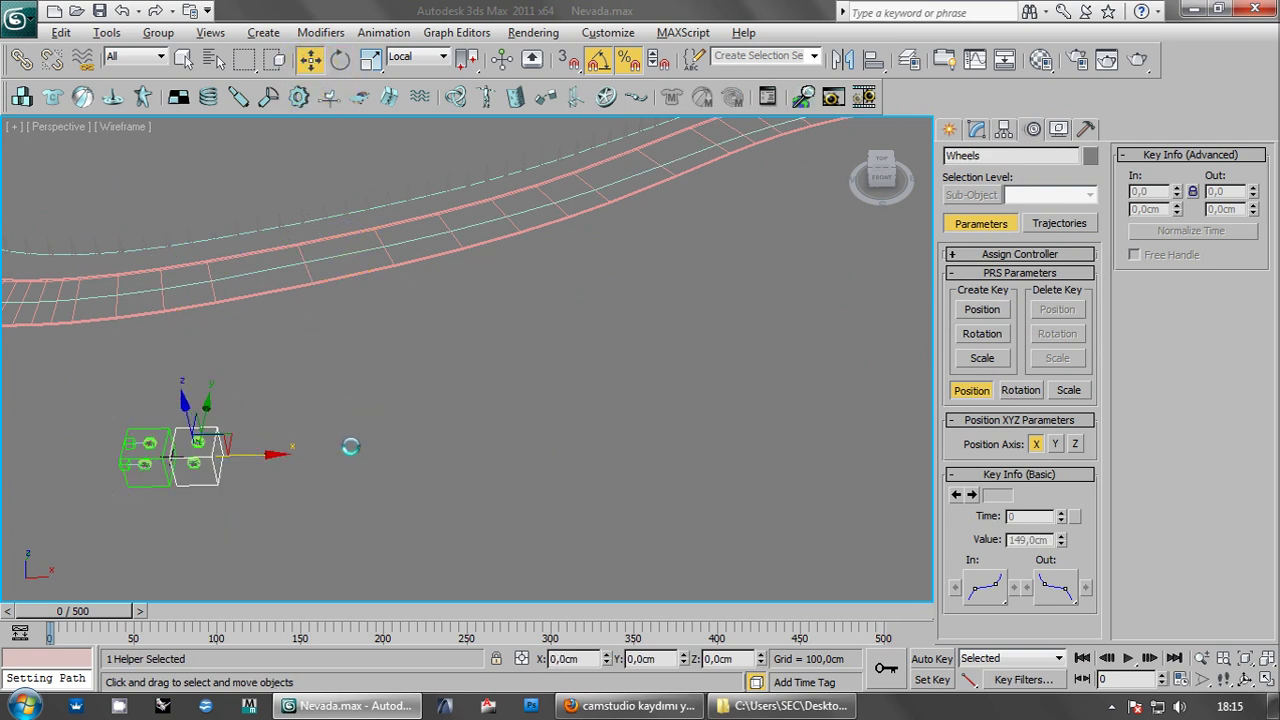
- Maximize the Top viewport framed on the Wheels helper and open Animation > Constraints
key("alt+w")
right_click(257, 320)
key("alt+w")
scroll(260, 330, "down", 3)
scroll(269, 419, "down", 3)
key("z")
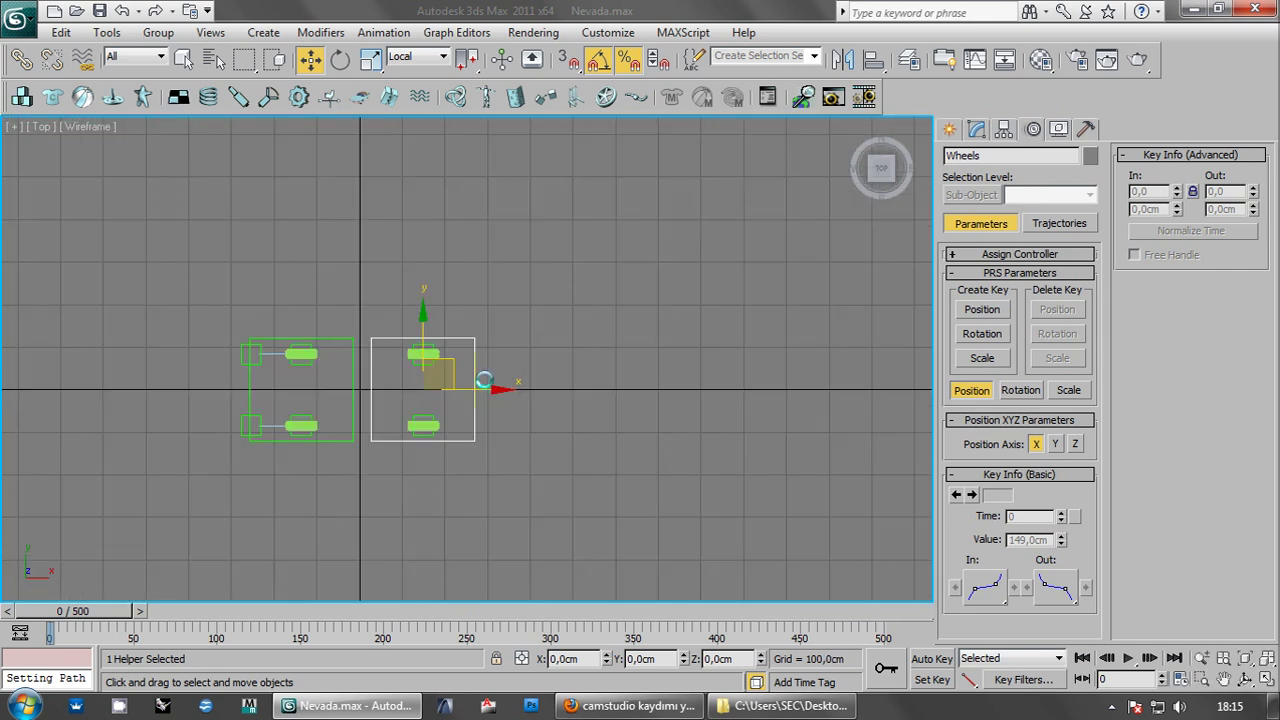
scroll(484, 380, "up", 1)
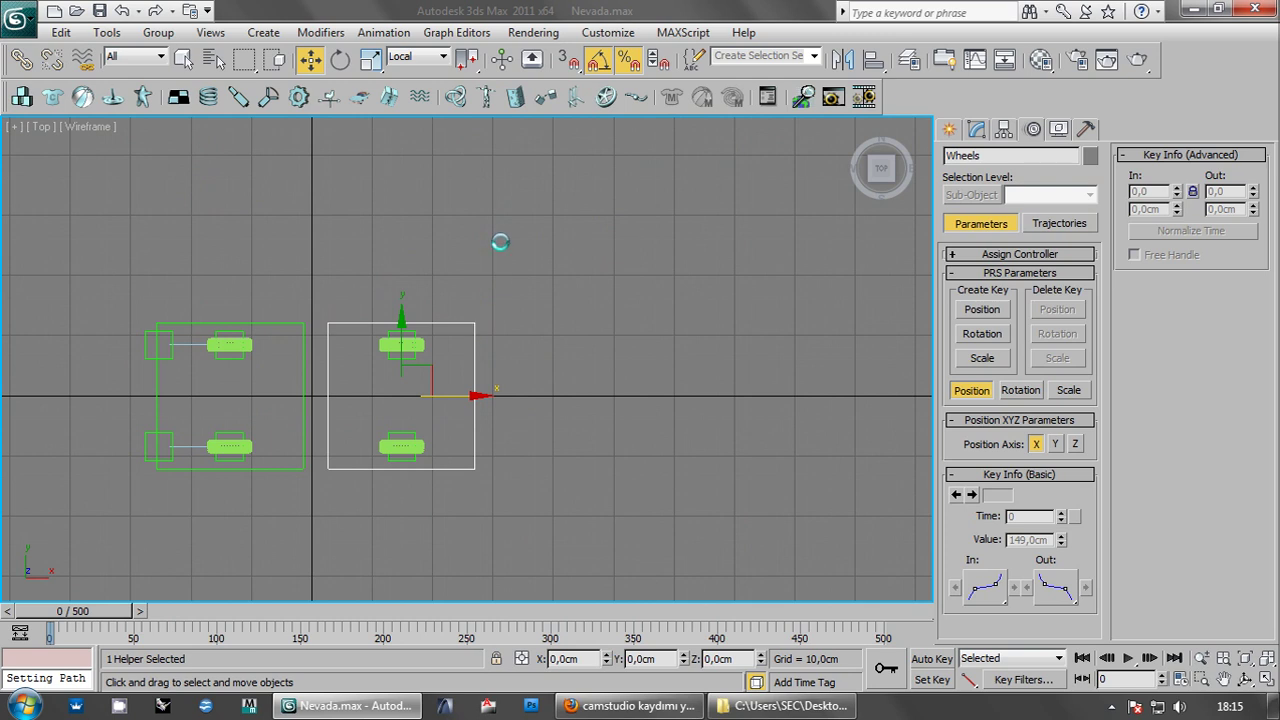
left_click(384, 32)
mouse_move(412, 131)
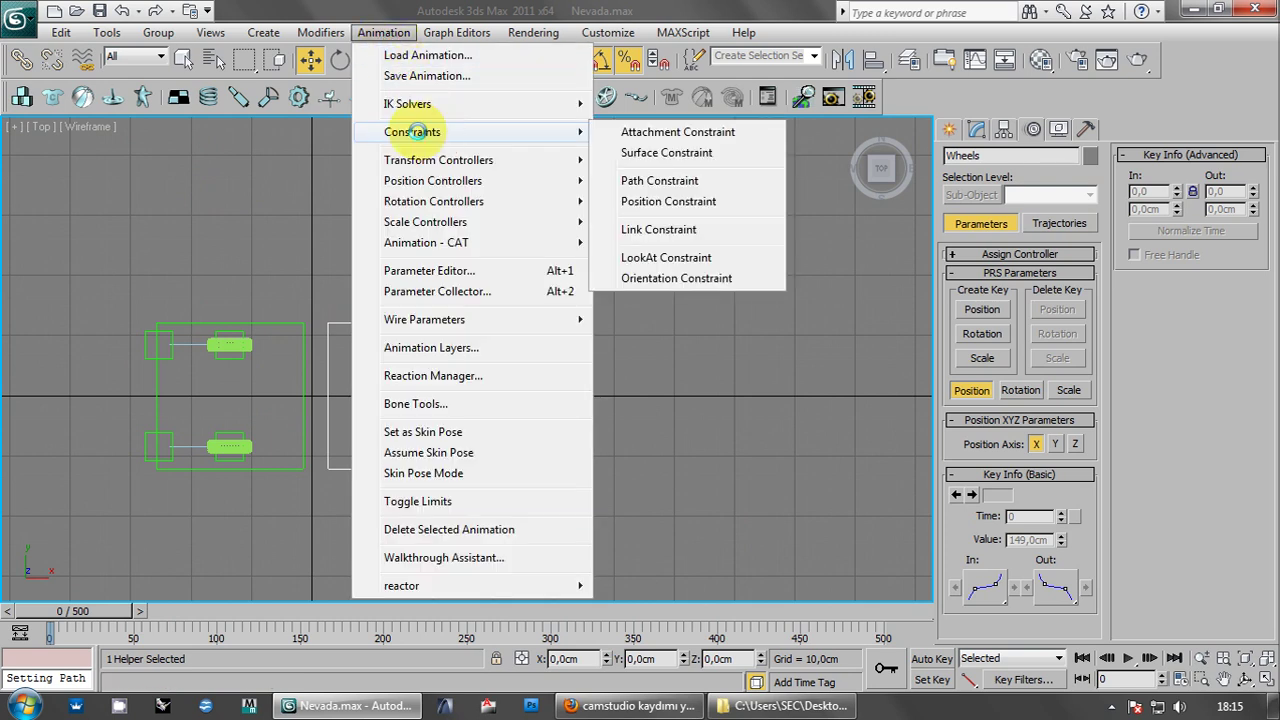
- Apply a Path Constraint to the Wheels helper using road spline Line003 as the path
left_click(670, 180)
scroll(243, 306, "down", 5)
scroll(429, 366, "up", 3)
scroll(374, 409, "up", 2)
scroll(648, 326, "up", 2)
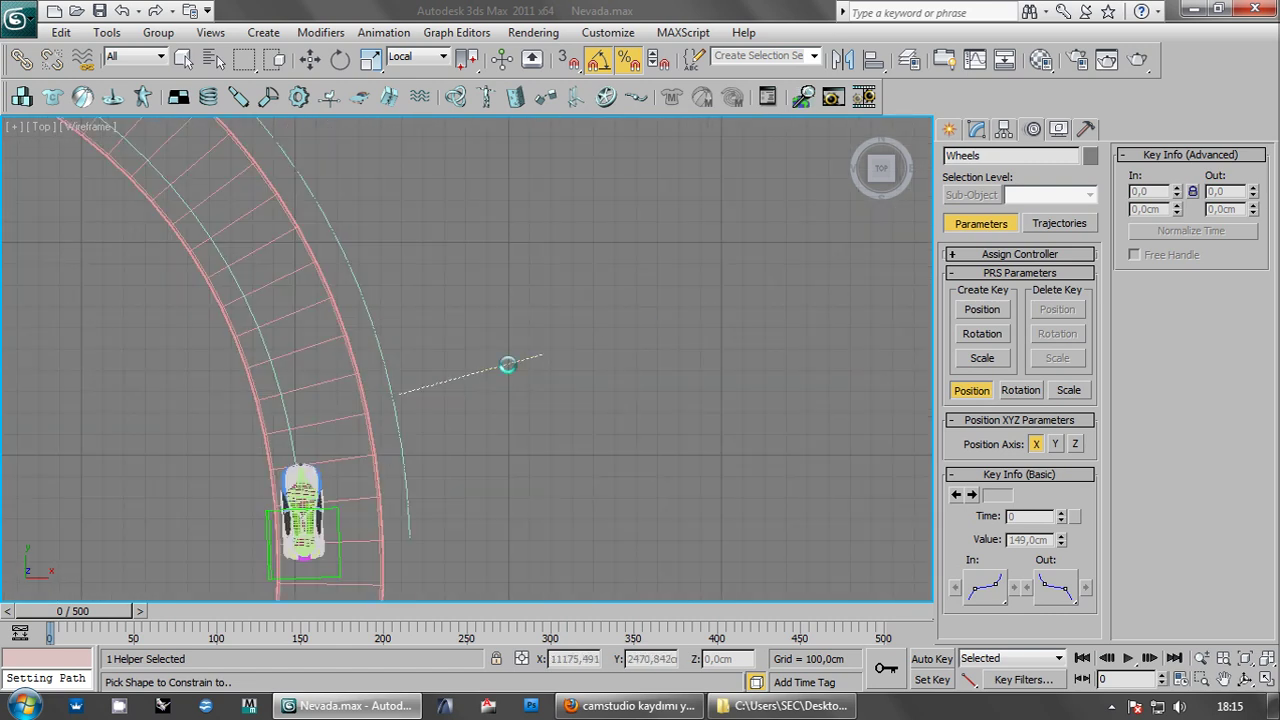
scroll(290, 510, "up", 2)
left_click(272, 424)
scroll(376, 366, "up", 1)
scroll(376, 366, "up", 2)
scroll(420, 380, "up", 1)
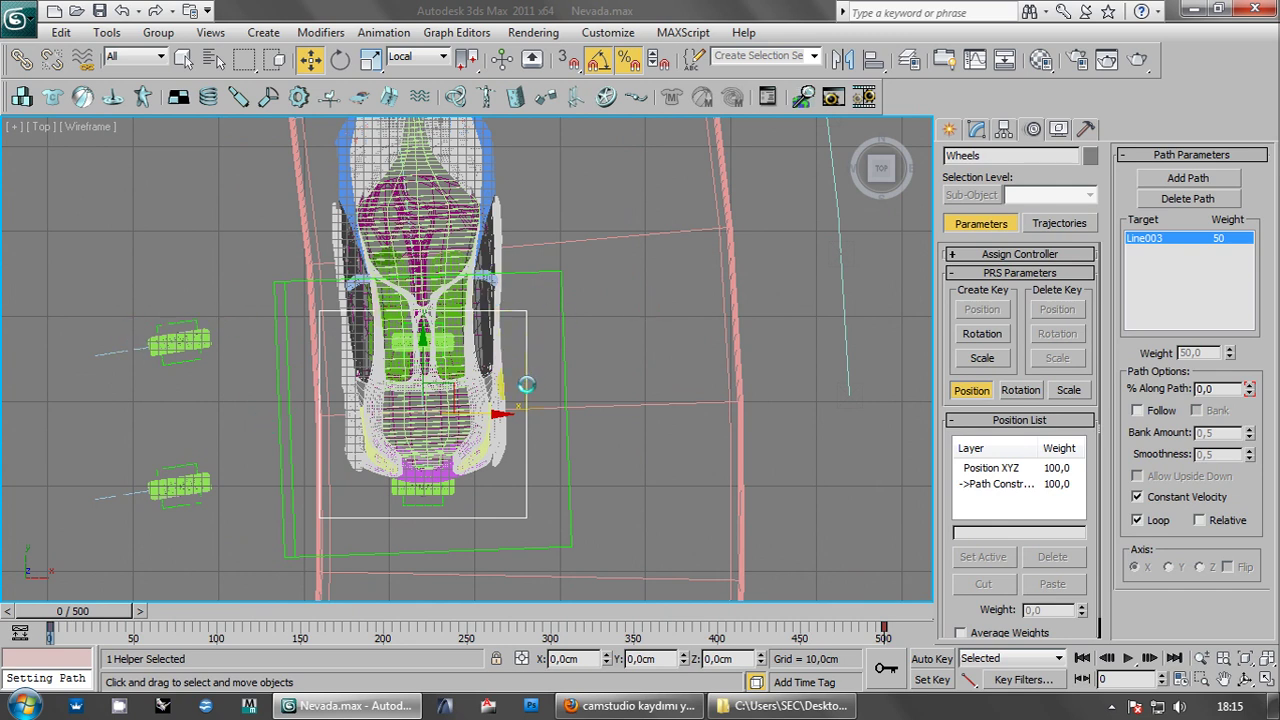
left_click(717, 395)
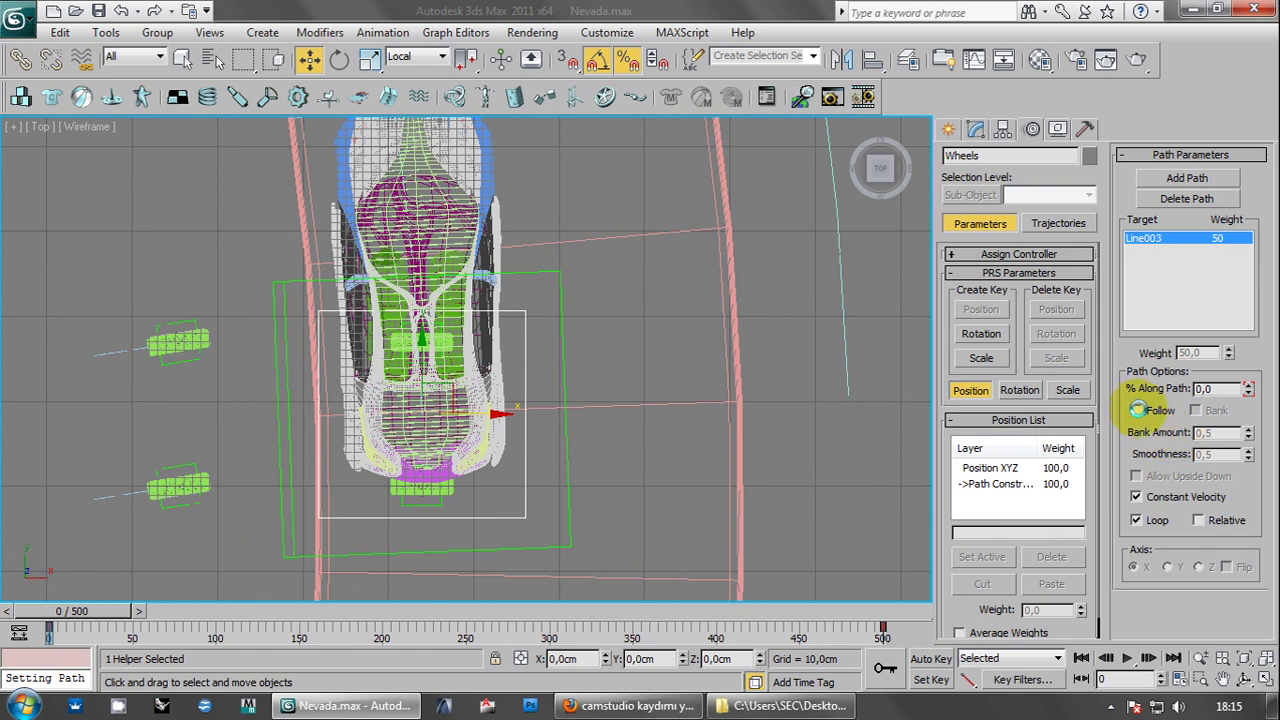
- Turn on Follow and rotate the Wheels helper about -145° to line up with the car
left_click(1137, 409)
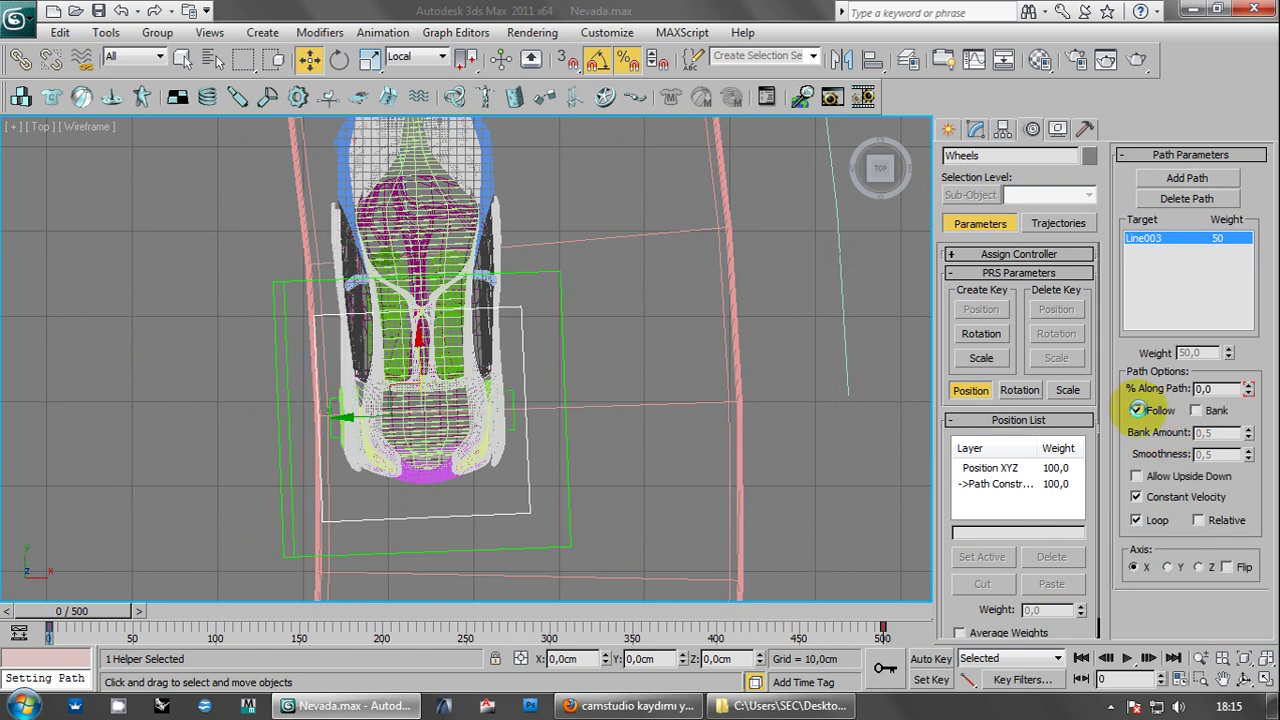
scroll(528, 160, "down", 4)
middle_click_drag(480, 200, 430, 320)
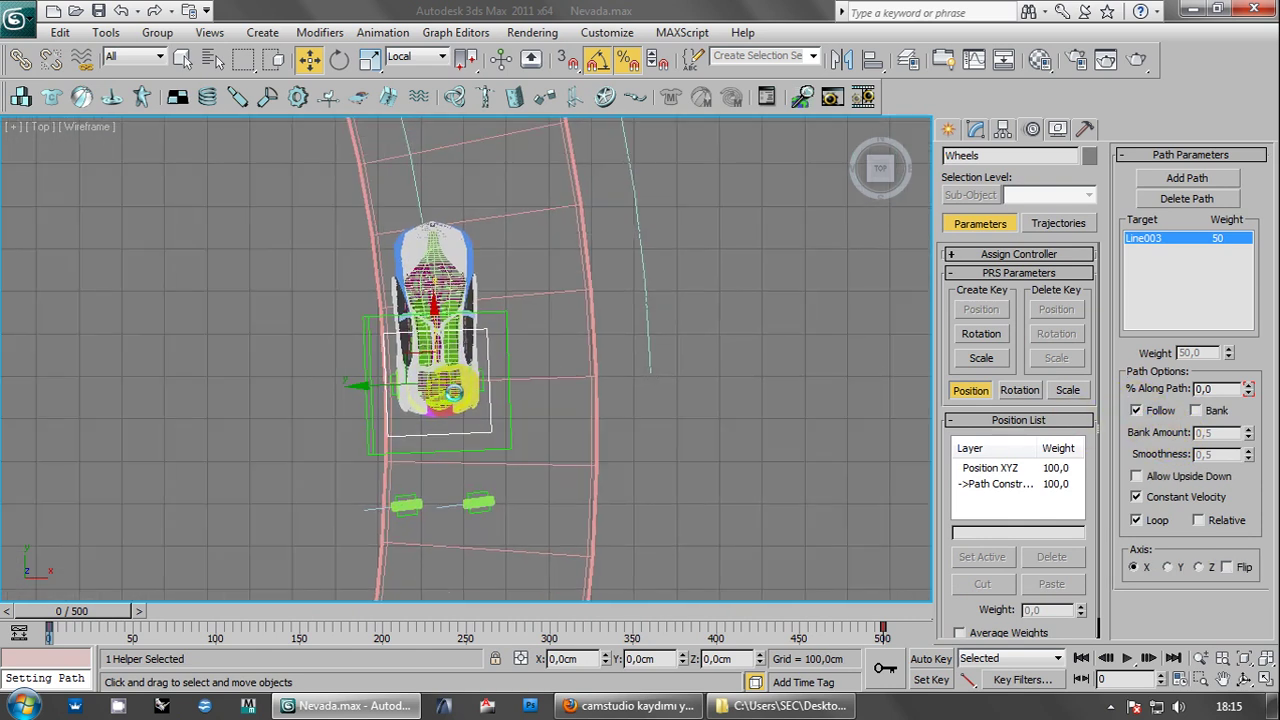
left_click(339, 59)
left_click_drag(498, 365, 588, 497)
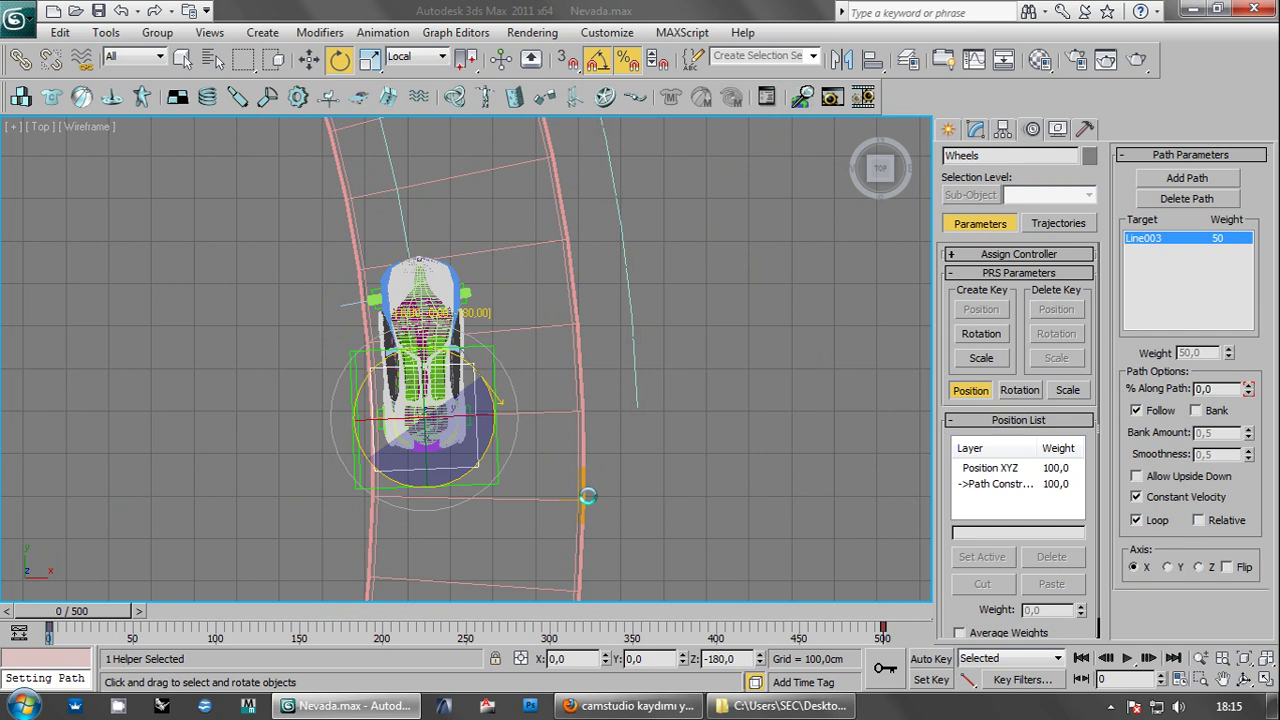
left_click_drag(588, 497, 586, 499)
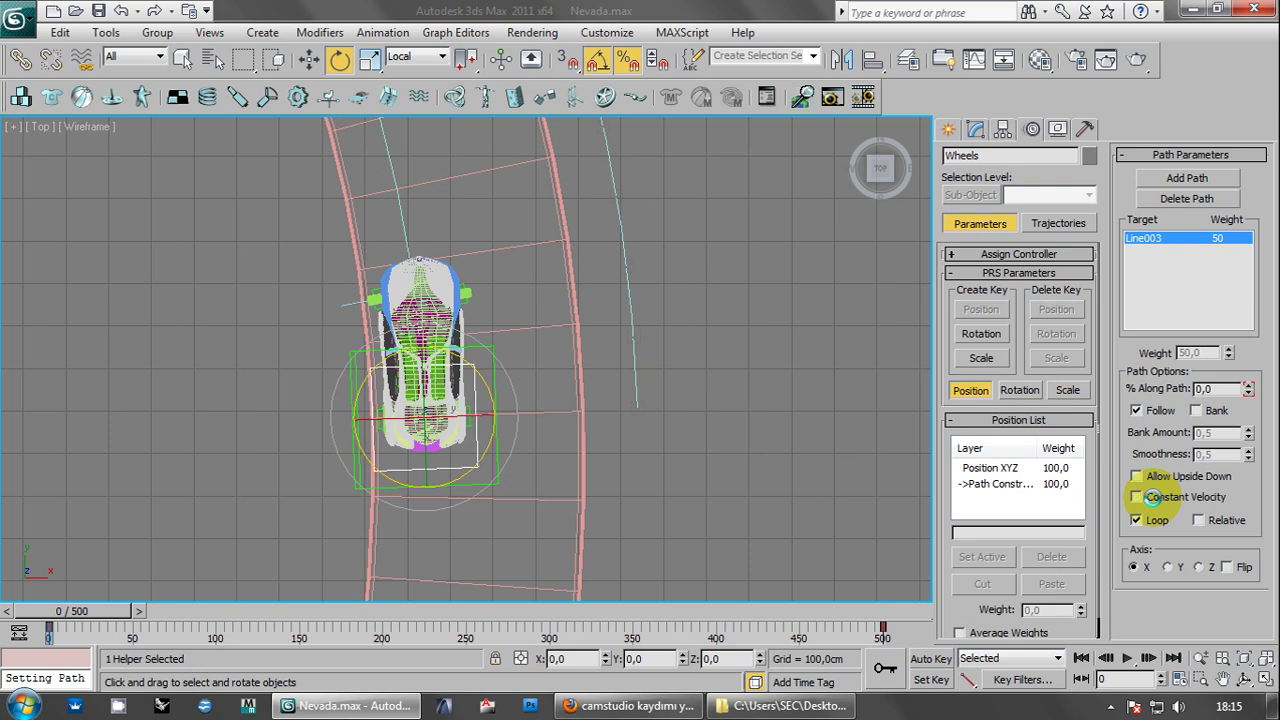
- Adjust the Top view, then maximize the Perspective viewport
middle_click_drag(623, 380, 657, 374)
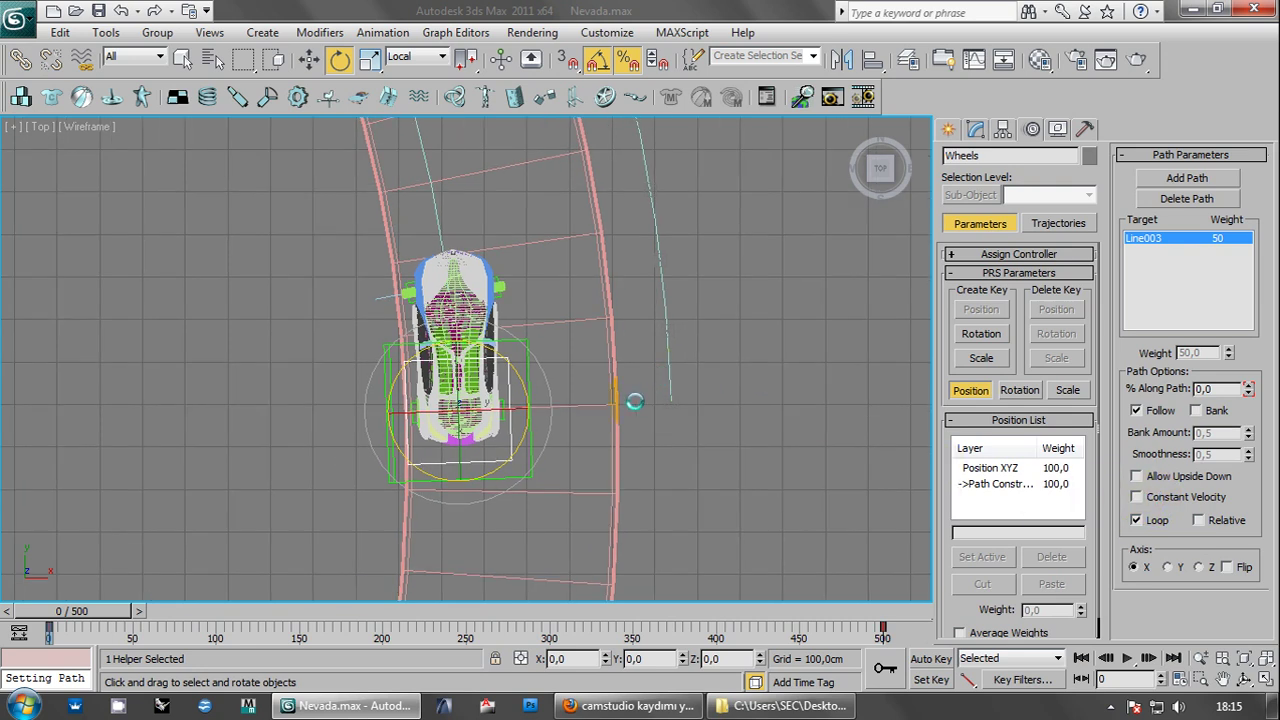
scroll(514, 398, "up", 2)
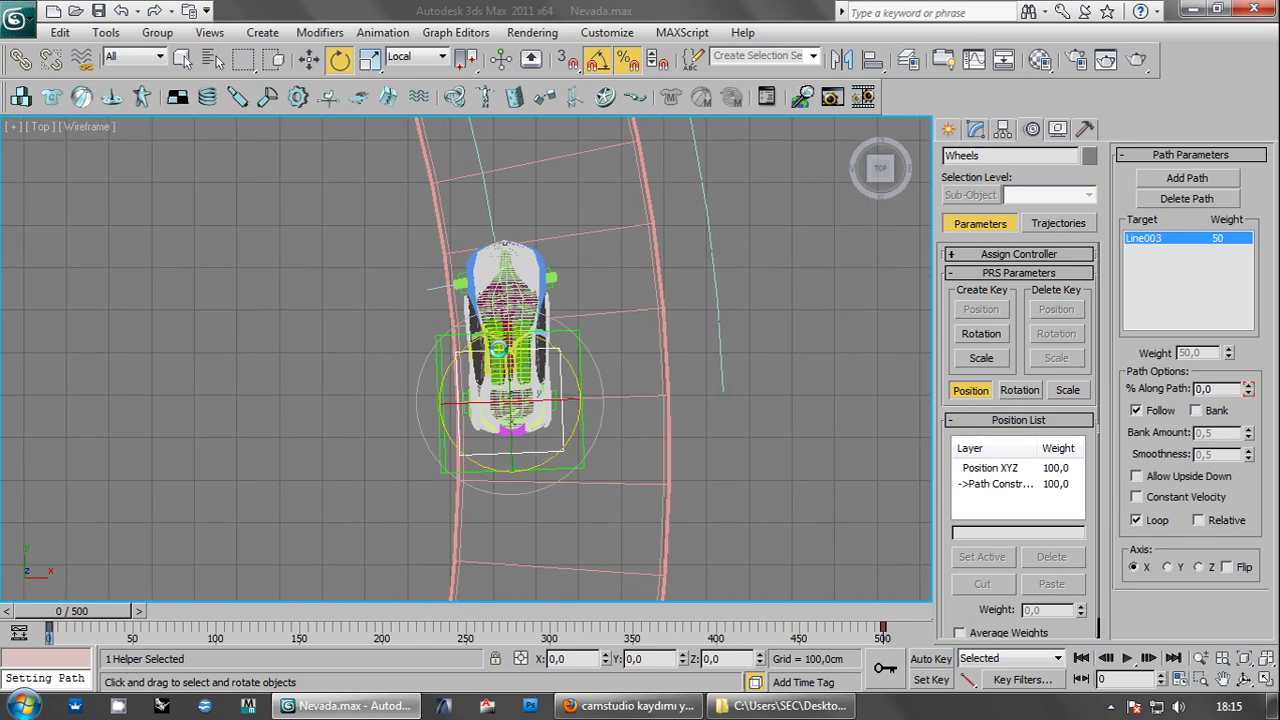
scroll(514, 398, "up", 3)
key("alt+w")
right_click(586, 463)
key("alt+w")
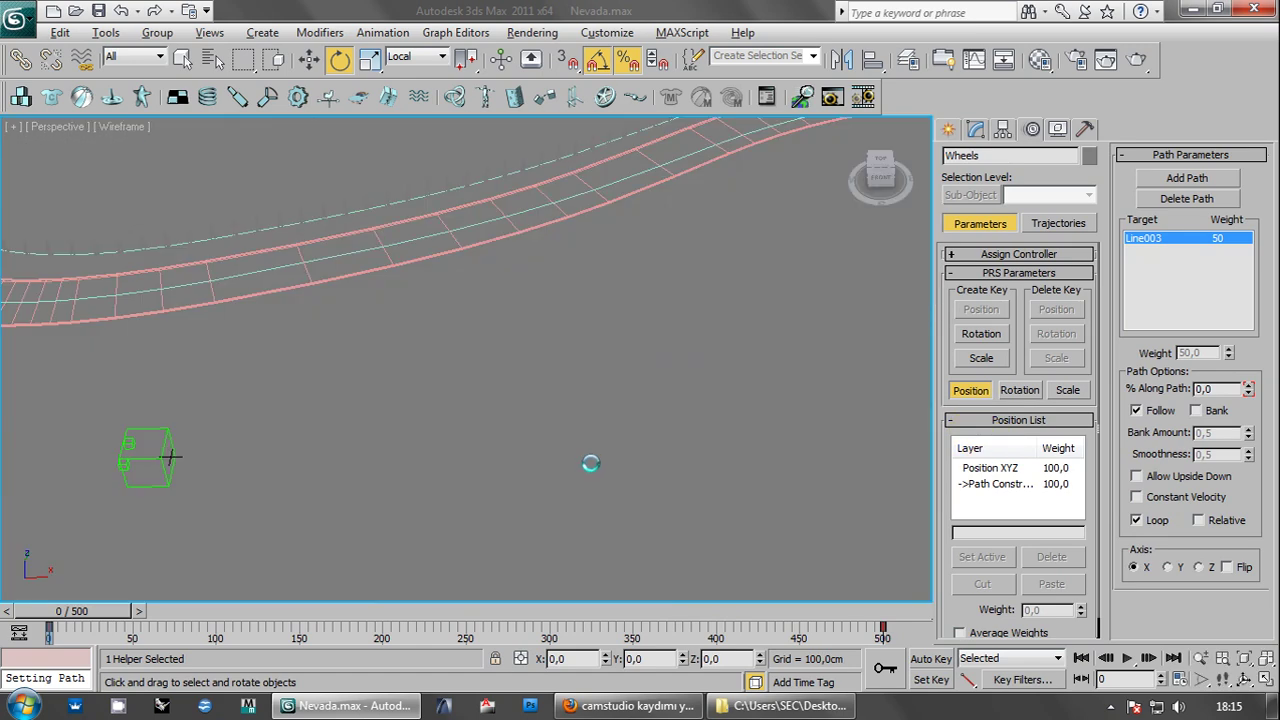
key("z")
mouse_move(665, 440)
middle_mouse_down("alt")
mouse_move(520, 385)
mouse_move(665, 370)
mouse_move(500, 374)
mouse_move(572, 390)
mouse_move(402, 403)
middle_mouse_up("alt")
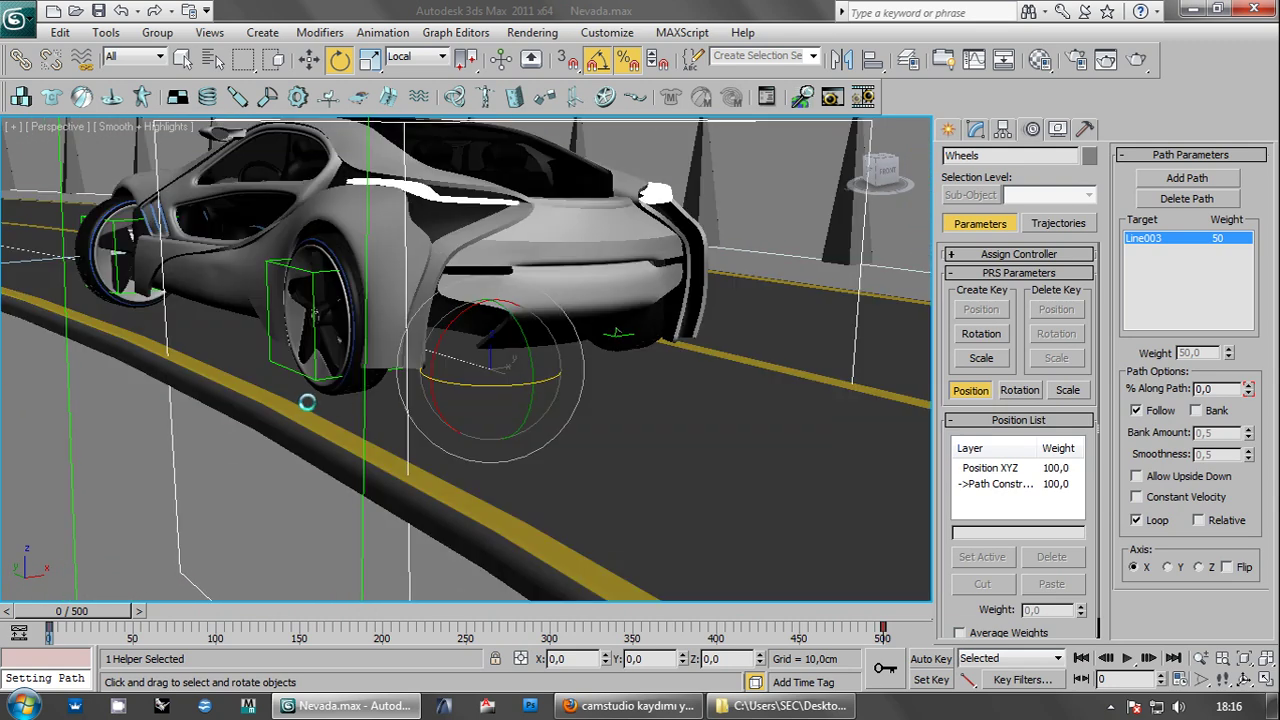
mouse_move(281, 391)
middle_mouse_down("alt")
mouse_move(366, 320)
mouse_move(500, 357)
mouse_move(391, 380)
mouse_move(457, 404)
mouse_move(343, 418)
middle_mouse_up("alt")
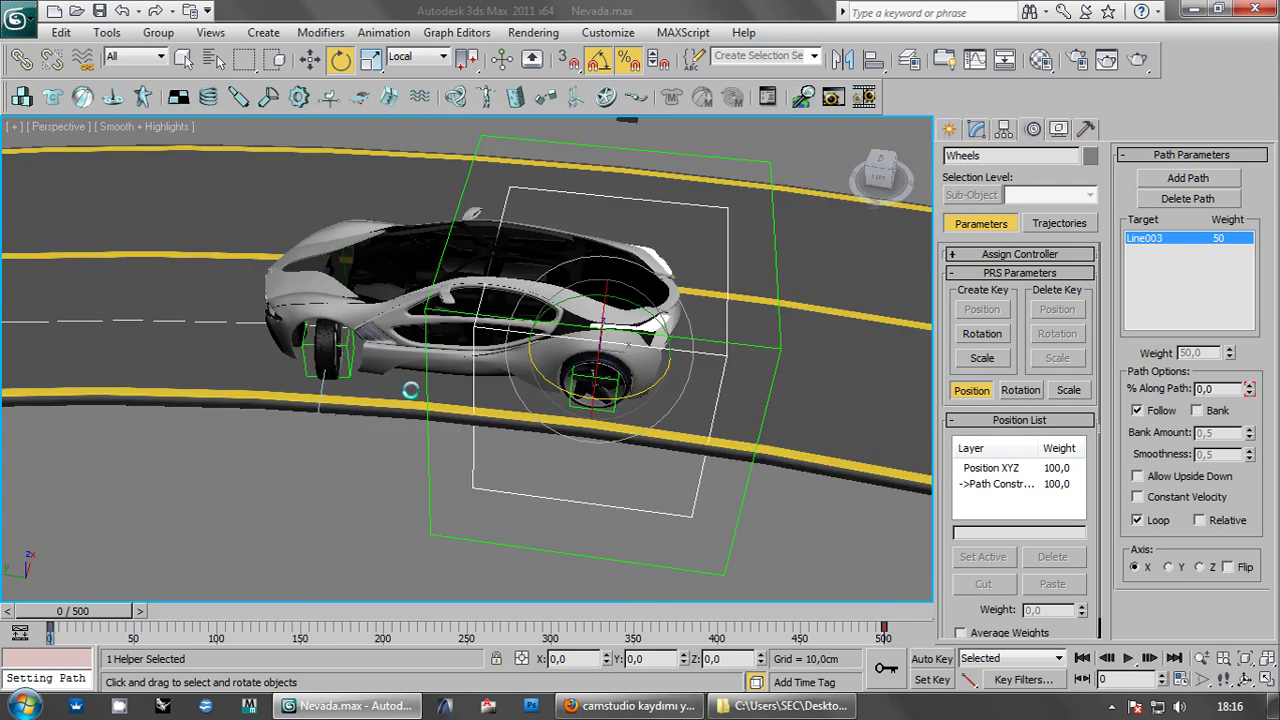
middle_click_drag(410, 390, 402, 410, "alt")
key("alt+w")
key("alt+w")
scroll(344, 350, "down", 3)
scroll(344, 352, "down", 2)
middle_click_drag(343, 363, 423, 320)
scroll(666, 263, "up", 4)
middle_click_drag(666, 263, 498, 295)
scroll(498, 295, "up", 2)
scroll(498, 295, "down", 3)
scroll(194, 357, "down", 2)
mouse_move(194, 357)
middle_mouse_down()
mouse_move(278, 319)
mouse_move(423, 314)
middle_mouse_up()
scroll(423, 314, "down", 2)
middle_click_drag(371, 371, 620, 320)
scroll(410, 363, "up", 2)
scroll(430, 410, "up", 2)
scroll(540, 274, "up", 1)
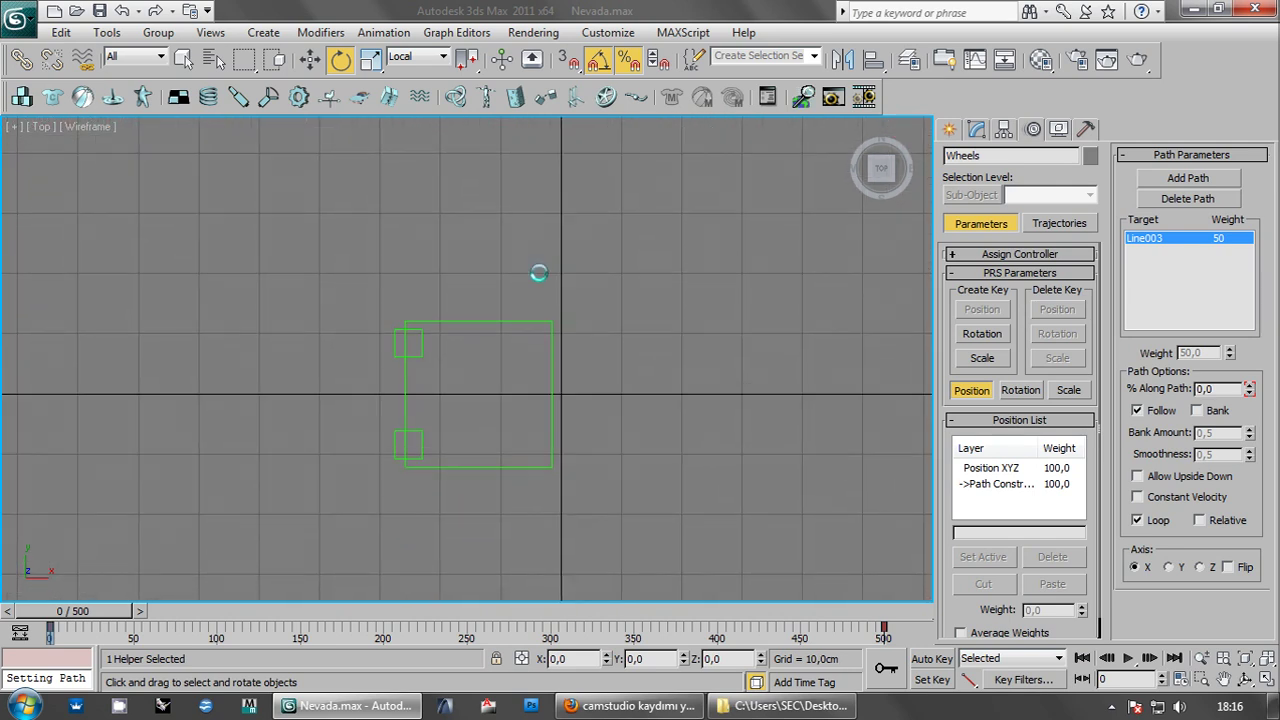
- Select Wheels001 and path-constrain it to road spline Line003
left_click(495, 376)
middle_click_drag(657, 311, 521, 297)
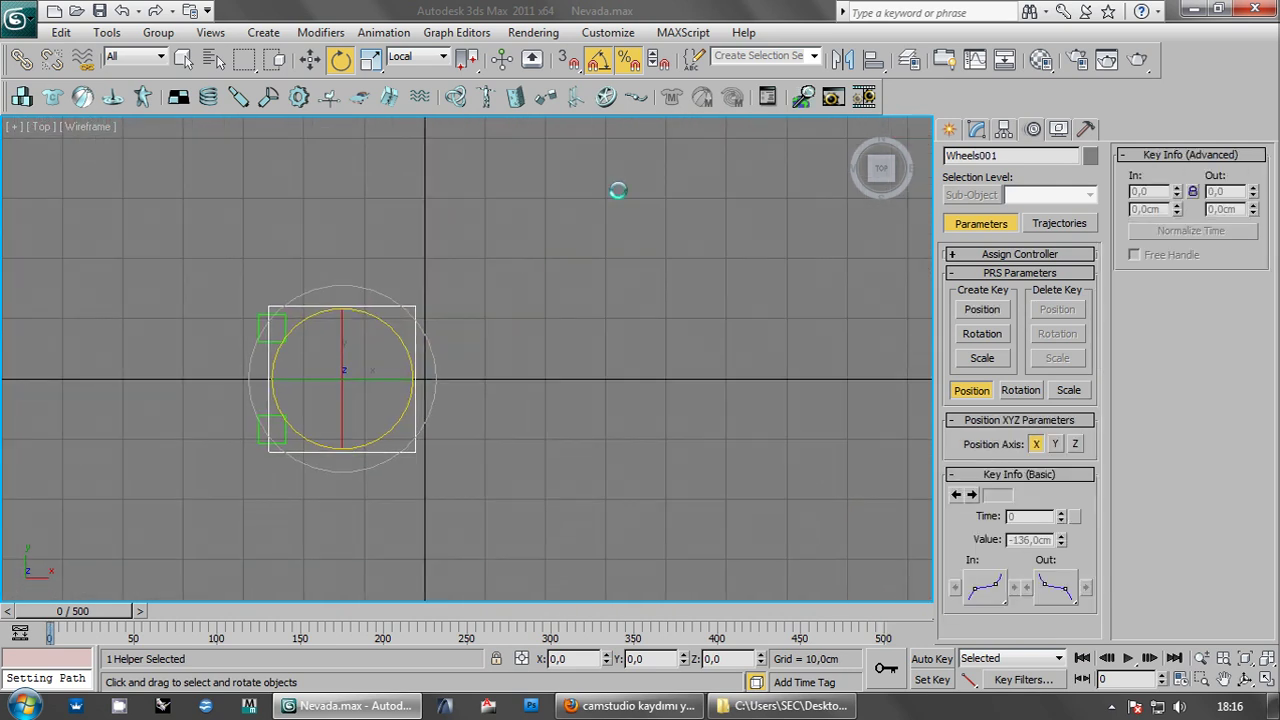
left_click(383, 33)
mouse_move(412, 132)
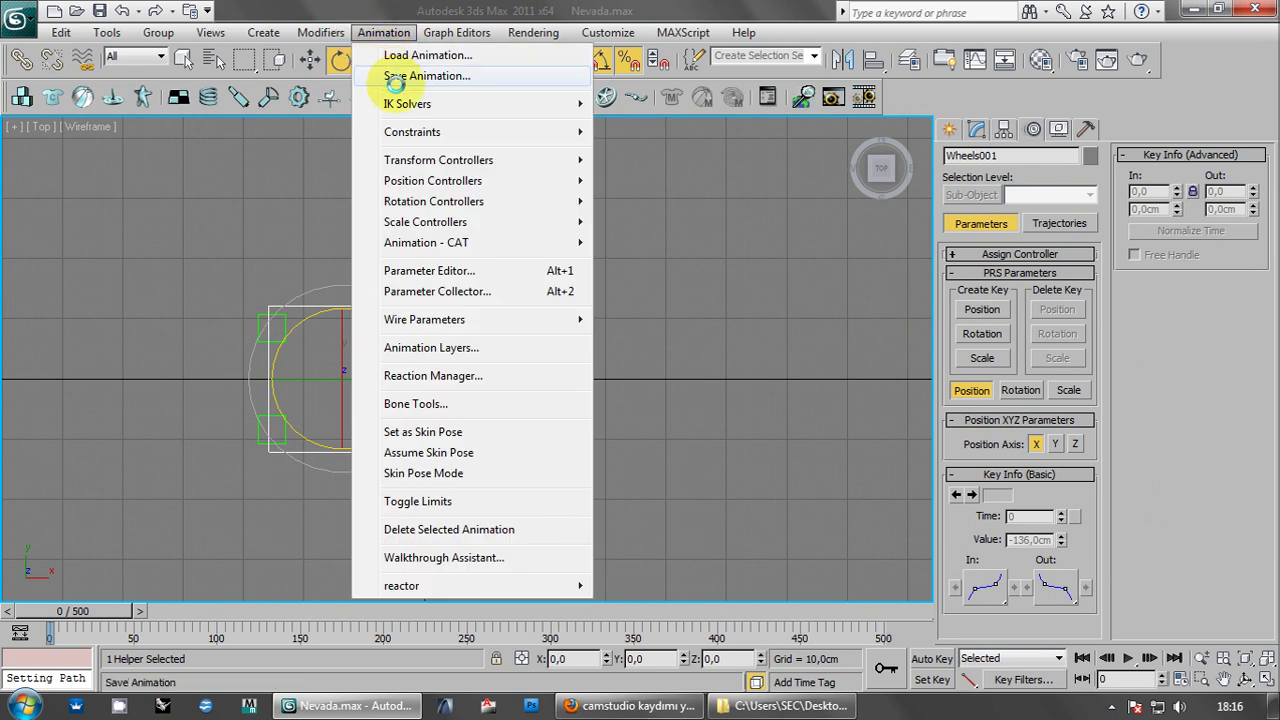
left_click(651, 181)
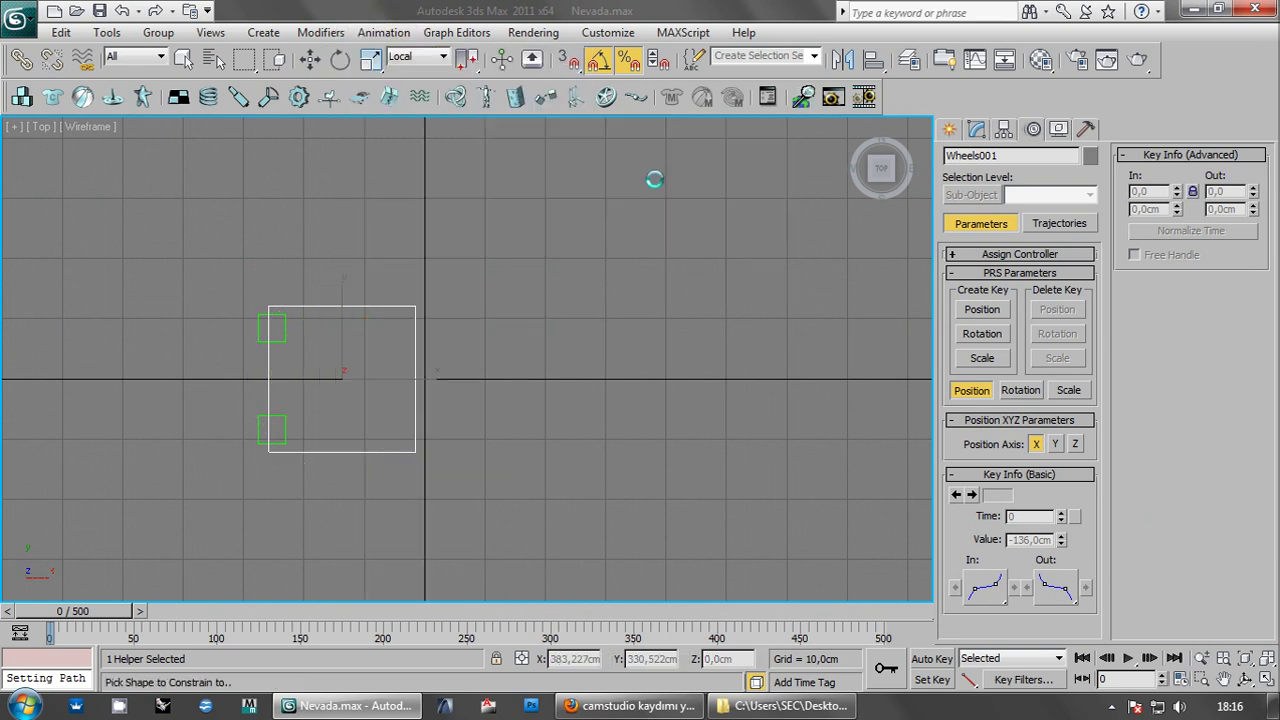
scroll(191, 257, "down", 5)
scroll(543, 284, "down", 5)
scroll(543, 284, "up", 3)
scroll(400, 282, "up", 10)
scroll(491, 331, "up", 8)
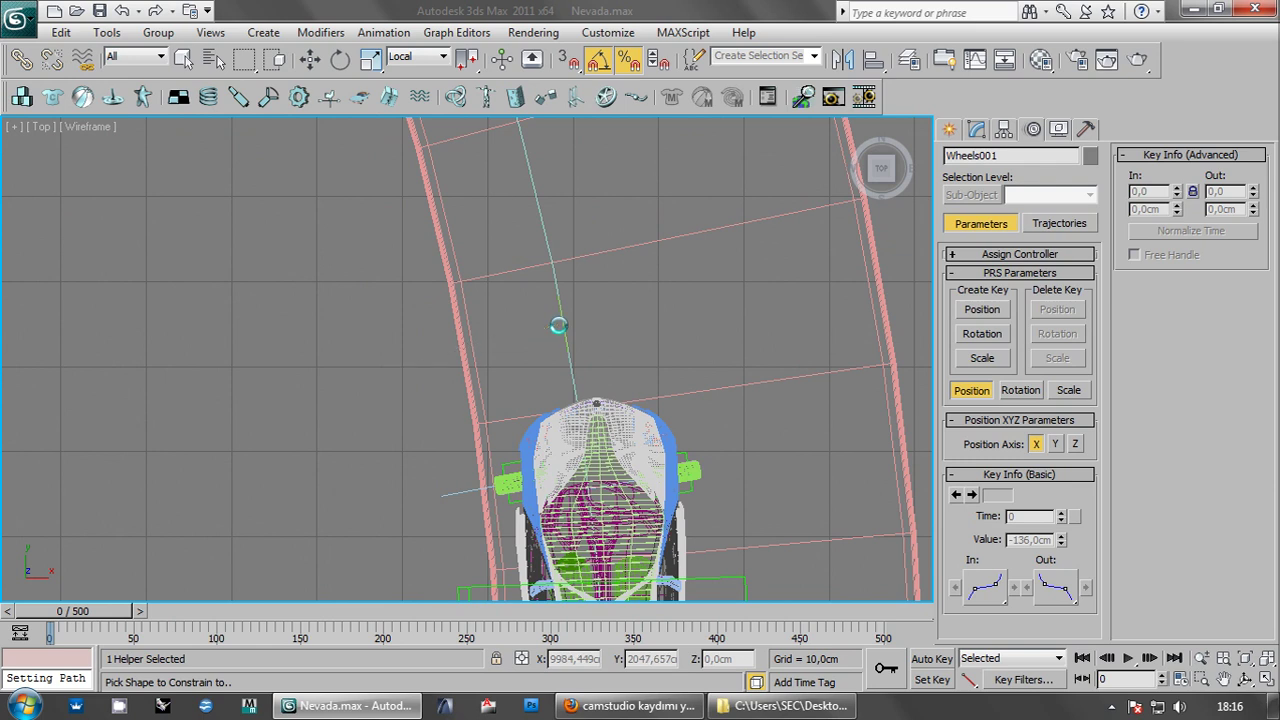
left_click(556, 327)
- Turn on Follow for the Wheels001 path constraint
scroll(425, 363, "down", 2)
scroll(366, 200, "down", 2)
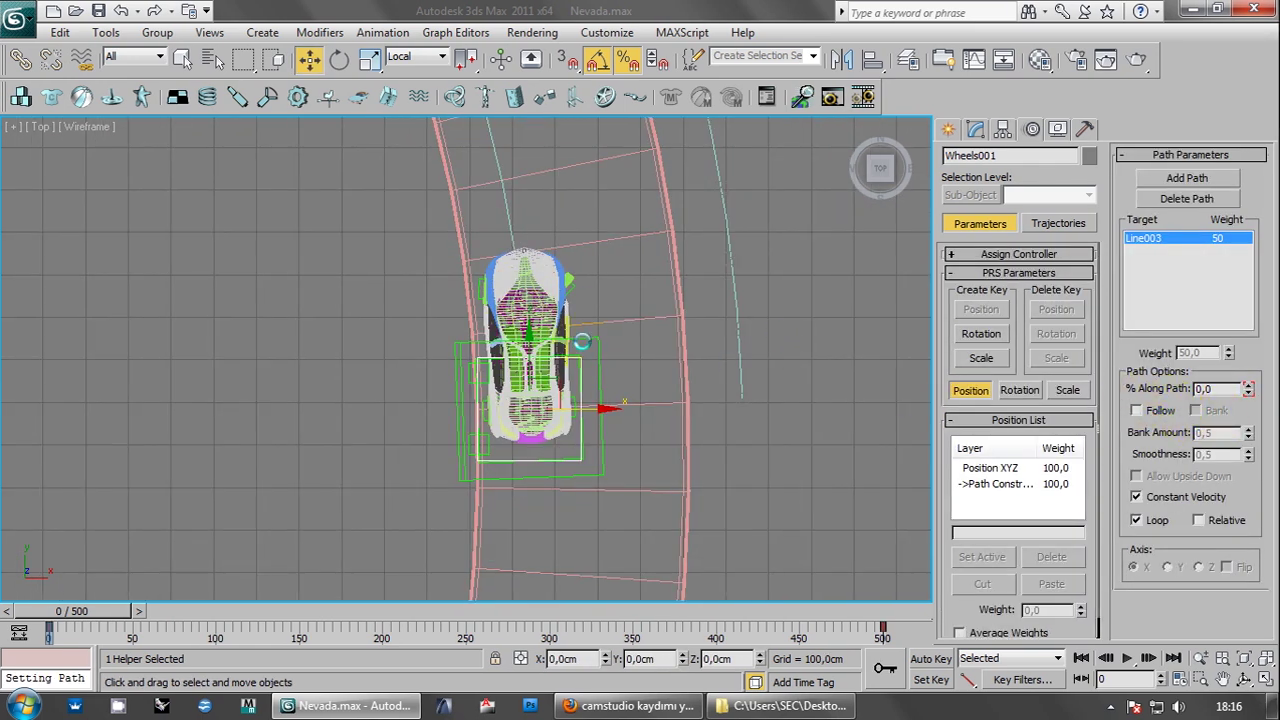
scroll(1170, 410, "up", 1)
scroll(1205, 428, "up", 1)
left_click(1158, 410)
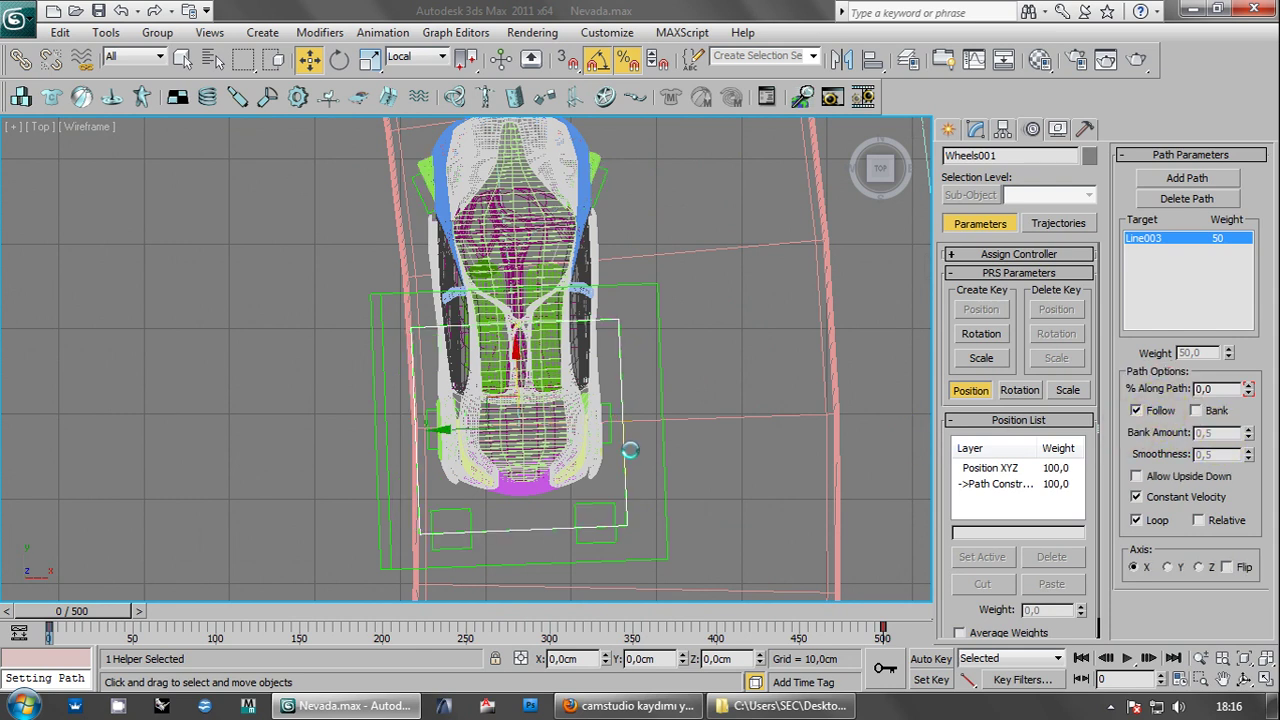
- Rotate Wheels001 about its vertical axis to align with the car, then centre the Top view on it
left_click(339, 59)
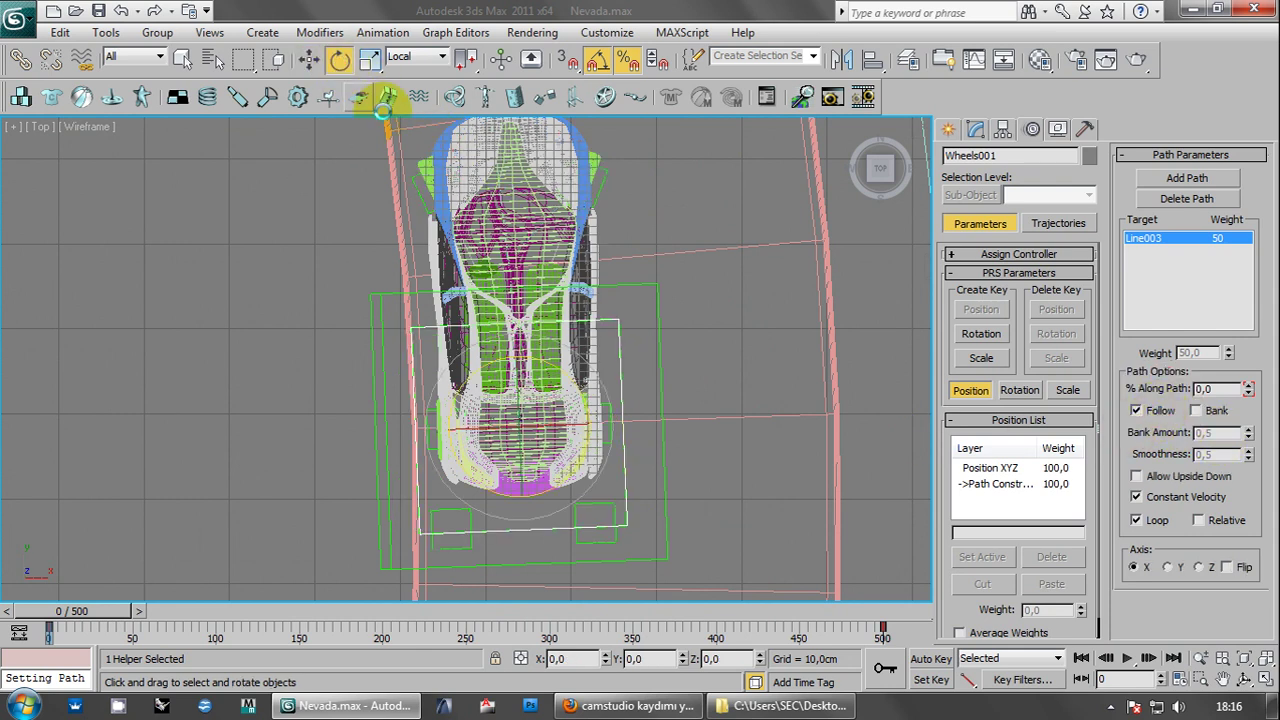
left_click_drag(555, 369, 714, 426)
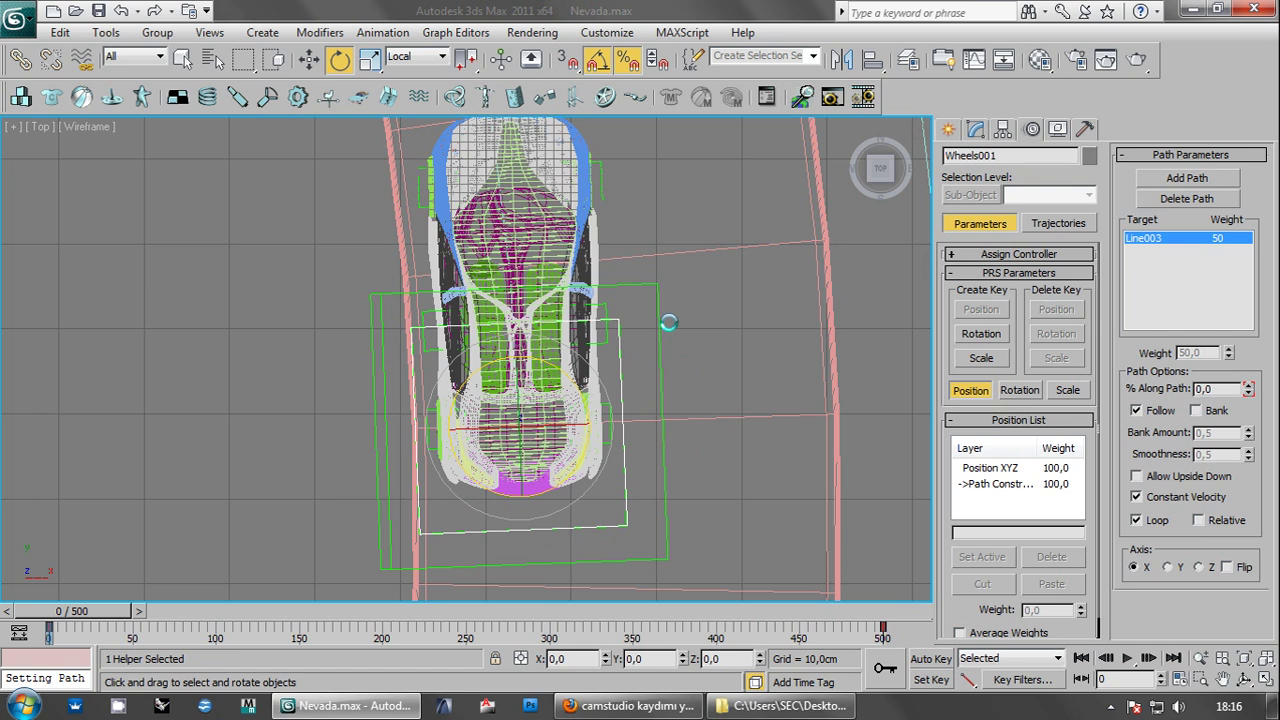
middle_click_drag(670, 322, 690, 394)
scroll(537, 221, "up", 3)
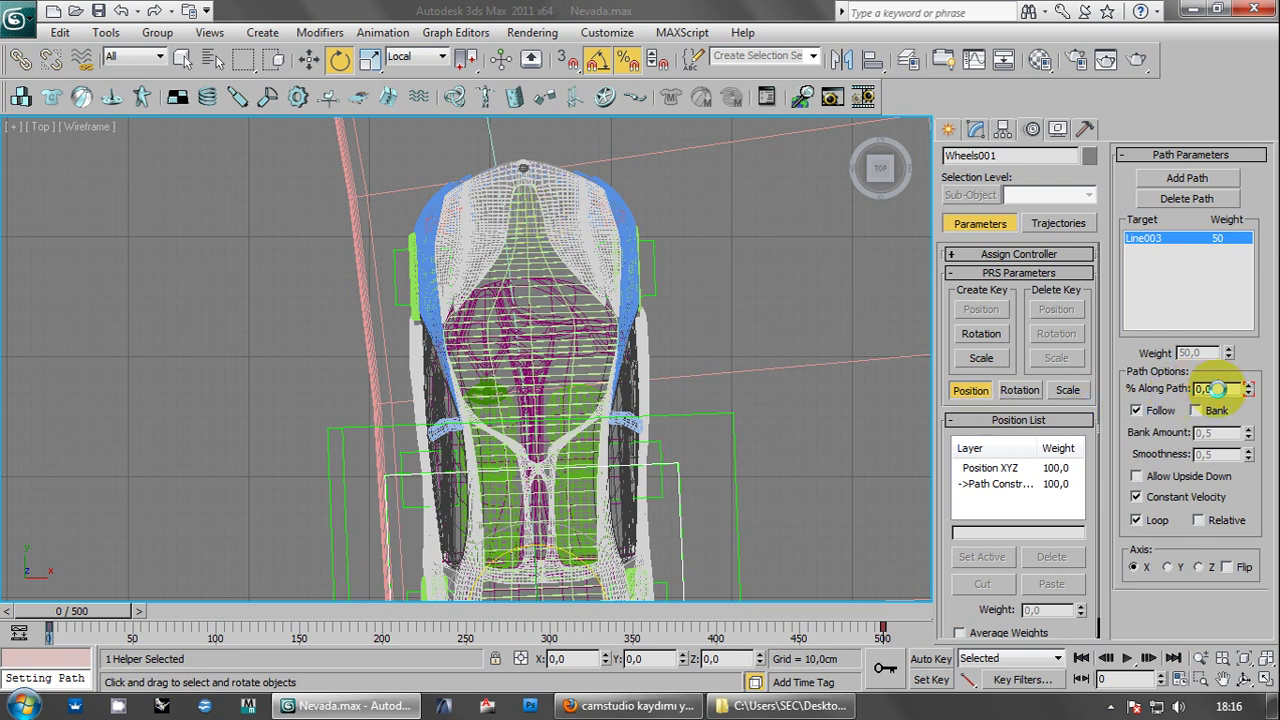
- Raise Wheels001's % Along Path to 2,0 and re-frame the Top view on the car
double_click(1213, 389)
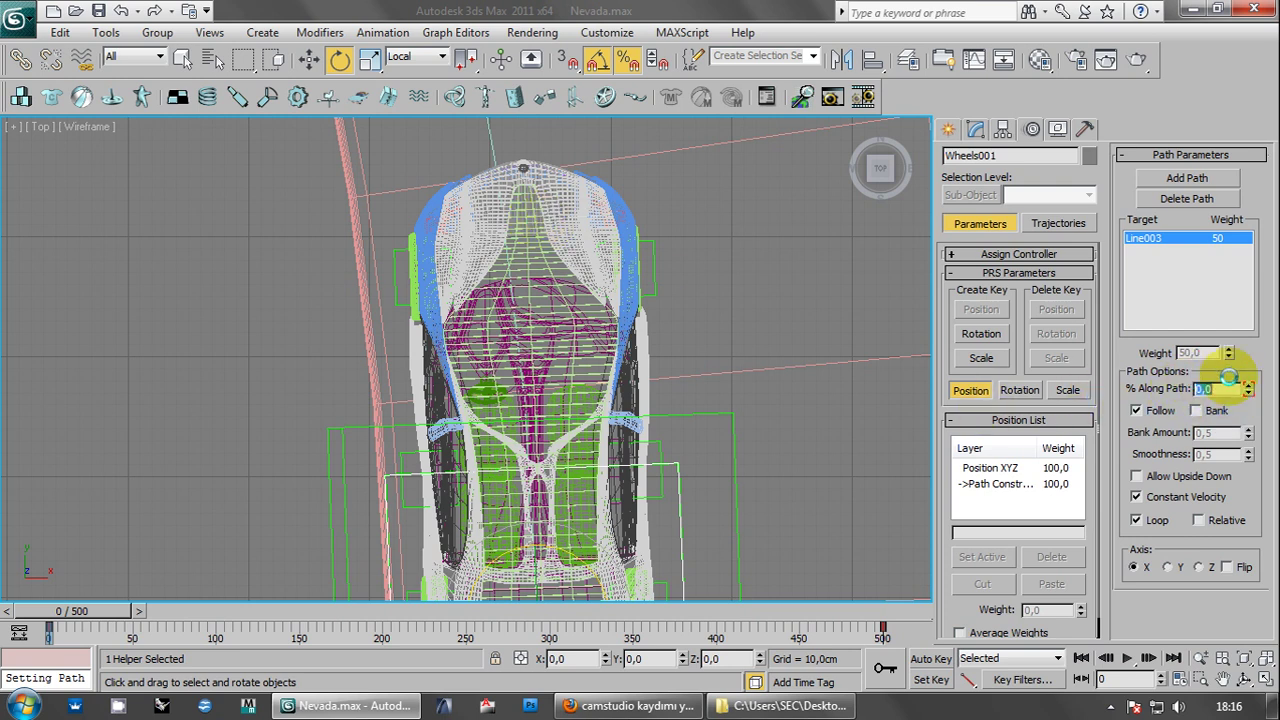
left_click(1249, 385)
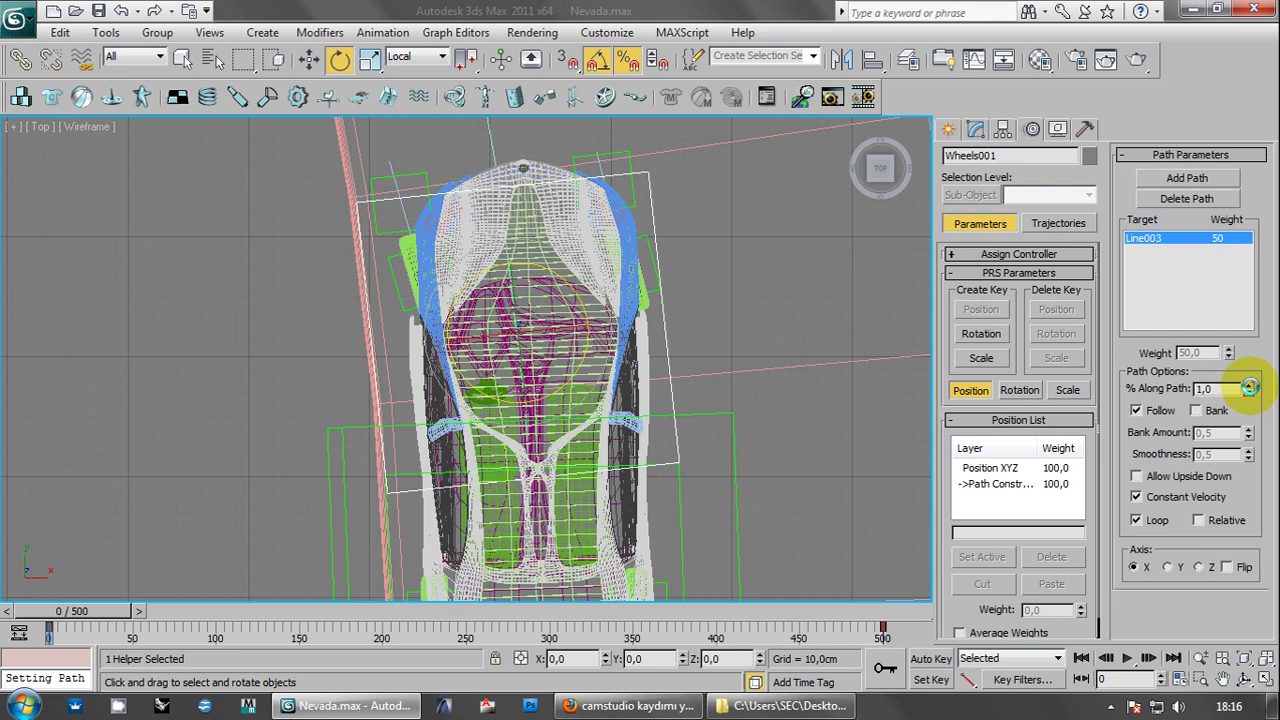
left_click(1249, 384)
middle_click_drag(710, 238, 737, 423)
scroll(740, 425, "down", 1)
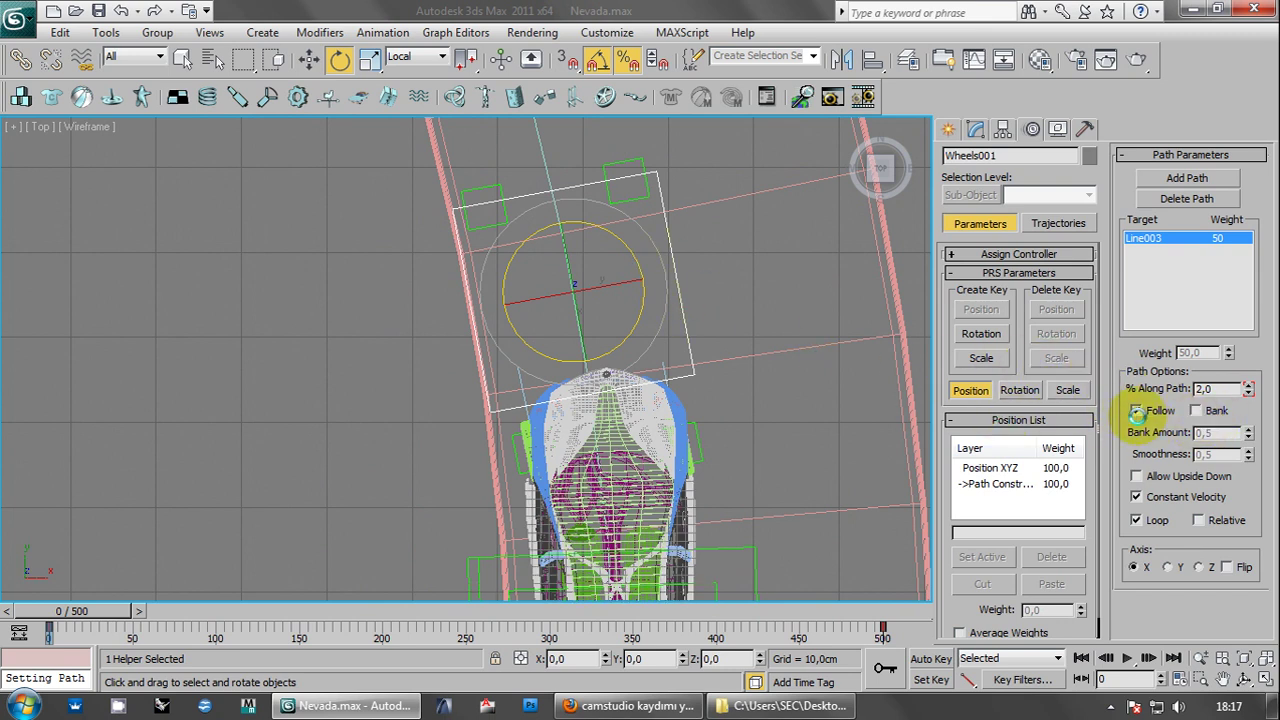
scroll(697, 413, "up", 3)
scroll(697, 415, "up", 2)
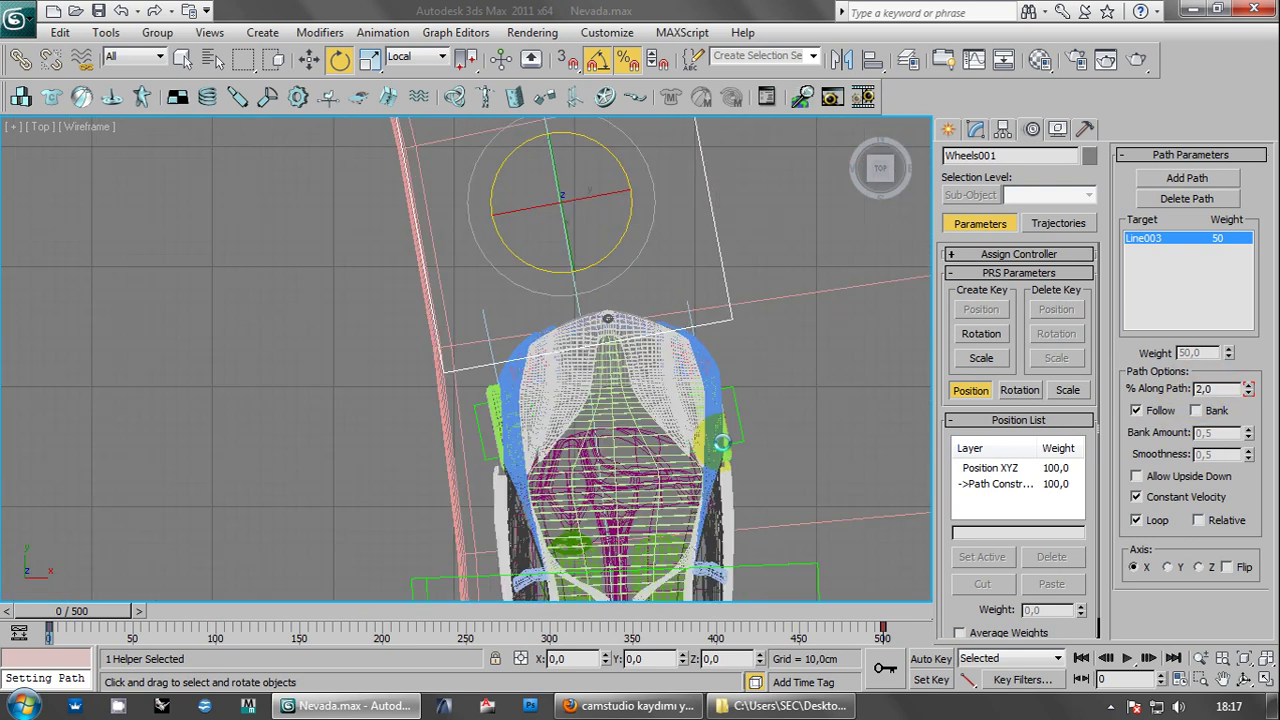
scroll(697, 415, "up", 3)
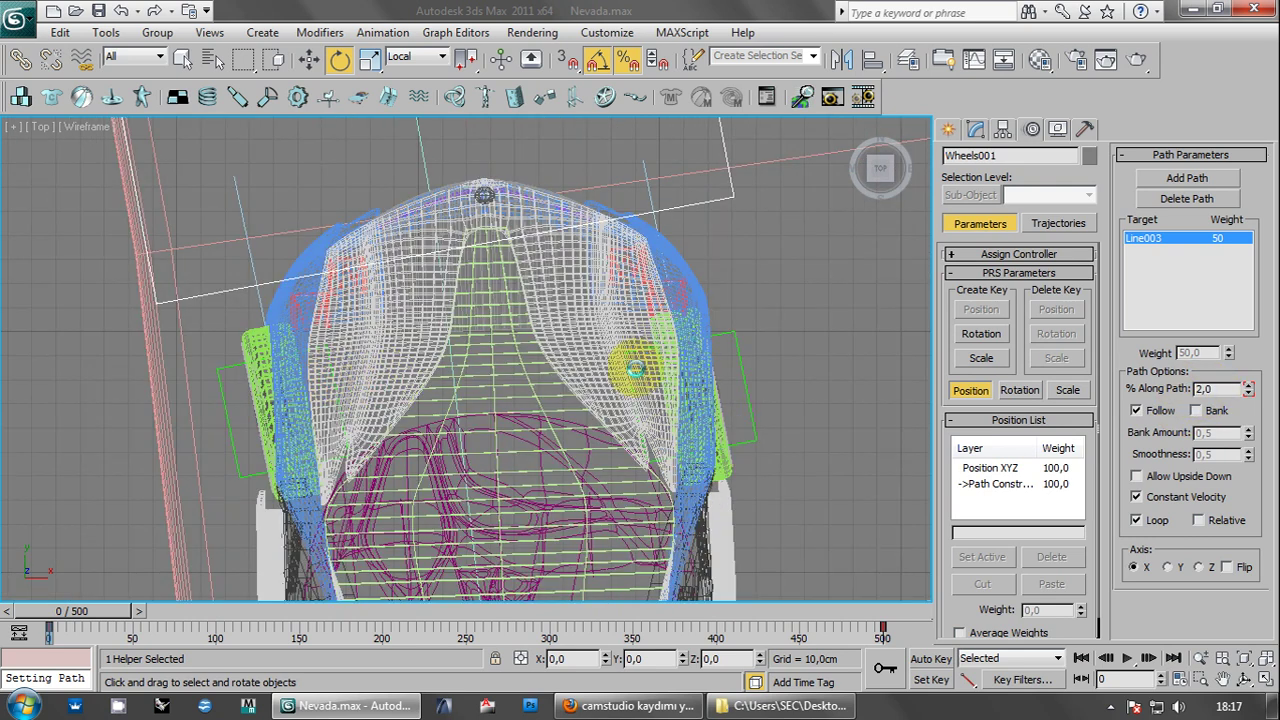
scroll(635, 370, "down", 1)
scroll(700, 350, "down", 1)
scroll(690, 380, "down", 1)
scroll(672, 428, "down", 2)
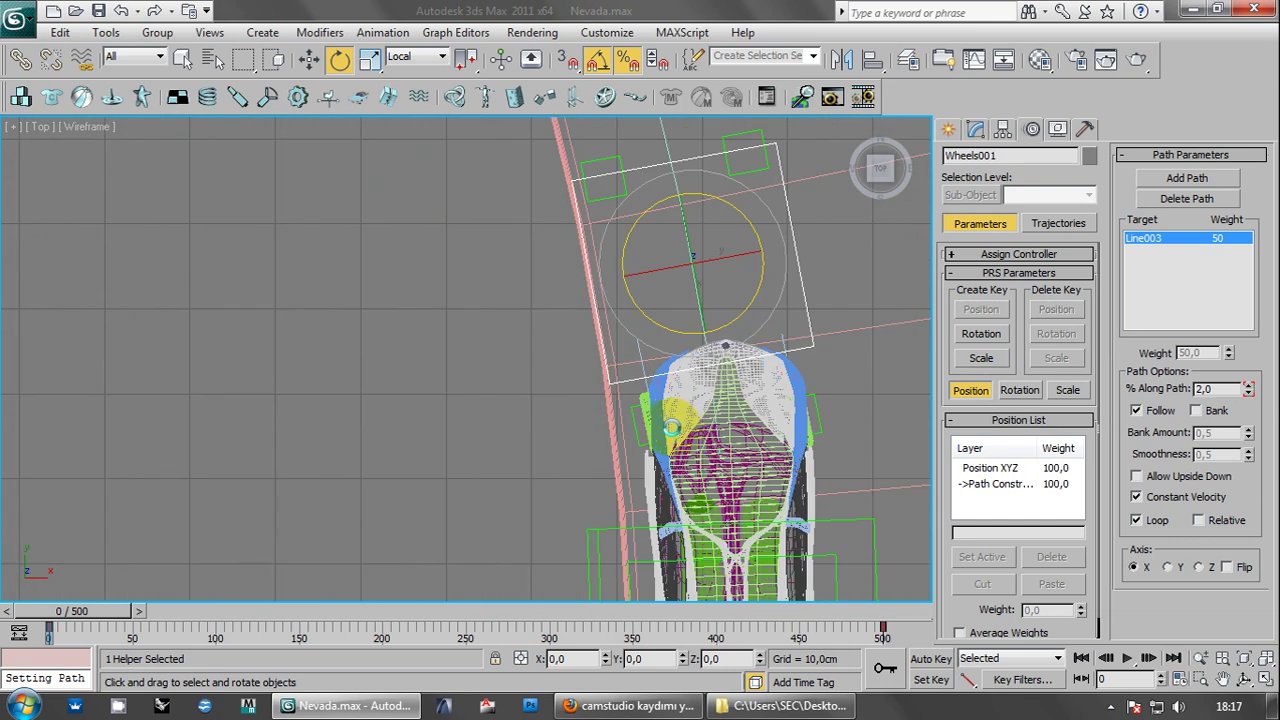
scroll(672, 428, "down", 2)
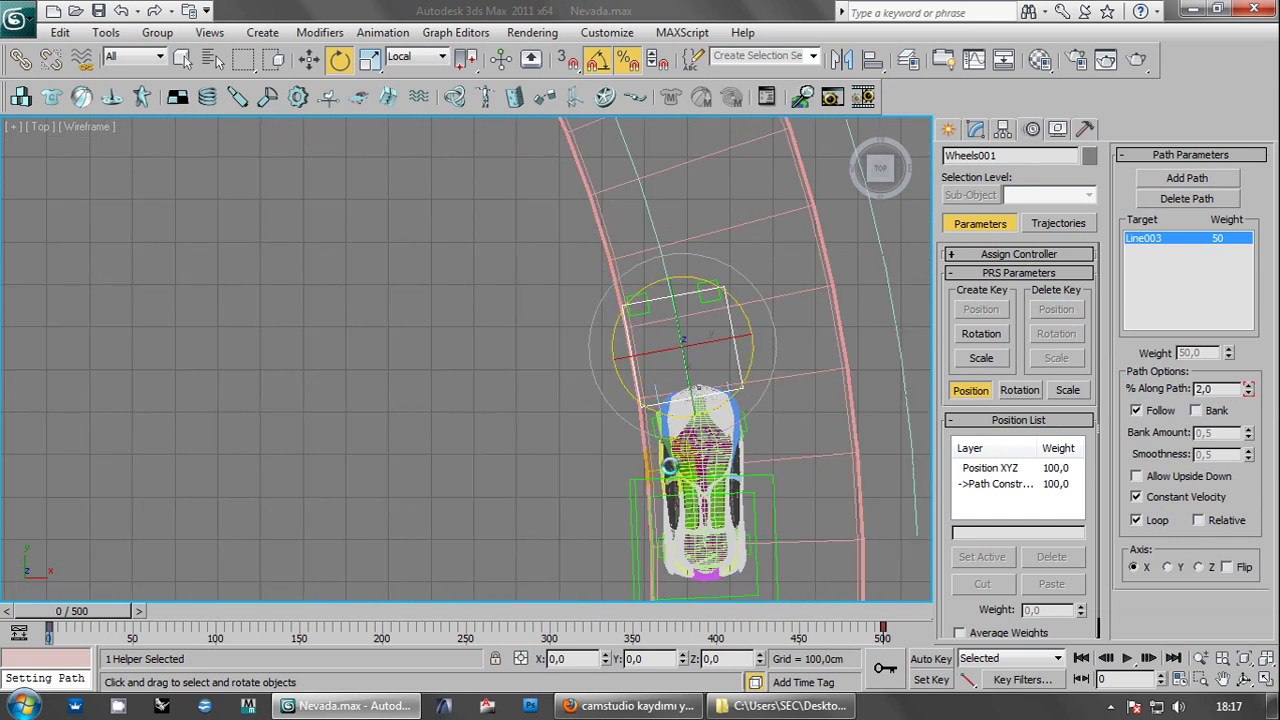
scroll(668, 466, "up", 3)
scroll(667, 388, "down", 2)
scroll(661, 404, "down", 1)
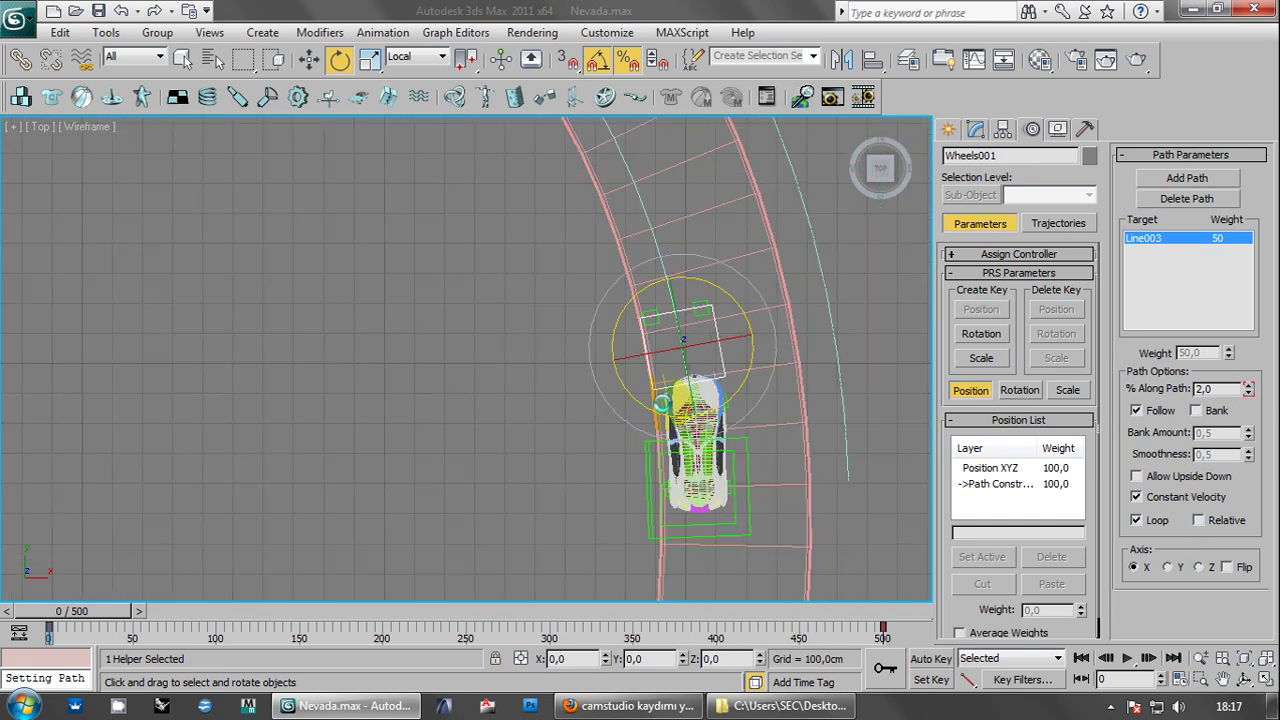
middle_click_drag(656, 438, 692, 418)
- Maximize the Perspective viewport over the car and clear the selection
key("alt+w")
middle_click(646, 454)
key("alt+w")
middle_click_drag(530, 504, 646, 454)
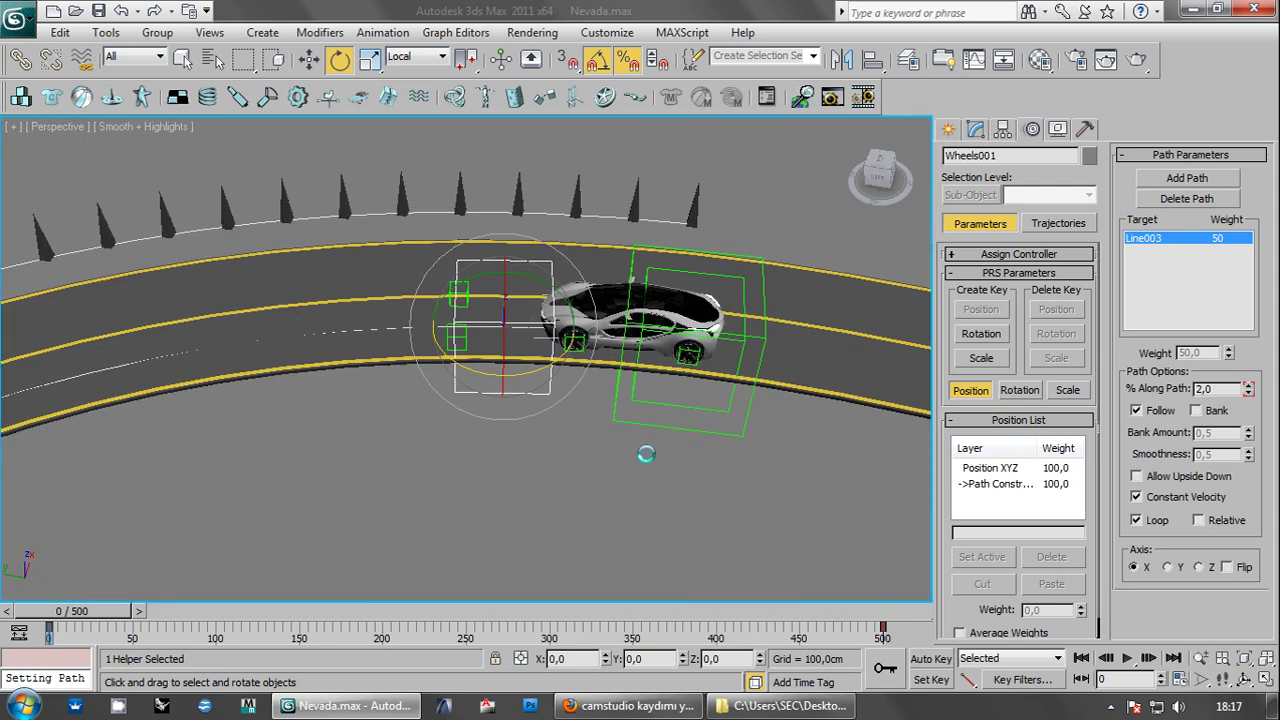
left_click(646, 454)
scroll(647, 451, "up", 3)
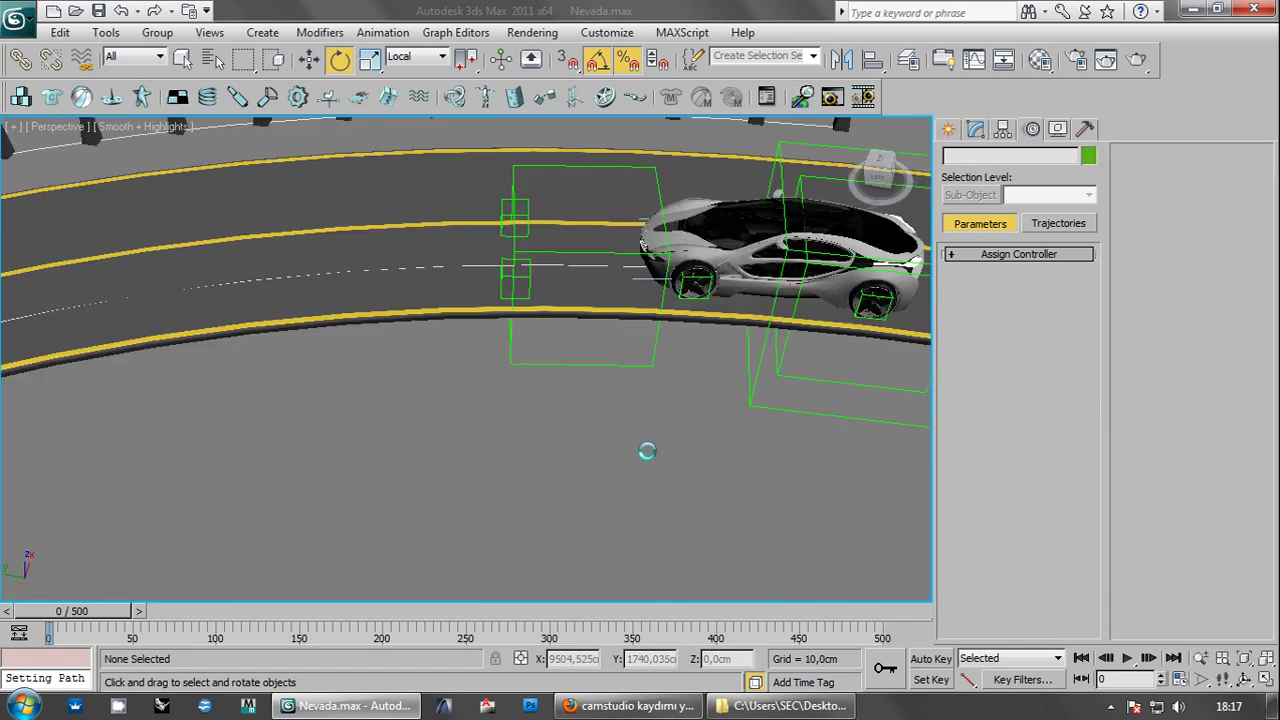
middle_click_drag(688, 444, 631, 448)
scroll(635, 453, "down", 4)
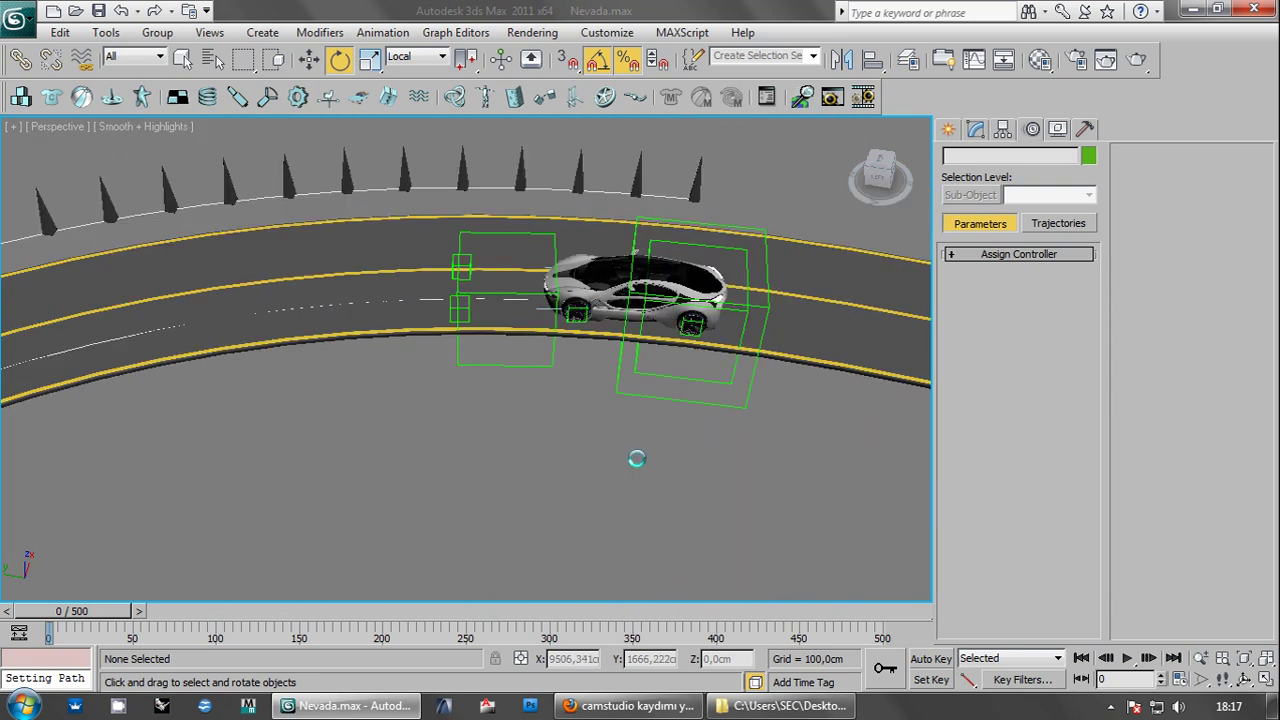
scroll(657, 452, "up", 2)
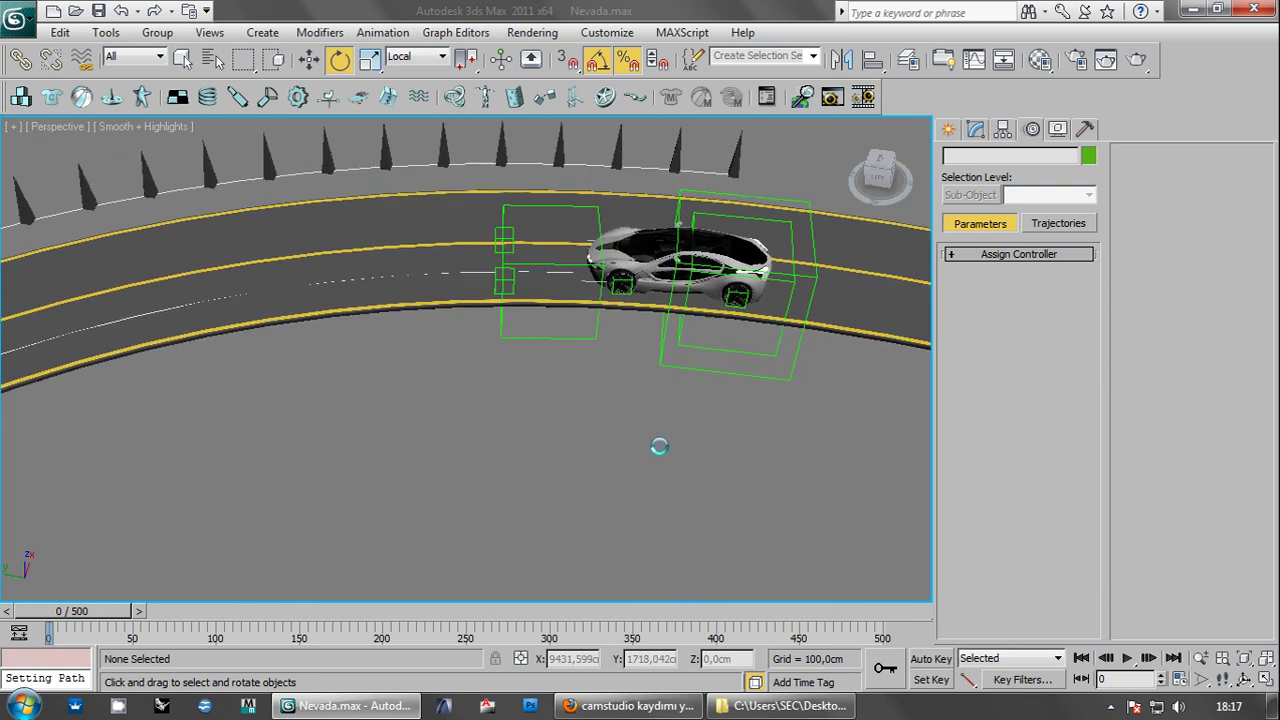
scroll(655, 440, "down", 3)
mouse_move(539, 487)
middle_mouse_down("alt")
mouse_move(517, 449)
mouse_move(546, 434)
middle_mouse_up("alt")
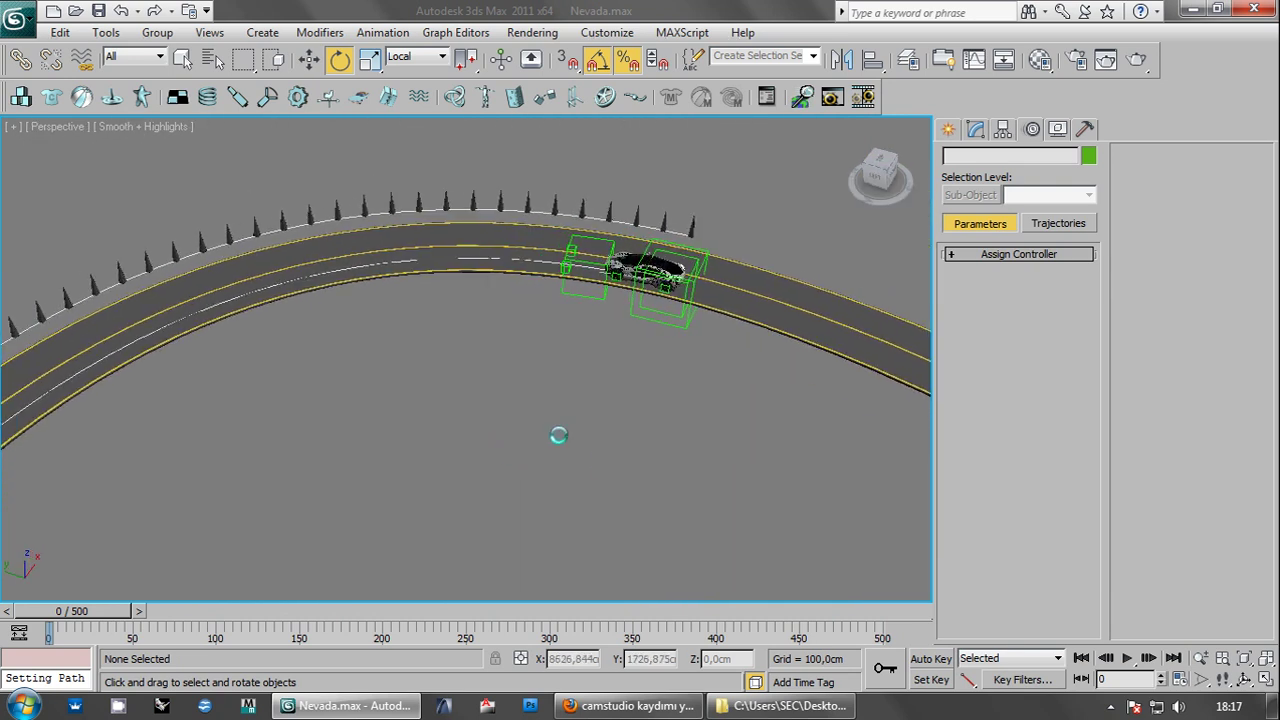
left_click(1127, 657)
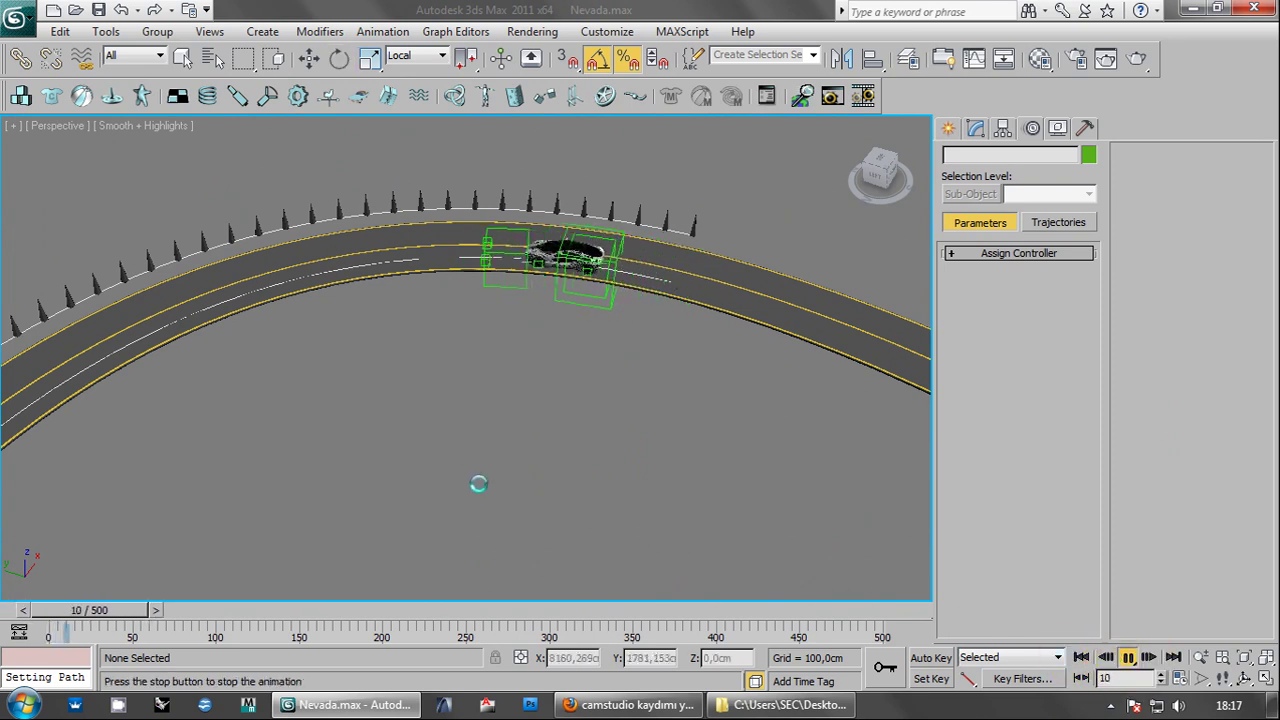
scroll(472, 313, "up", 2)
scroll(472, 313, "up", 3)
mouse_move(472, 313)
middle_mouse_down()
mouse_move(523, 400)
mouse_move(400, 400)
mouse_move(500, 423)
mouse_move(492, 383)
mouse_move(566, 400)
mouse_move(471, 466)
mouse_move(809, 380)
mouse_move(716, 448)
mouse_move(743, 460)
mouse_move(560, 394)
mouse_move(608, 429)
mouse_move(576, 309)
mouse_move(543, 320)
mouse_move(614, 354)
mouse_move(630, 398)
middle_mouse_up()
mouse_move(537, 400)
middle_mouse_down("alt")
mouse_move(746, 437)
mouse_move(716, 446)
middle_mouse_up("alt")
mouse_move(689, 534)
middle_mouse_down("alt")
mouse_move(695, 457)
mouse_move(634, 457)
middle_mouse_up("alt")
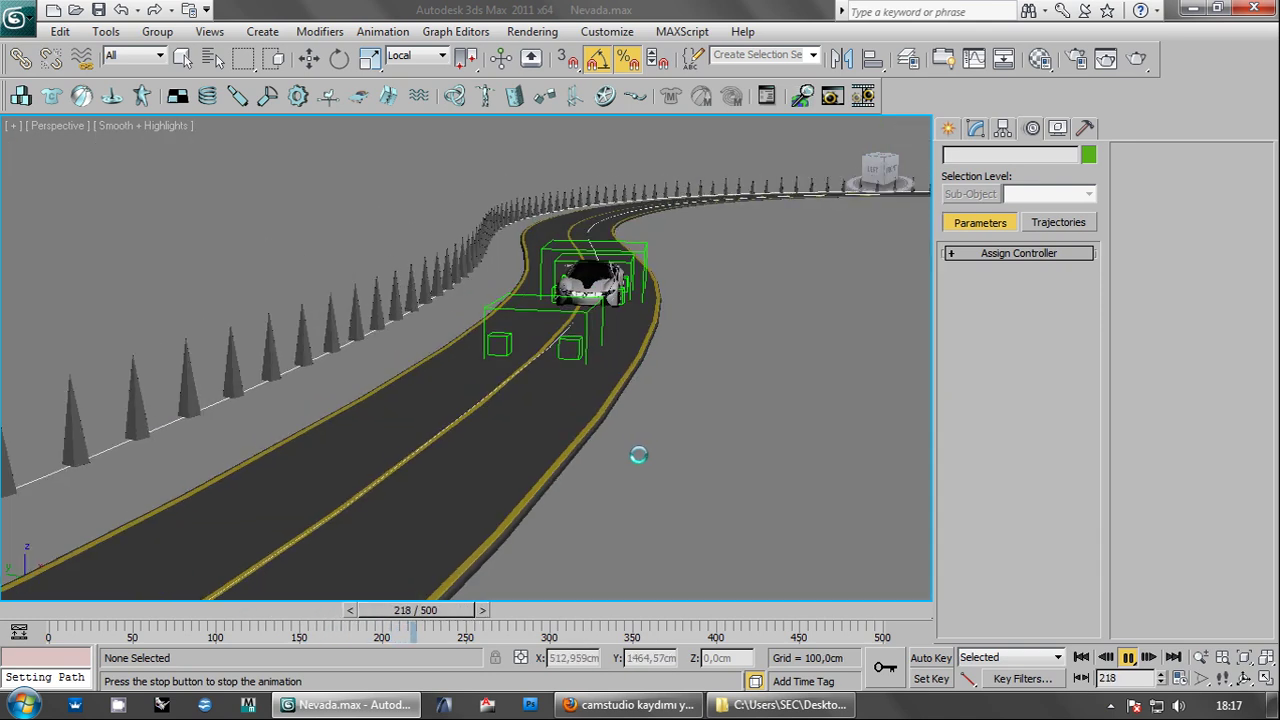
mouse_move(549, 423)
middle_mouse_down("alt")
mouse_move(474, 563)
mouse_move(443, 466)
mouse_move(416, 473)
middle_mouse_up("alt")
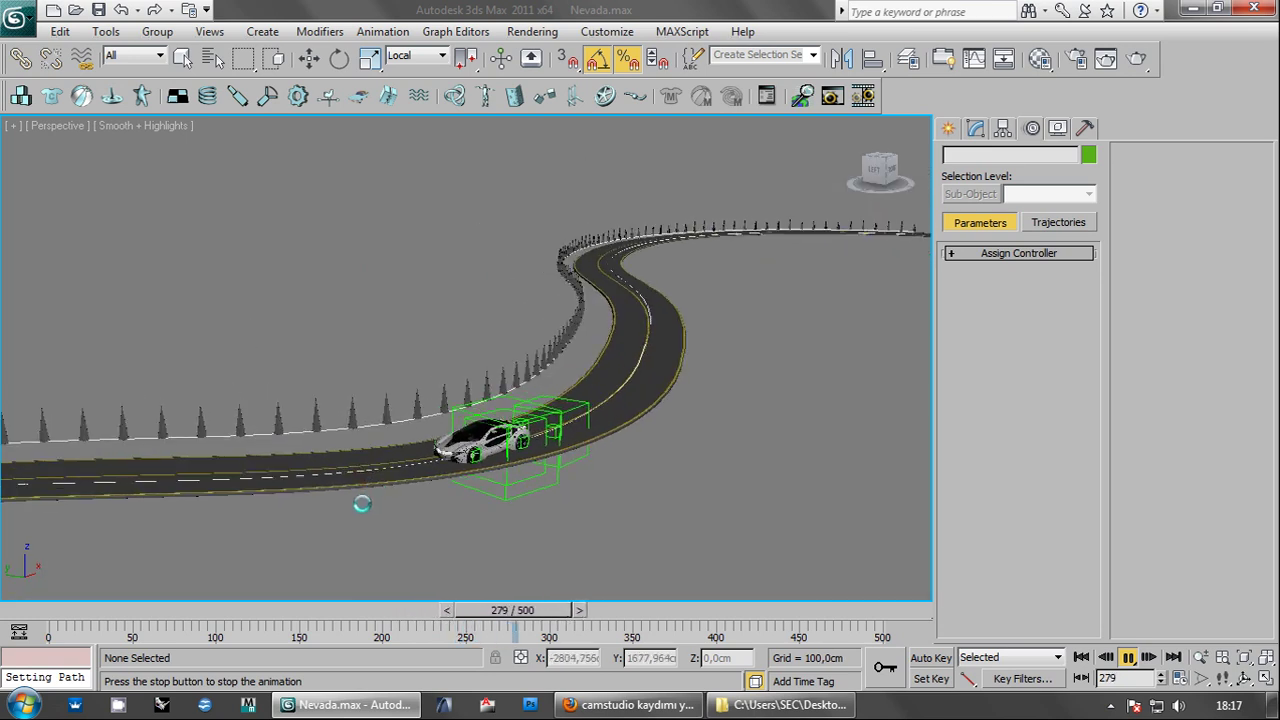
mouse_move(357, 506)
middle_mouse_down("alt")
mouse_move(432, 510)
mouse_move(371, 514)
mouse_move(351, 491)
mouse_move(372, 493)
mouse_move(260, 500)
mouse_move(309, 491)
mouse_move(300, 509)
middle_mouse_up("alt")
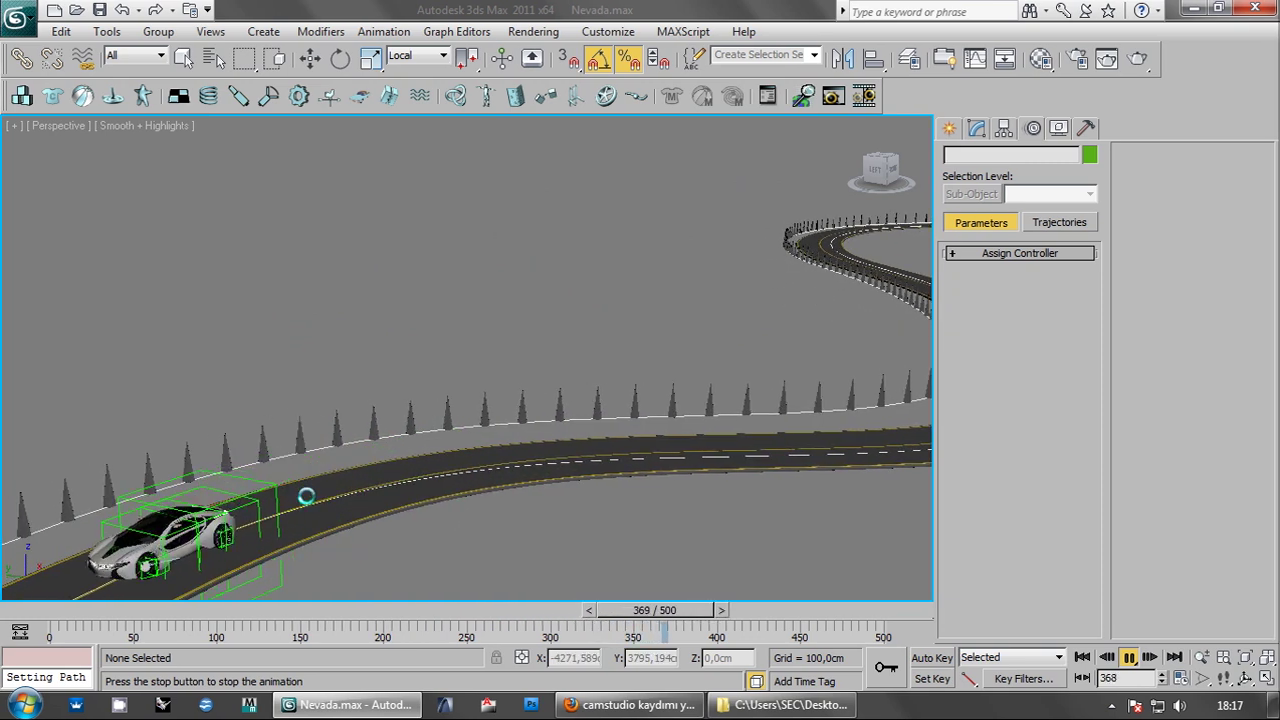
left_click(1082, 656)
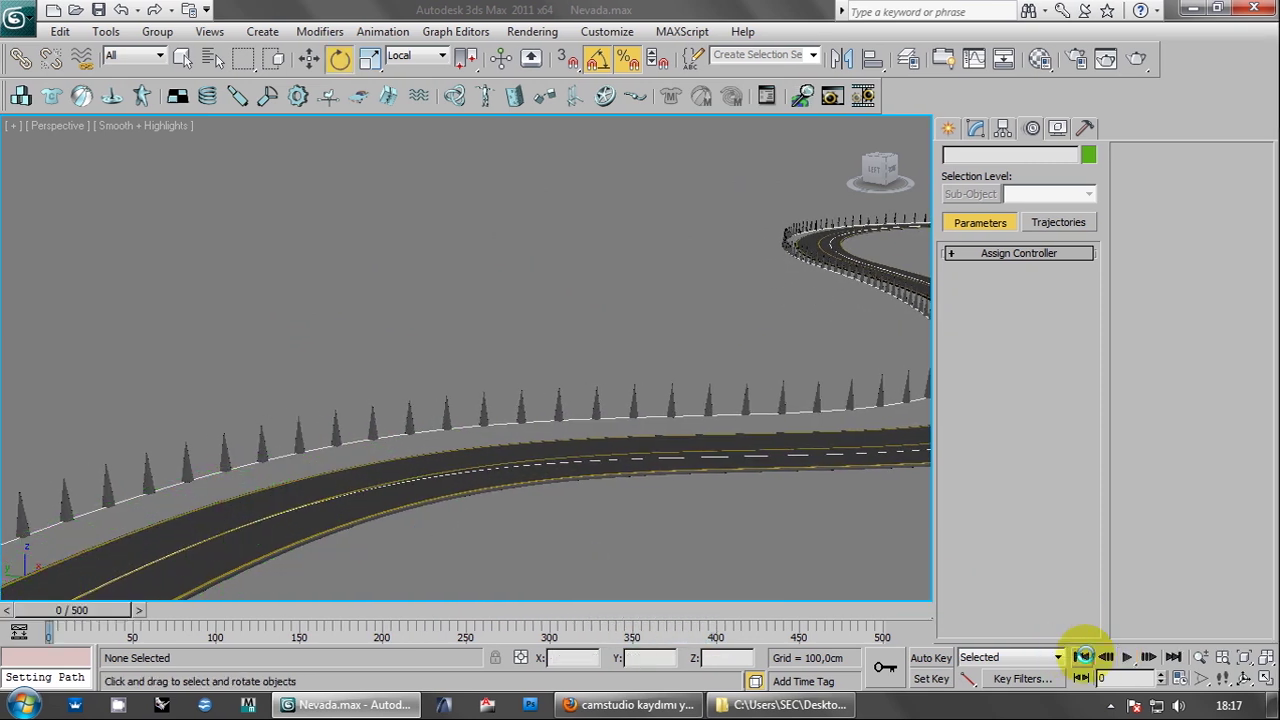
- Select Wheels001 in the Top viewport and turn off its Constant Velocity
key("alt+w")
left_click(406, 286)
key("alt+w")
scroll(644, 358, "down", 1)
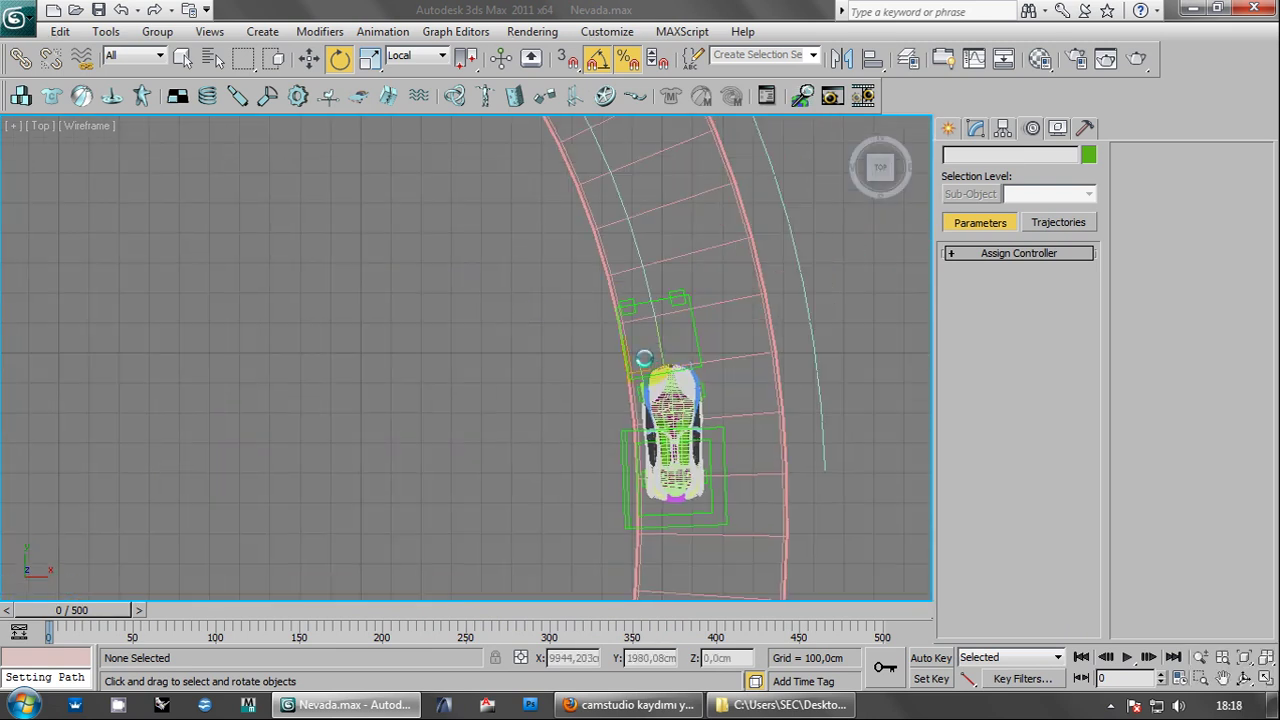
left_click(698, 342)
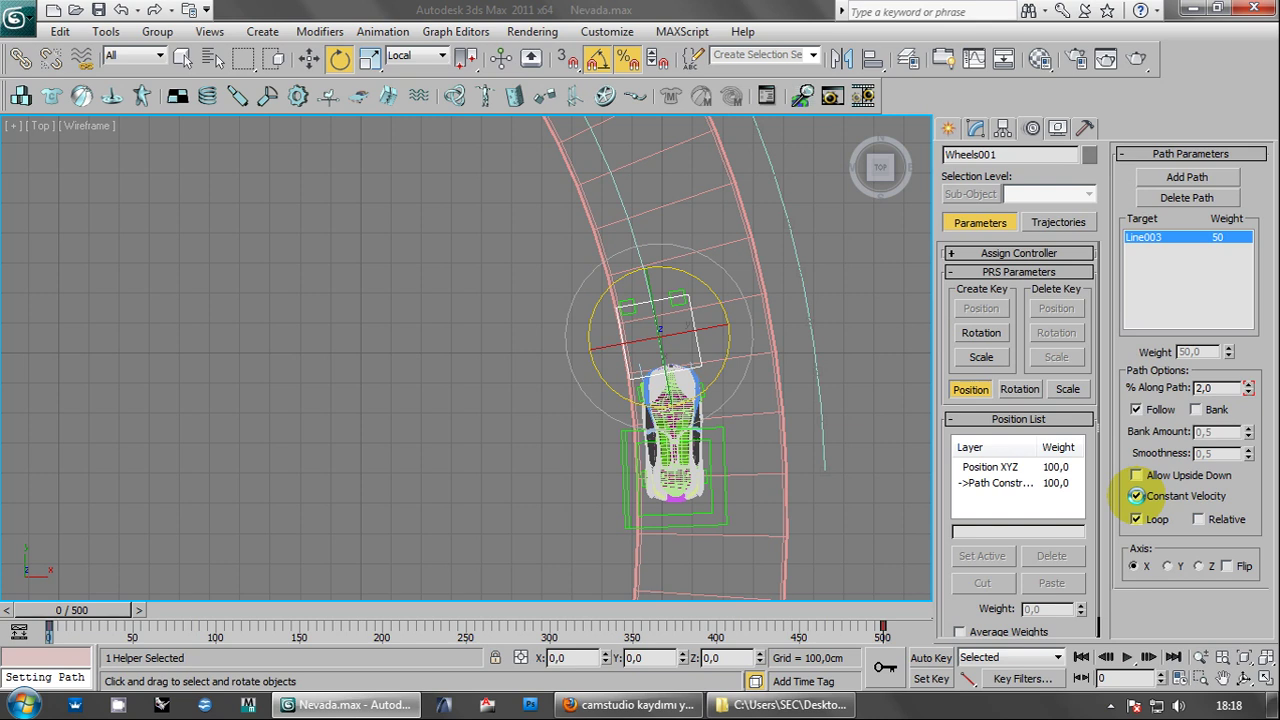
left_click(1136, 496)
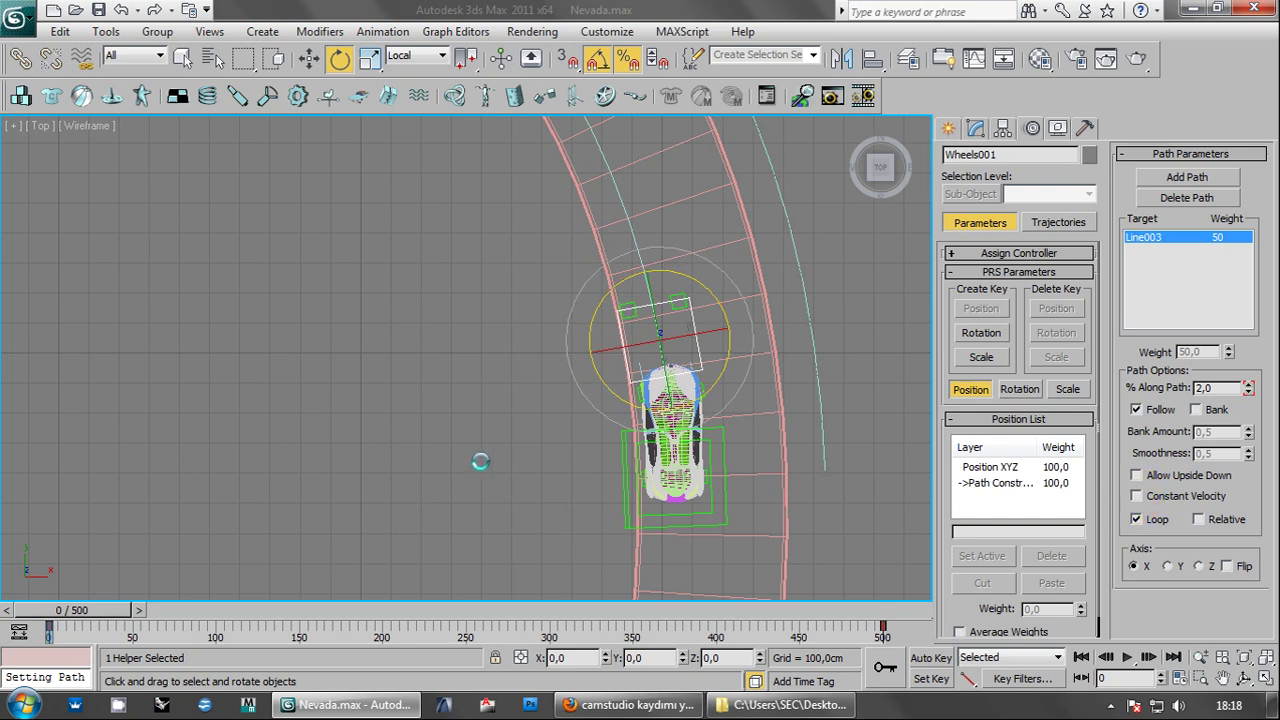
- Maximize the Perspective view and move the time slider to frame 277 with Rotate active
middle_click_drag(469, 461, 505, 465)
key("alt+w")
key("alt+w")
scroll(531, 503, "down", 3)
scroll(656, 404, "down", 2)
mouse_move(656, 404)
middle_mouse_down("alt")
mouse_move(560, 506)
mouse_move(666, 403)
mouse_move(751, 400)
mouse_move(703, 440)
mouse_move(666, 420)
mouse_move(668, 438)
middle_mouse_up("alt")
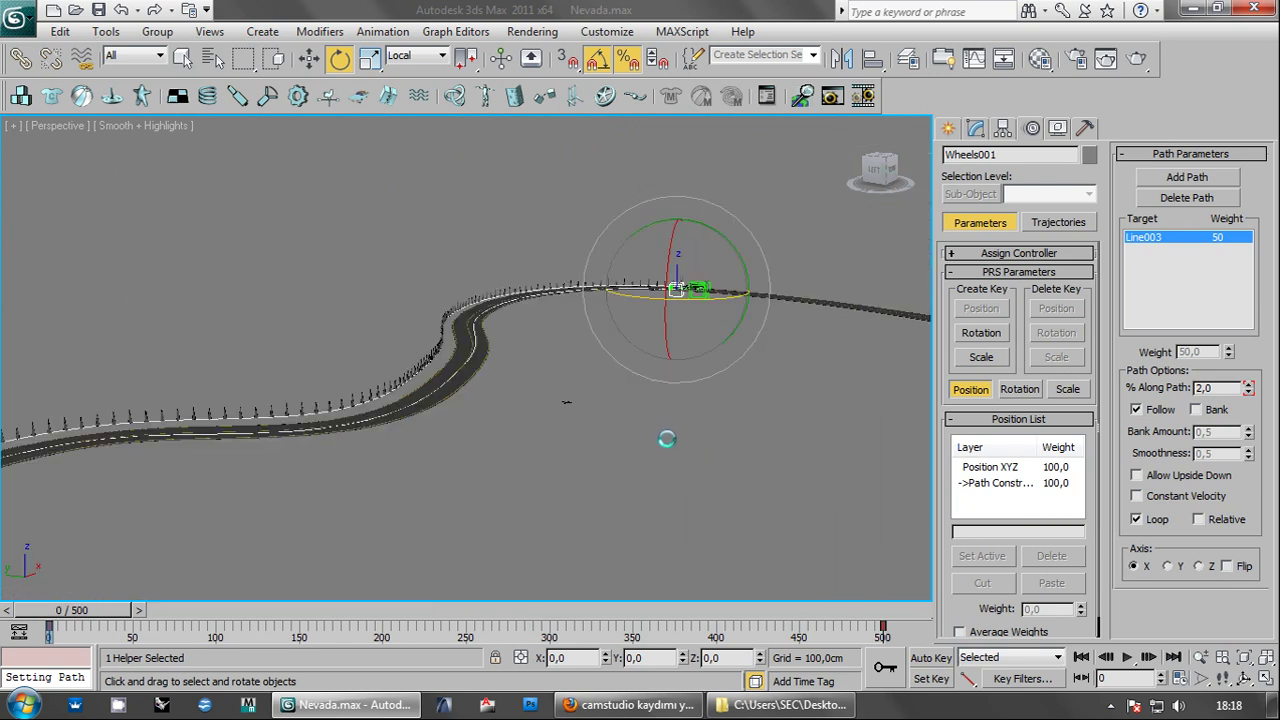
left_click_drag(103, 606, 541, 640)
key("e")
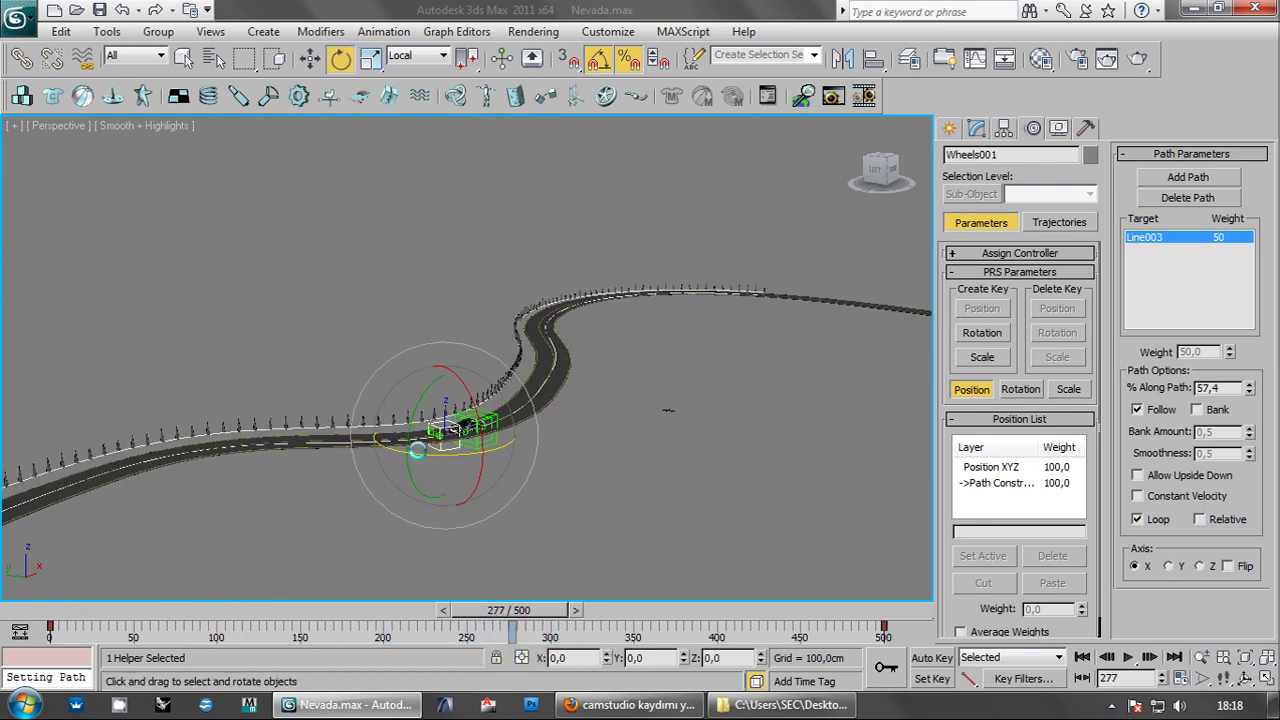
scroll(419, 489, "up", 3)
scroll(419, 489, "up", 2)
scroll(419, 489, "up", 3)
scroll(440, 505, "up", 3)
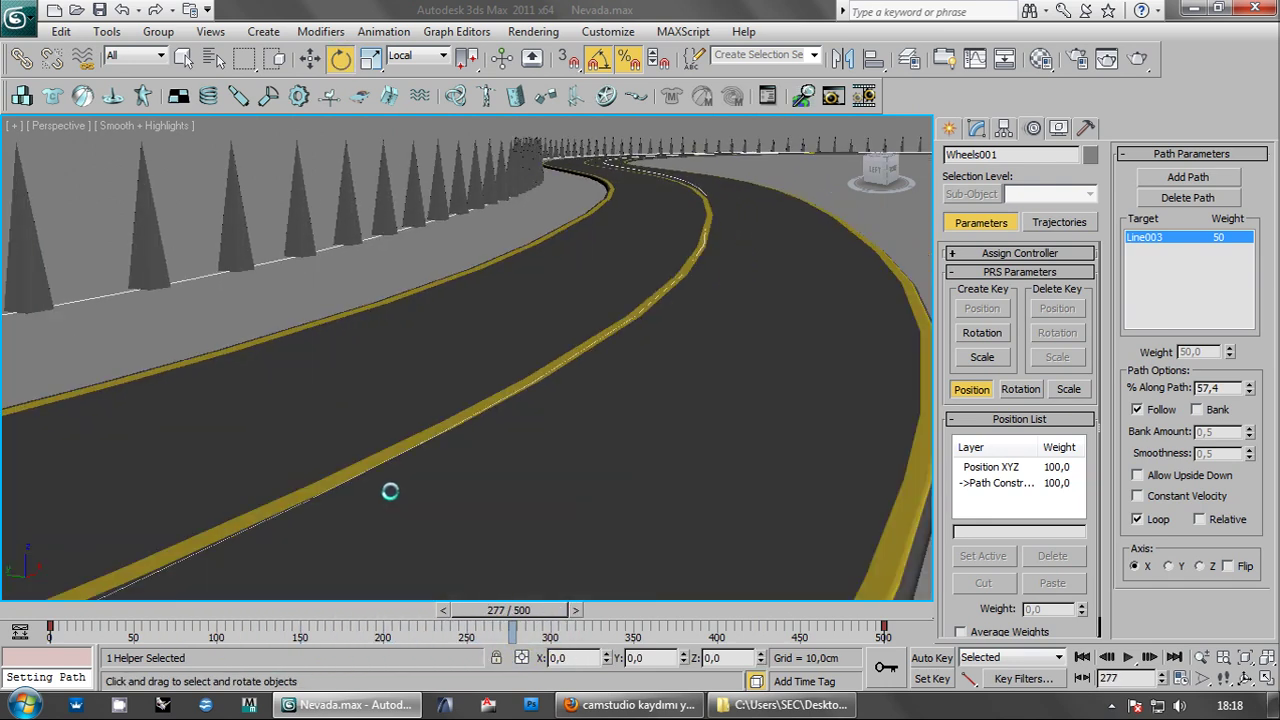
- Zoom out and orbit the Perspective view to overlook the road and car
scroll(389, 491, "up", 2)
left_click(1200, 657)
mouse_move(686, 489)
left_mouse_down()
mouse_move(545, 496)
mouse_move(617, 473)
left_mouse_up()
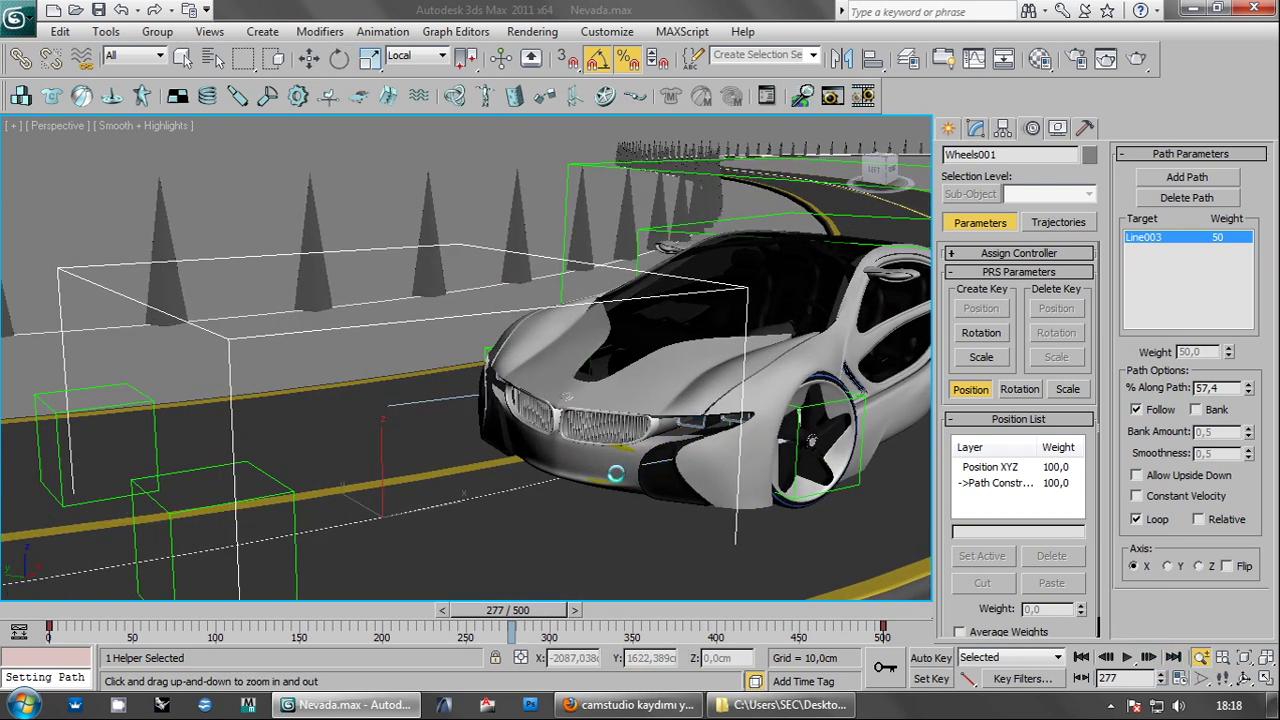
mouse_move(776, 463)
left_mouse_down()
mouse_move(480, 457)
mouse_move(543, 474)
mouse_move(528, 478)
left_mouse_up()
mouse_move(528, 478)
middle_mouse_down("alt")
mouse_move(214, 518)
mouse_move(292, 509)
middle_mouse_up("alt")
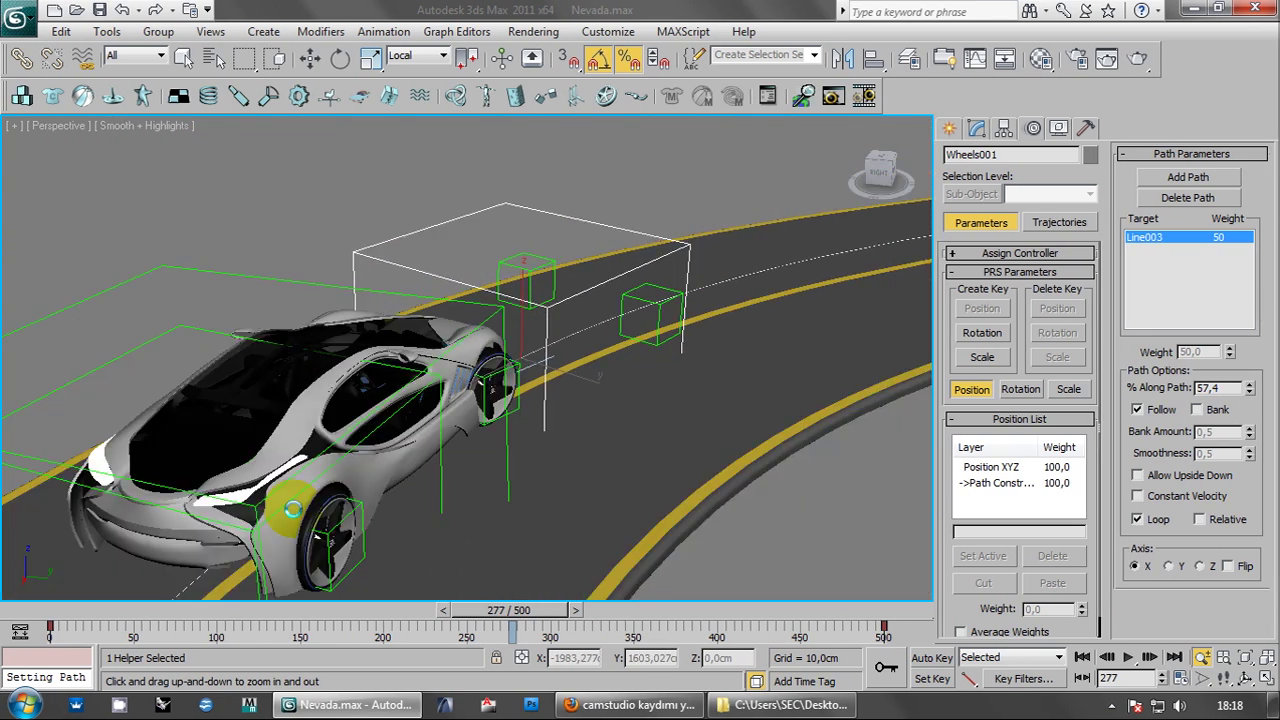
scroll(292, 511, "down", 2)
scroll(312, 528, "down", 2)
scroll(412, 523, "down", 3)
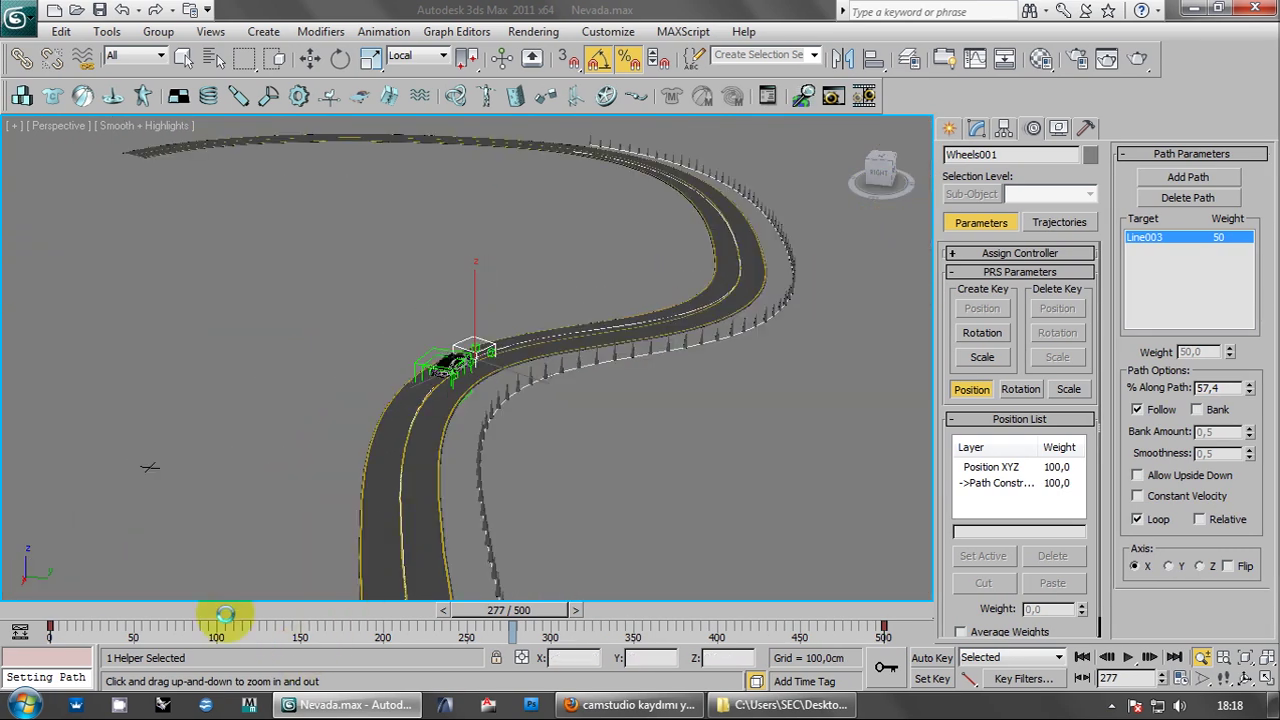
- Scrub to frames 359 and 343 to check the car, then return to frame 0 framed on the selection
mouse_move(471, 610)
left_mouse_down()
mouse_move(594, 611)
mouse_move(443, 517)
mouse_move(556, 519)
left_mouse_up()
key("alt+z")
key("z")
mouse_move(682, 522)
middle_mouse_down("alt")
mouse_move(520, 503)
mouse_move(651, 506)
mouse_move(631, 450)
middle_mouse_up("alt")
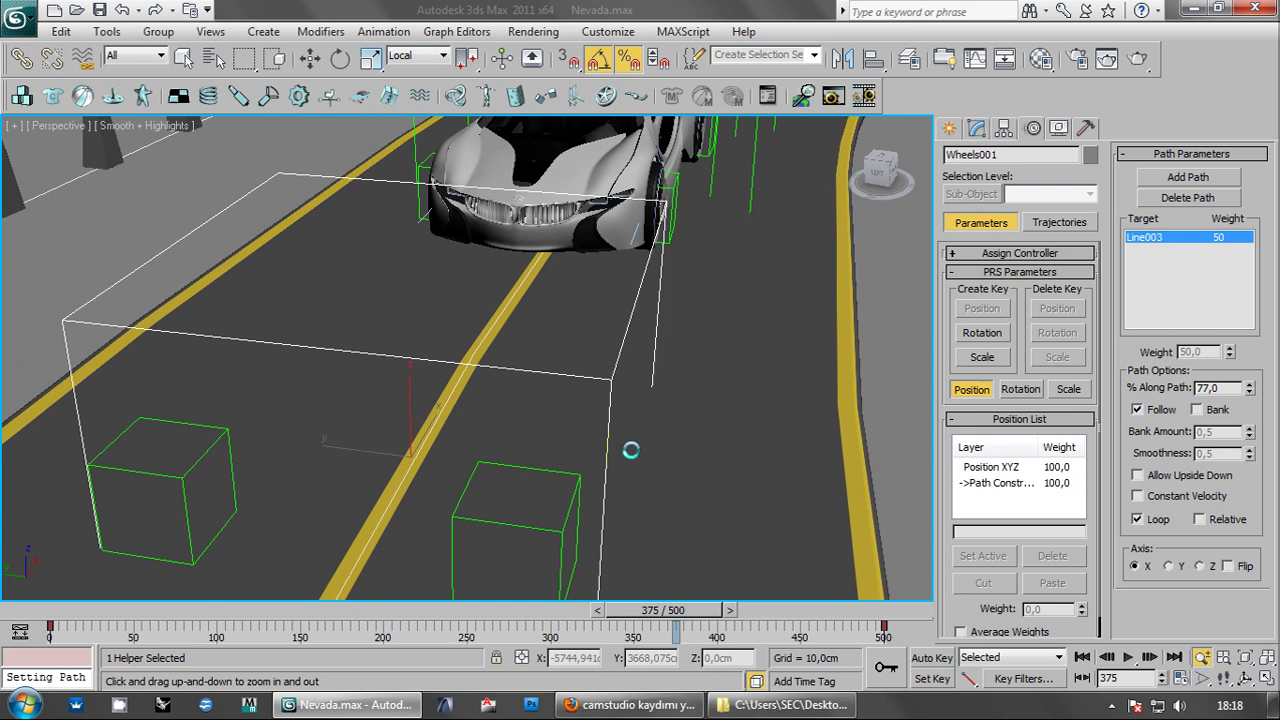
scroll(631, 450, "down", 2)
scroll(591, 457, "down", 3)
scroll(571, 503, "down", 2)
scroll(586, 434, "down", 2)
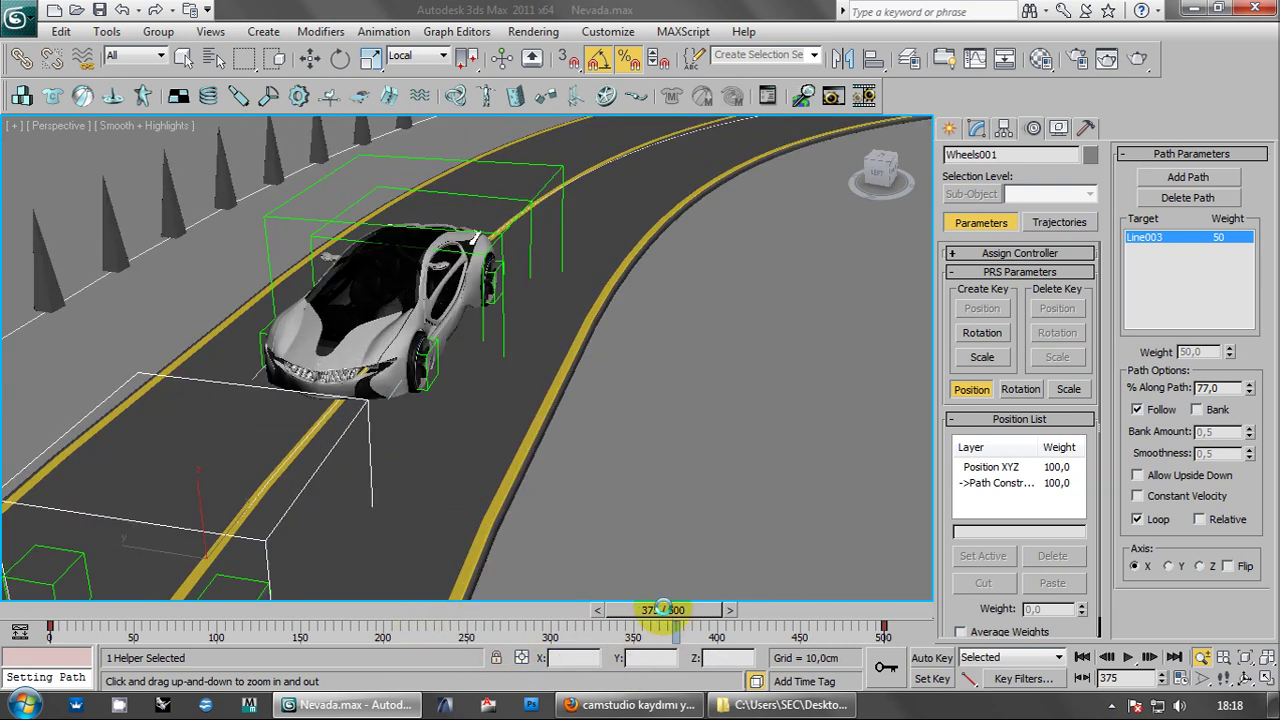
left_click_drag(662, 609, 614, 610)
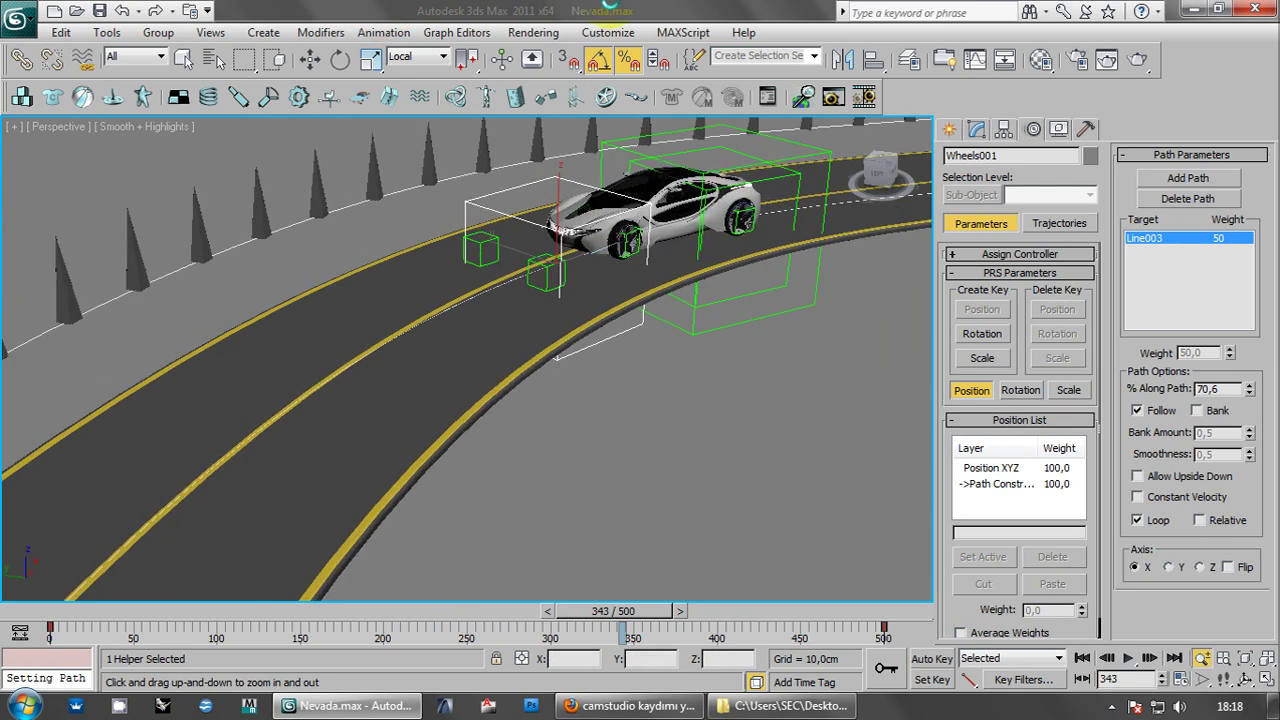
mouse_move(625, 295)
left_mouse_down()
mouse_move(697, 218)
mouse_move(714, 263)
left_mouse_up()
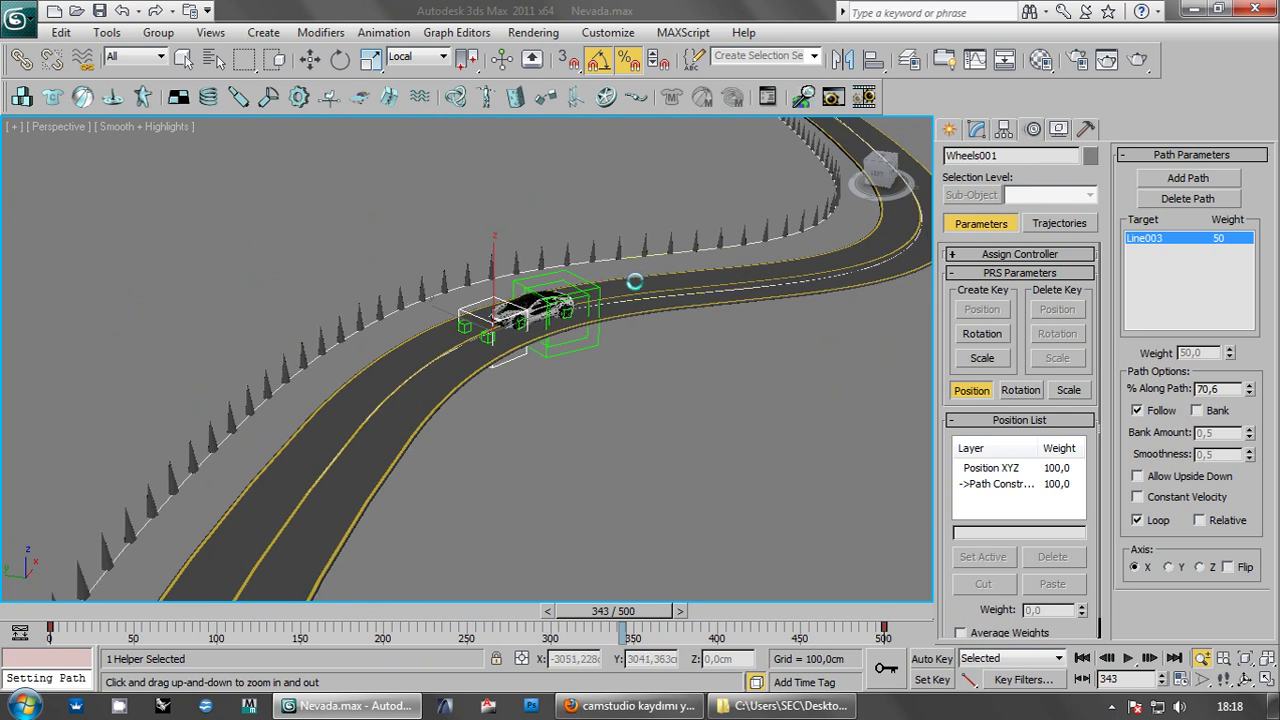
left_click(1081, 657)
key("z")
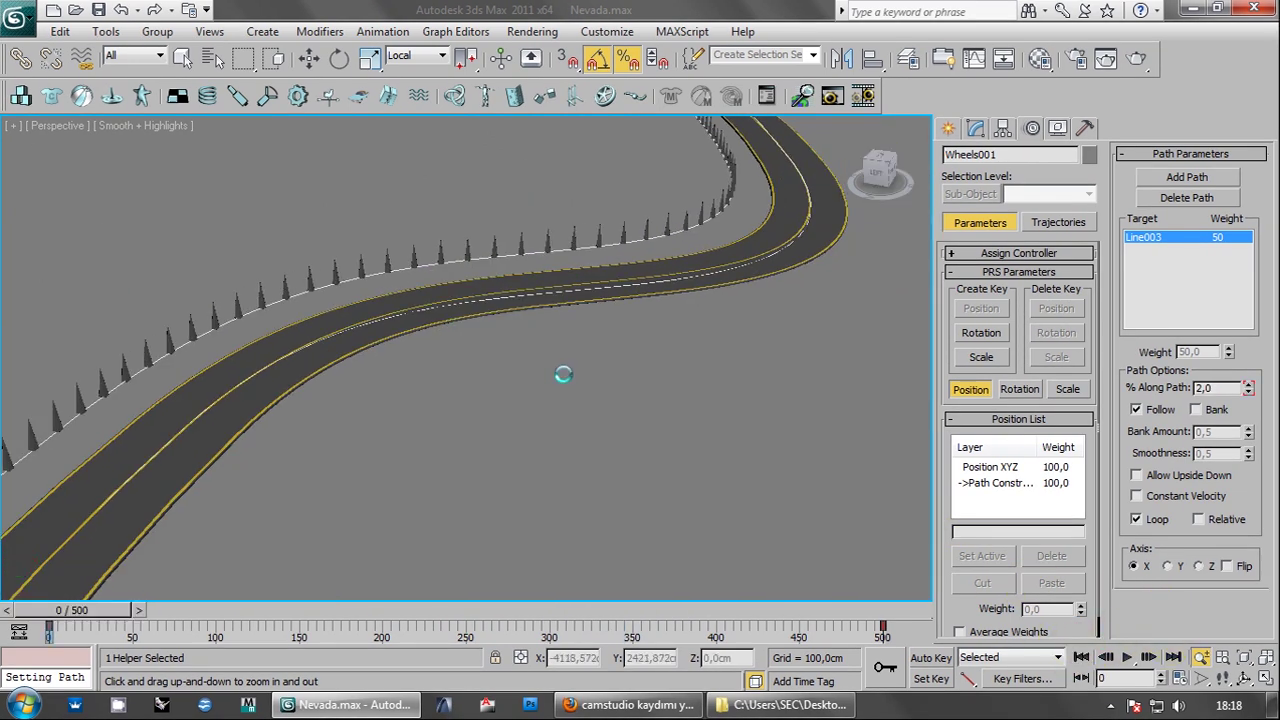
- Select the BackLeft001 wheel group for rotation in Local coordinates, then advance toward frame 100
scroll(508, 388, "up", 3)
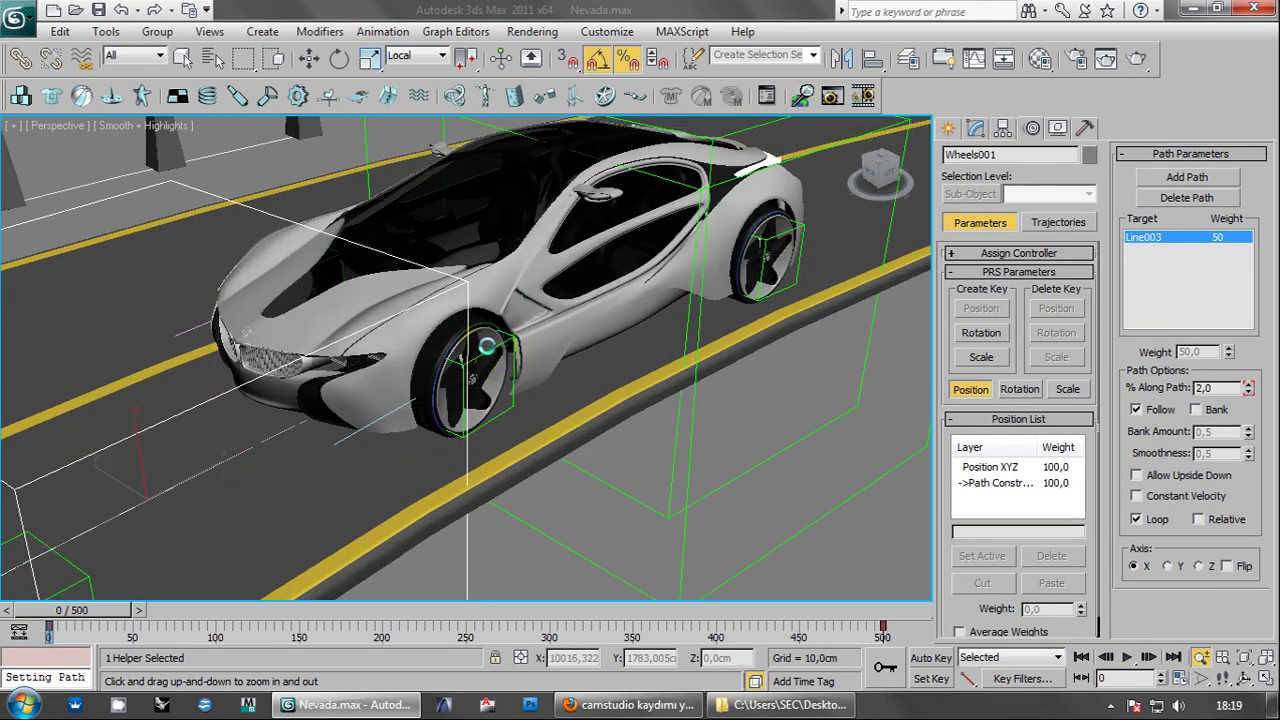
scroll(487, 346, "up", 3)
key("e")
left_click(474, 310)
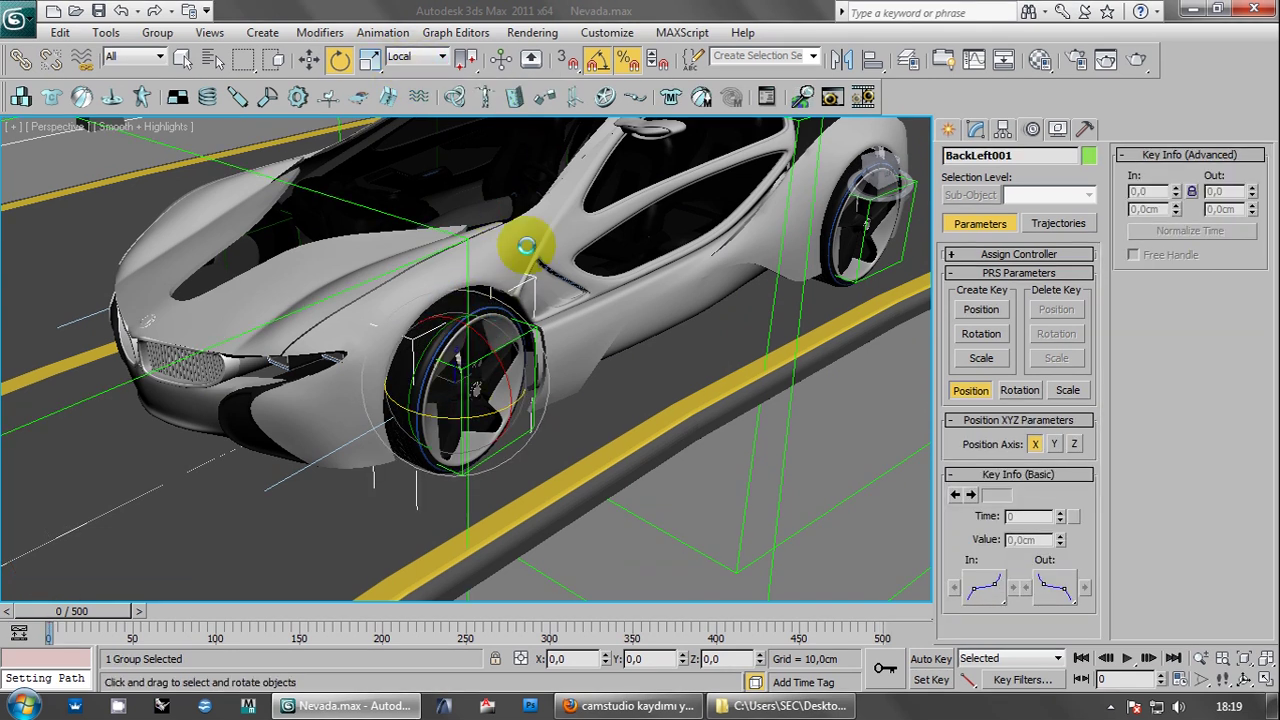
left_click(403, 56)
left_click(403, 56)
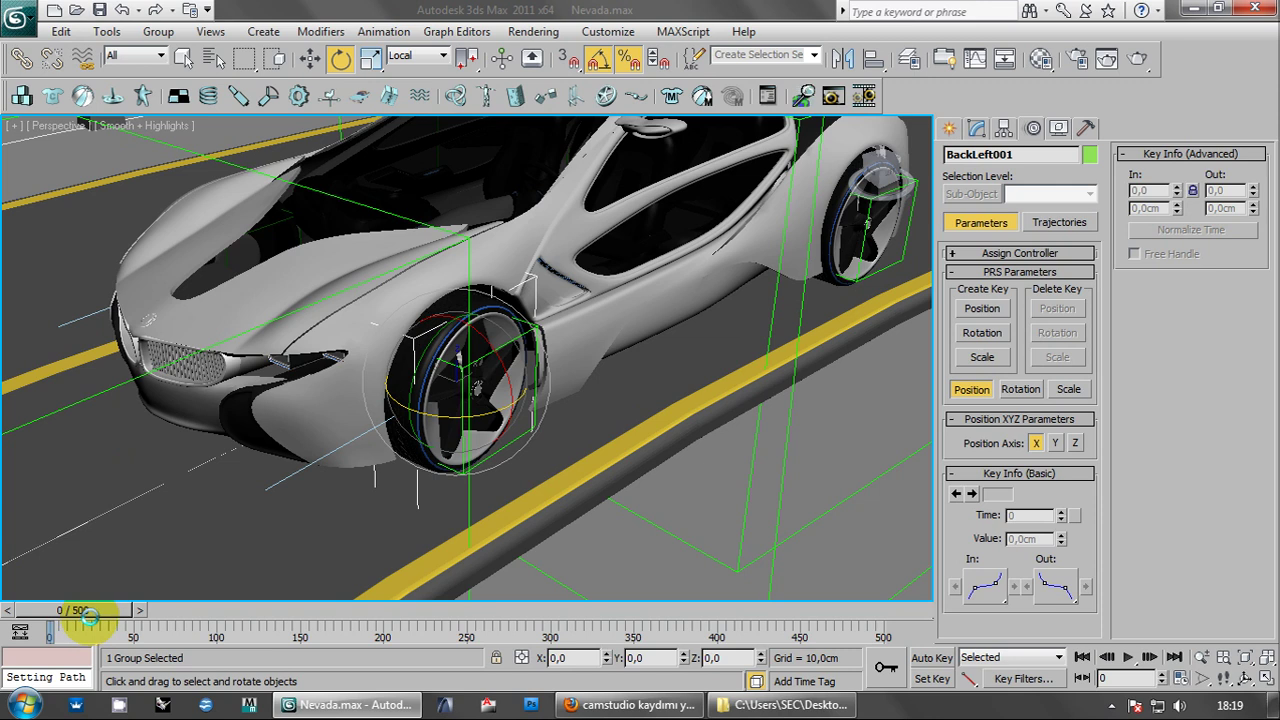
left_click_drag(89, 610, 200, 610)
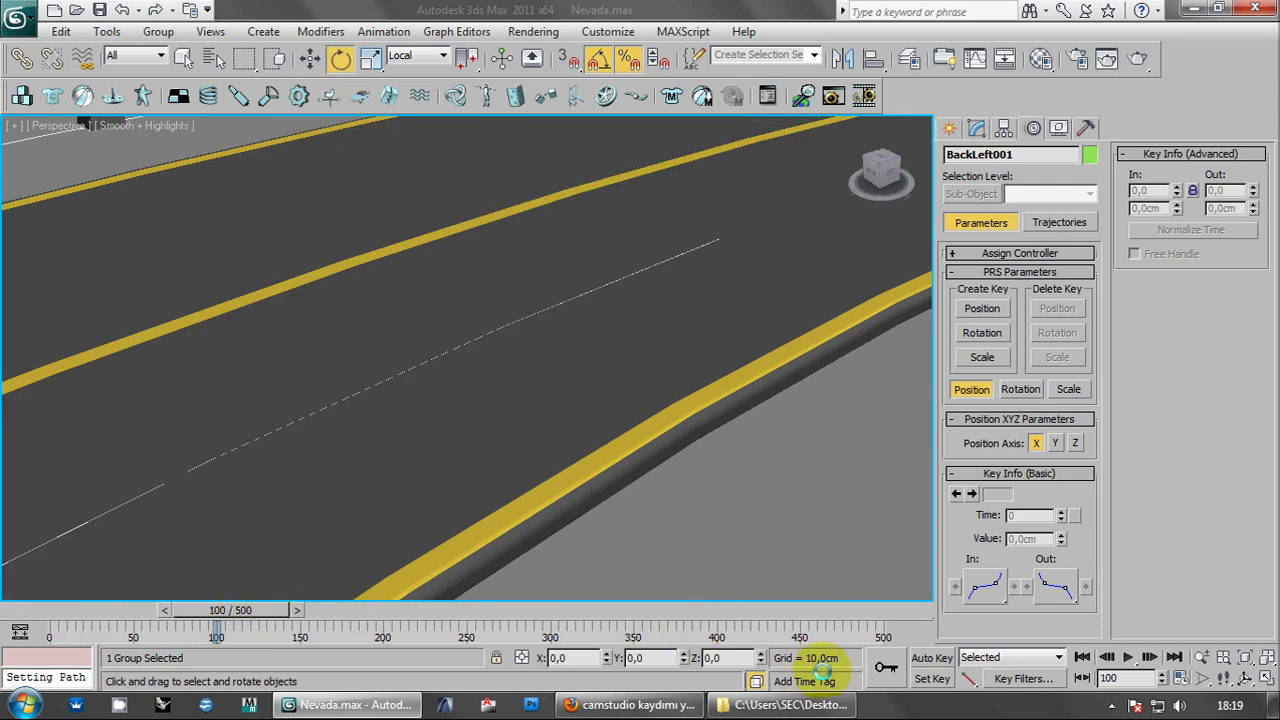
- With Auto Key on at frame 100, spin the BackLeft001 and BackLeft wheel groups -3600° about Y
left_click(930, 656)
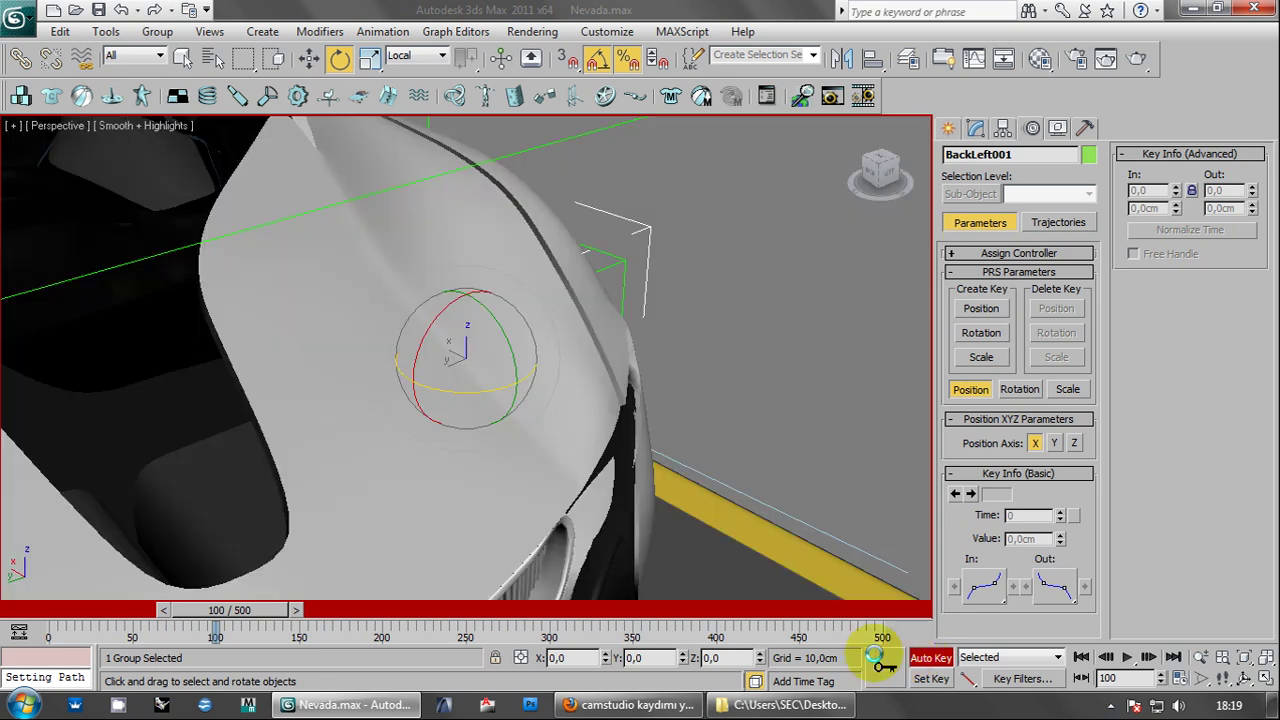
mouse_move(661, 418)
middle_mouse_down("alt")
mouse_move(438, 425)
mouse_move(386, 357)
middle_mouse_up("alt")
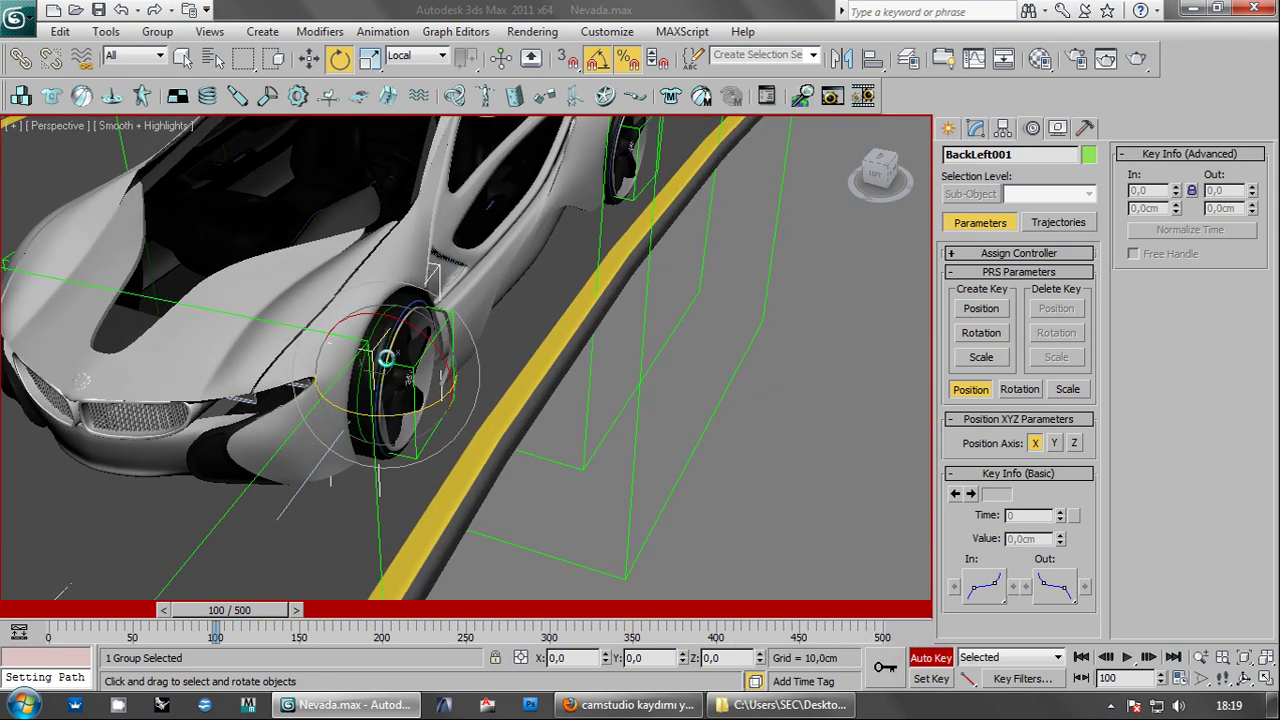
mouse_move(373, 338)
left_mouse_down()
mouse_move(1098, 472)
mouse_move(971, 634)
left_mouse_up()
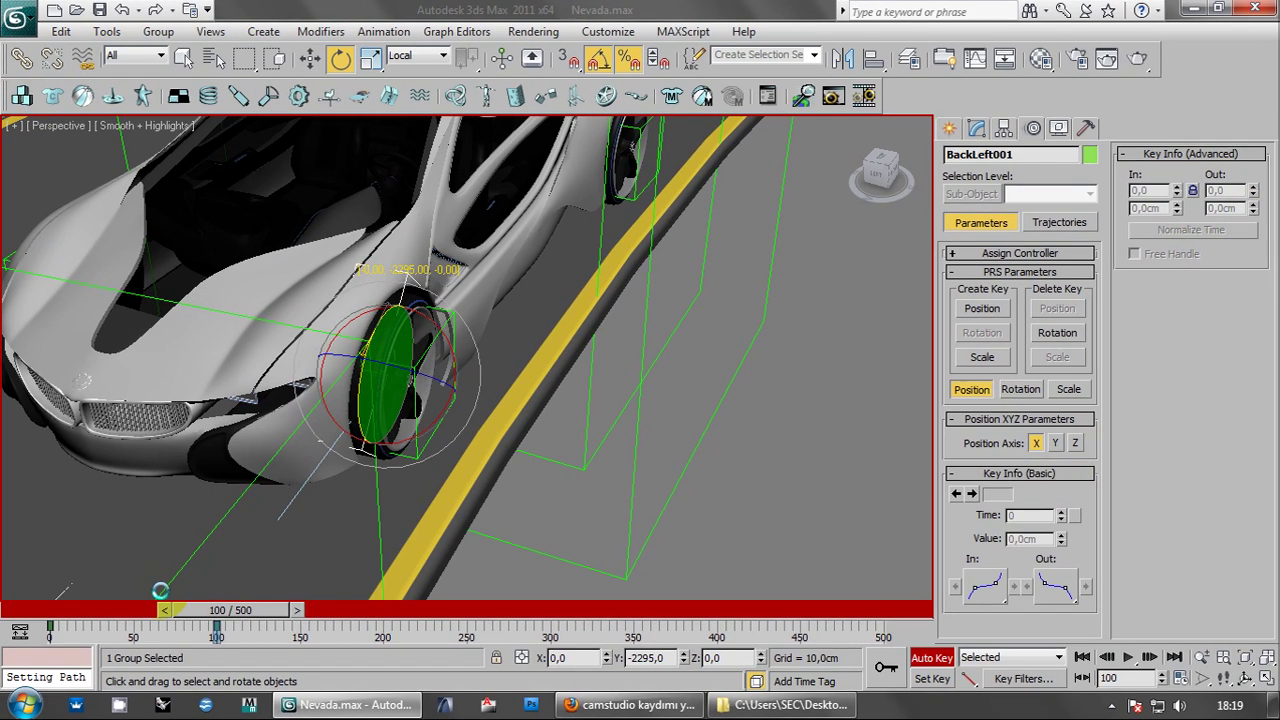
mouse_move(541, 694)
left_mouse_down()
mouse_move(590, 112)
mouse_move(585, 127)
left_mouse_up()
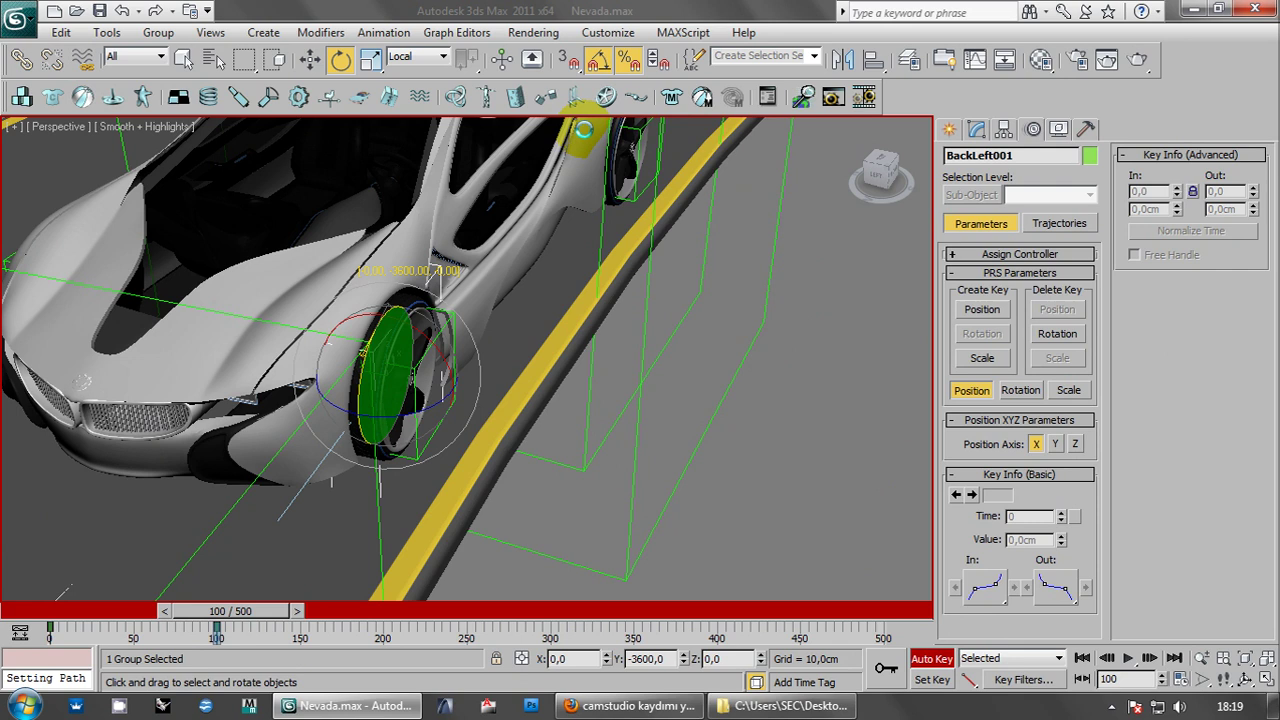
left_click_drag(585, 130, 585, 130)
mouse_move(634, 287)
middle_mouse_down("alt")
mouse_move(586, 383)
mouse_move(623, 371)
mouse_move(526, 363)
mouse_move(566, 362)
mouse_move(449, 391)
mouse_move(537, 392)
mouse_move(468, 383)
middle_mouse_up("alt")
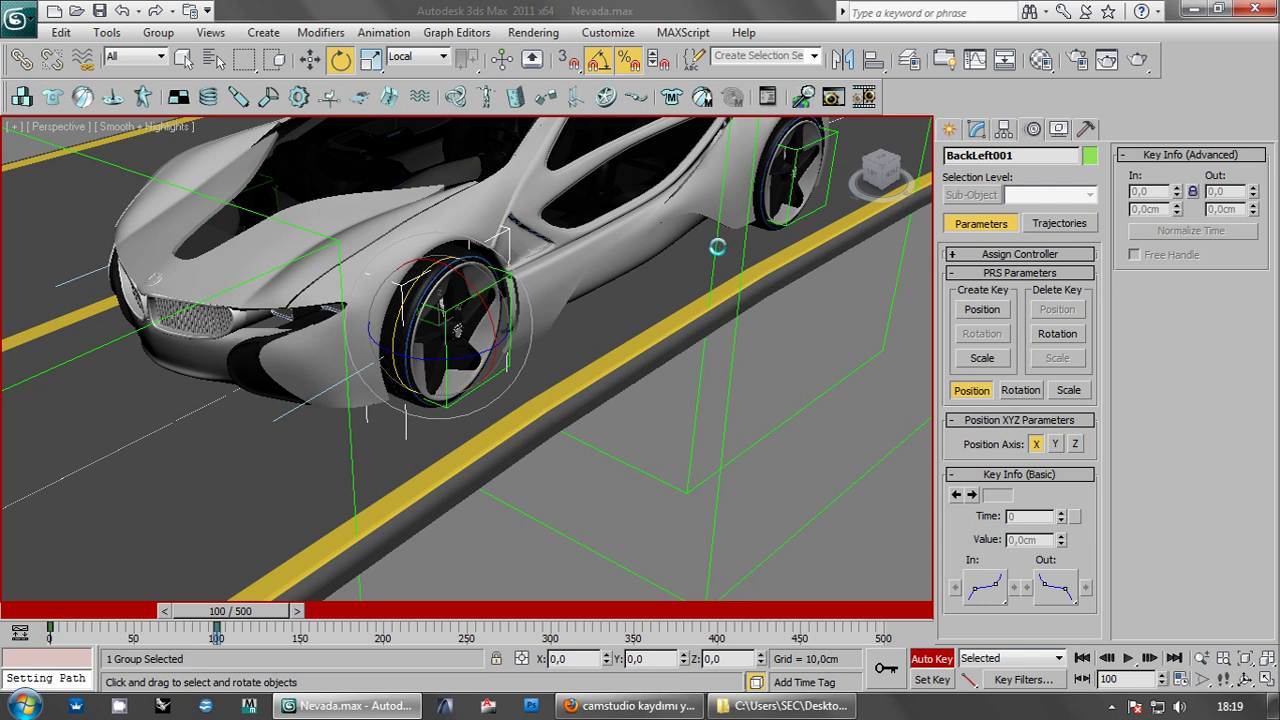
mouse_move(716, 241)
middle_mouse_down("alt")
mouse_move(471, 366)
mouse_move(540, 346)
middle_mouse_up("alt")
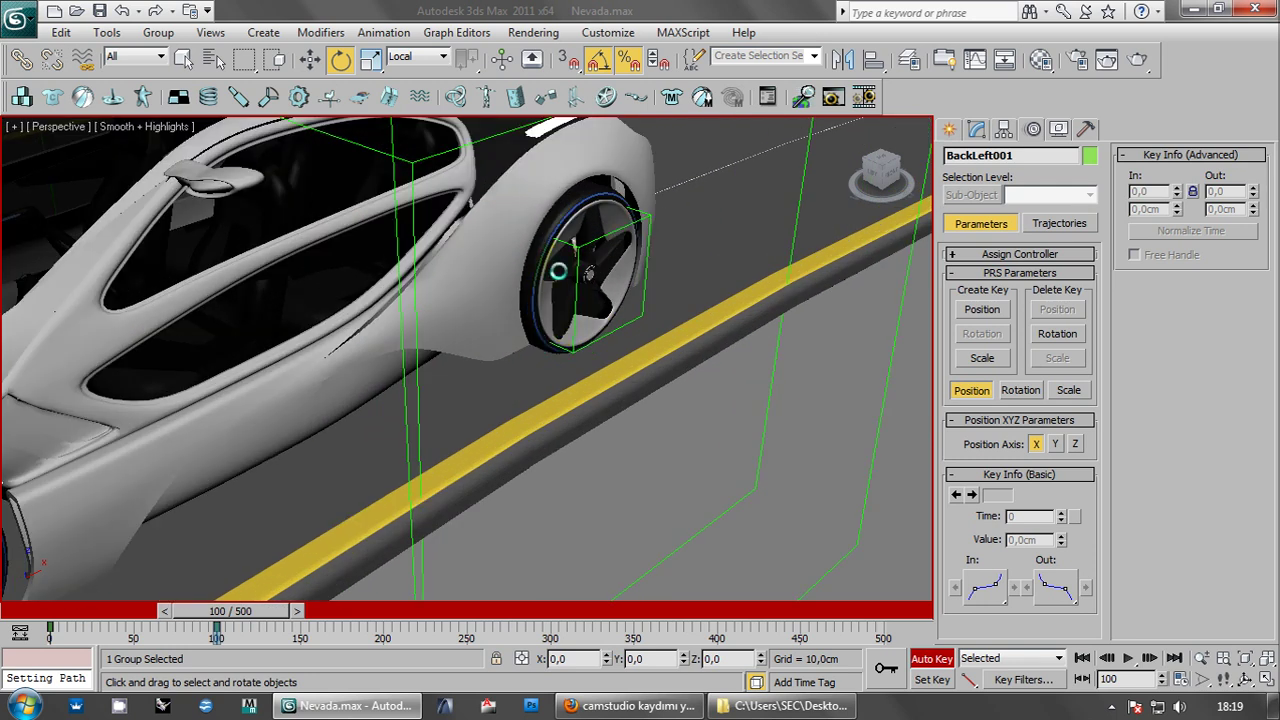
left_click(576, 206)
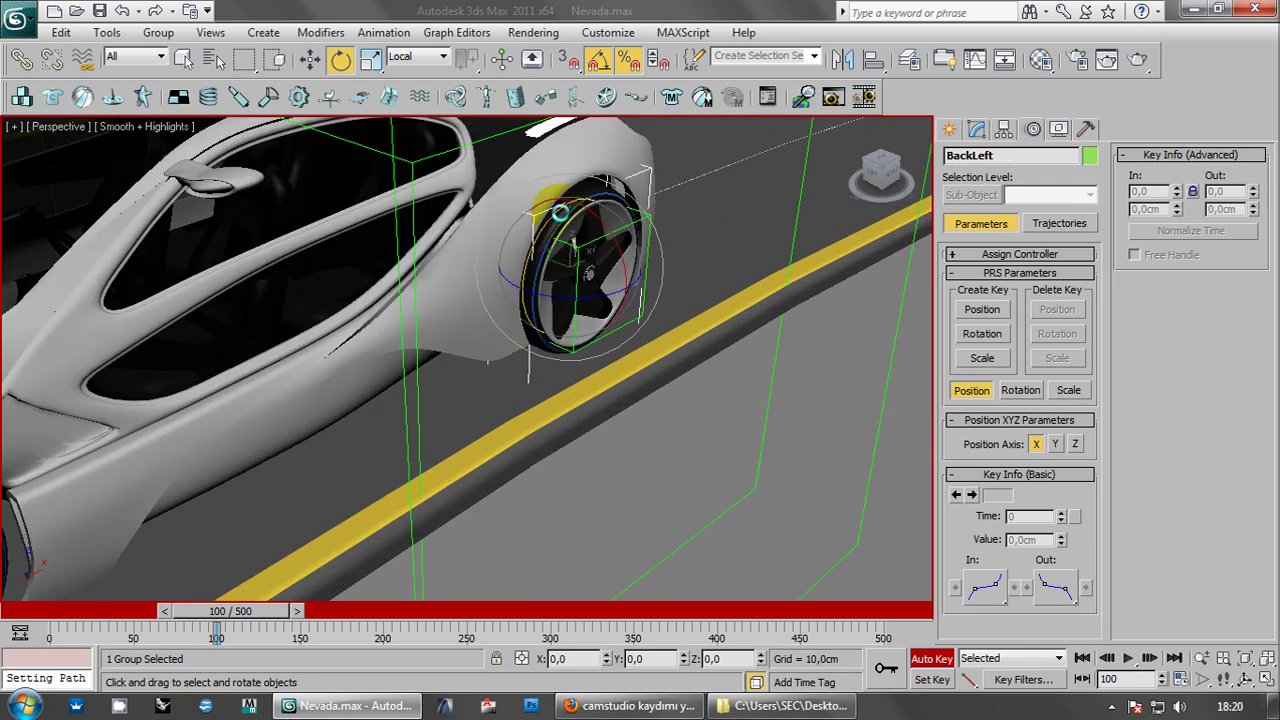
mouse_move(557, 214)
left_mouse_down()
mouse_move(514, 223)
mouse_move(457, 277)
mouse_move(1214, 614)
mouse_move(970, 59)
mouse_move(903, 94)
mouse_move(94, 363)
mouse_move(1219, 379)
mouse_move(979, 370)
left_mouse_up()
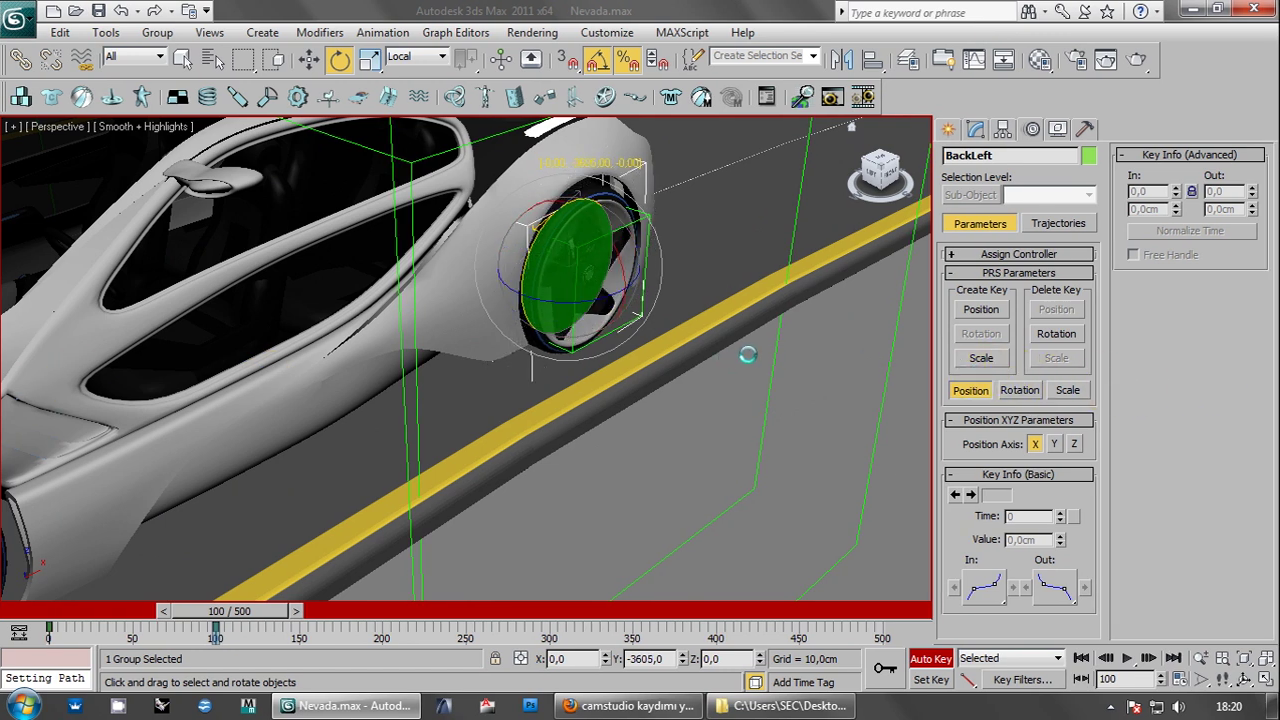
- Spin the BackRight001 and BackRight wheel groups about 3600° on Y, then turn Auto Key off
mouse_move(343, 337)
middle_mouse_down("alt")
mouse_move(440, 305)
mouse_move(448, 379)
middle_mouse_up("alt")
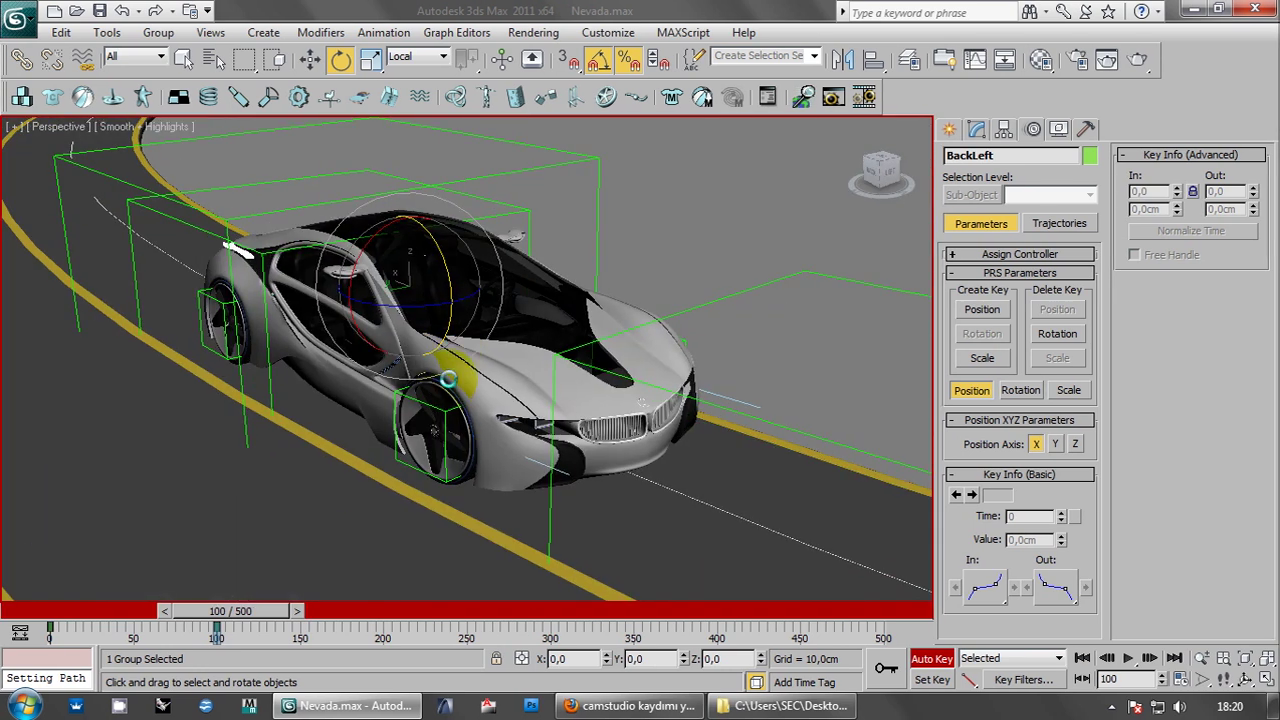
left_click(442, 382)
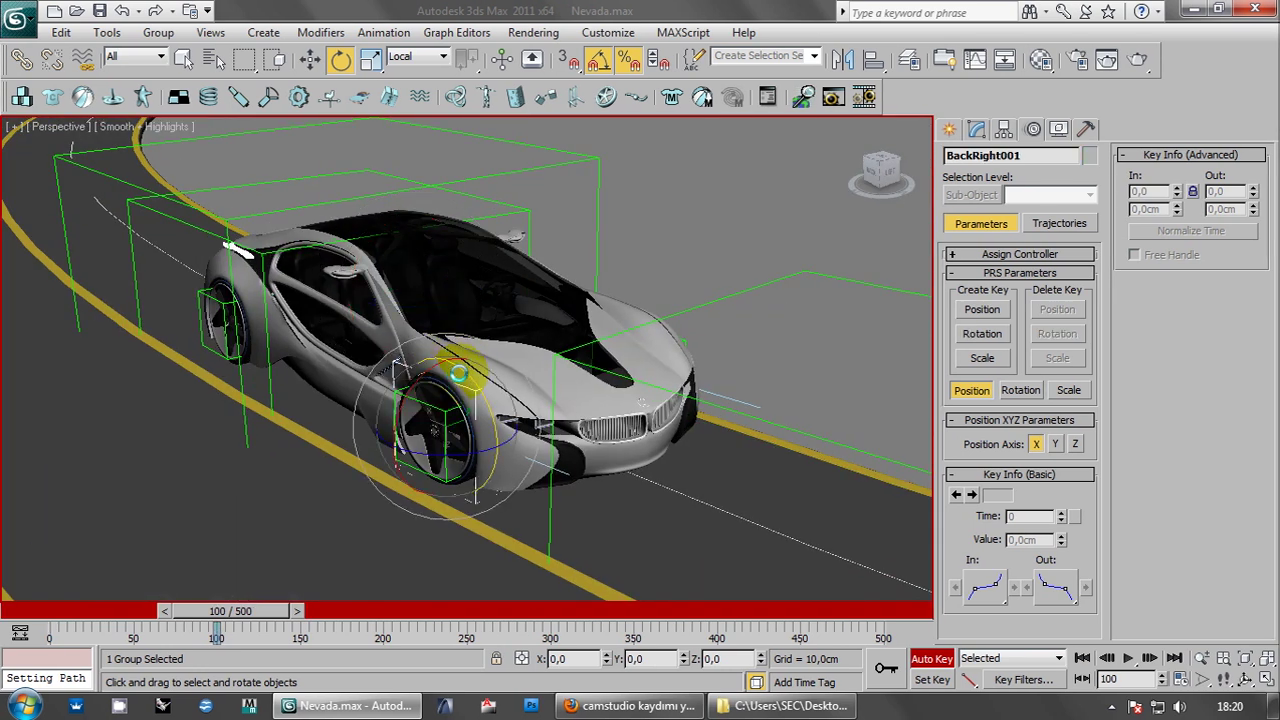
left_click_drag(461, 373, 725, 231)
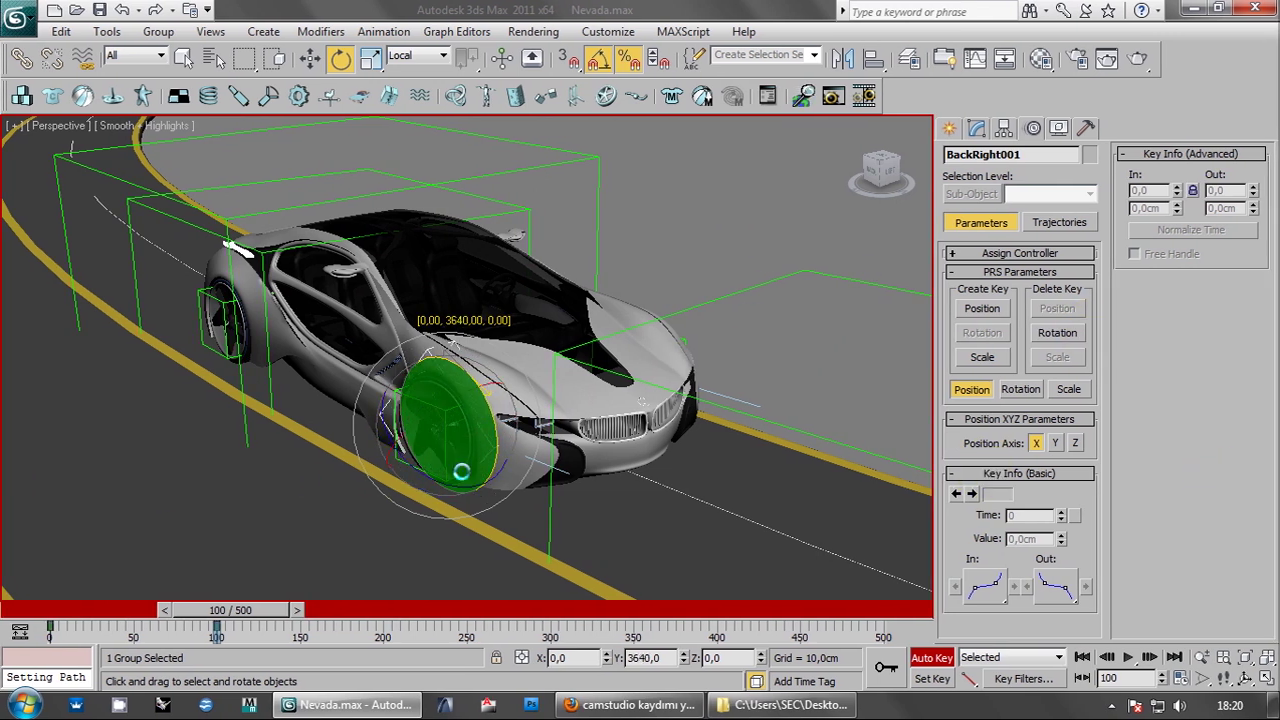
mouse_move(869, 268)
left_mouse_down()
mouse_move(785, 471)
mouse_move(594, 506)
mouse_move(305, 518)
left_mouse_up()
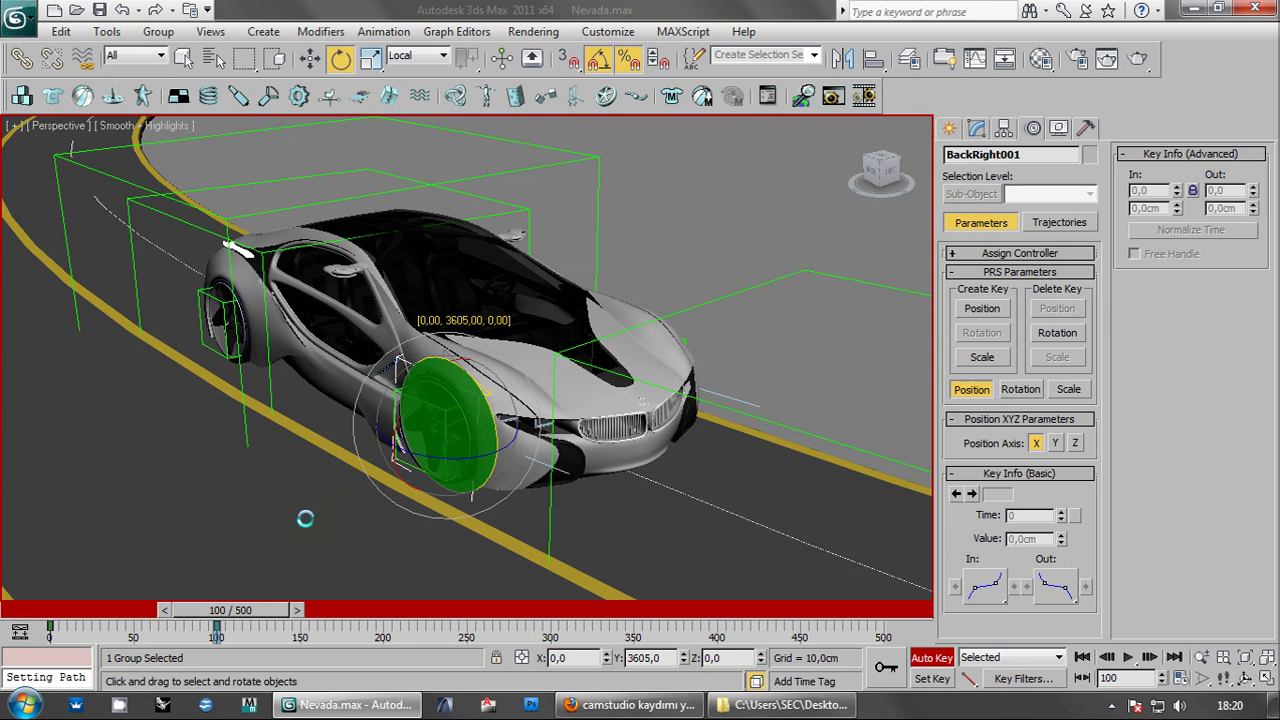
scroll(297, 463, "up", 2)
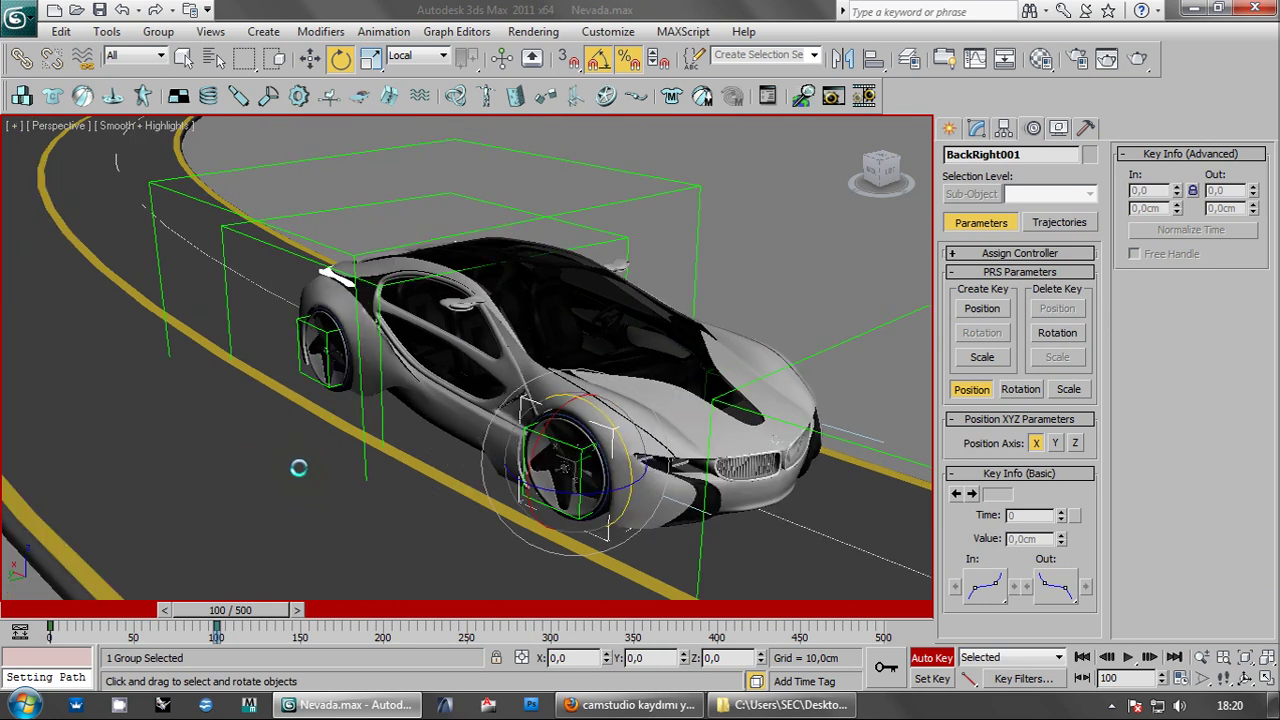
scroll(333, 384, "up", 3)
left_click(297, 364)
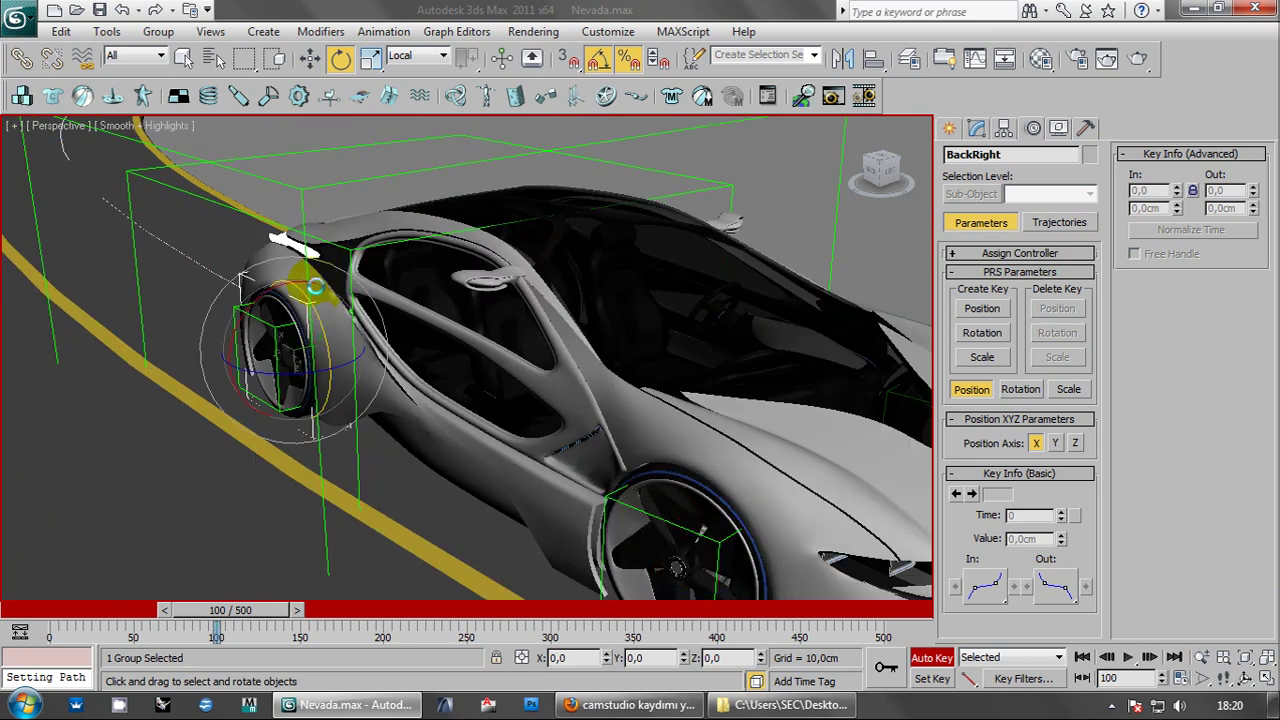
left_click_drag(310, 305, 48, 474)
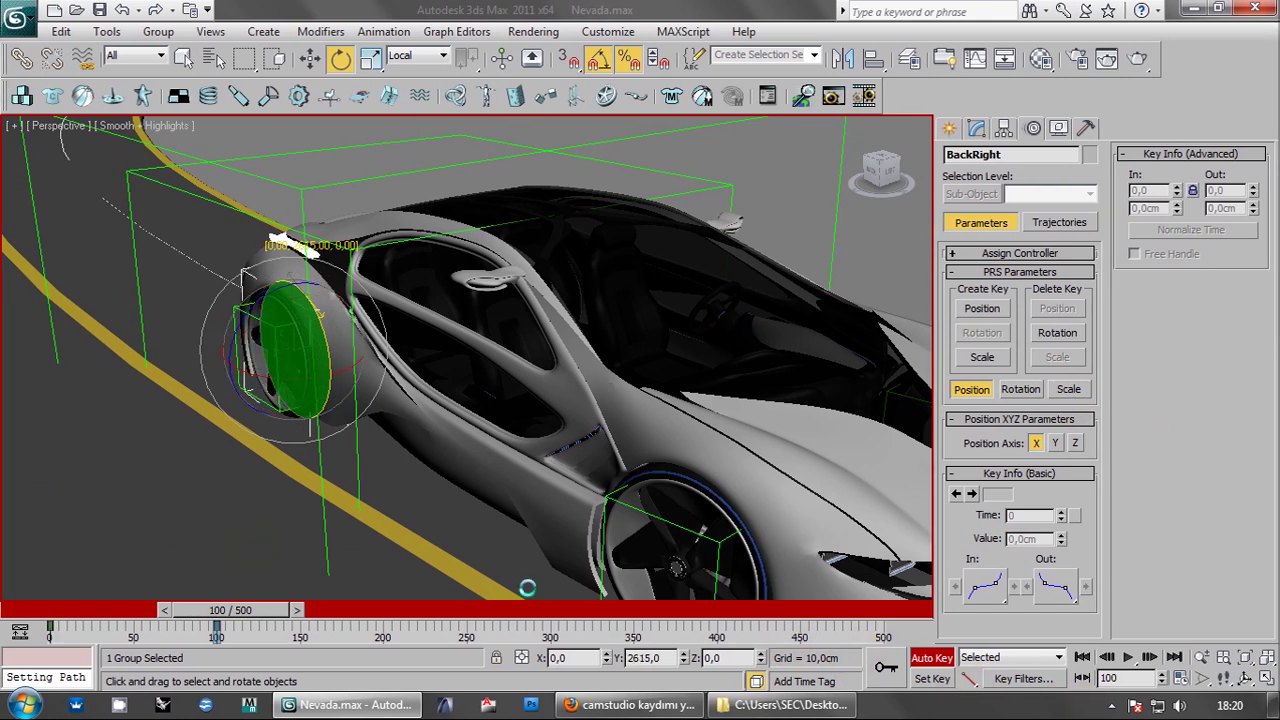
mouse_move(48, 474)
left_mouse_down()
mouse_move(664, 587)
mouse_move(8, 494)
mouse_move(725, 581)
left_mouse_up()
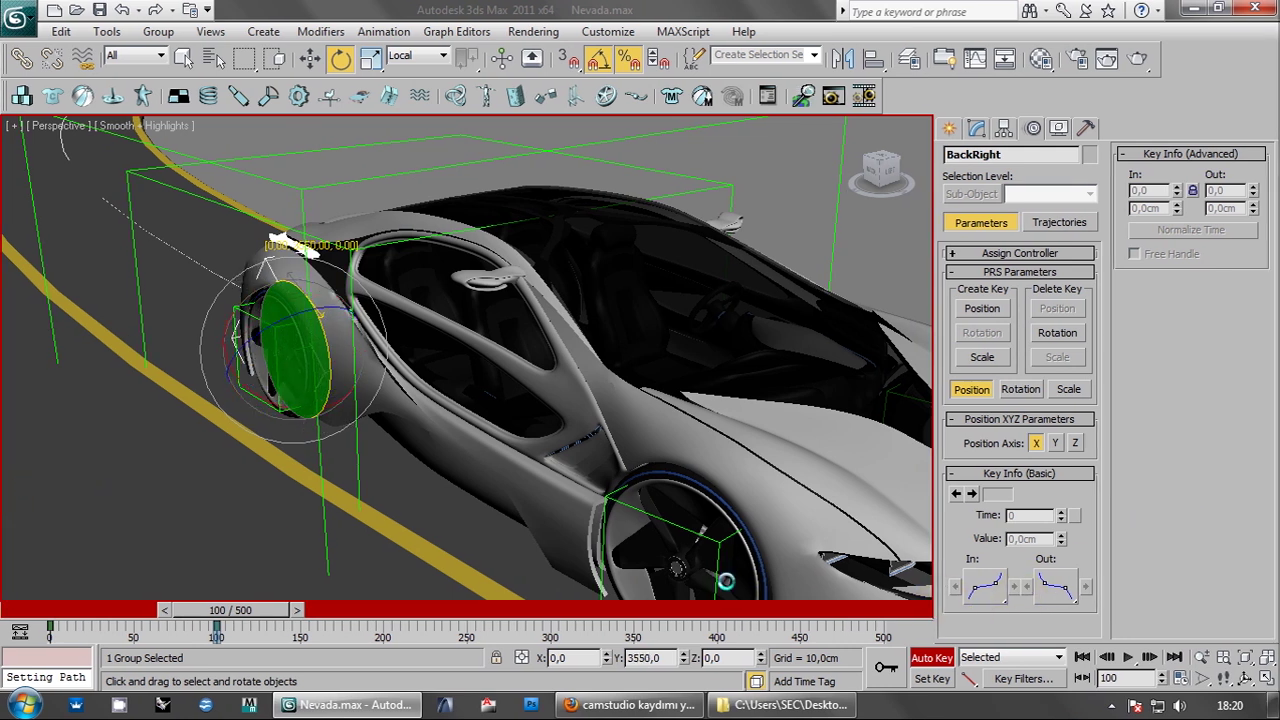
left_click_drag(772, 579, 805, 583)
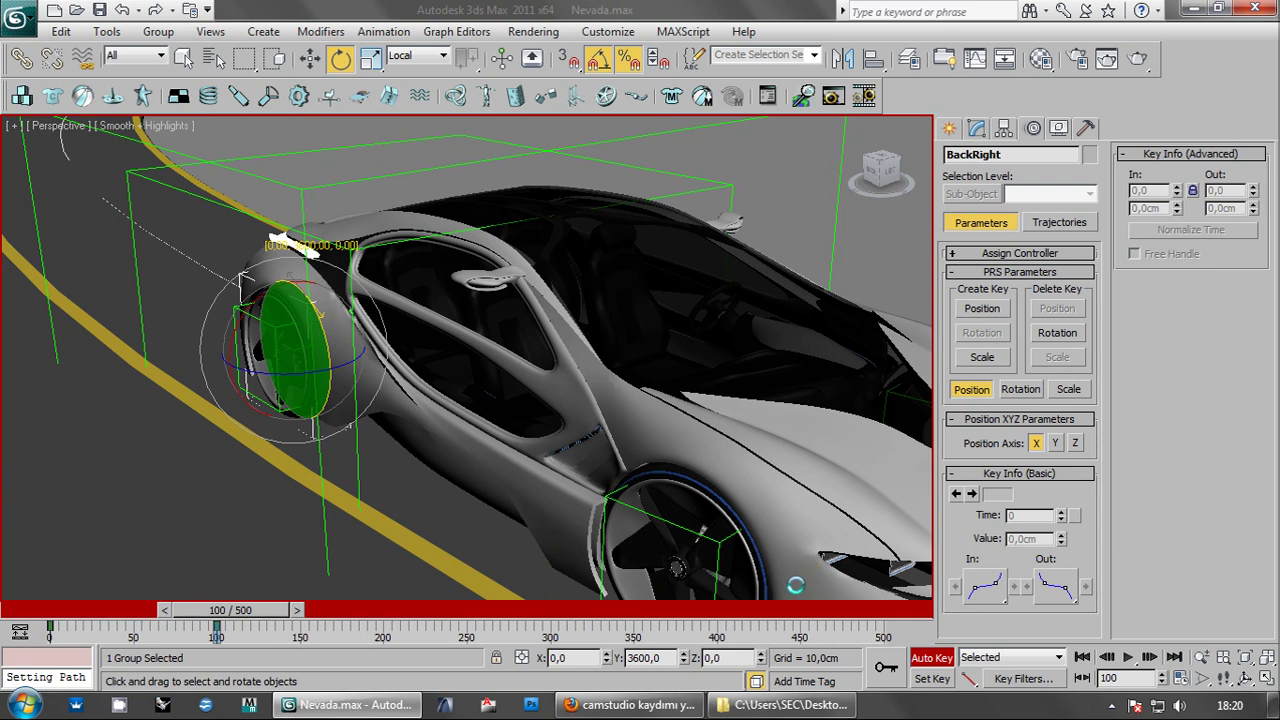
left_click_drag(796, 585, 796, 585)
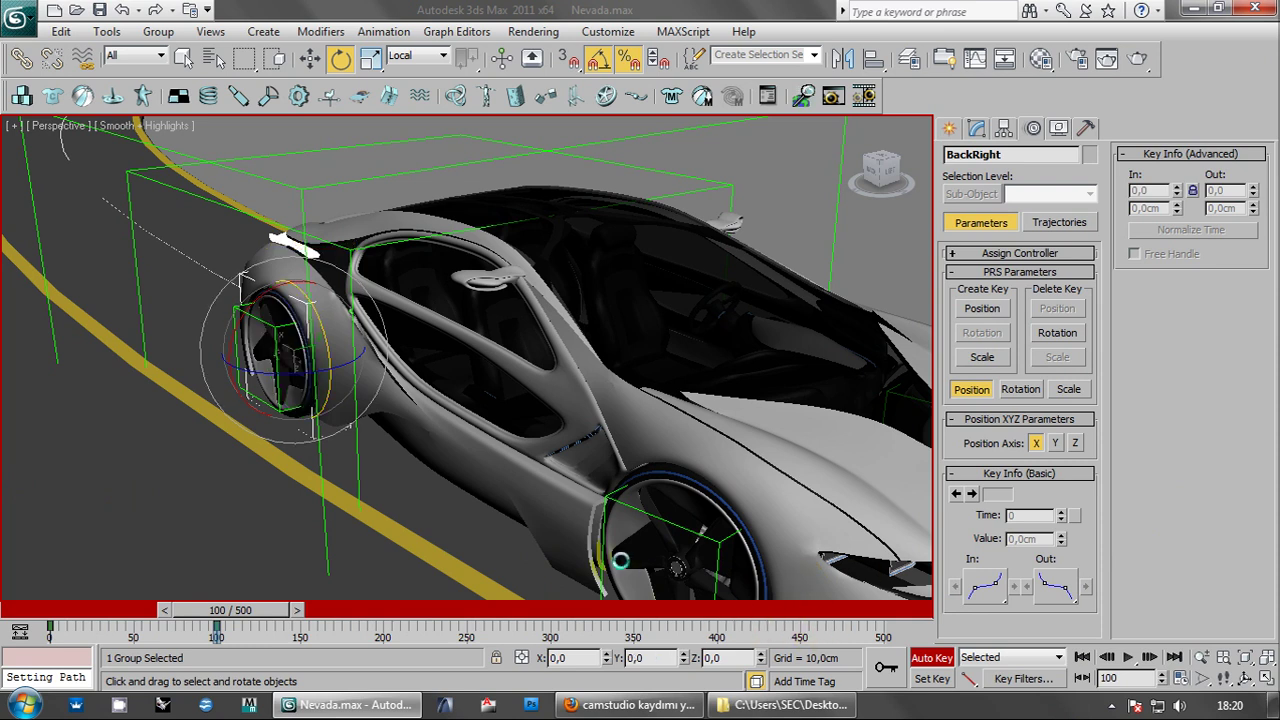
left_click(929, 656)
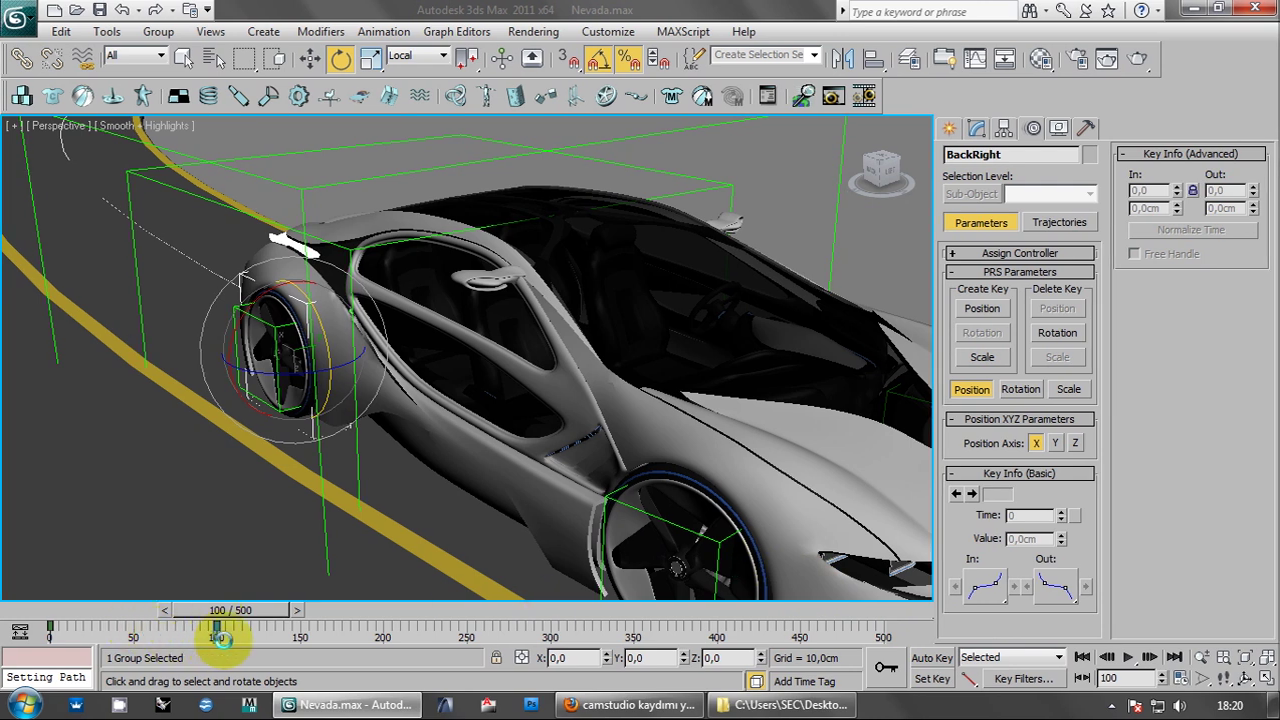
- Scrub the timeline to check the wheel spin, then select three wheel groups together
mouse_move(230, 610)
left_mouse_down()
mouse_move(262, 610)
mouse_move(171, 610)
mouse_move(280, 610)
left_mouse_up()
key("e")
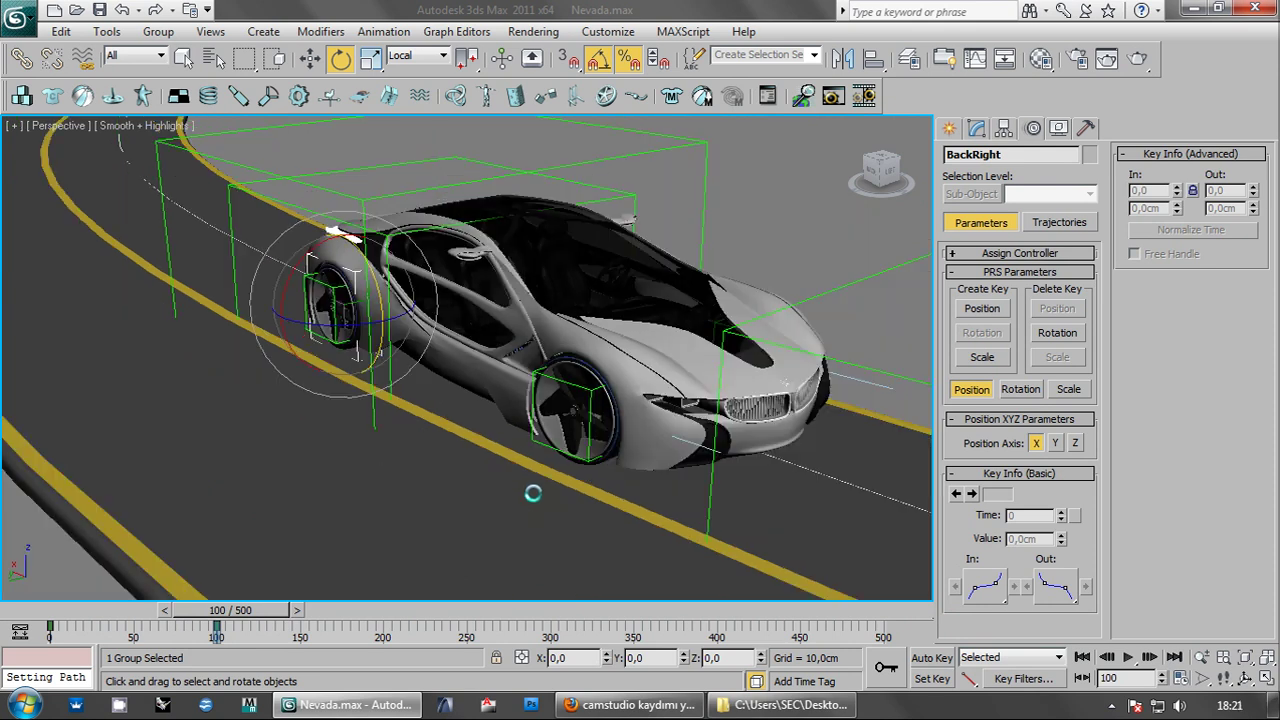
left_click(609, 430, "ctrl")
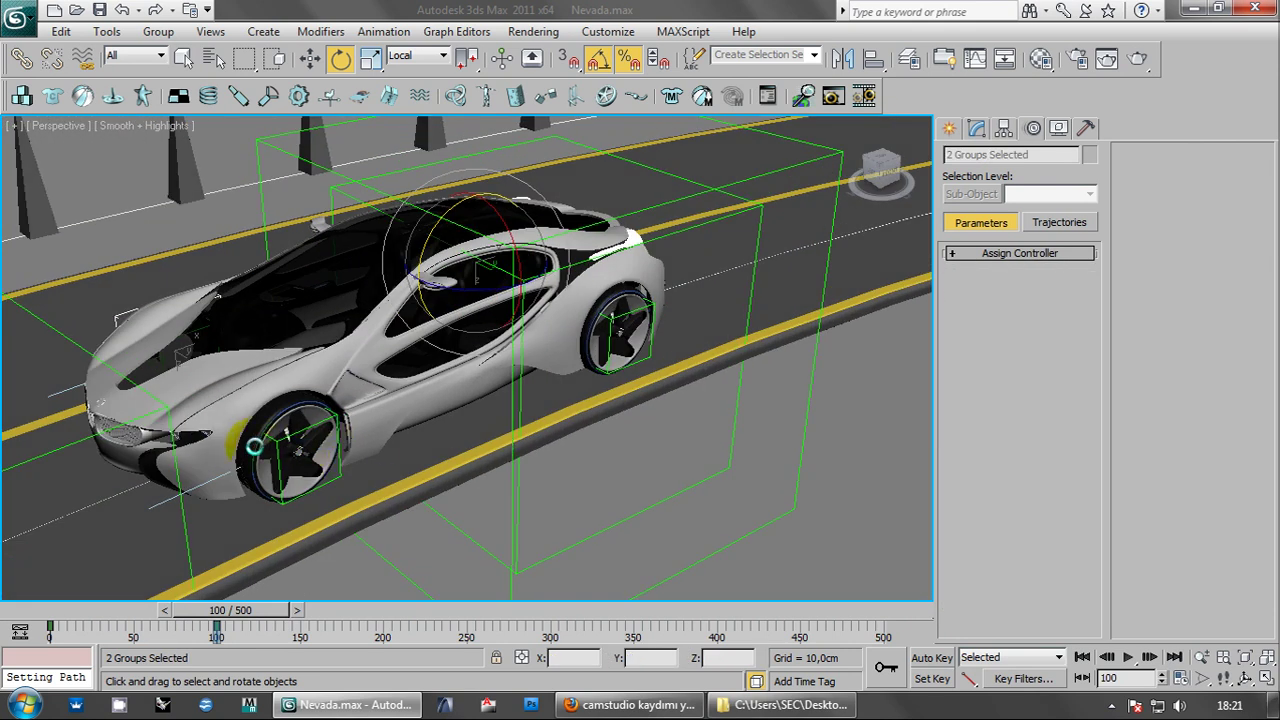
left_click(466, 403, "ctrl")
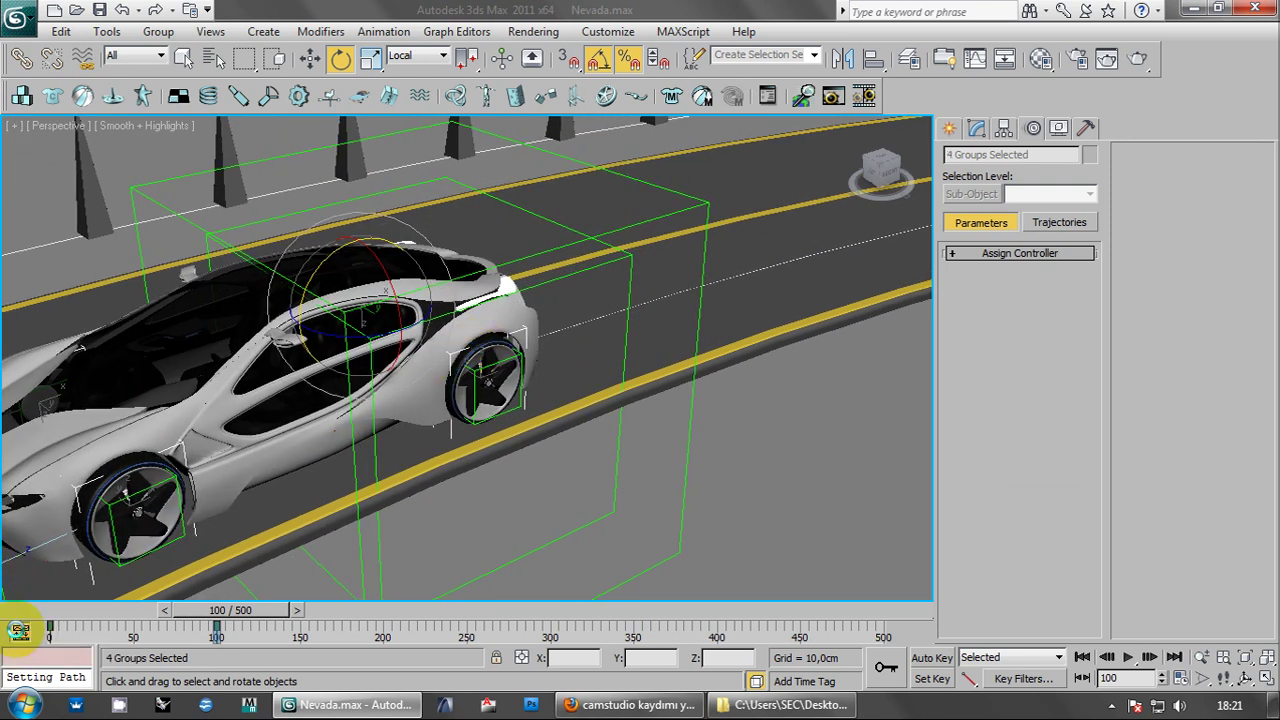
- In the Mini Curve Editor, set the wheels' in and out out-of-range types to Relative Repeat
left_click(19, 630)
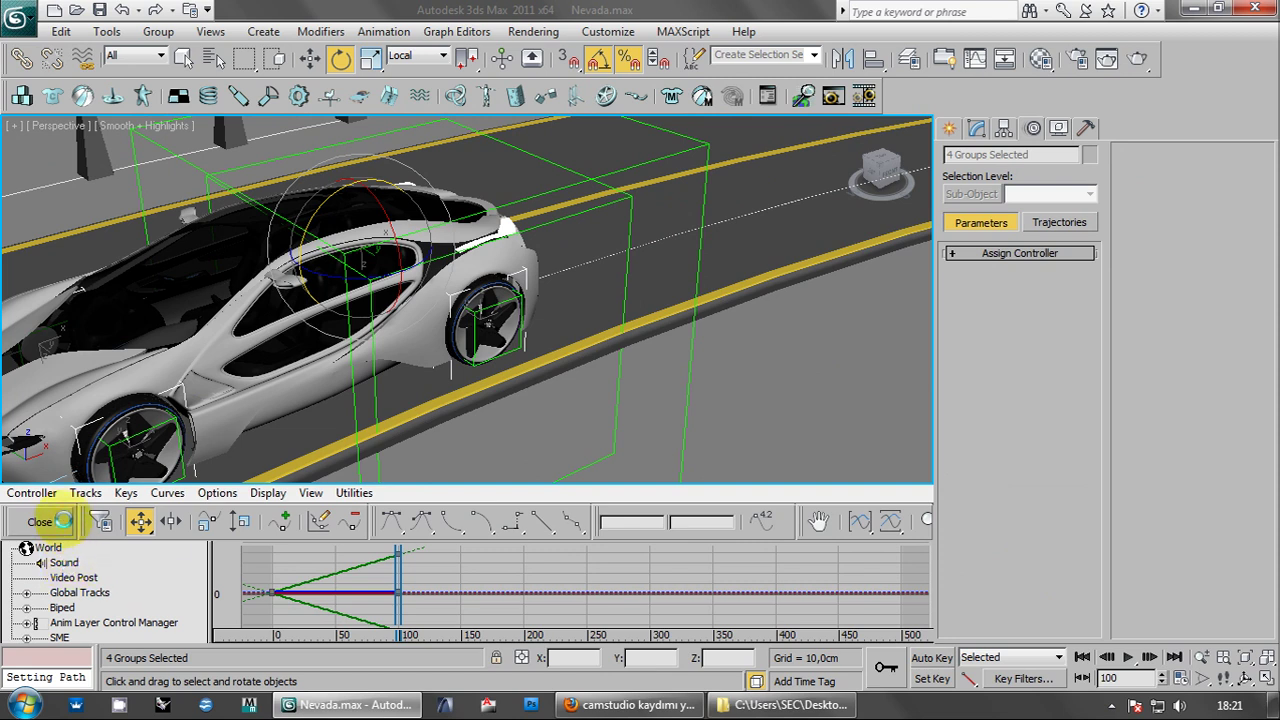
left_click(40, 521)
left_click(20, 626)
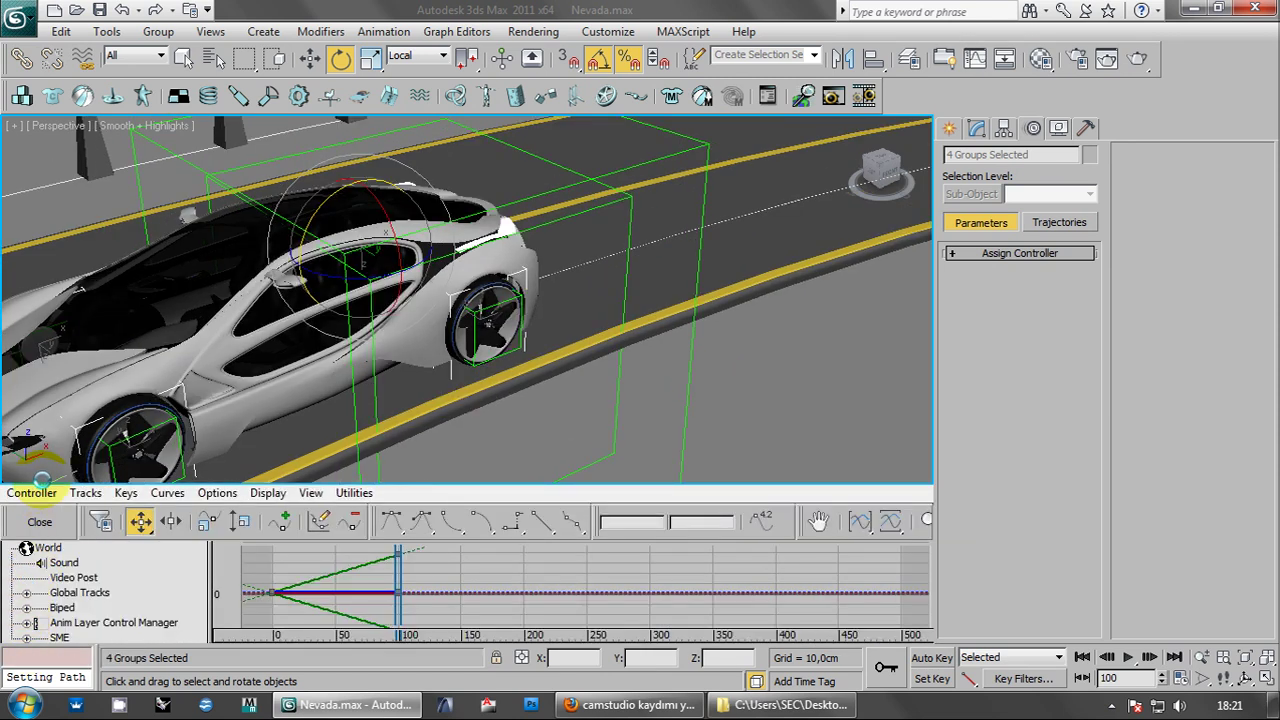
left_click(33, 492)
left_click(80, 443)
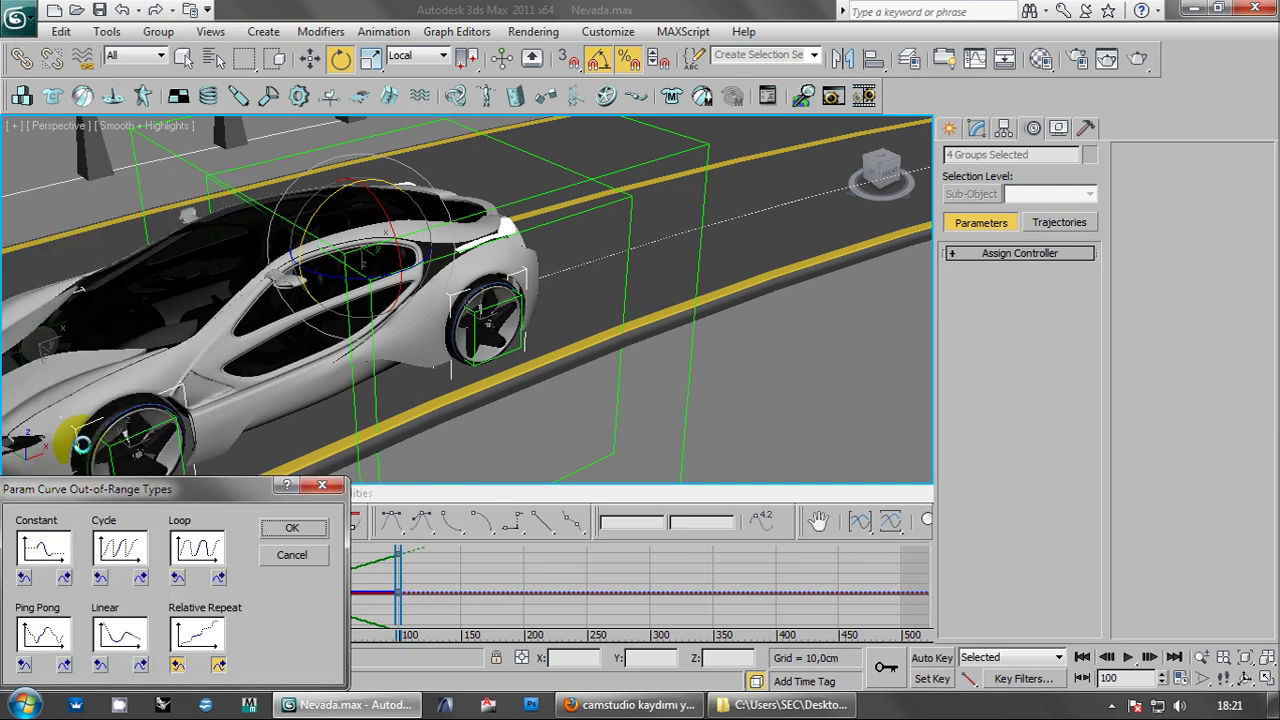
left_click(199, 627)
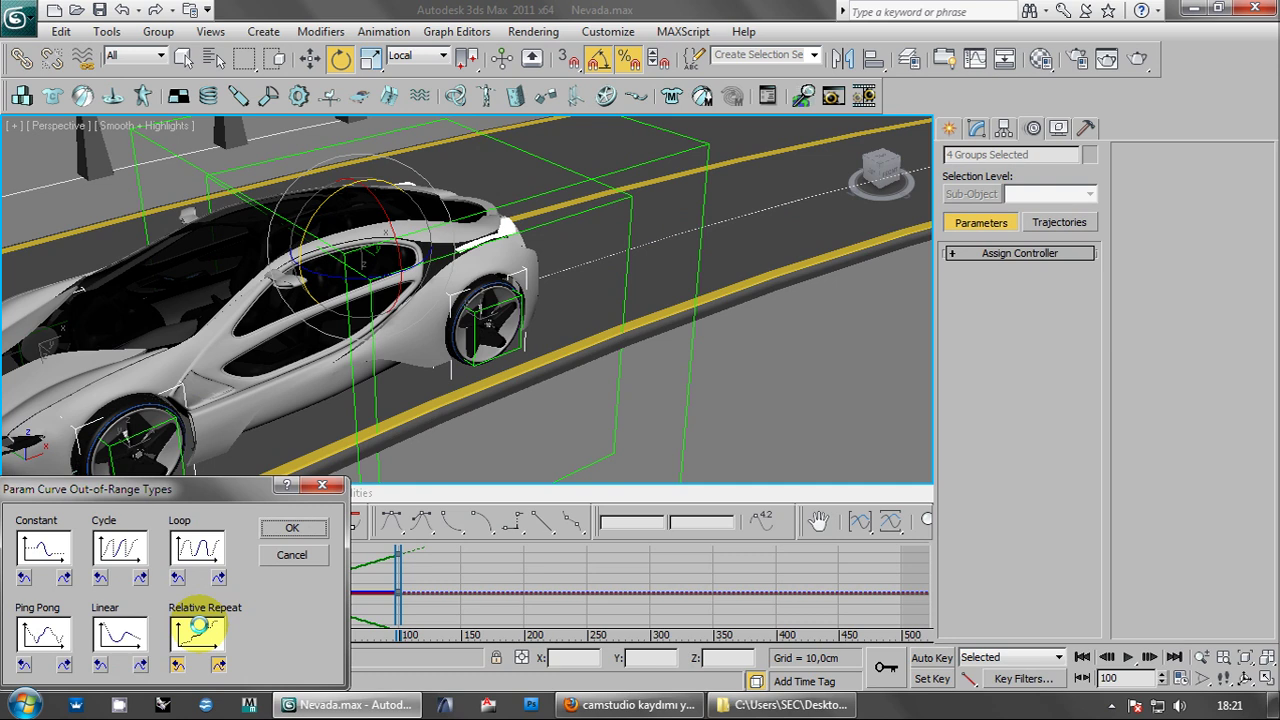
left_click(36, 545)
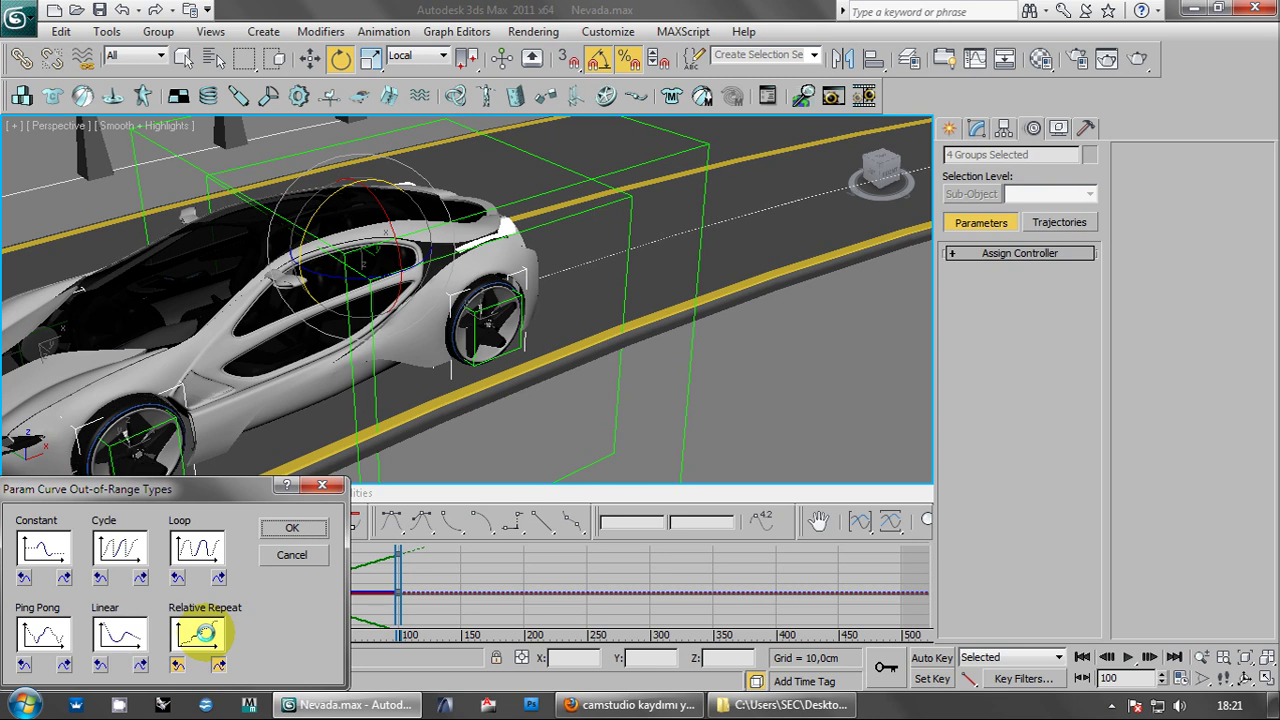
left_click(287, 527)
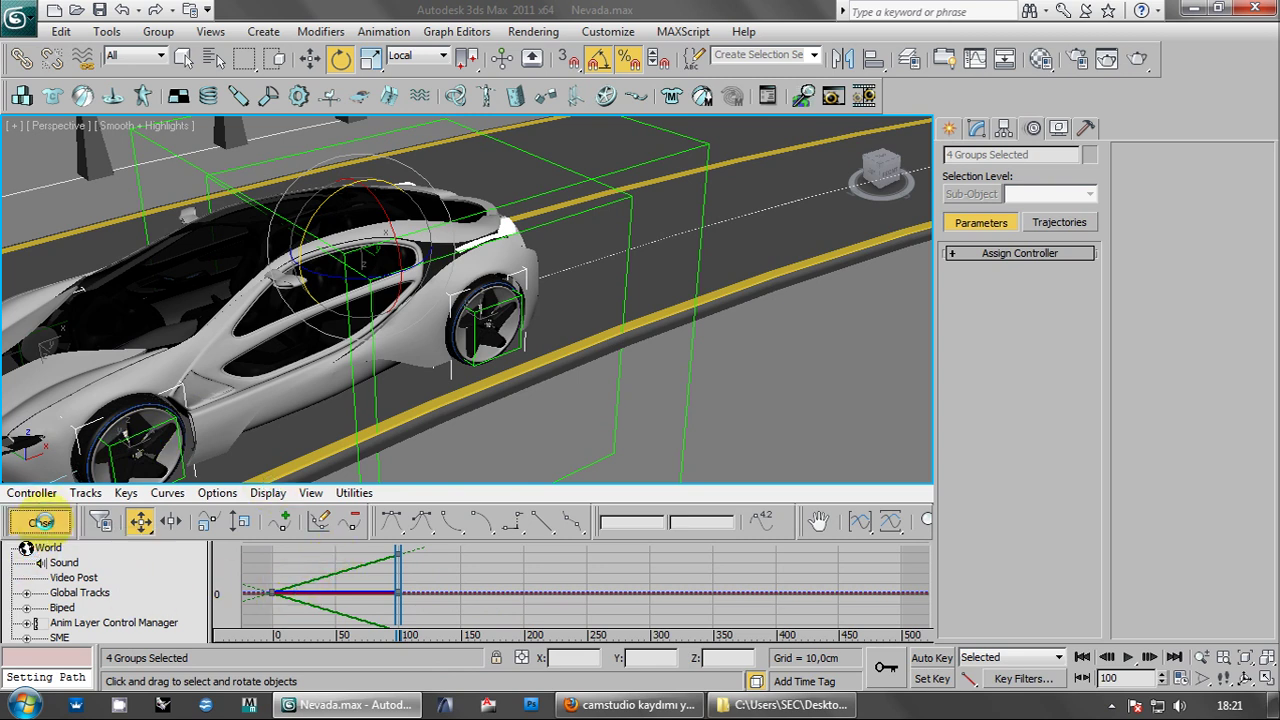
left_click(40, 521)
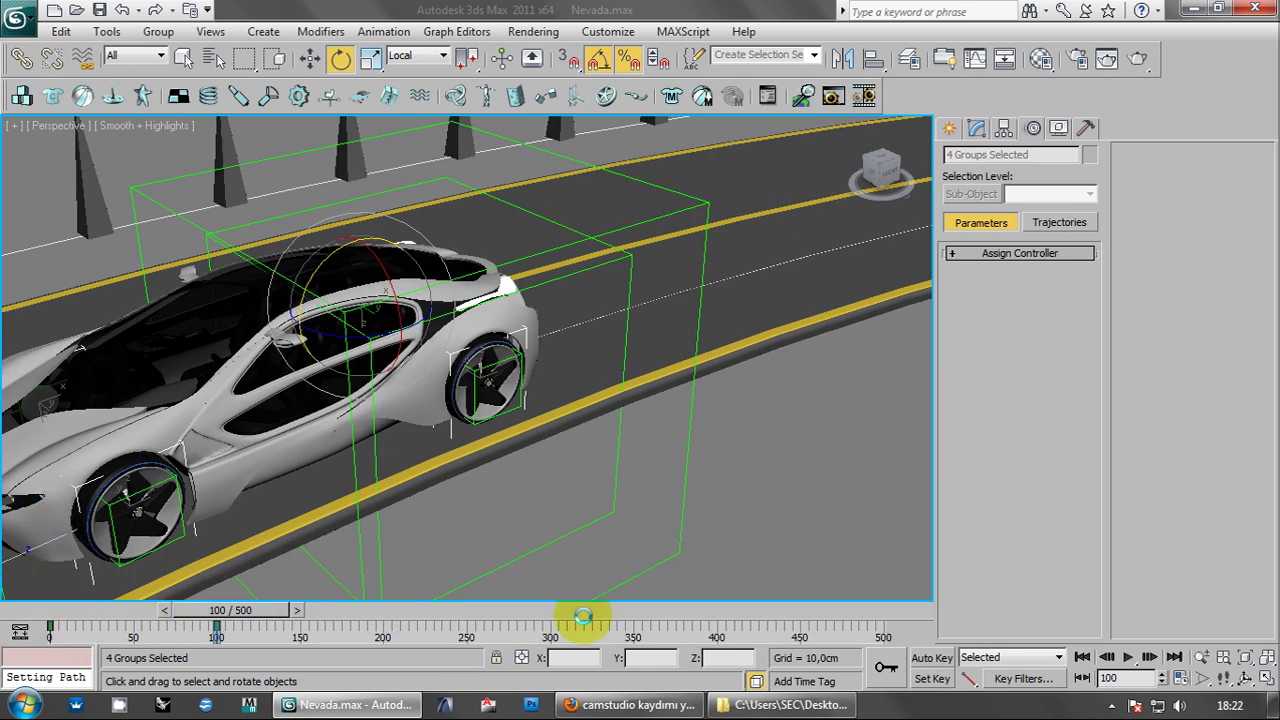
- Play and scrub the animation to frames 138 and 294, stepping frame by frame to check the car
left_click(1125, 656)
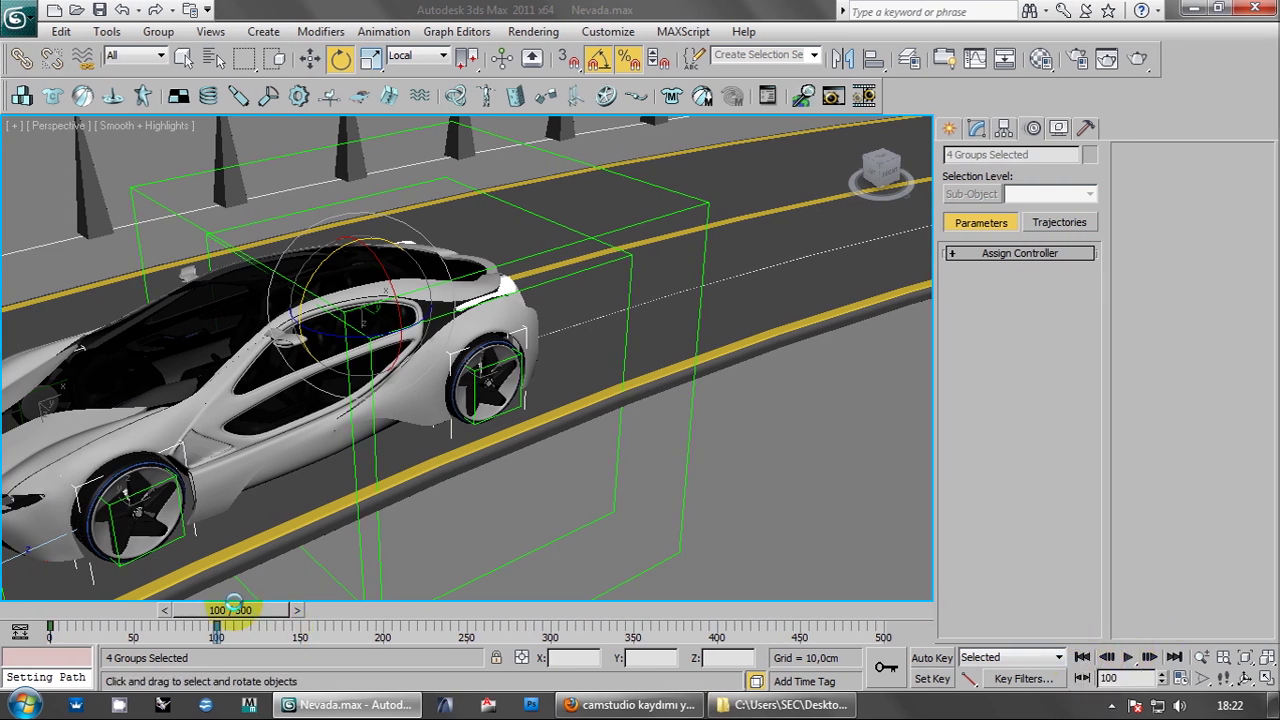
left_click_drag(234, 611, 290, 612)
scroll(500, 329, "down", 5)
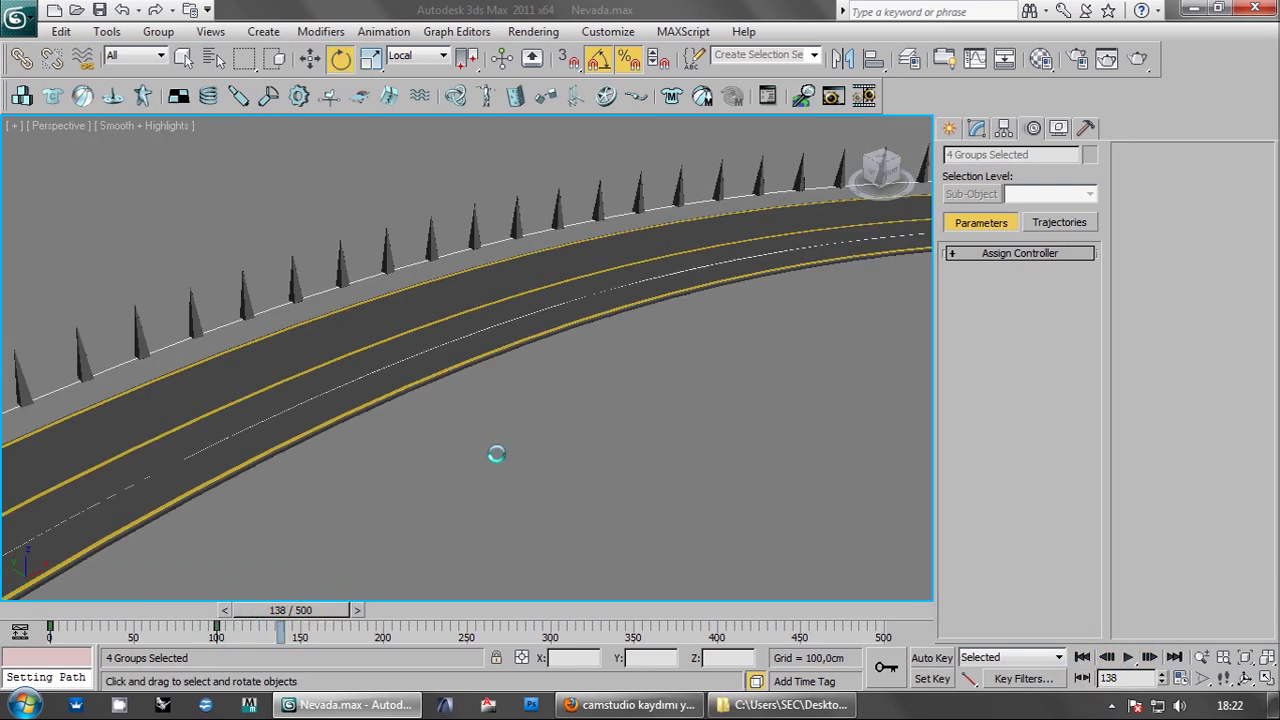
middle_click_drag(494, 449, 480, 379, "alt")
scroll(480, 379, "down", 4)
middle_click_drag(443, 428, 410, 558, "alt")
left_click_drag(290, 610, 536, 610)
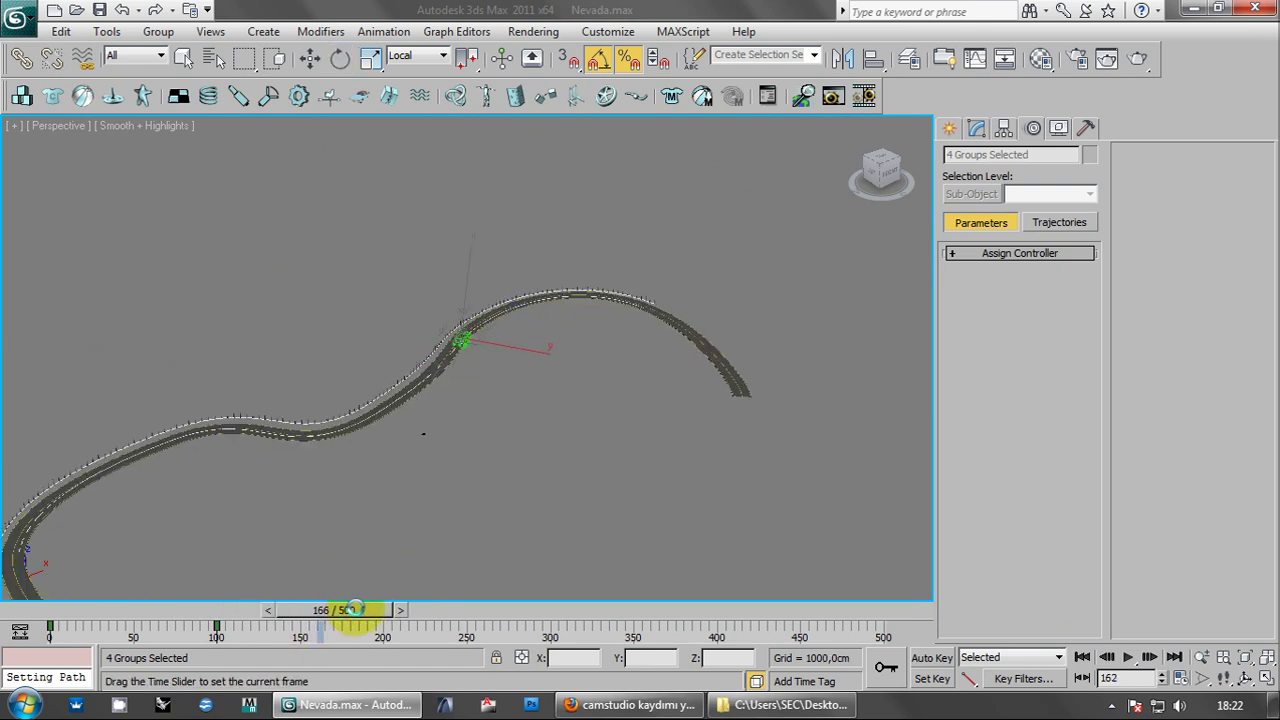
scroll(443, 406, "up", 5)
scroll(379, 507, "up", 4)
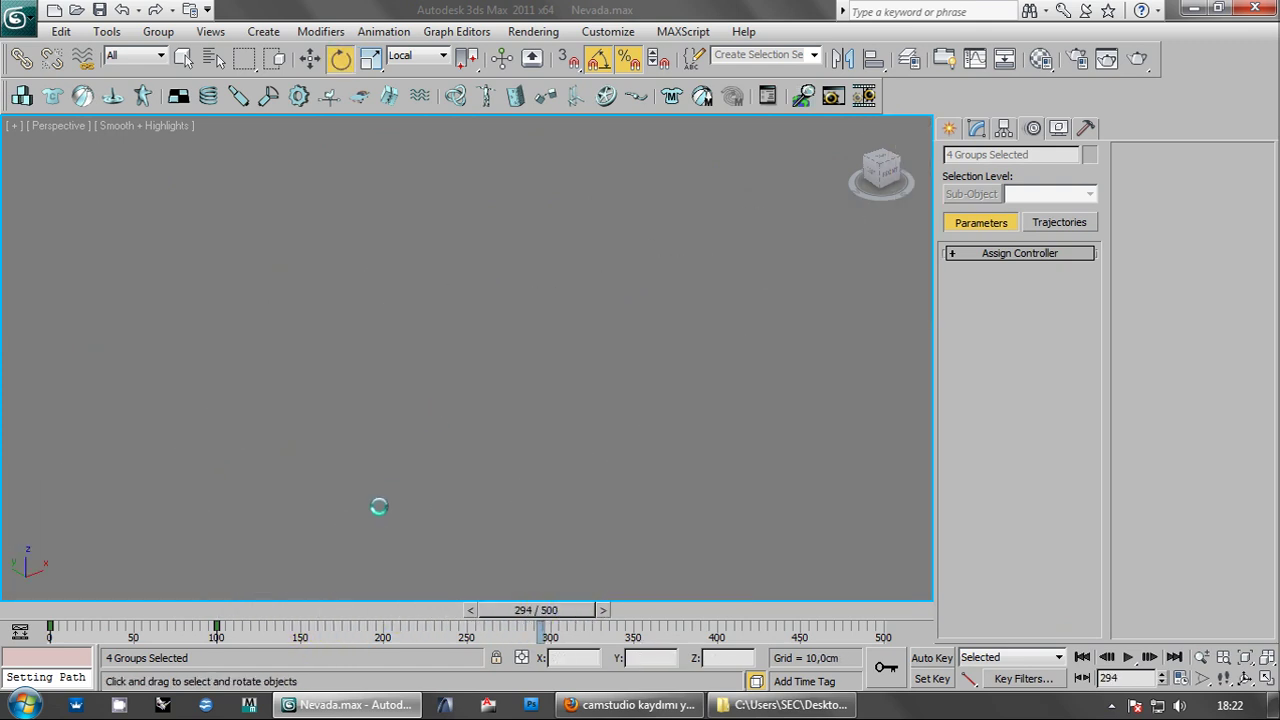
key("z")
middle_click_drag(443, 423, 471, 409, "alt")
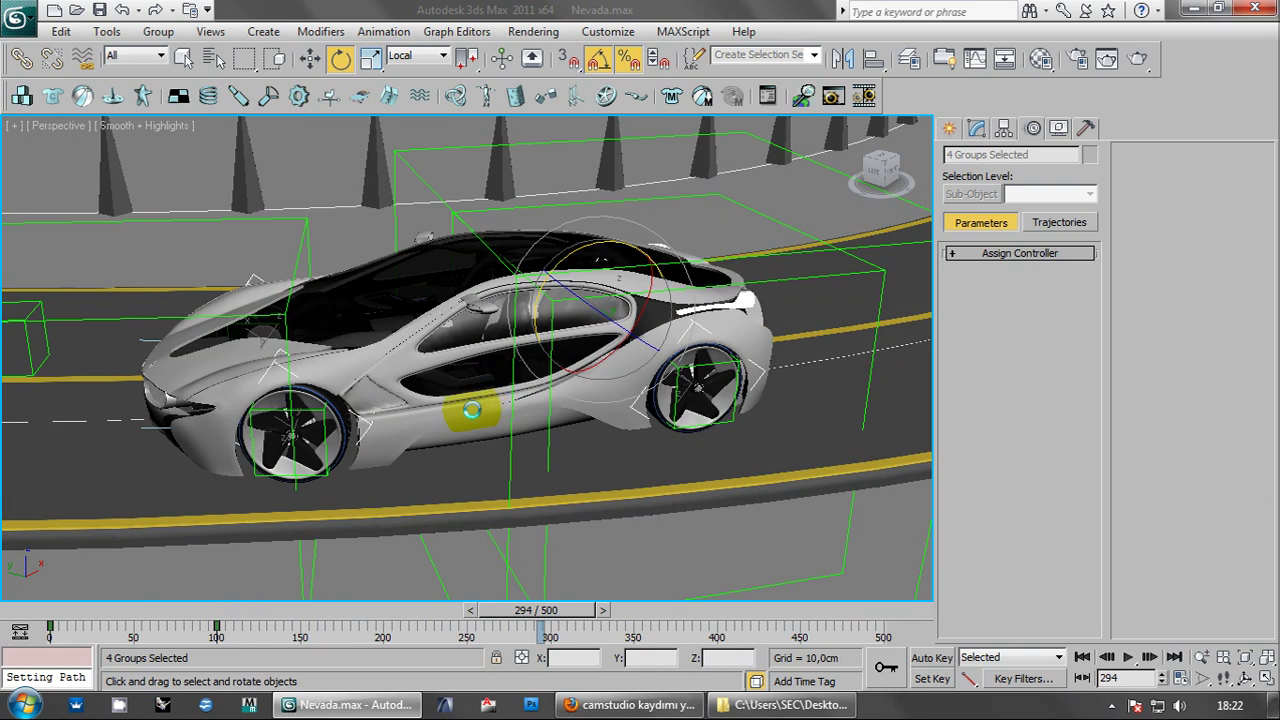
left_click(603, 610)
left_click(603, 610)
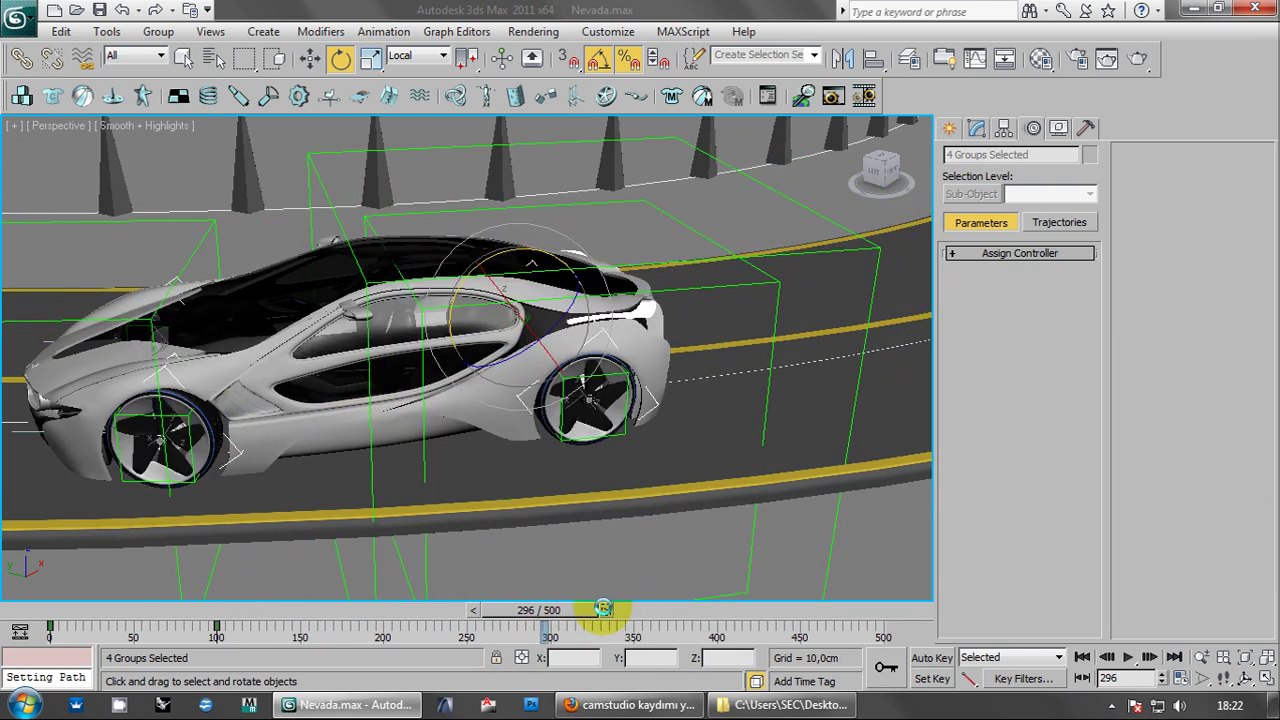
left_click(603, 610)
left_click(468, 608)
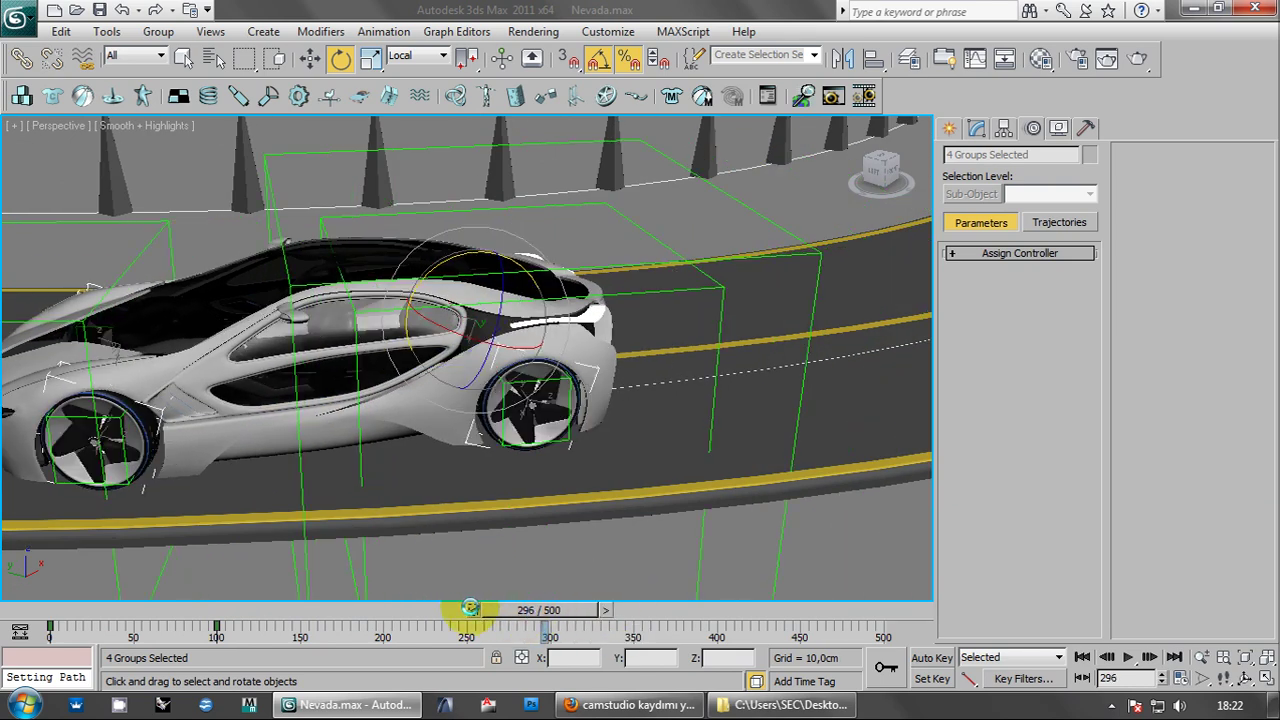
left_click(468, 608)
left_click(468, 608)
left_click(468, 608)
left_click(468, 608)
left_click(468, 608)
left_click(468, 608)
left_click(468, 608)
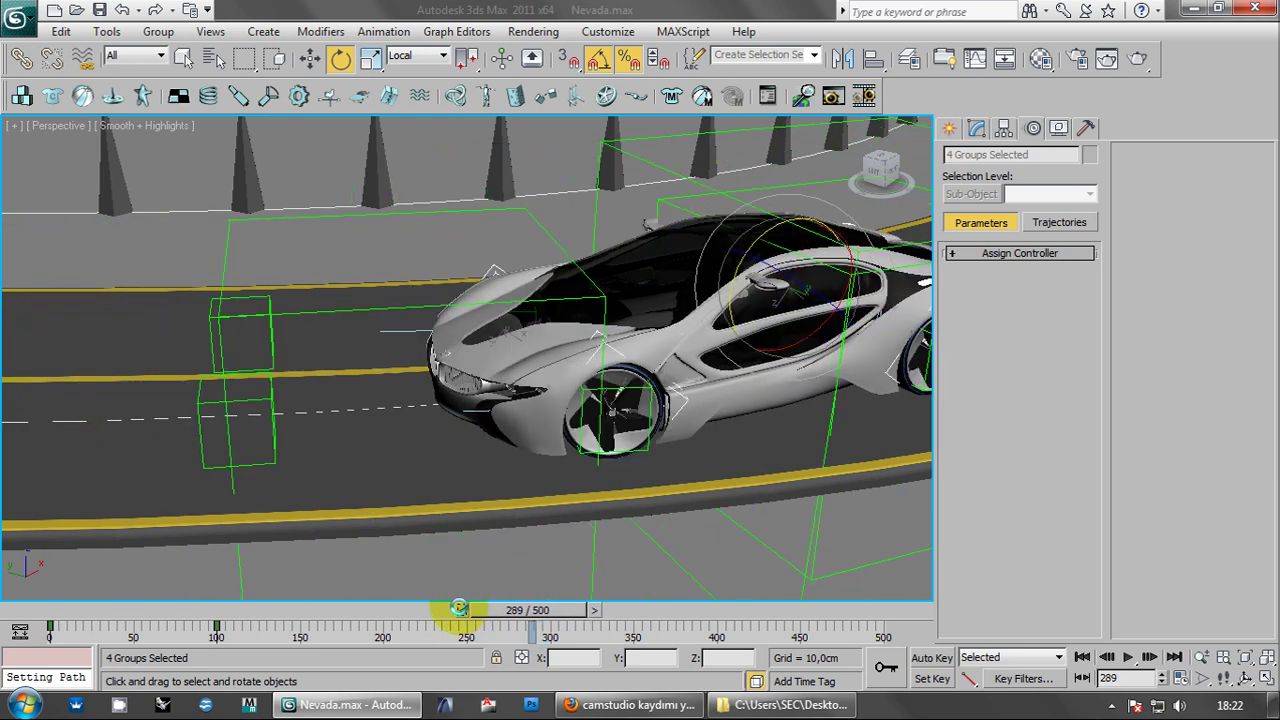
- Return to frame 0, set a low view near the car, and create Camera001 from it
left_click(1081, 657)
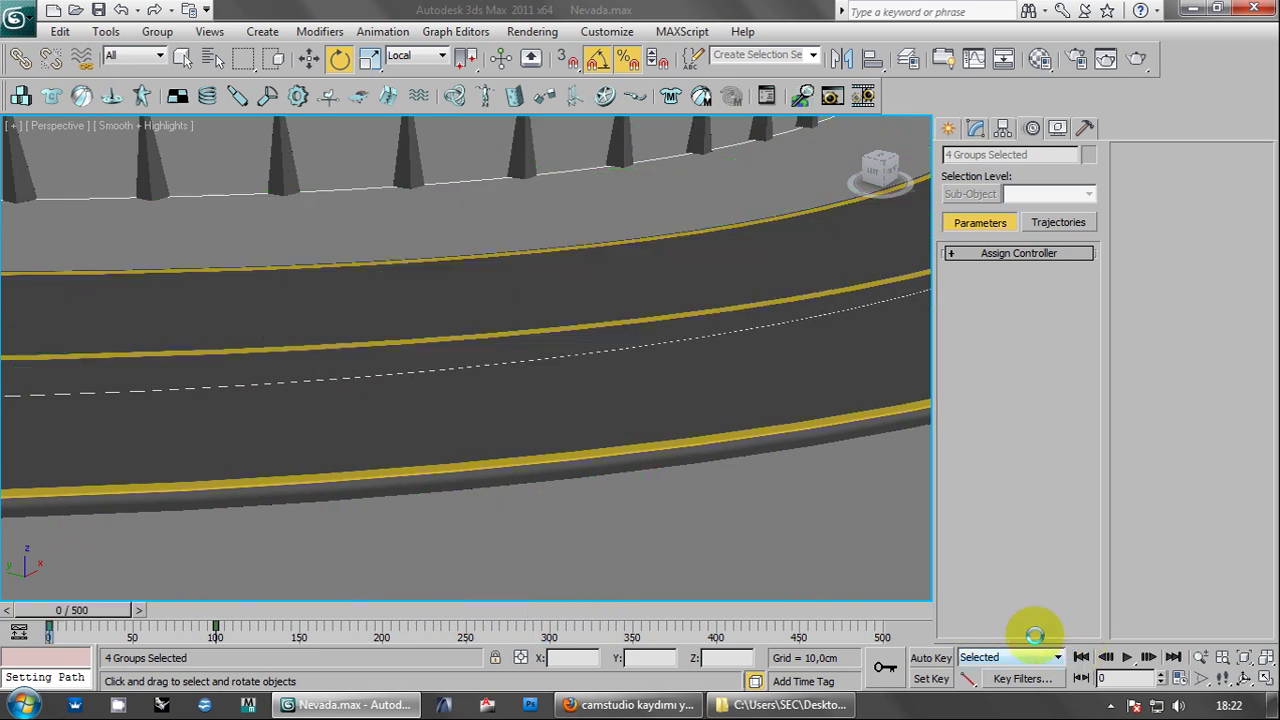
key("z")
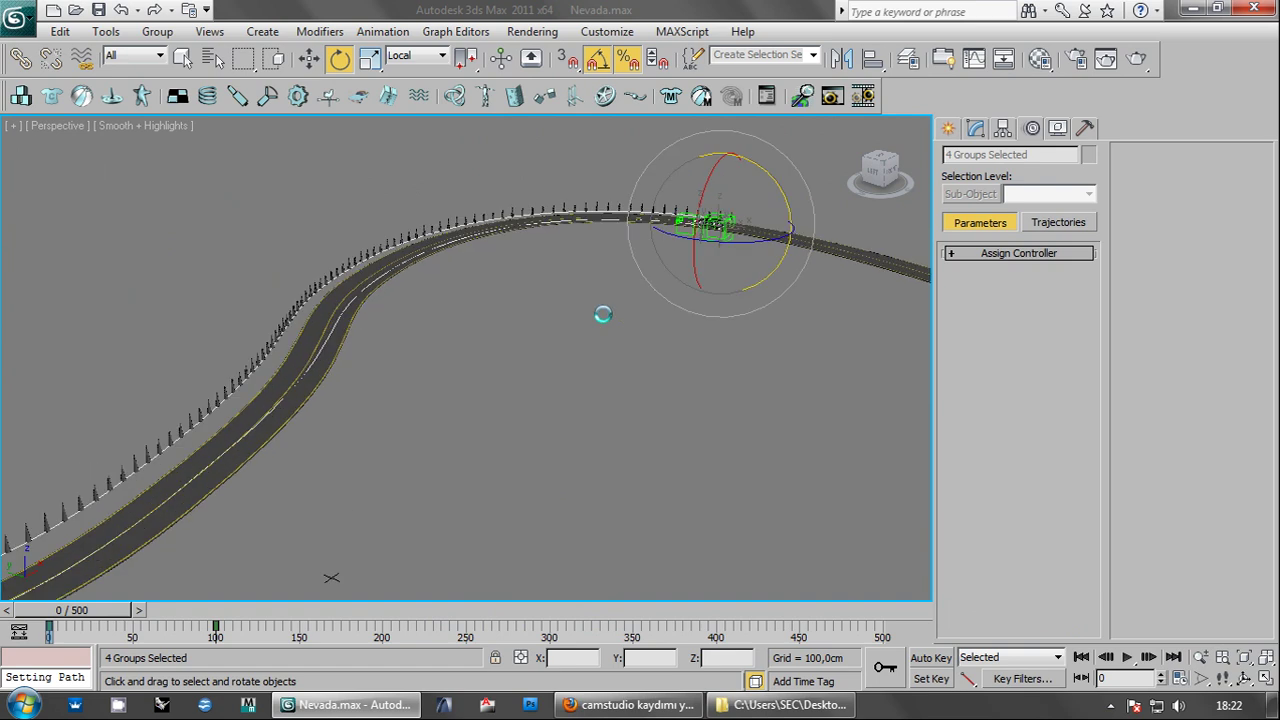
middle_click_drag(597, 321, 357, 528, "alt")
left_click(357, 528)
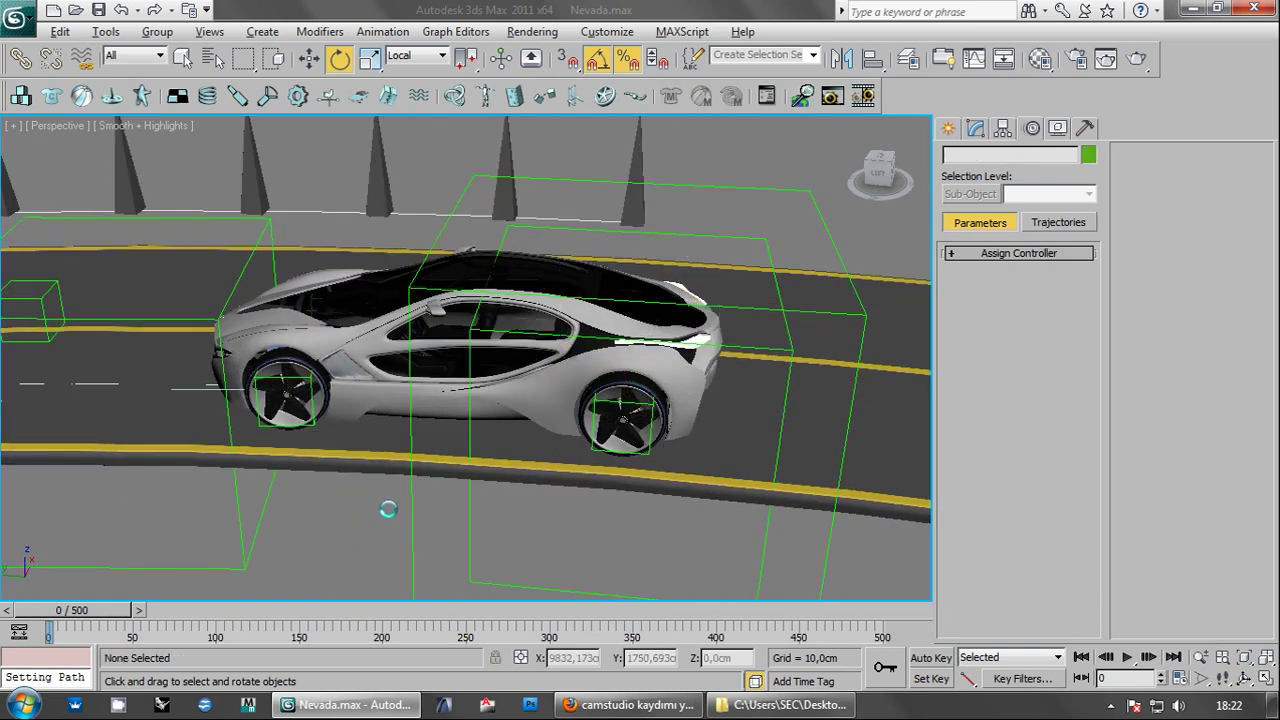
left_click(880, 160)
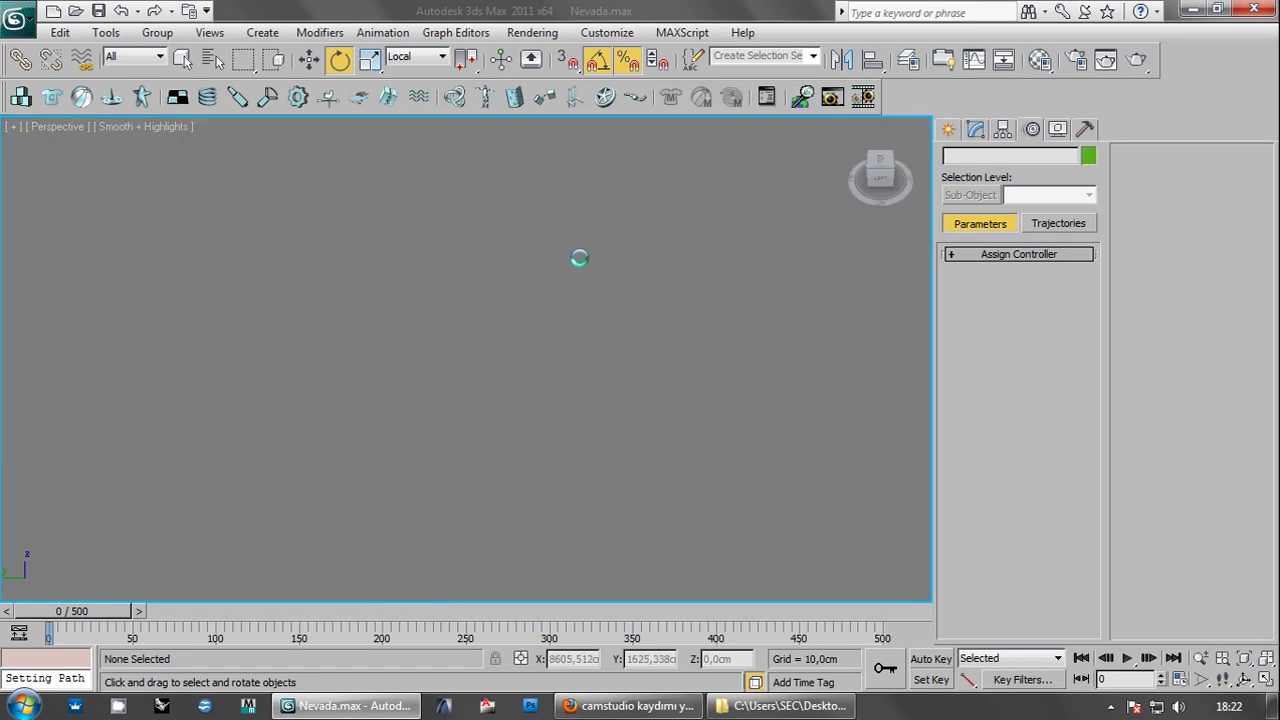
middle_click_drag(577, 299, 363, 291, "alt")
scroll(427, 317, "up", 5)
middle_click_drag(427, 317, 291, 247, "alt")
left_click(273, 203)
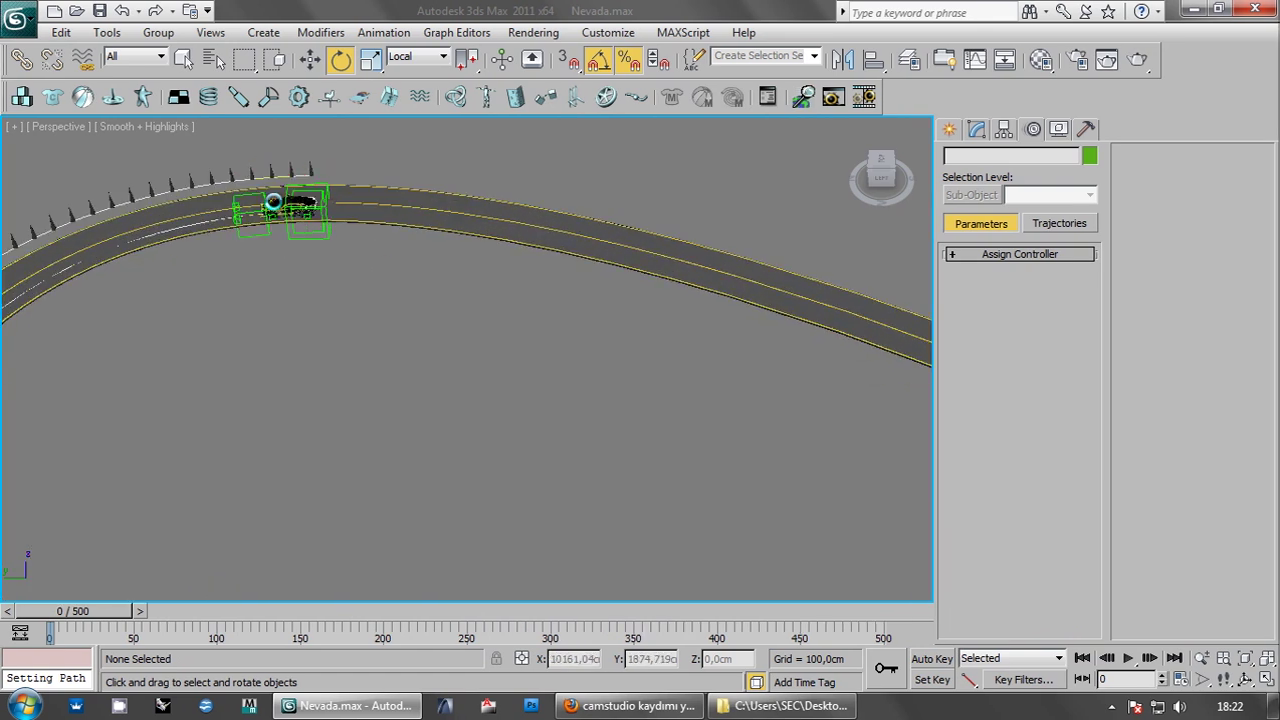
left_click(557, 396)
key("ctrl+c")
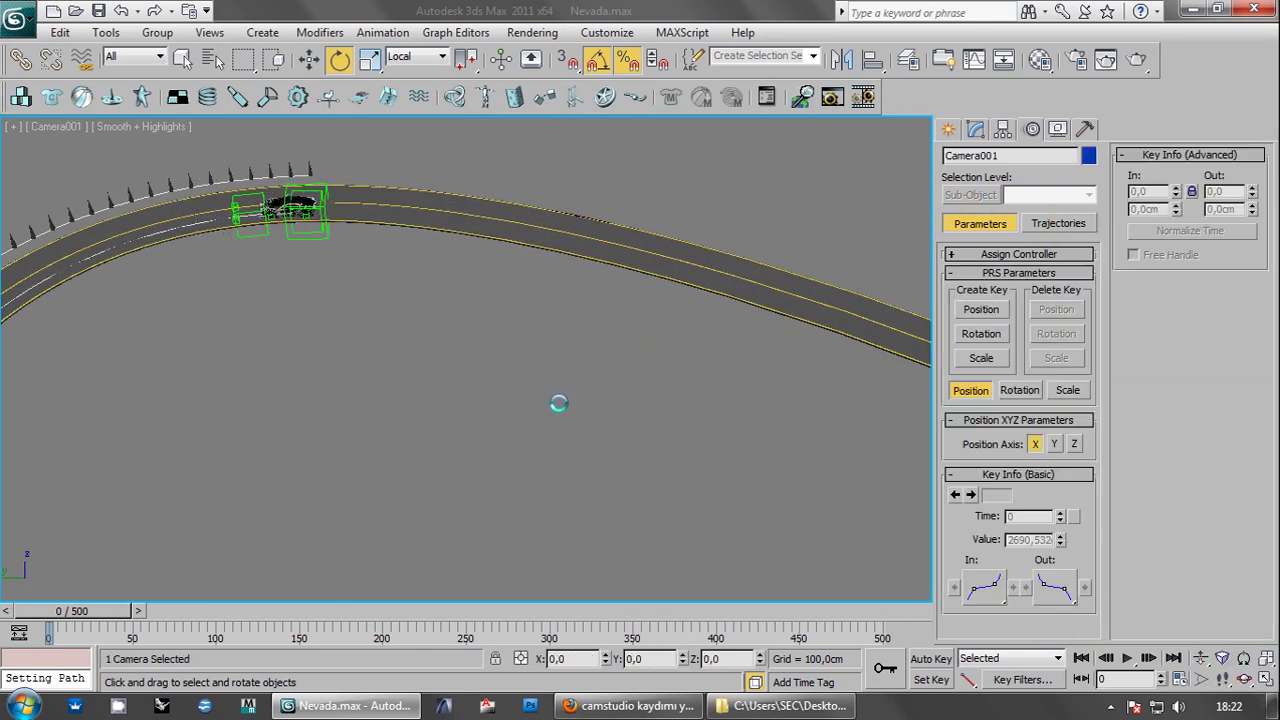
- In the Top view, select Camera001.Target and link it to the car
key("alt+w")
key("alt+w")
scroll(373, 349, "down", 5)
scroll(373, 349, "up", 5)
left_click(486, 371)
left_click(374, 373)
middle_click_drag(558, 313, 502, 307)
left_click(21, 59)
scroll(228, 408, "up", 2)
scroll(228, 408, "up", 1)
middle_click_drag(228, 408, 110, 460)
left_click_drag(667, 341, 832, 278)
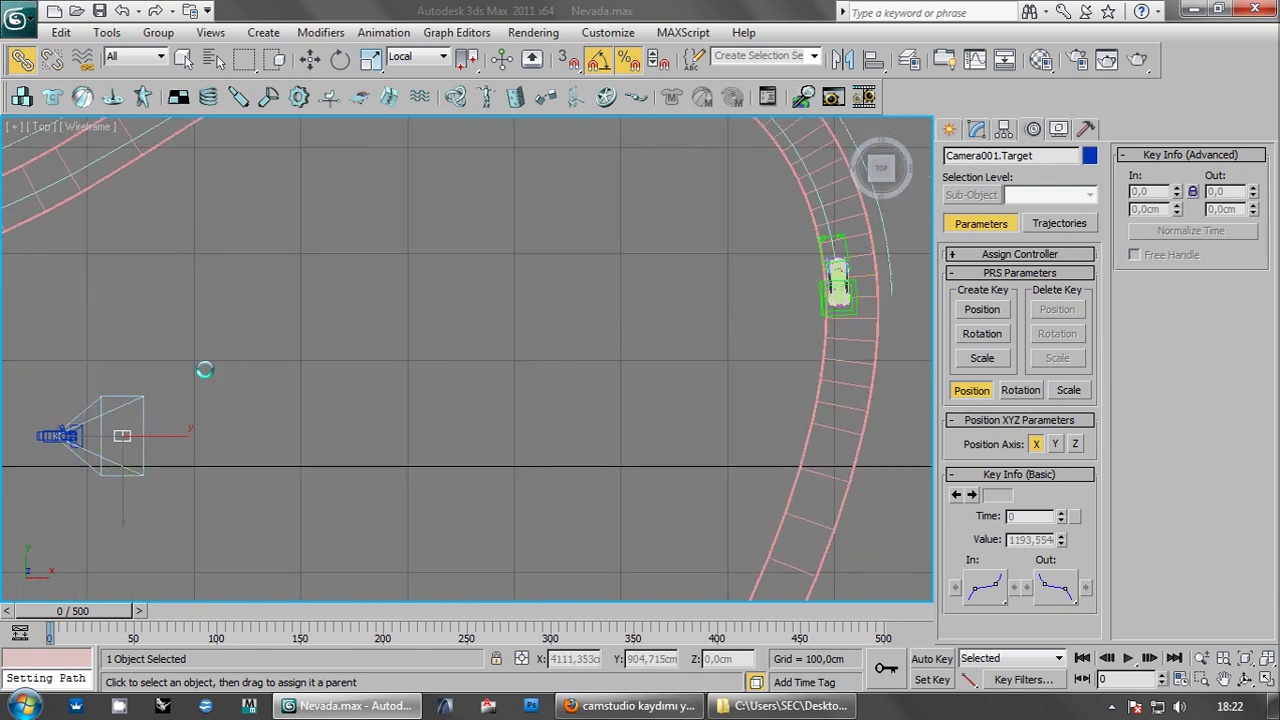
middle_click_drag(204, 370, 276, 349)
- Align the camera target to the car's centre in X, Y and Z positions
left_click(873, 59)
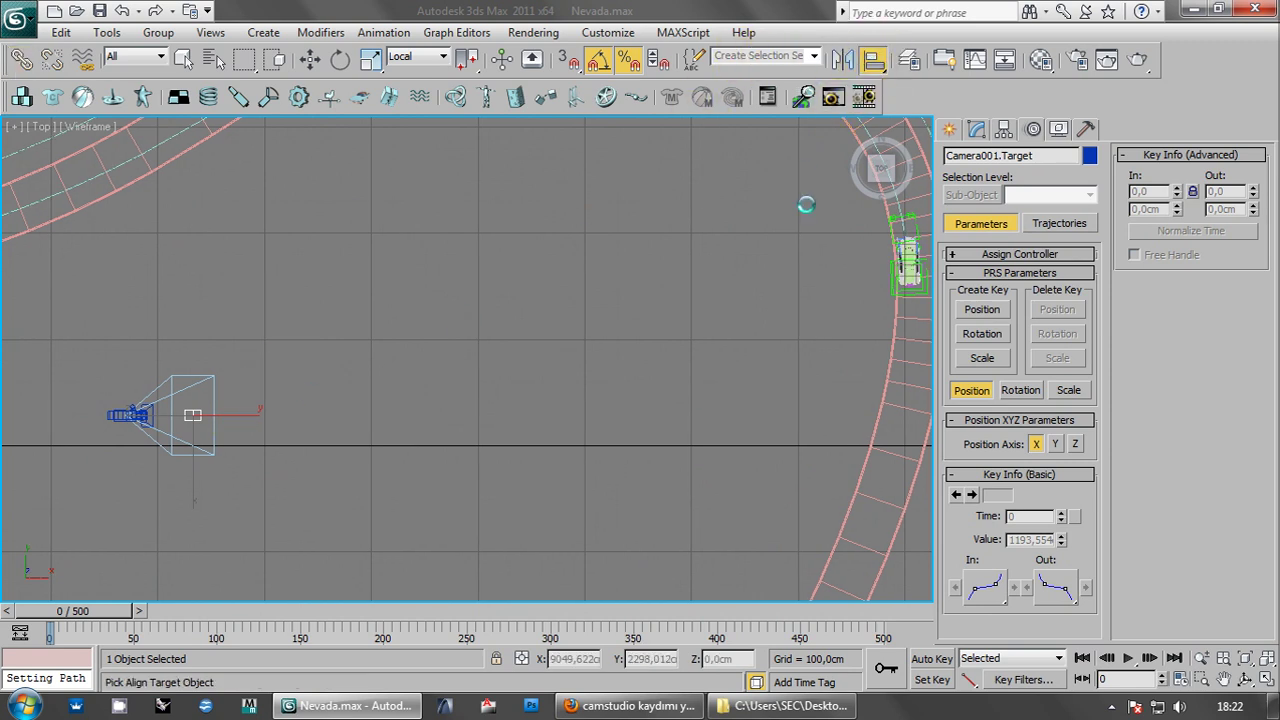
middle_click_drag(800, 195, 645, 318)
scroll(645, 318, "up", 1)
scroll(640, 310, "up", 3)
scroll(528, 308, "up", 3)
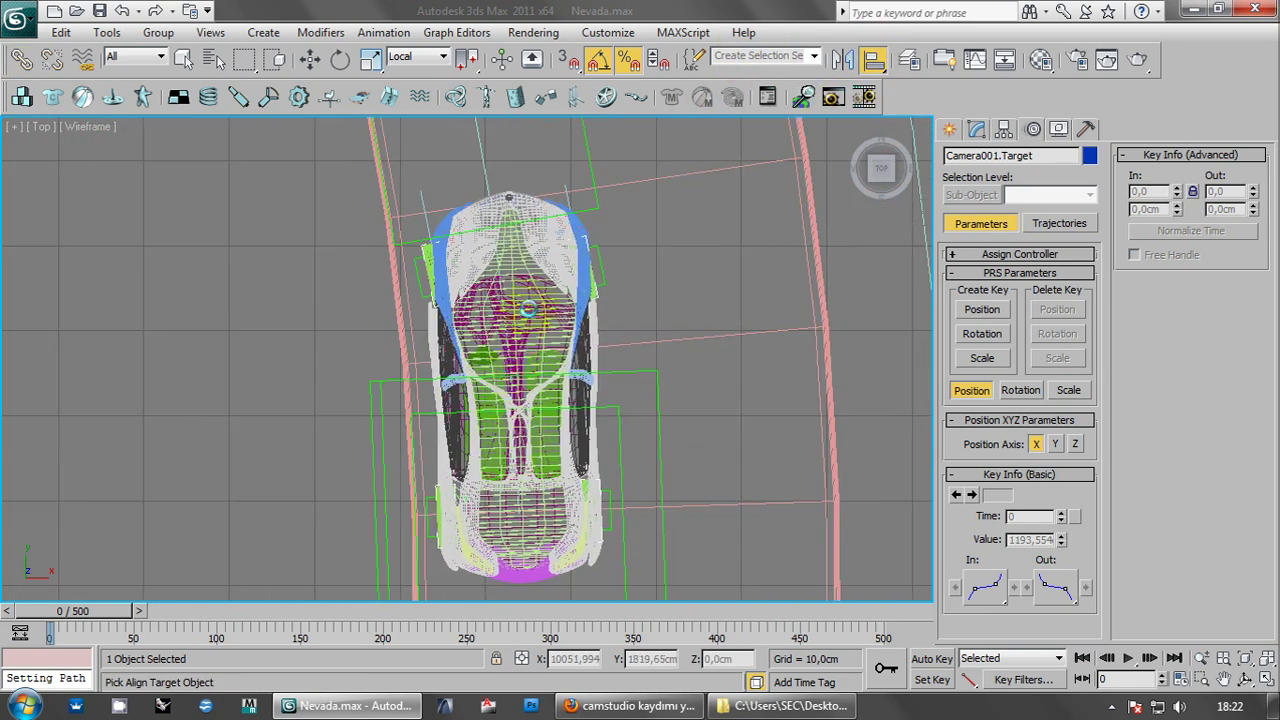
left_click(552, 305)
left_click(562, 297)
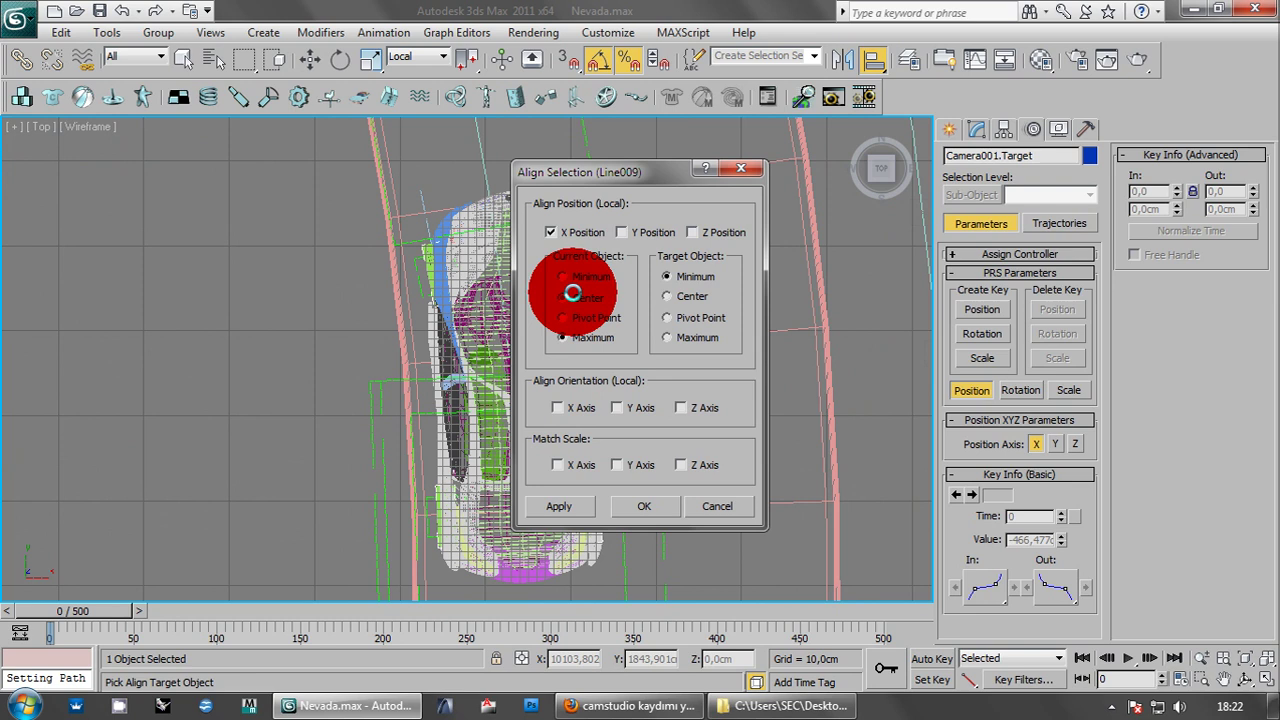
left_click(621, 232)
left_click(692, 232)
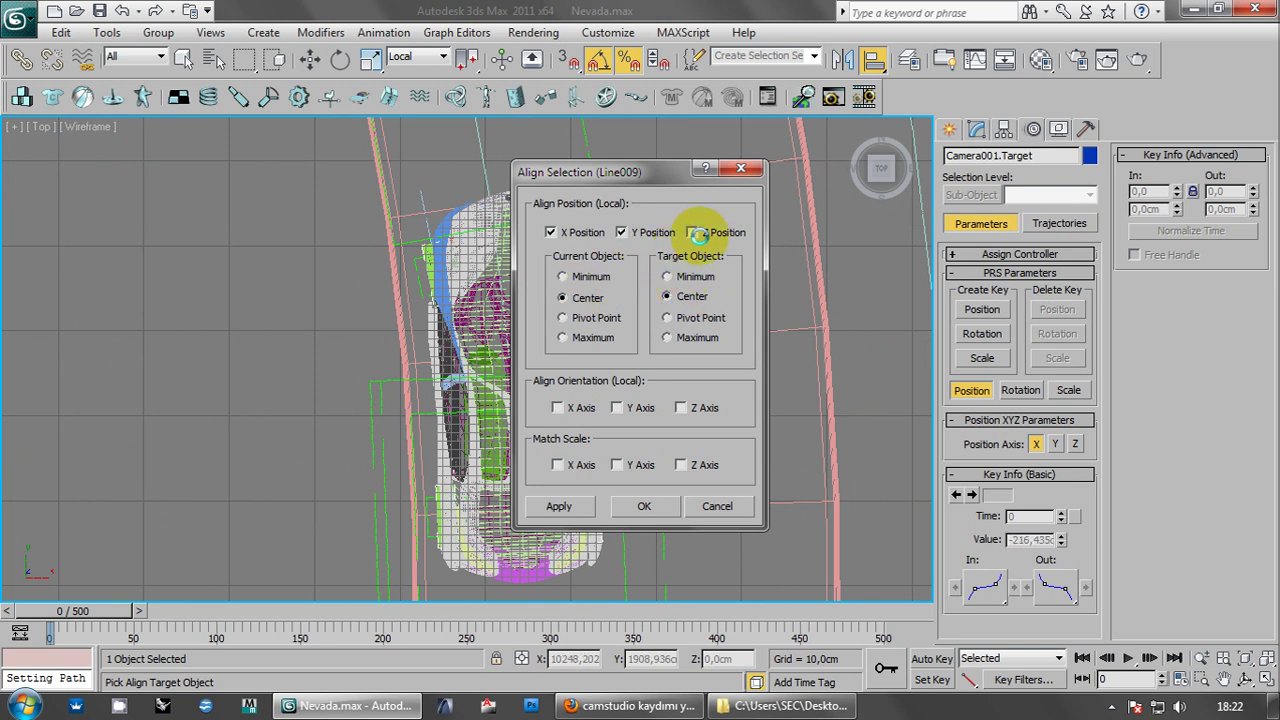
left_click(644, 506)
scroll(585, 355, "down", 2)
scroll(585, 355, "down", 3)
scroll(585, 355, "down", 2)
scroll(585, 355, "down", 1)
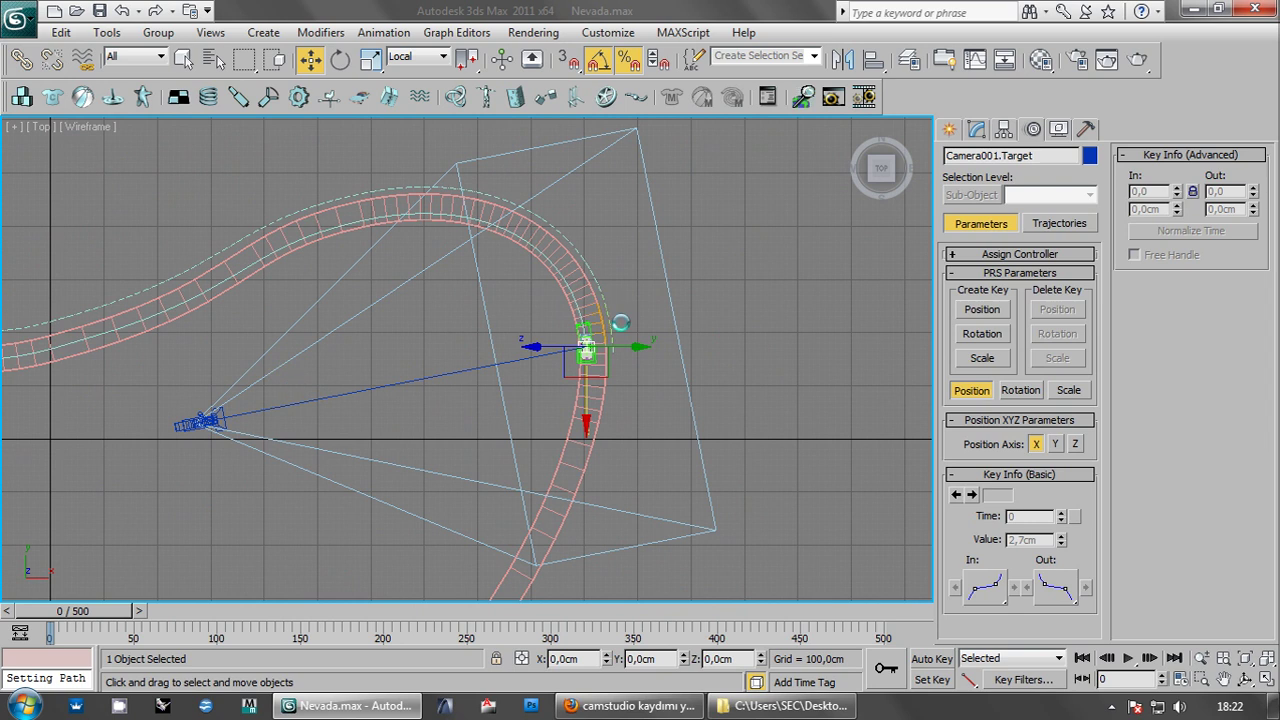
- Switch to View coordinates, move Camera001 beside the car, and set its Z height to 300
scroll(618, 344, "up", 1)
scroll(617, 355, "up", 2)
scroll(616, 362, "up", 2)
scroll(615, 370, "up", 1)
middle_click_drag(151, 450, 278, 435)
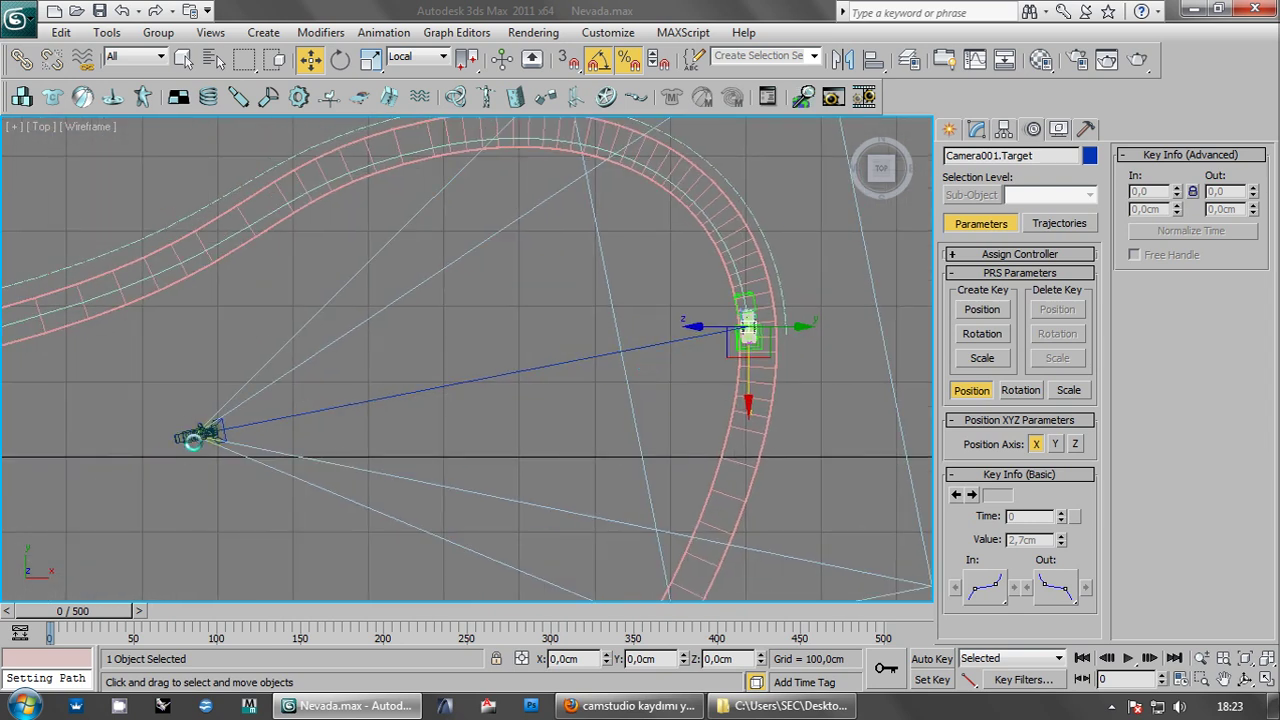
left_click(193, 442)
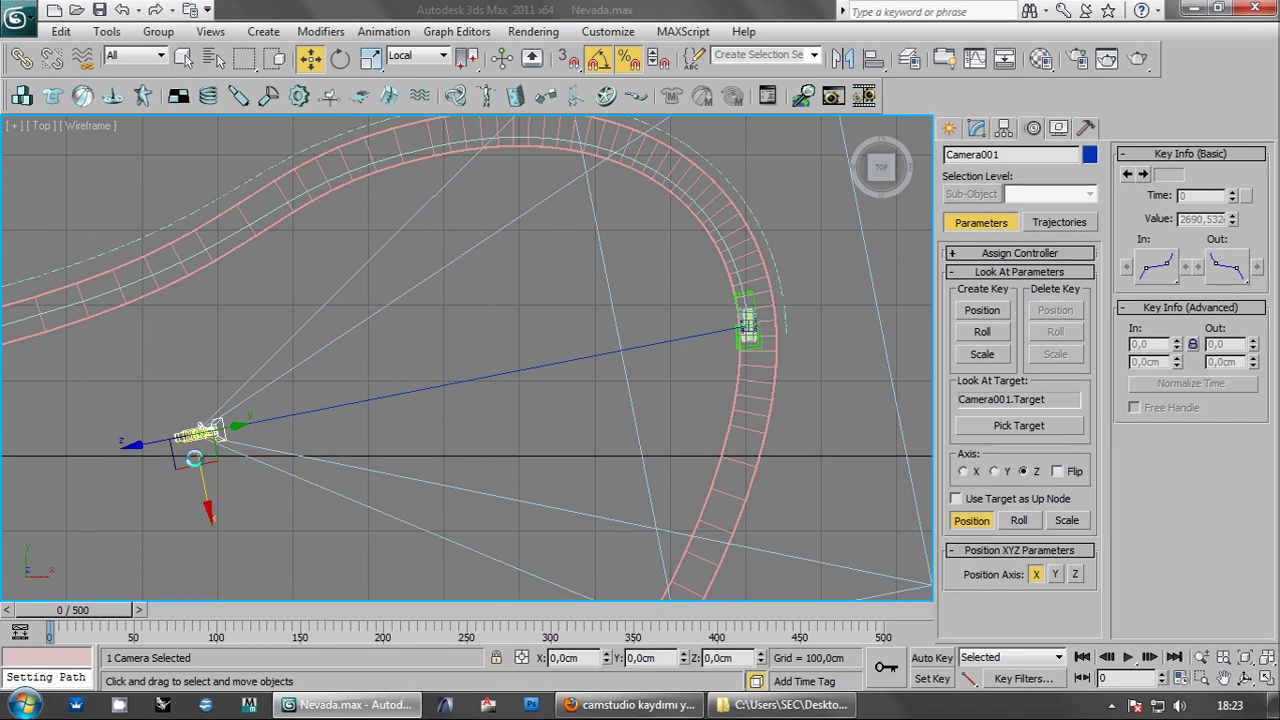
left_click(417, 57)
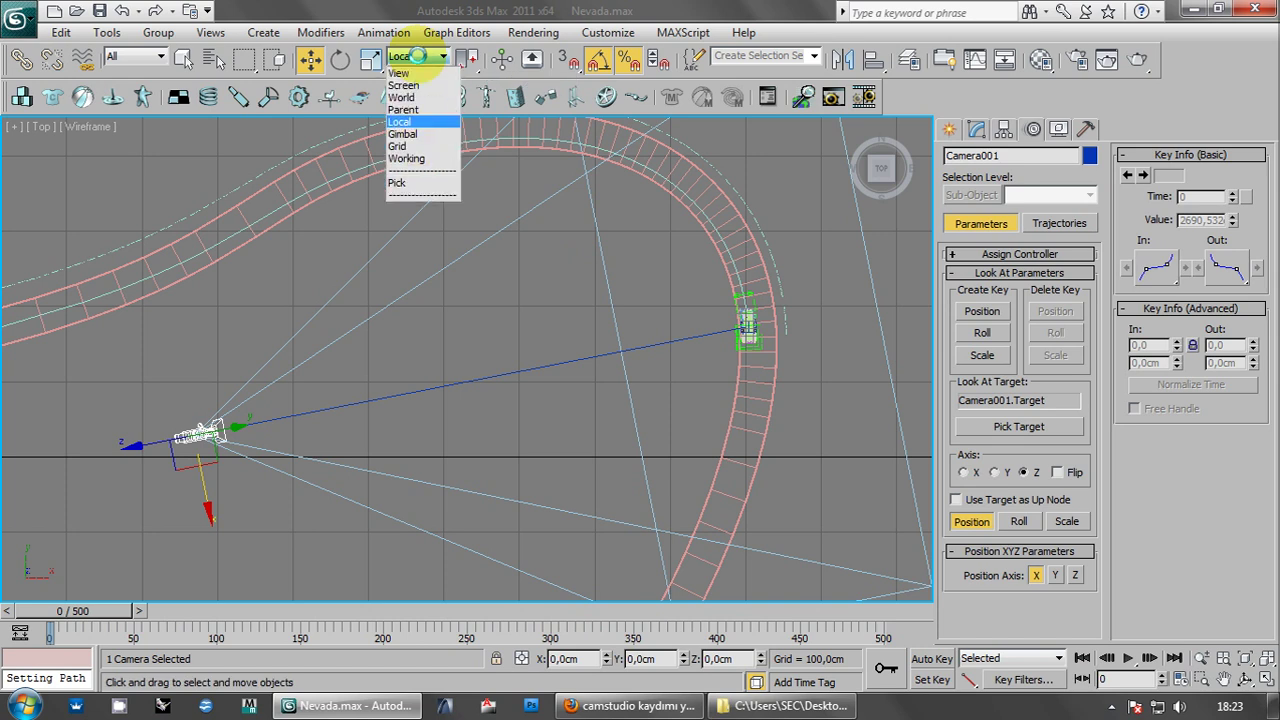
left_click(410, 72)
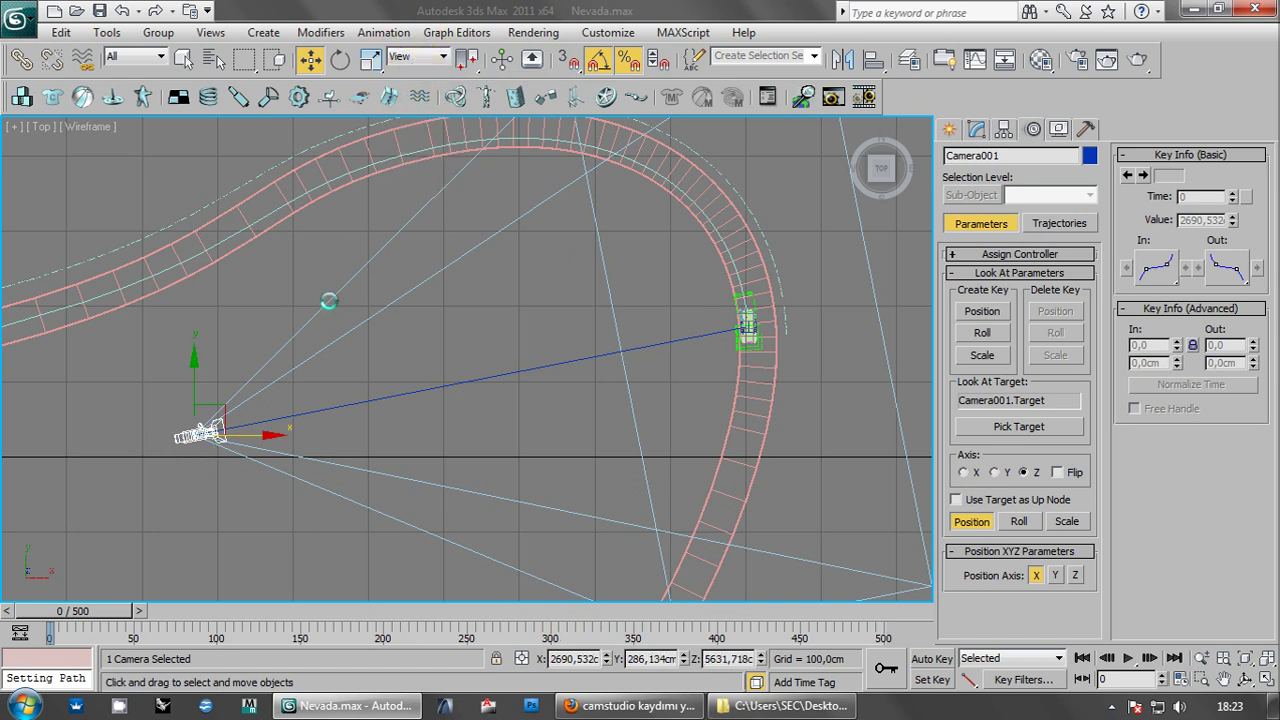
left_click_drag(224, 408, 665, 325)
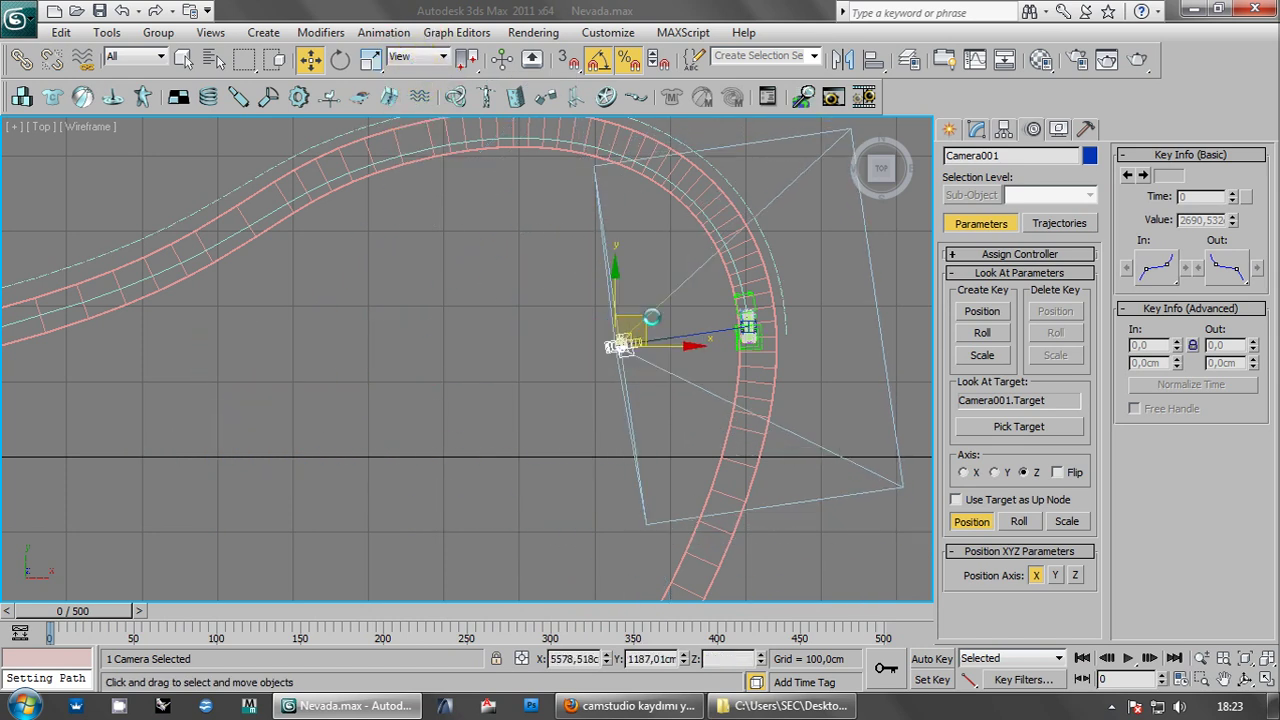
double_click(730, 658)
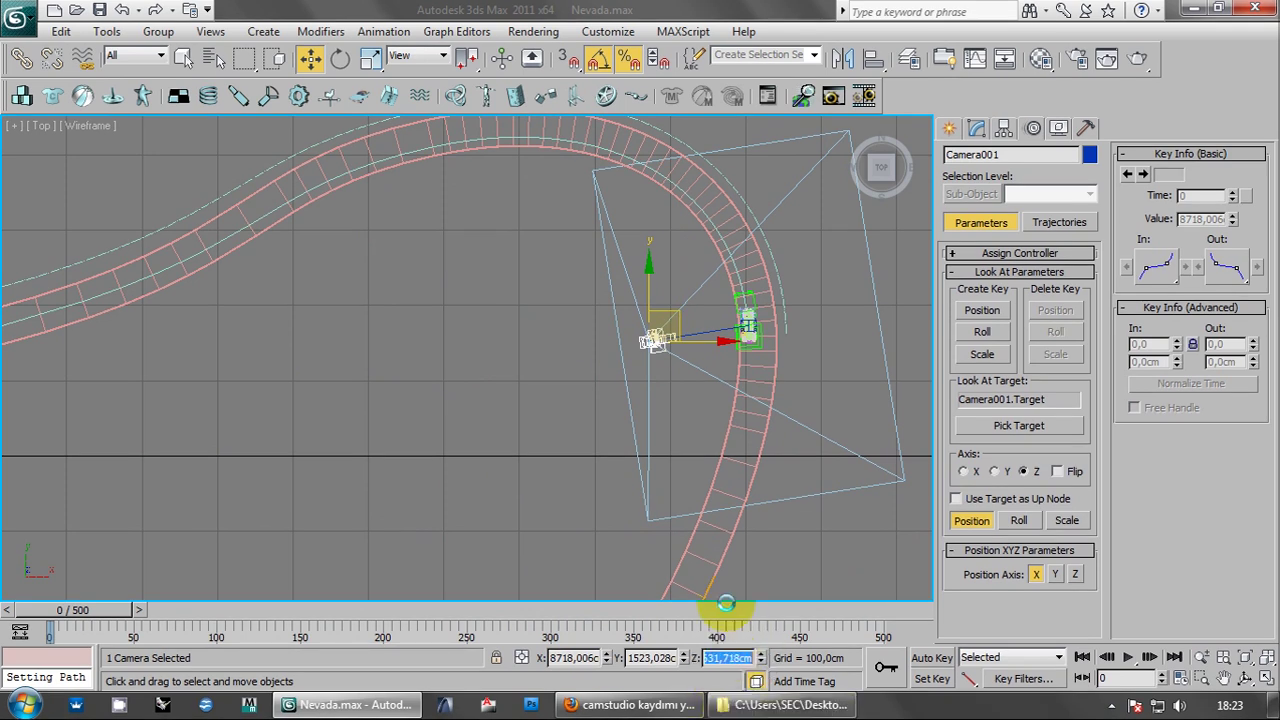
type("0")
key("Return")
- Check the Camera001 view in the four-view layout and nudge the camera slightly right
middle_click_drag(730, 553, 657, 460)
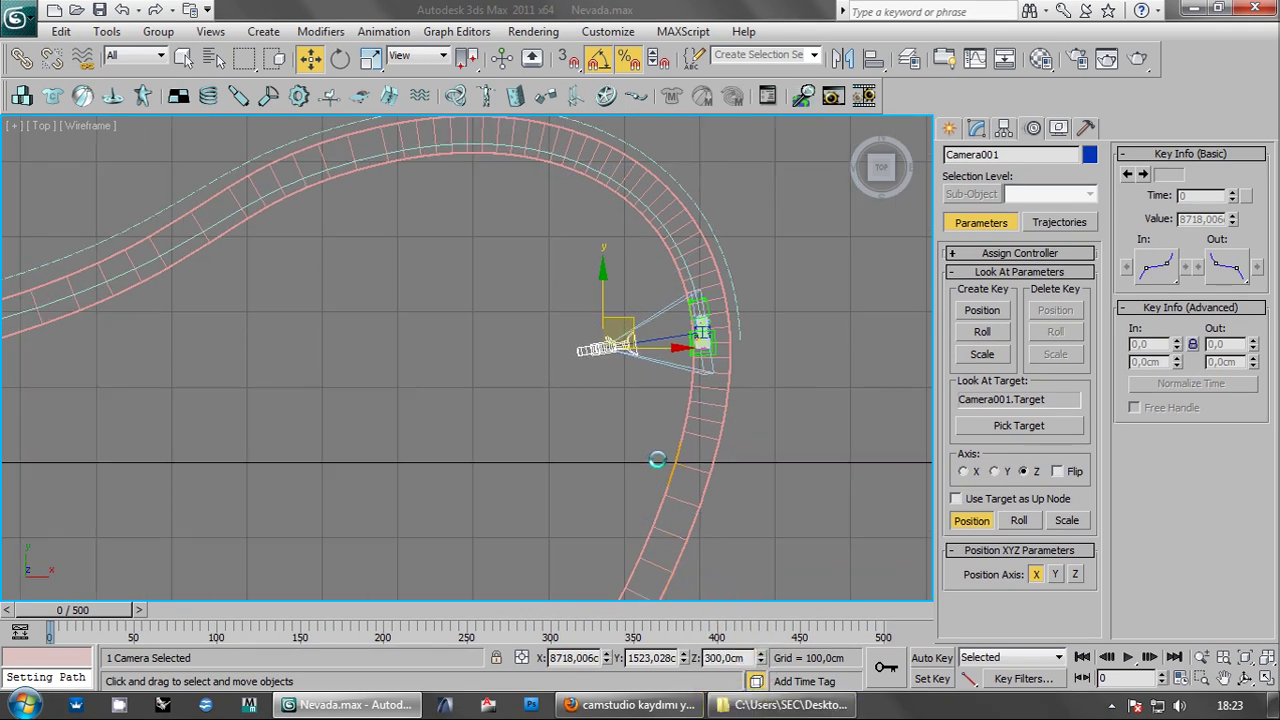
key("alt+w")
right_click(722, 463)
key("alt+w")
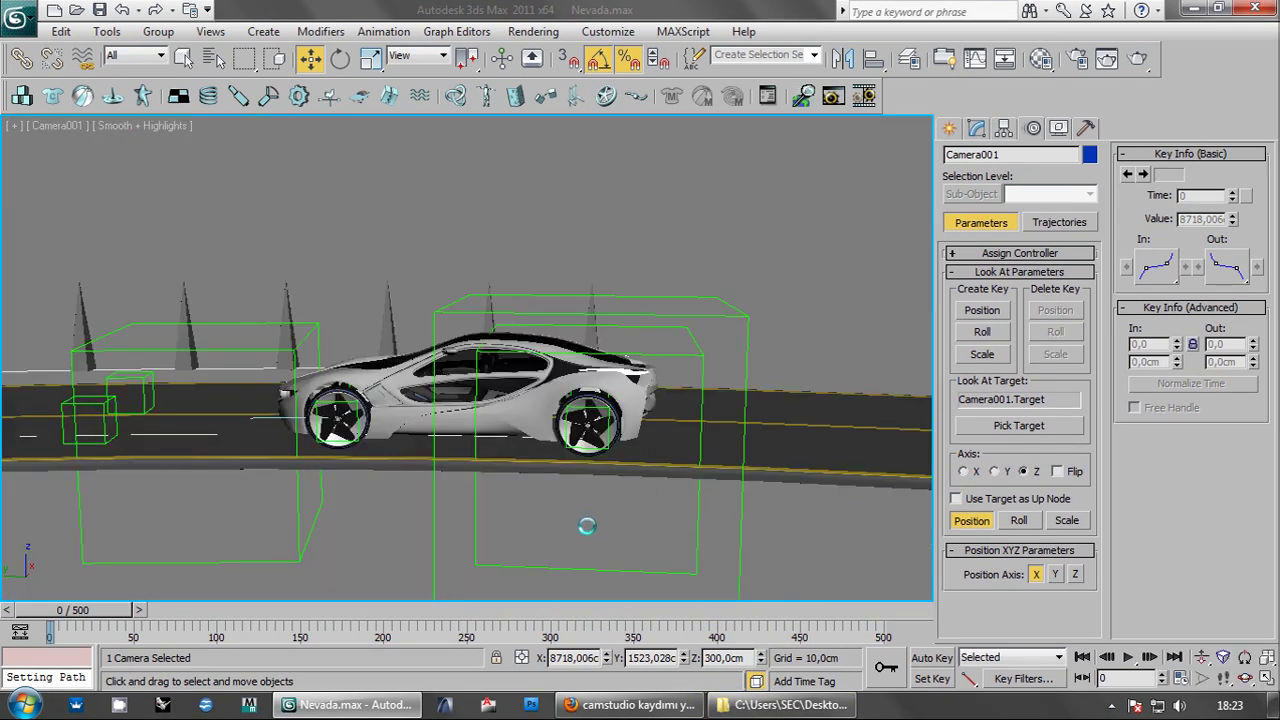
key("alt+w")
right_click(308, 262)
scroll(308, 262, "up", 2)
left_click(302, 291)
left_click_drag(302, 291, 322, 295)
right_click(631, 460)
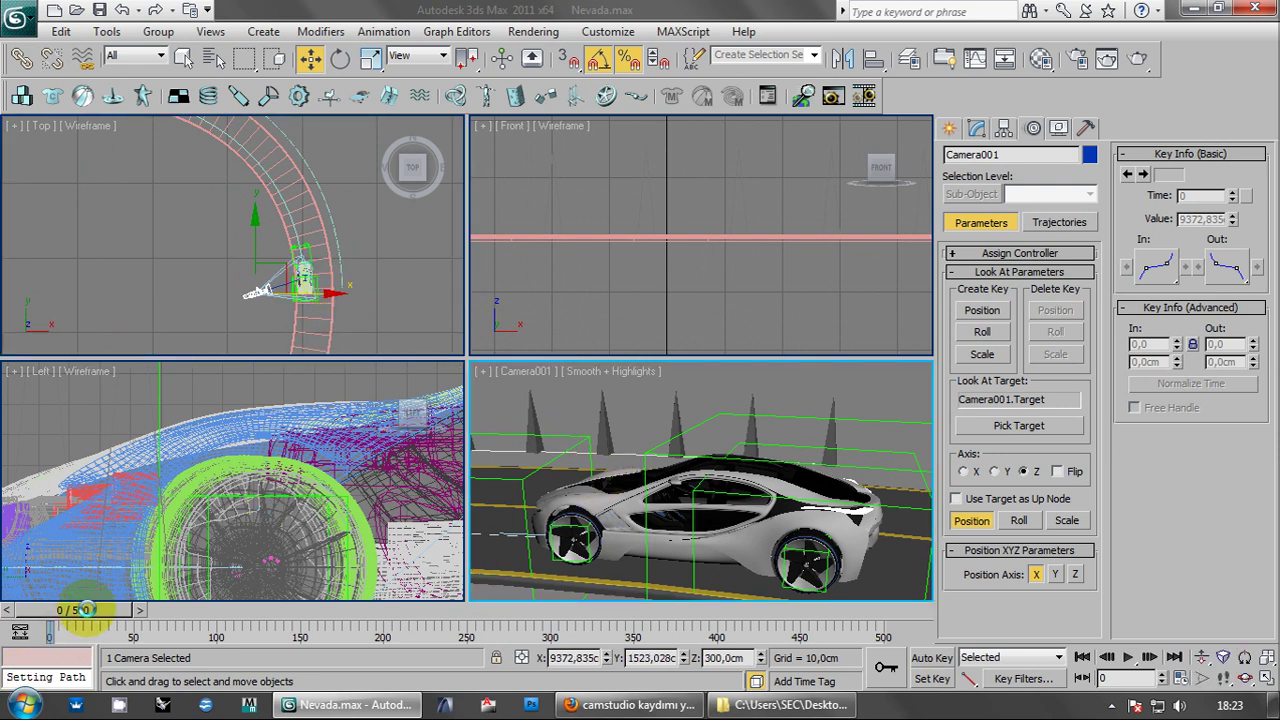
- With Auto Key on at frame 500, move Camera001 to about X -9701,863 beside the car
left_click(931, 657)
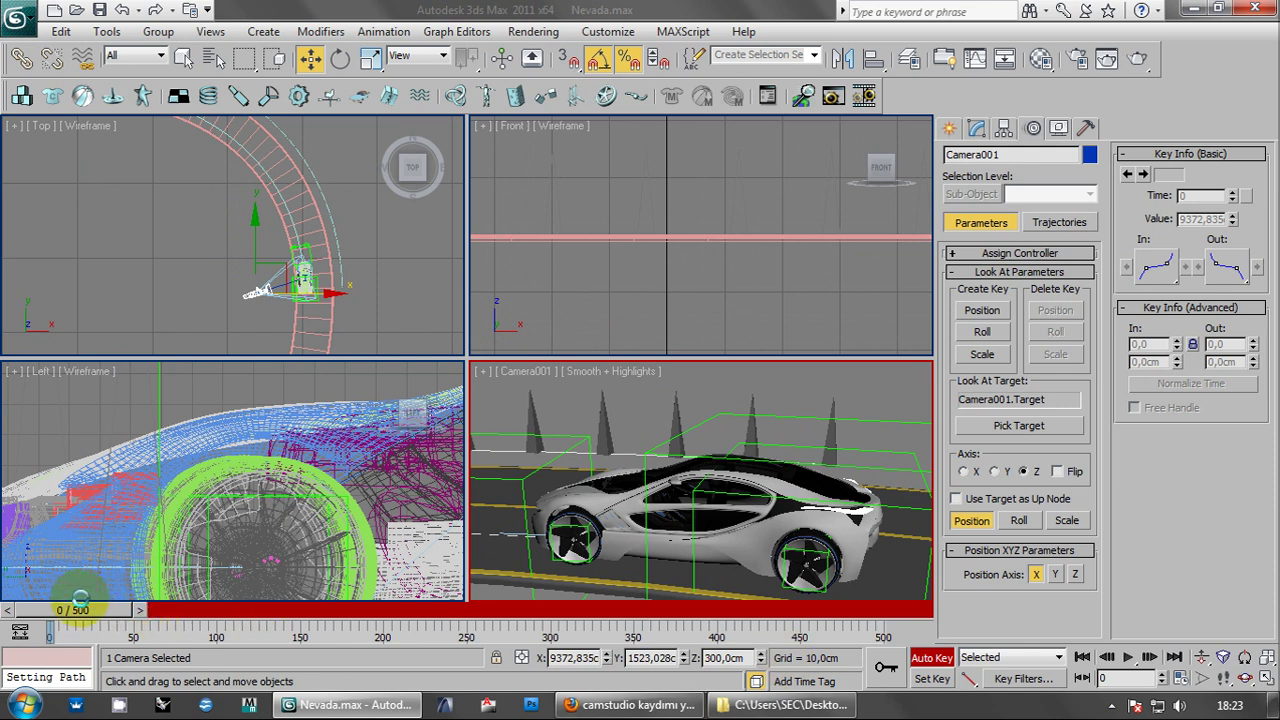
left_click_drag(80, 610, 446, 606)
left_click_drag(754, 596, 944, 596)
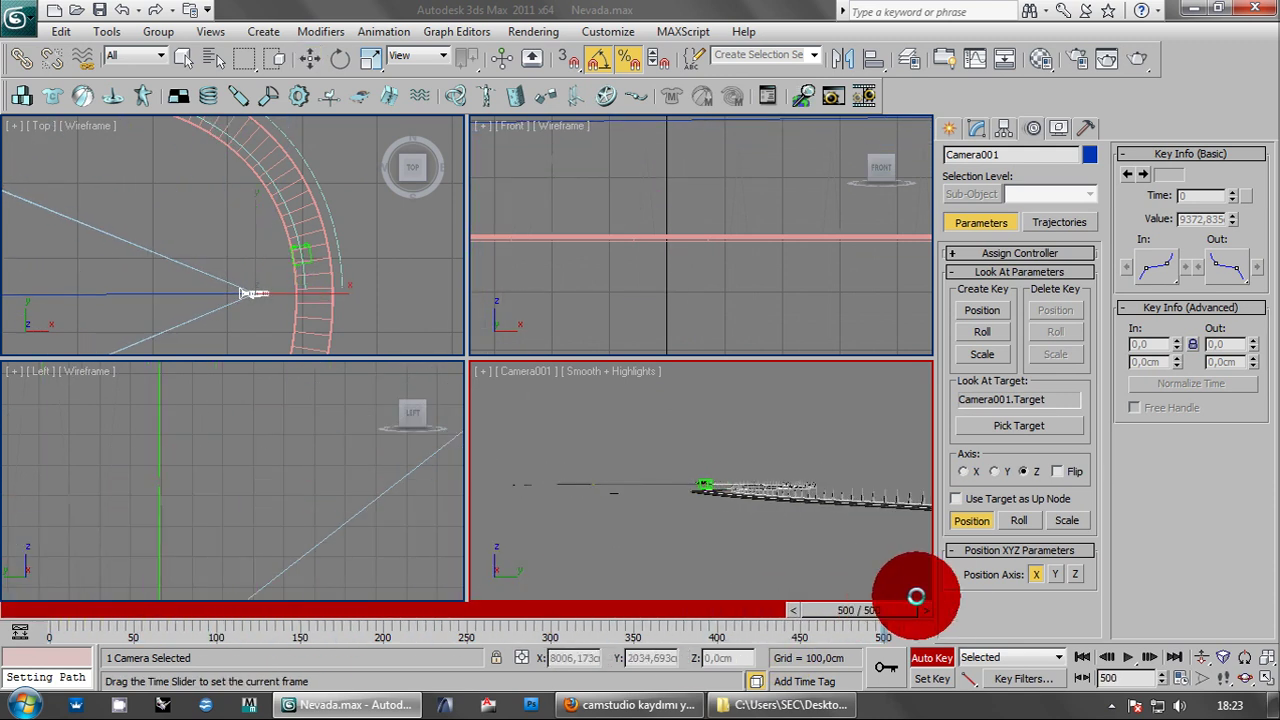
scroll(300, 343, "down", 2)
key("w")
scroll(366, 309, "down", 5)
key("alt+w")
middle_click_drag(620, 427, 820, 398)
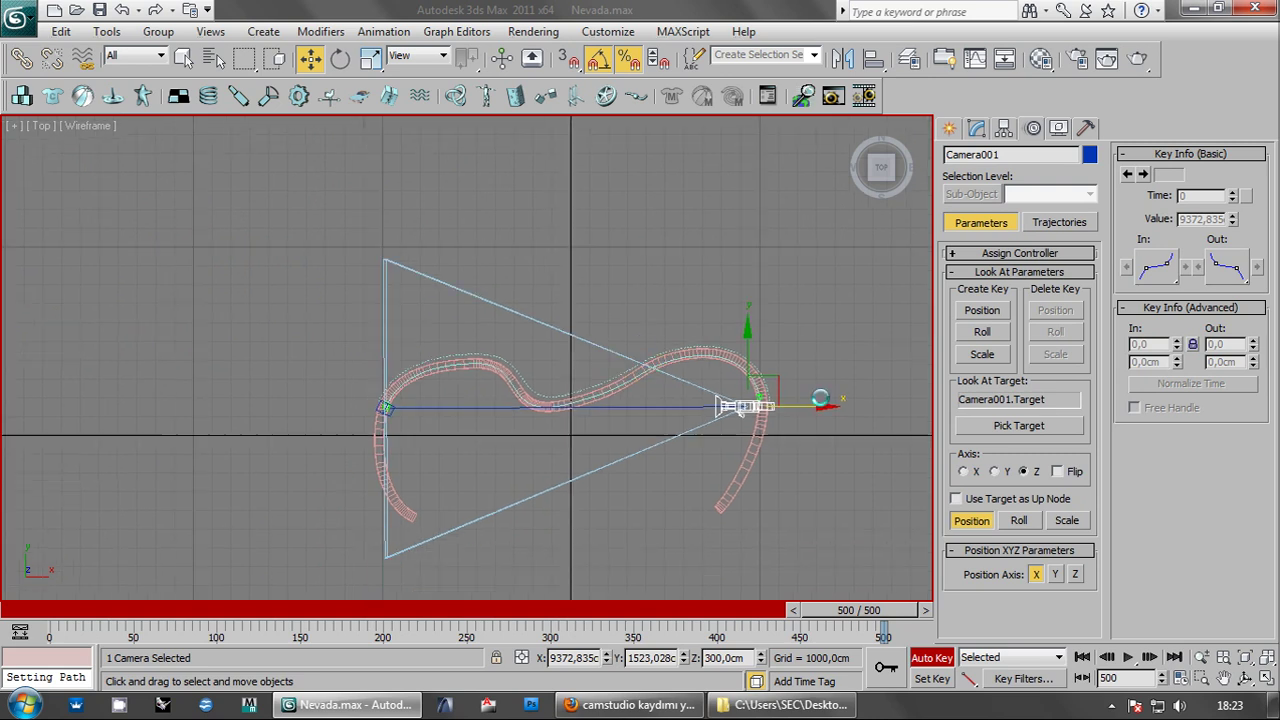
left_click_drag(738, 411, 606, 411)
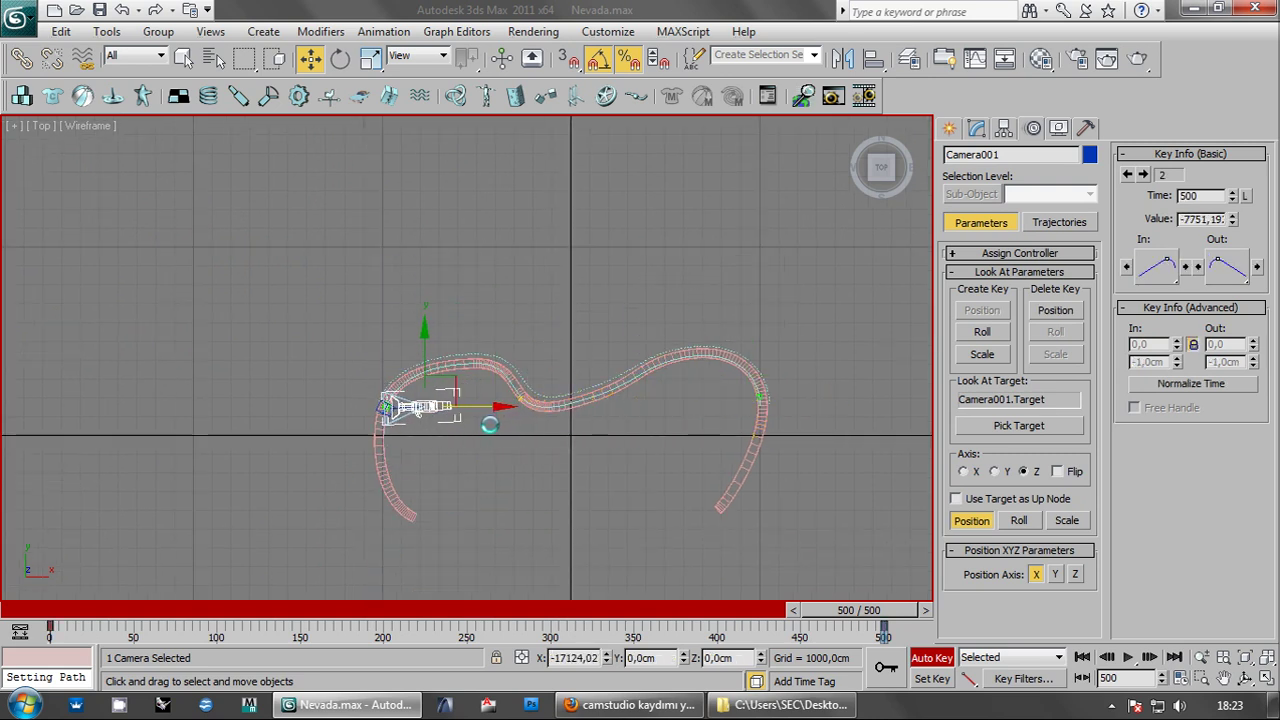
key("alt+w")
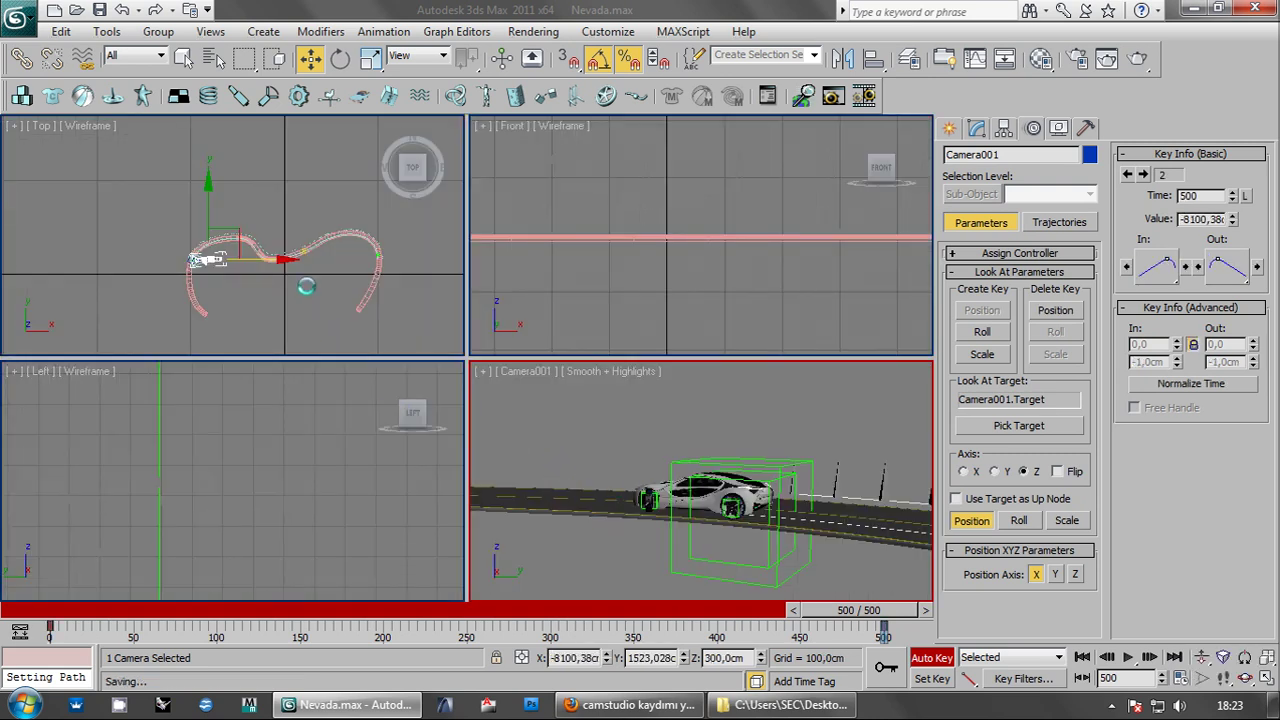
left_click_drag(193, 260, 194, 278)
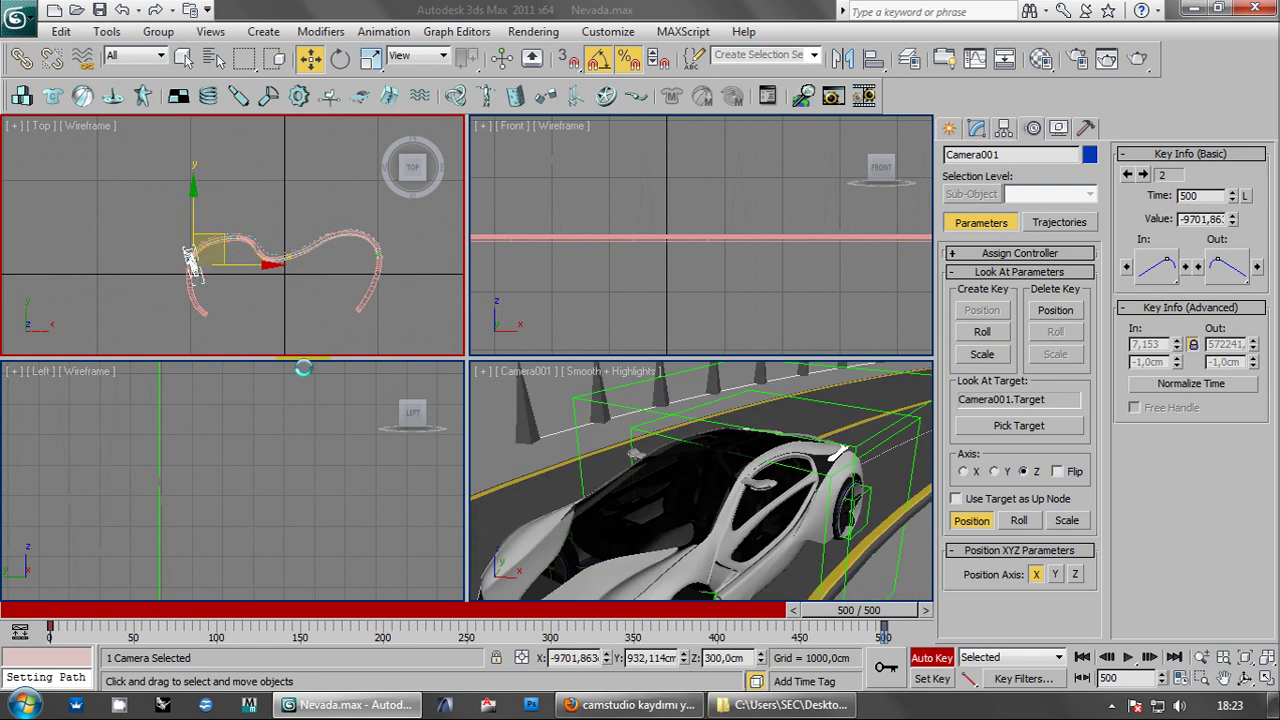
left_click_drag(194, 262, 192, 264)
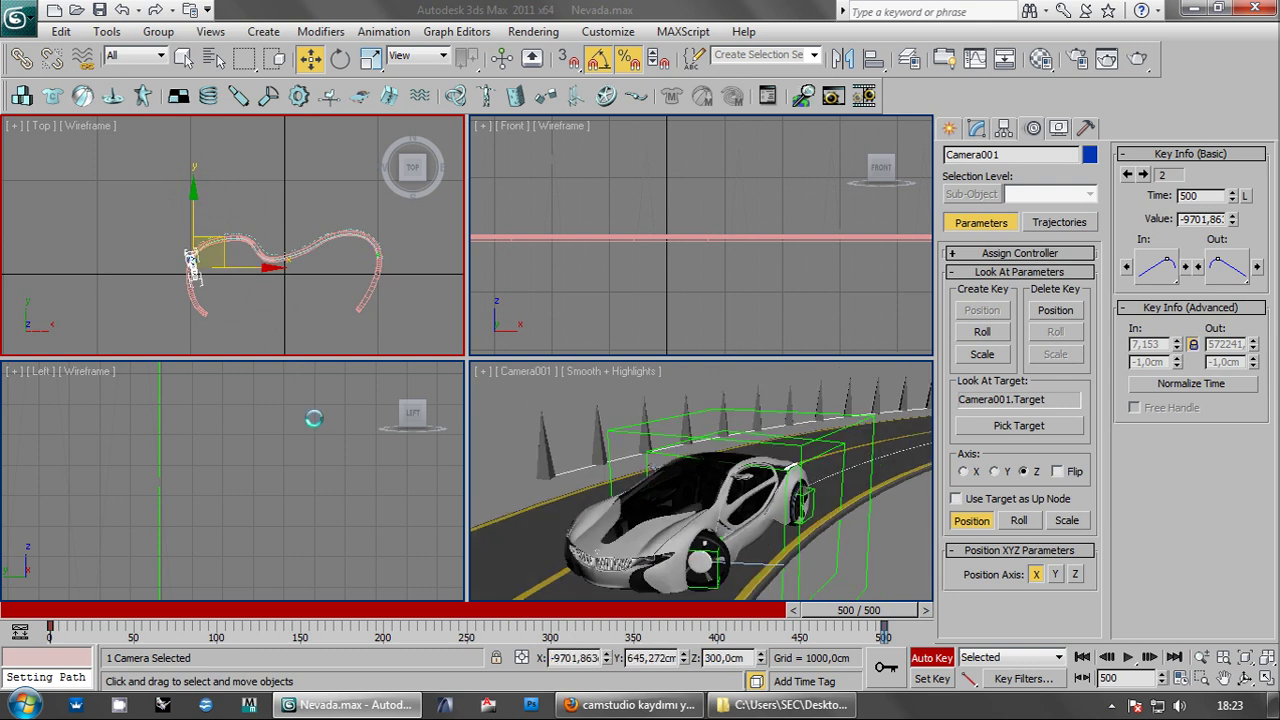
left_click_drag(826, 607, 673, 605)
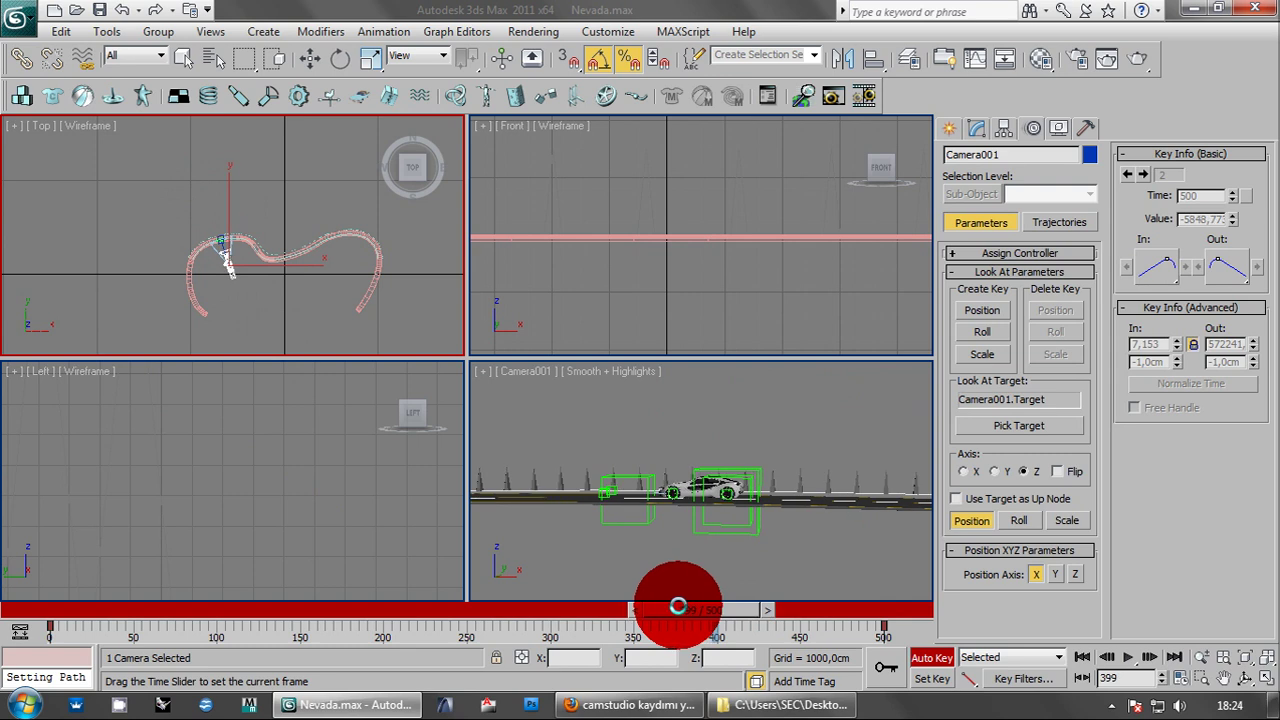
- At frame 400, move Camera001 closer to the car to key its position
key("w")
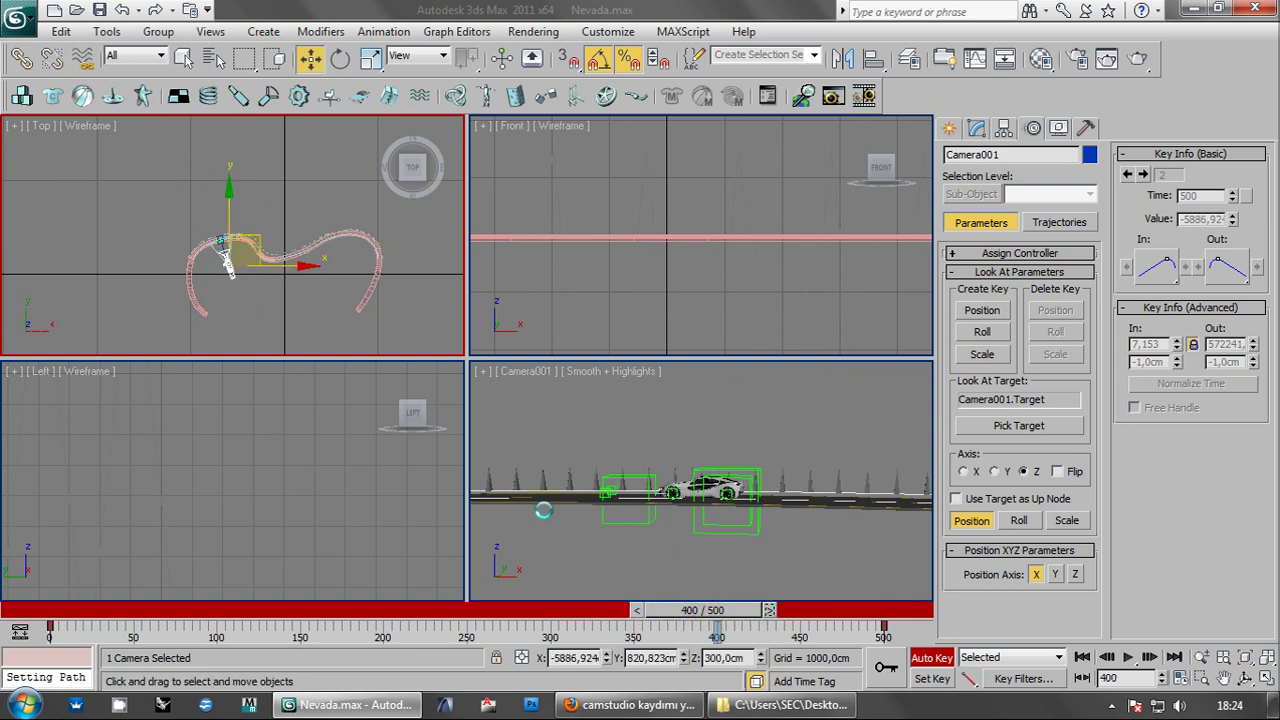
scroll(215, 213, "up", 1)
scroll(222, 241, "up", 1)
scroll(232, 268, "up", 1)
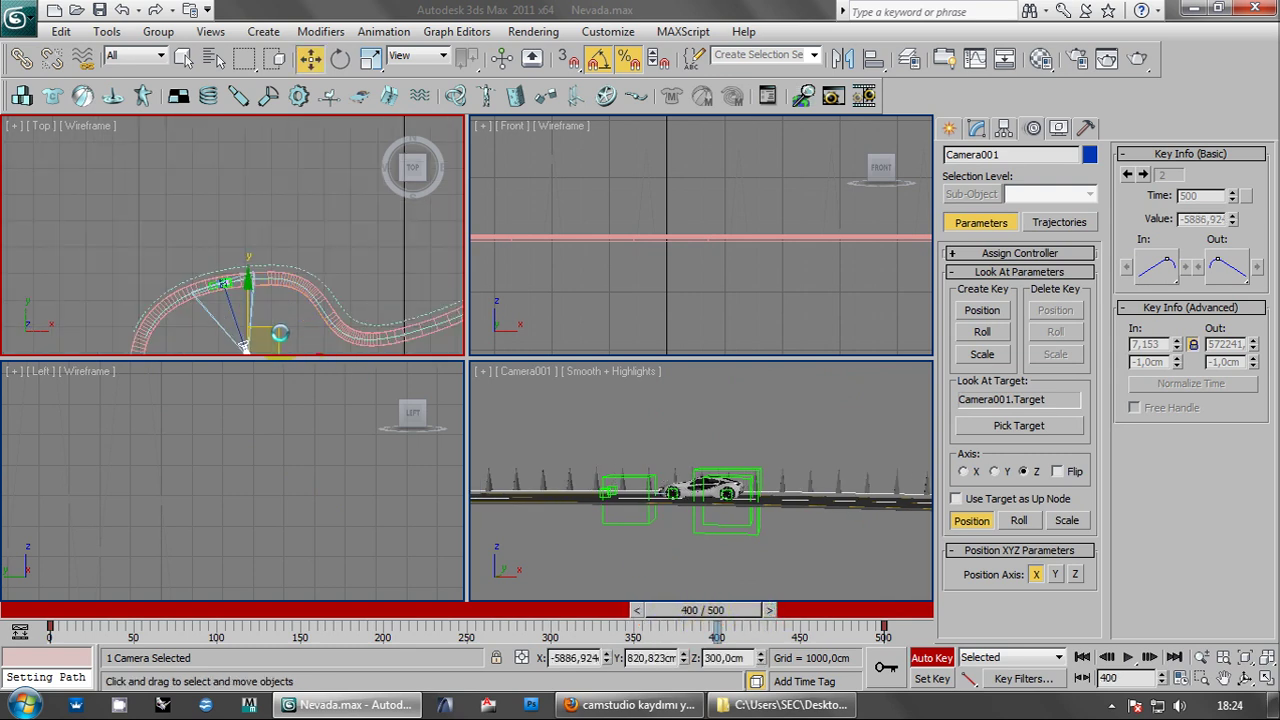
left_click_drag(222, 284, 201, 238)
left_click_drag(224, 318, 226, 311)
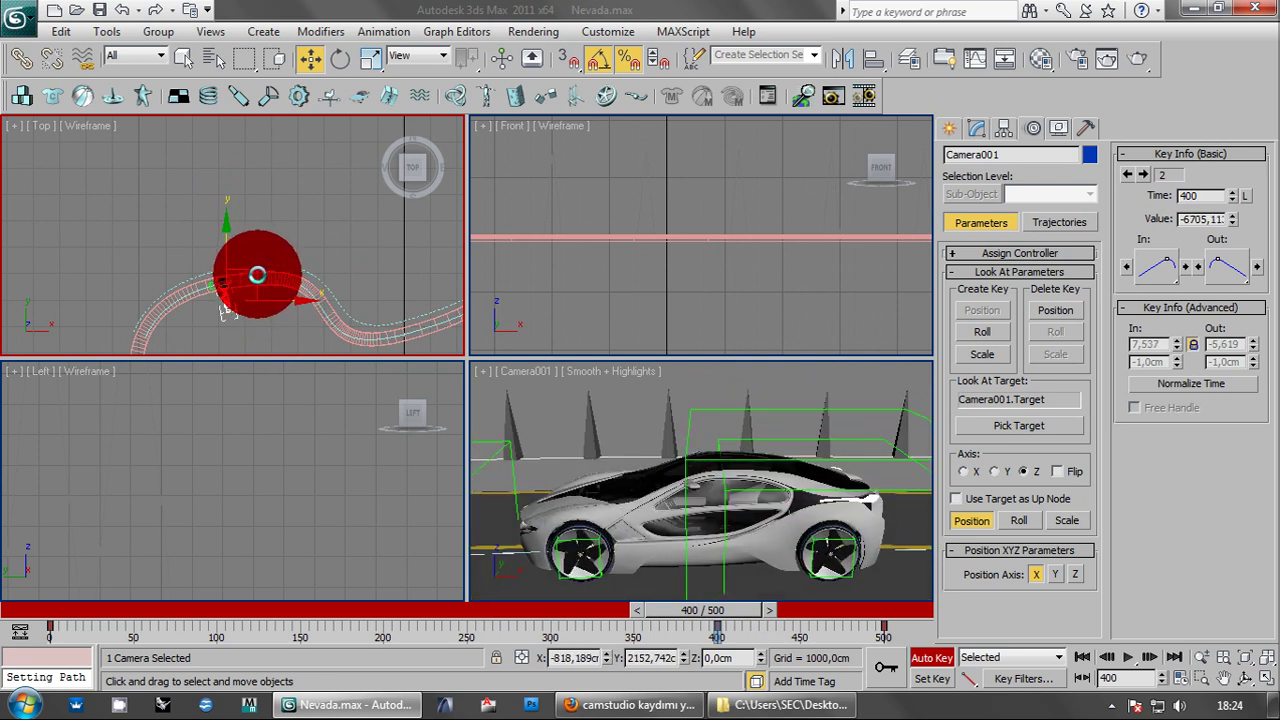
- At frame 250, reposition the camera to follow the car
mouse_move(672, 609)
left_mouse_down()
mouse_move(437, 574)
mouse_move(398, 608)
left_mouse_up()
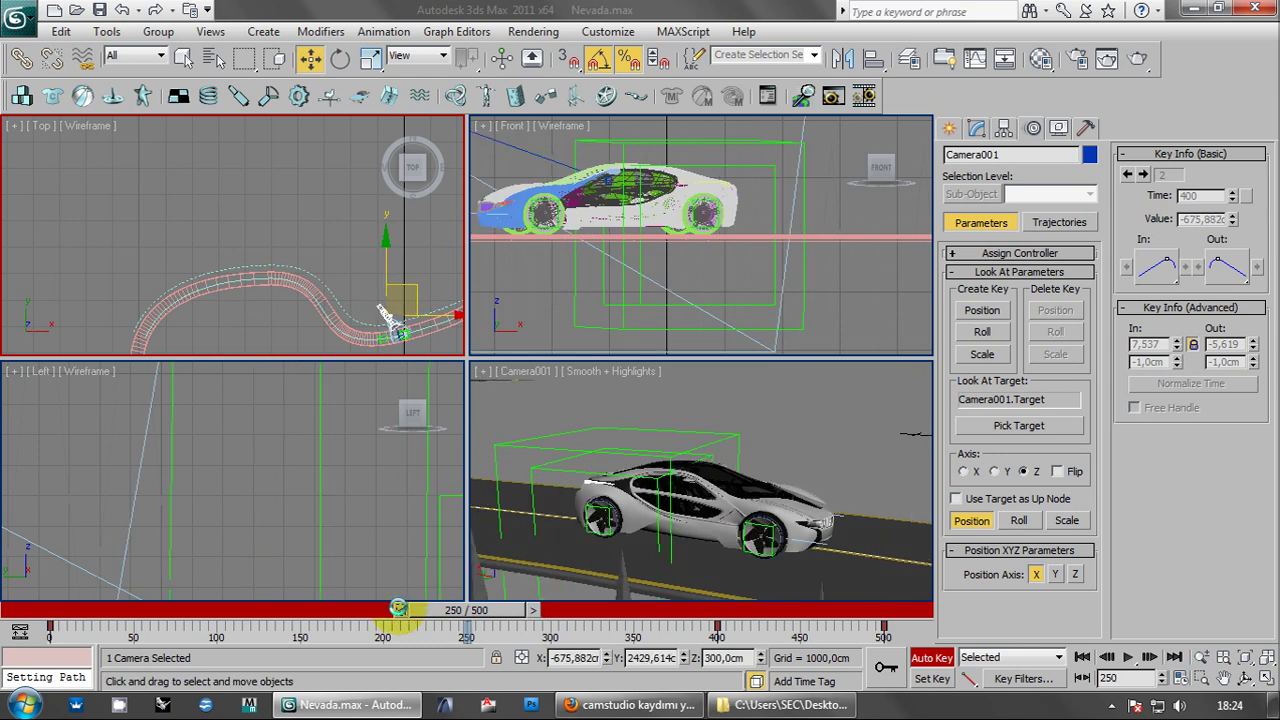
right_click(350, 200)
left_click(283, 252)
left_click_drag(386, 262, 373, 298)
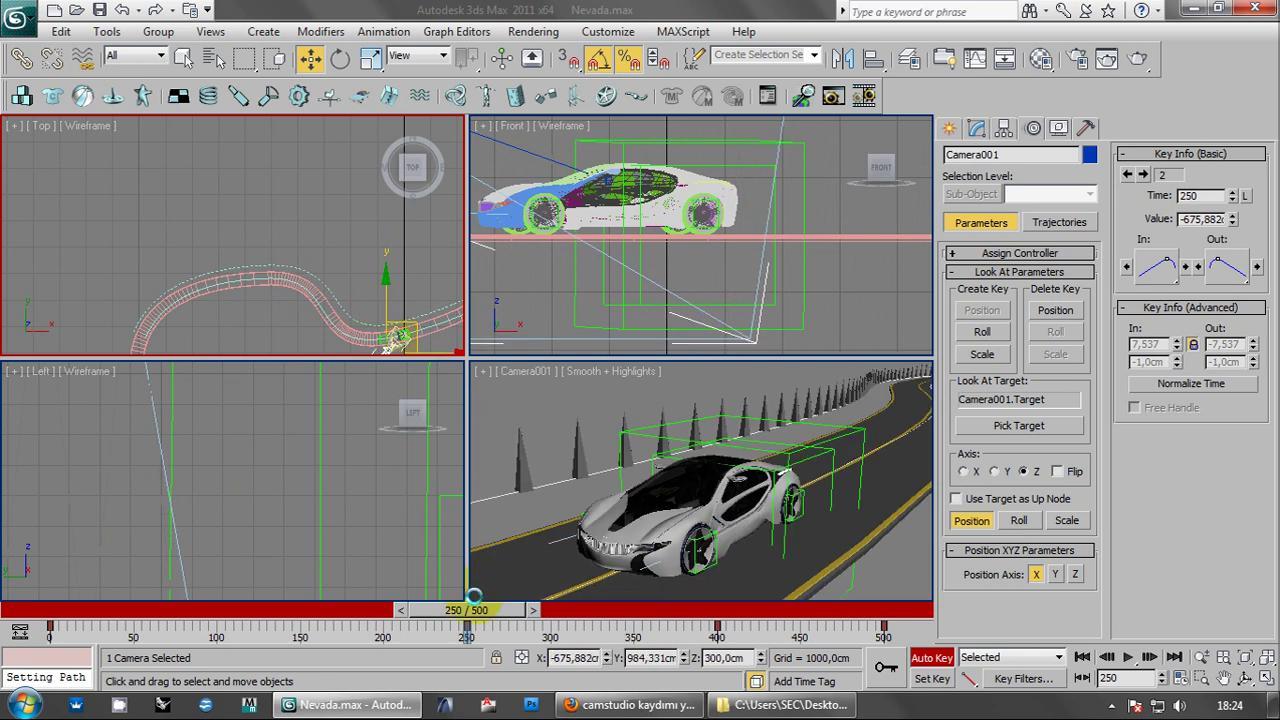
- At frame 100, move the camera along the road to the car, then turn Auto Key off
mouse_move(477, 611)
left_mouse_down()
mouse_move(220, 586)
mouse_move(231, 578)
left_mouse_up()
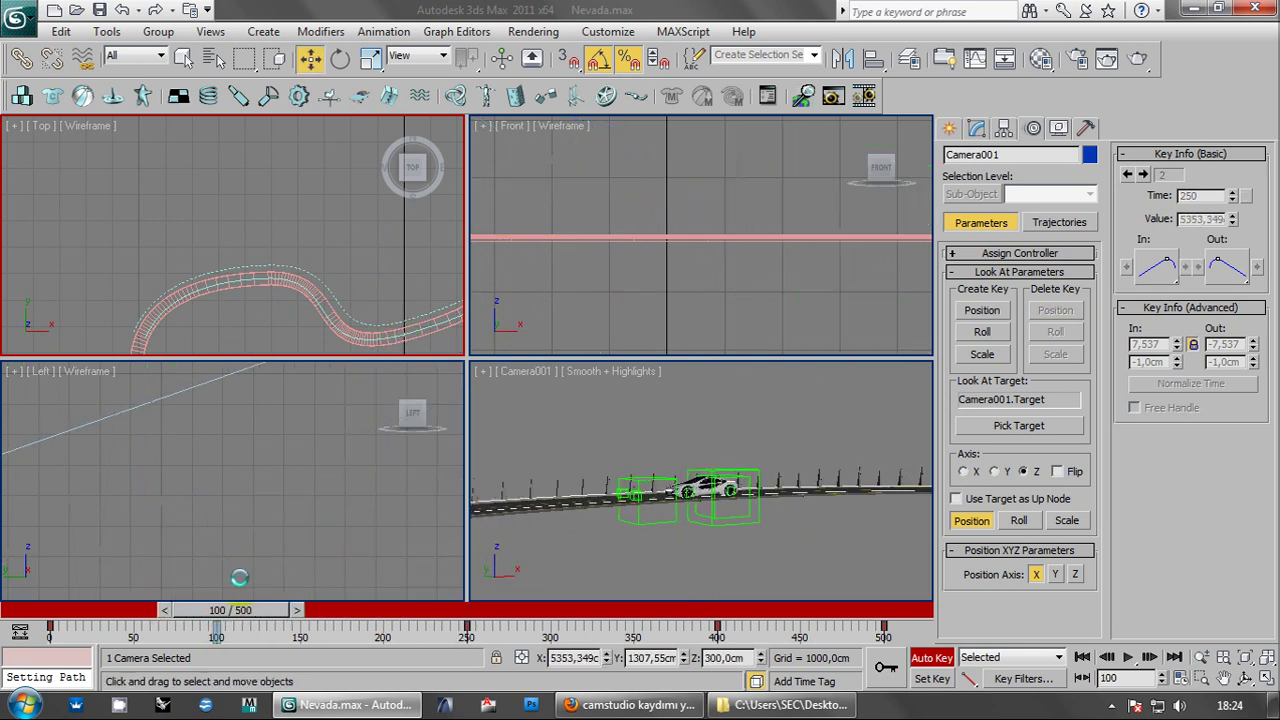
key("w")
scroll(255, 285, "down", 5)
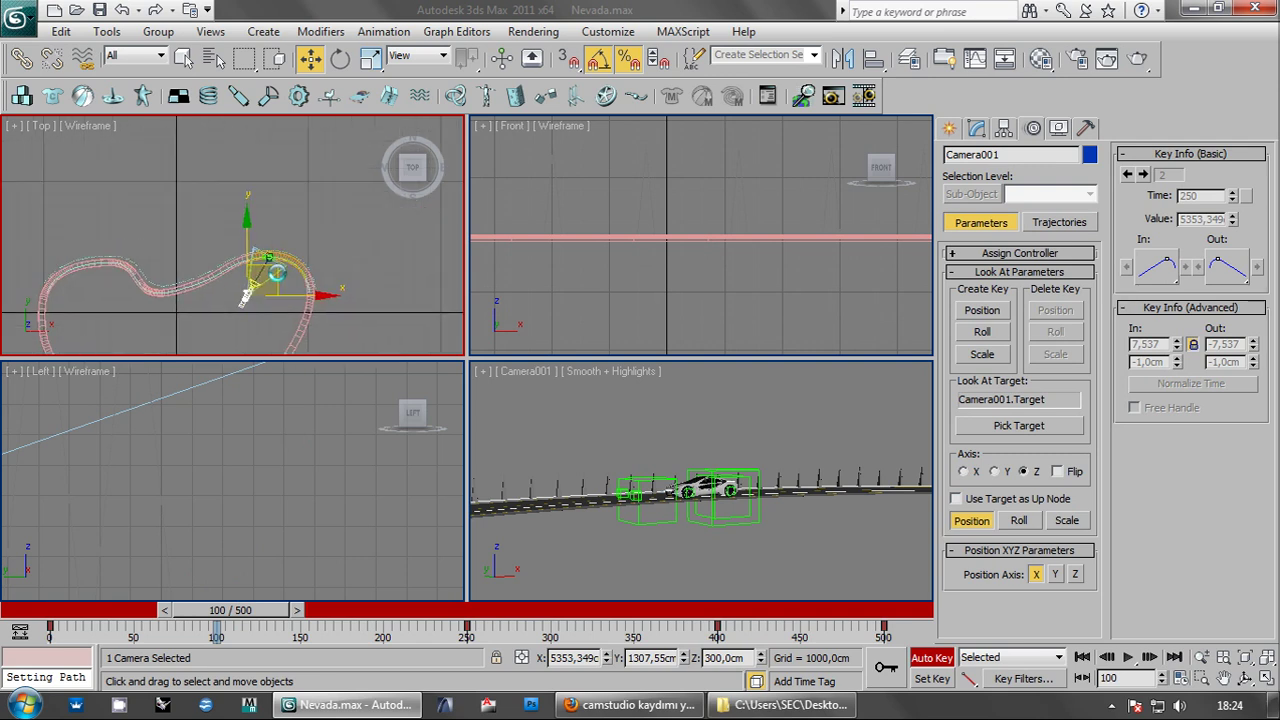
left_click_drag(246, 296, 269, 258)
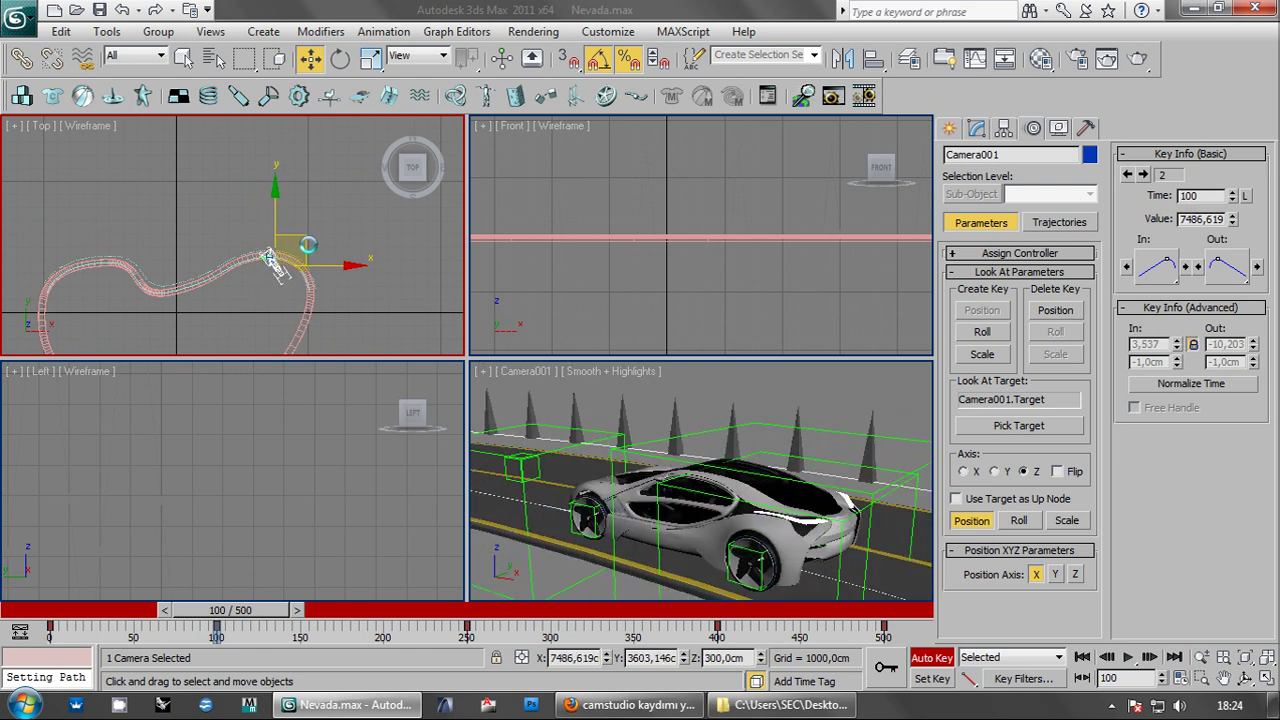
left_click(925, 658)
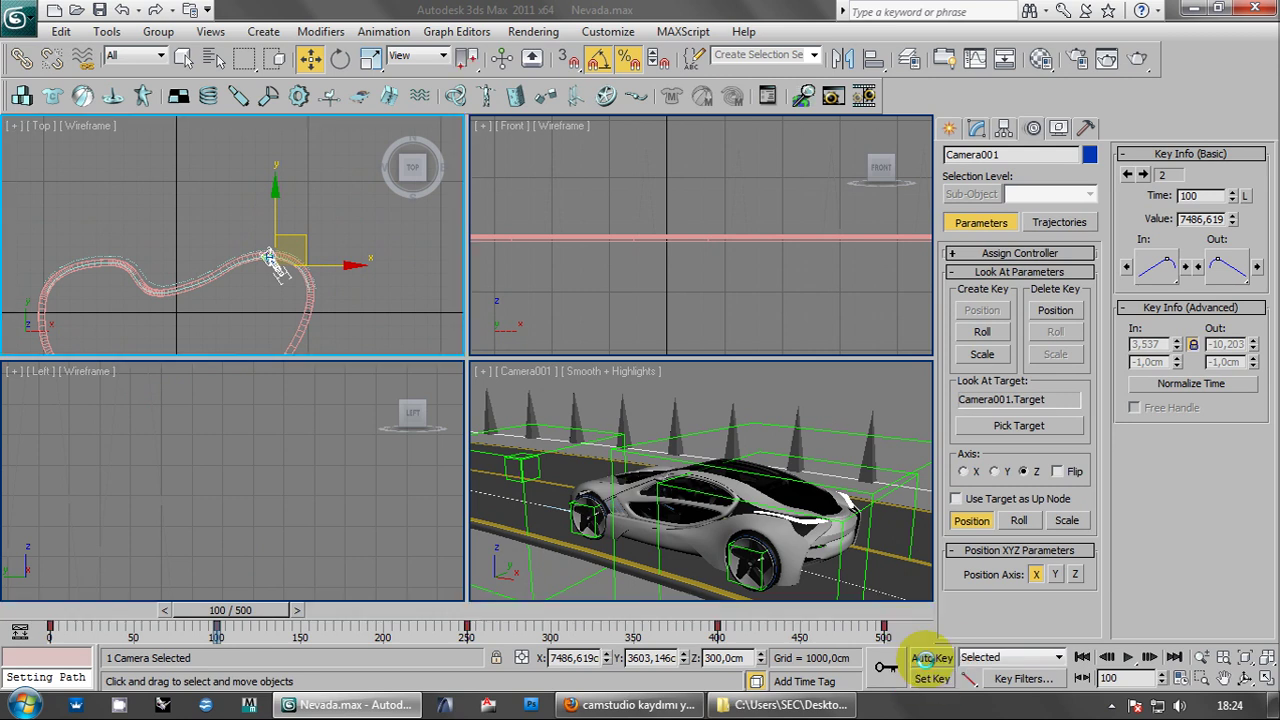
right_click(682, 531)
- Maximize the Camera001 view in Expert Mode at frame 0, showing the car side-on
key("alt+w")
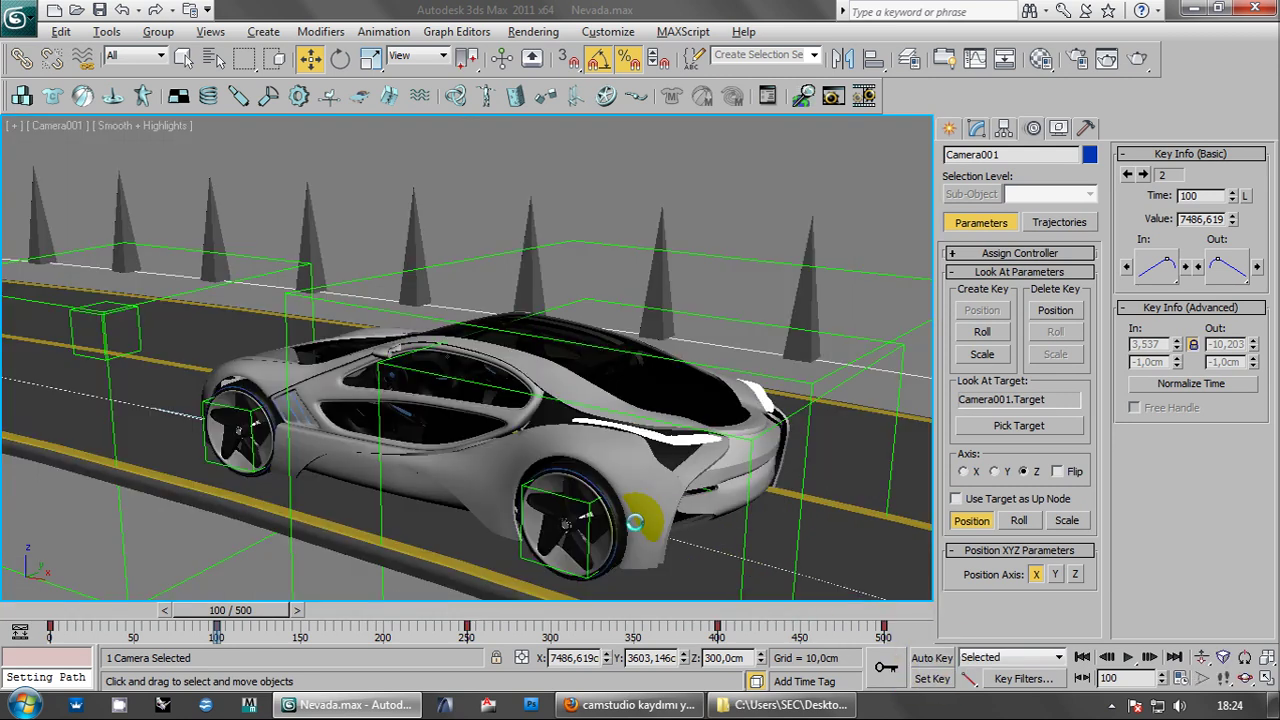
left_click(1082, 657)
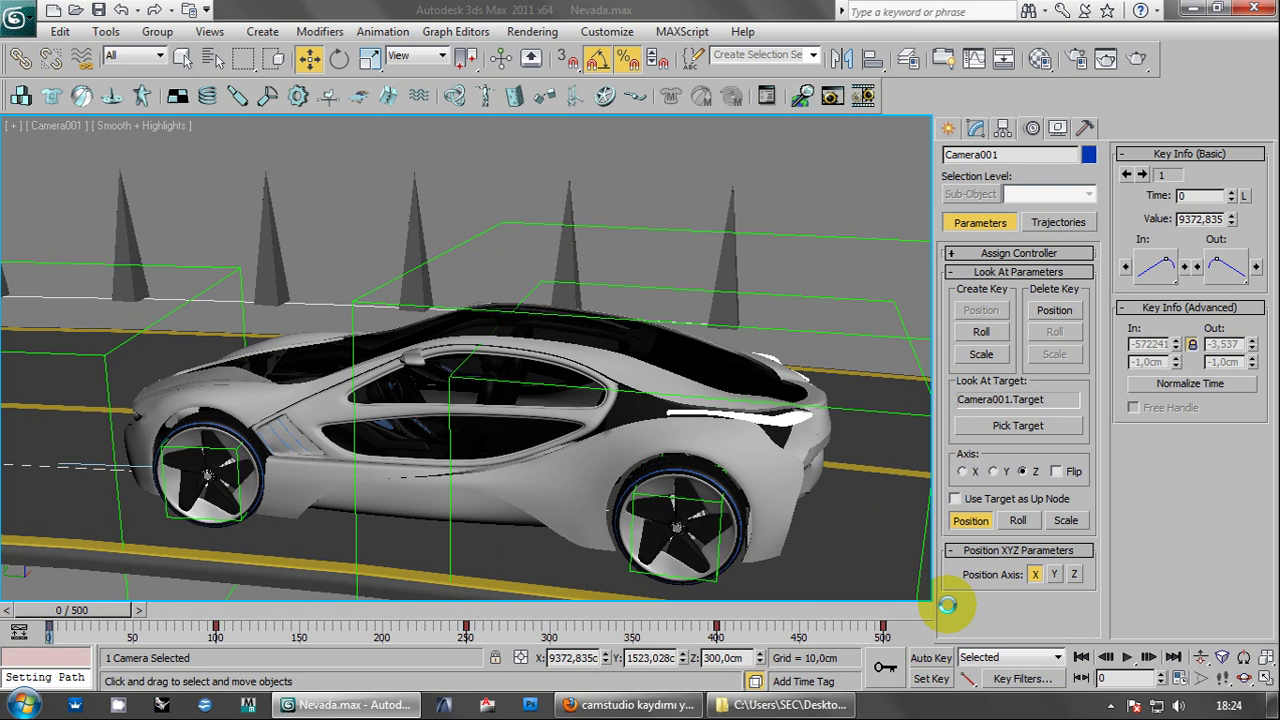
key("ctrl+x")
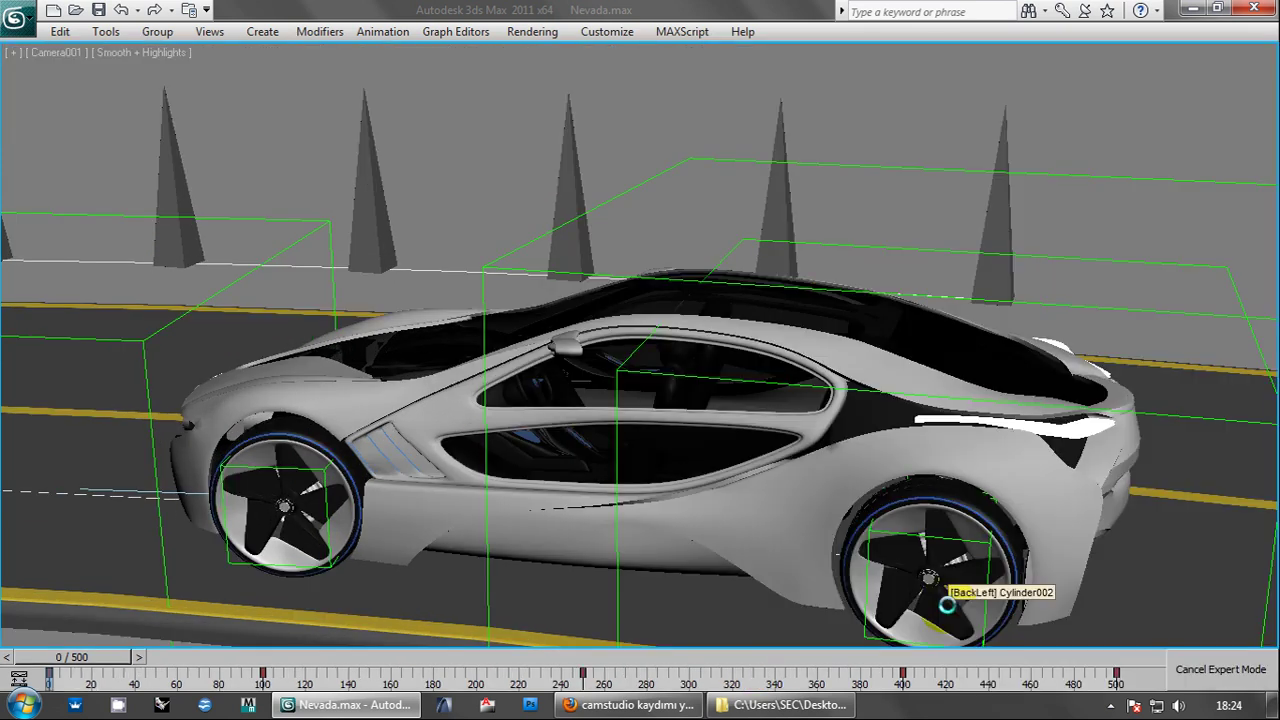